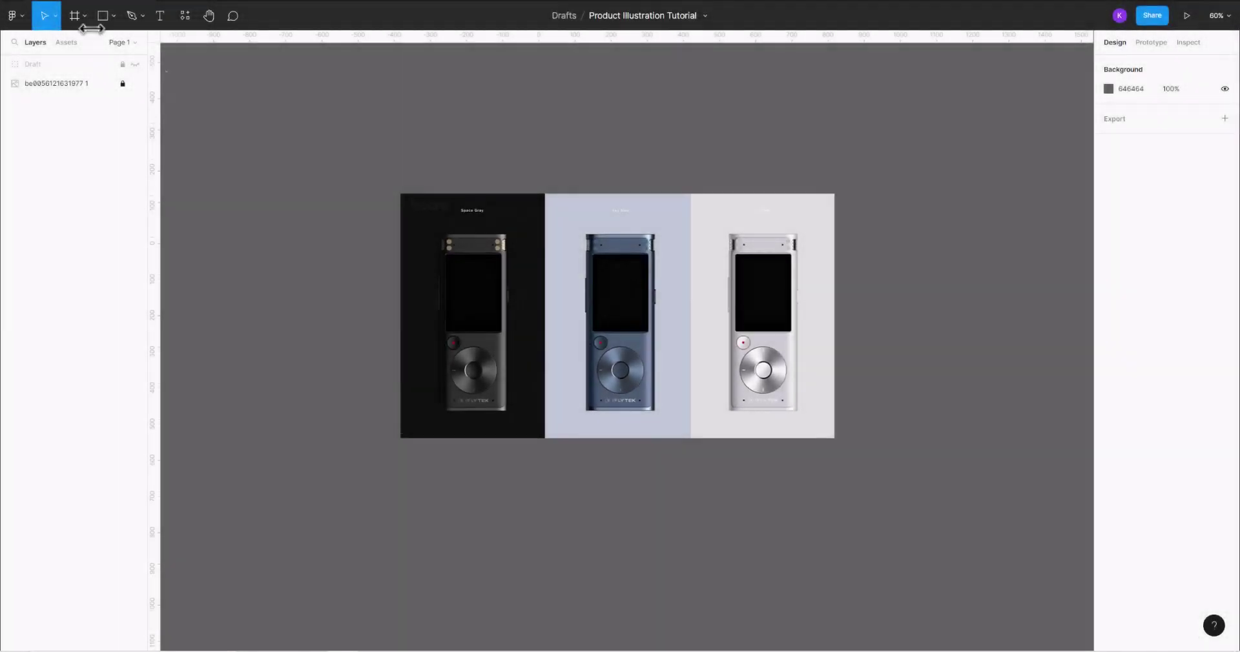
- Draw a 185×486 light-gray rectangle and move it left of the reference photo
left_click(113, 16)
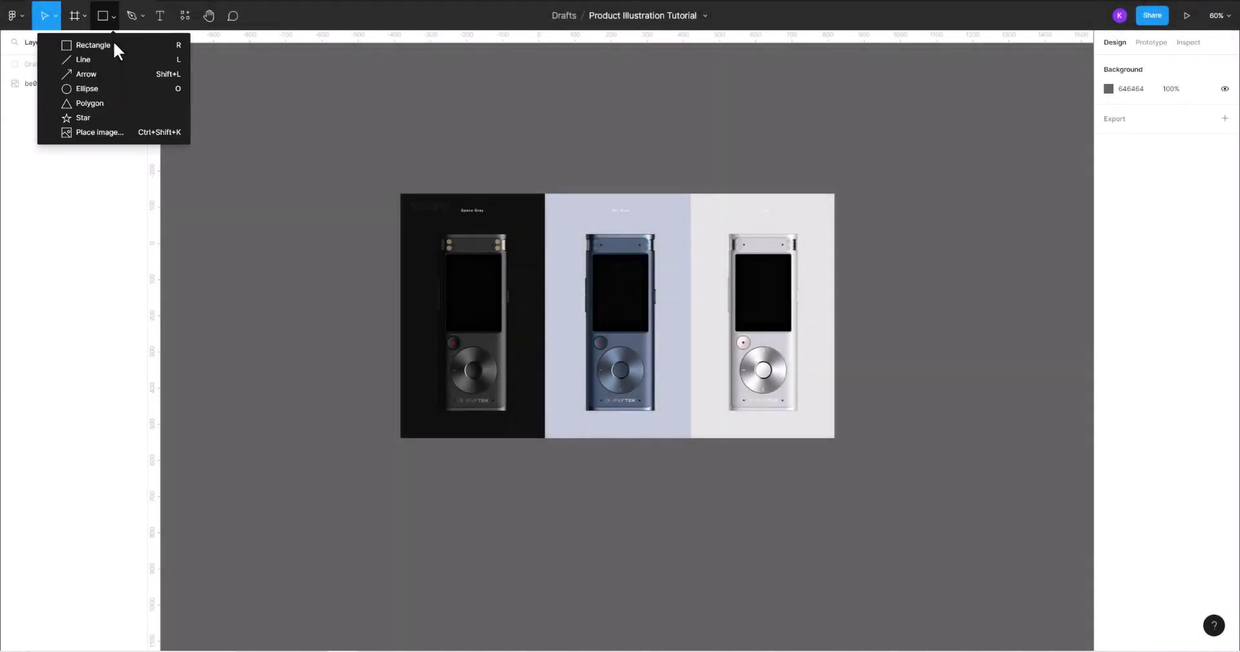
left_click(90, 45)
scroll(415, 275, "up", 5)
scroll(485, 178, "up", 5)
left_click_drag(478, 168, 568, 496)
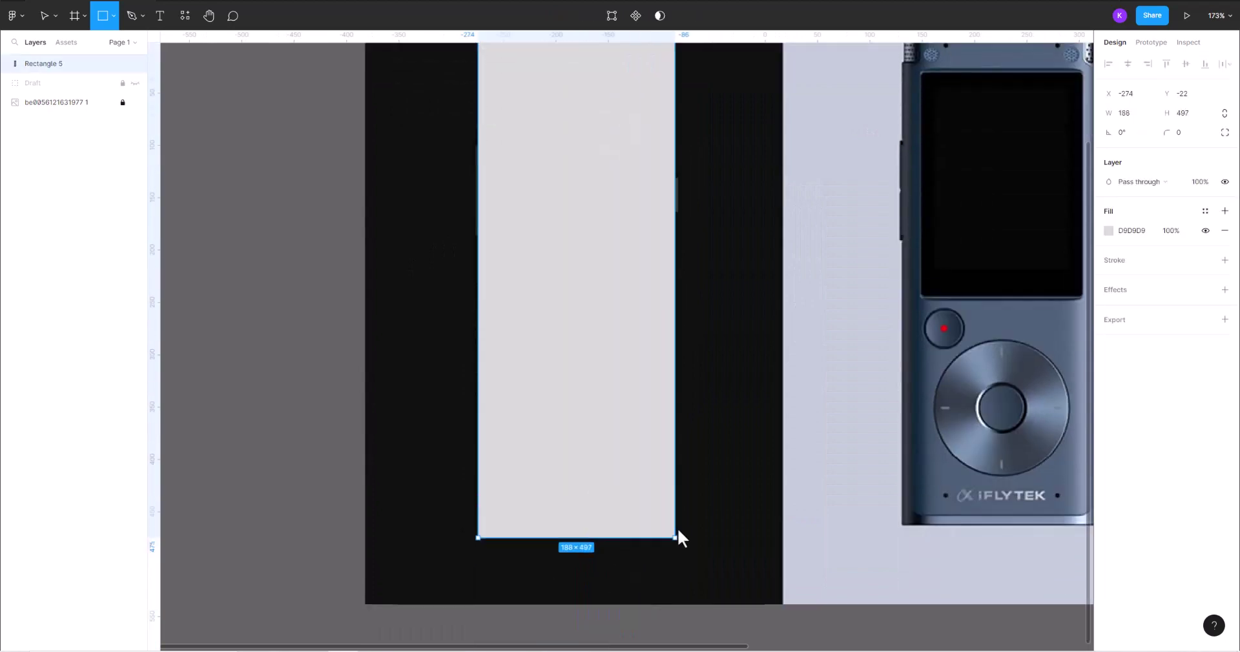
left_click_drag(601, 616, 672, 525)
scroll(504, 434, "down", 5)
mouse_move(630, 427)
left_mouse_down()
mouse_move(443, 413)
mouse_move(388, 373)
left_mouse_up()
- Paste an identical copy of the tall rectangle beside the original
scroll(384, 365, "up", 5)
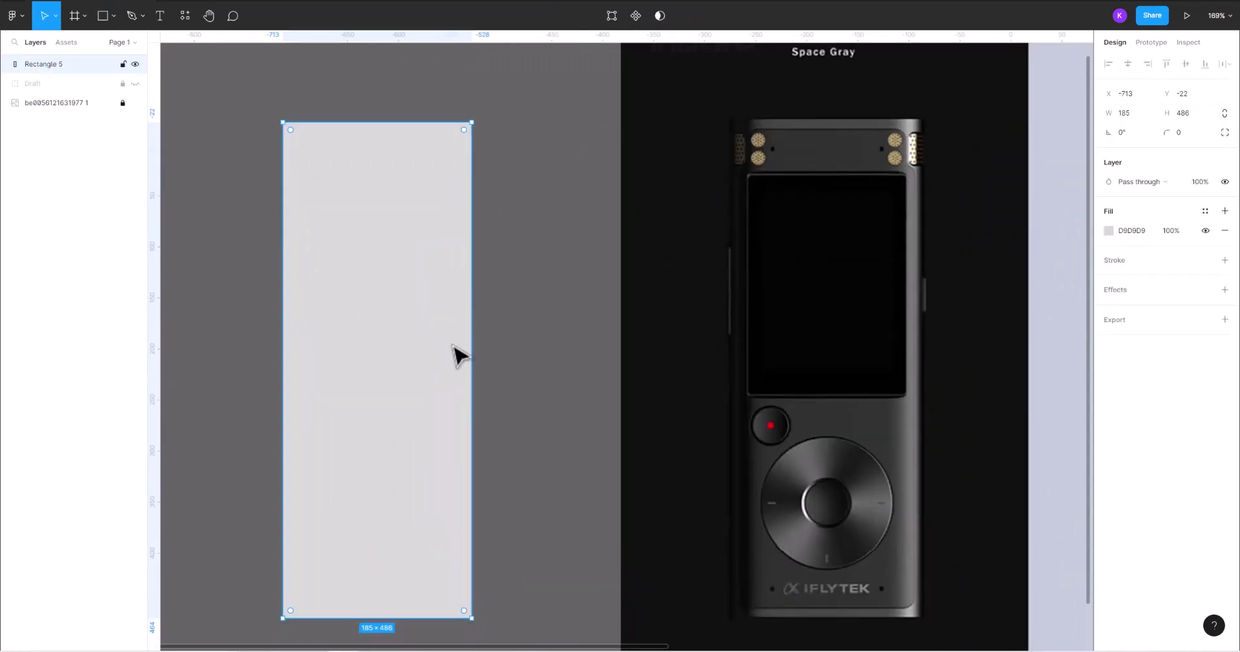
scroll(499, 341, "left", 3)
key("ctrl+v")
left_click_drag(515, 352, 236, 352)
left_click(457, 280)
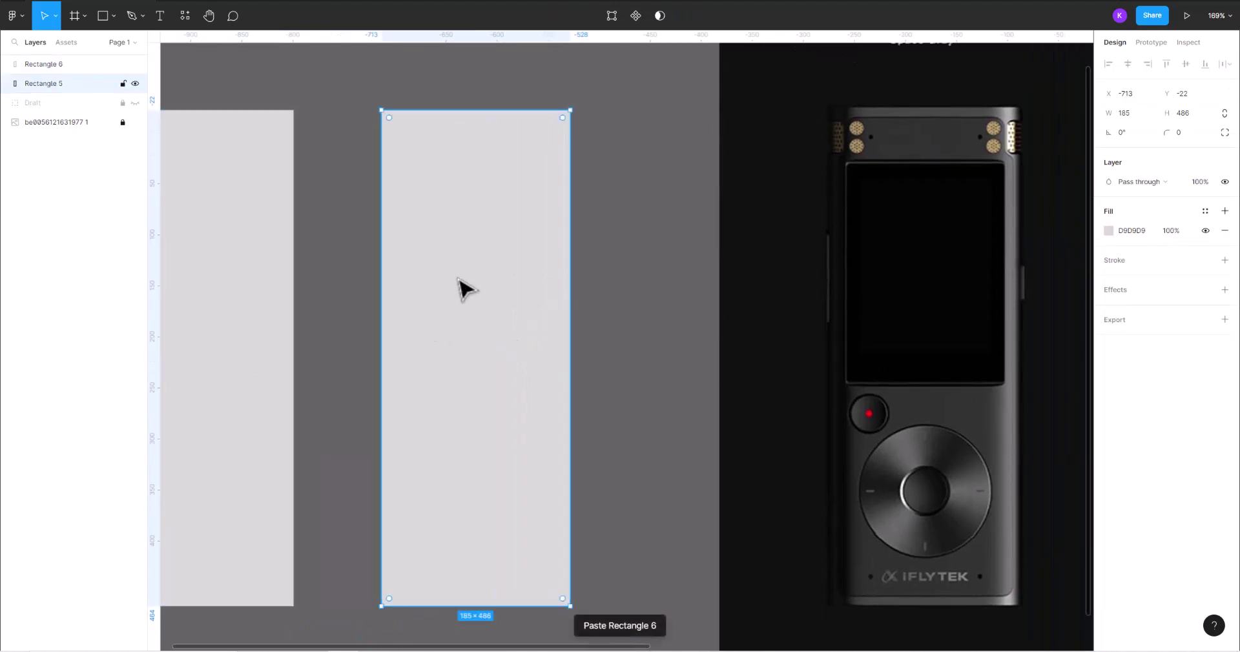
scroll(456, 280, "up", 2)
scroll(457, 279, "left", 2)
left_click(113, 18)
left_click(124, 45)
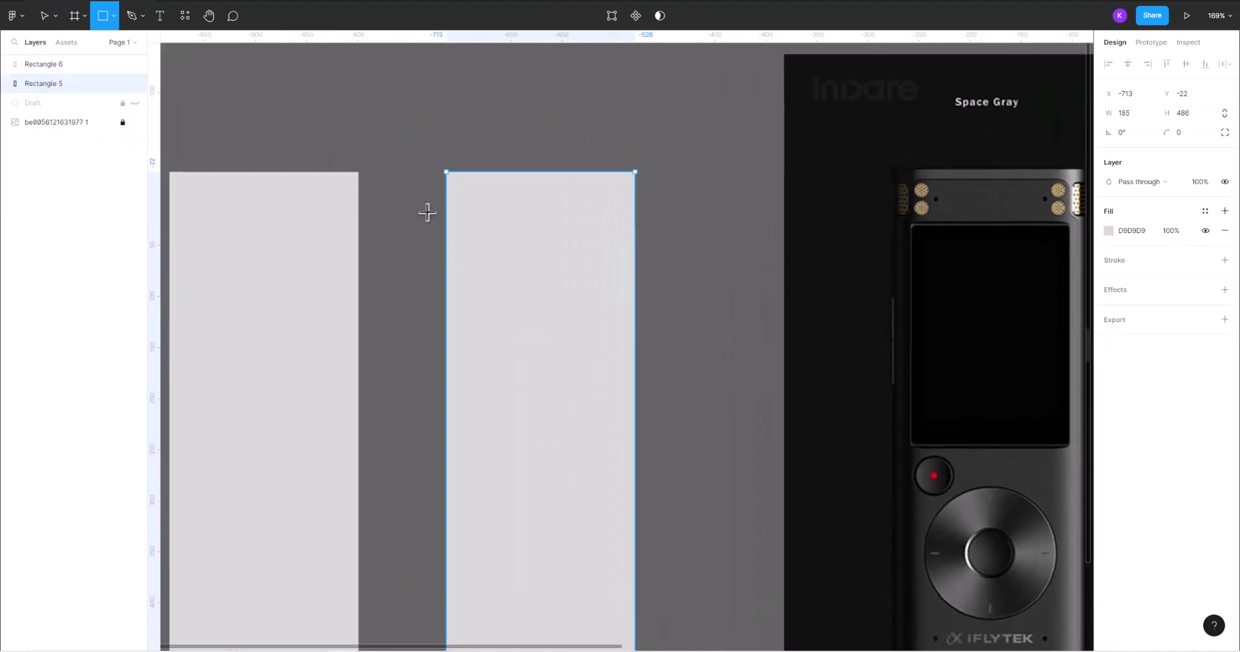
- Draw a darker gray 32×61 tab at the body's upper left edge, right corners rounded to 16
left_click_drag(433, 196, 458, 223)
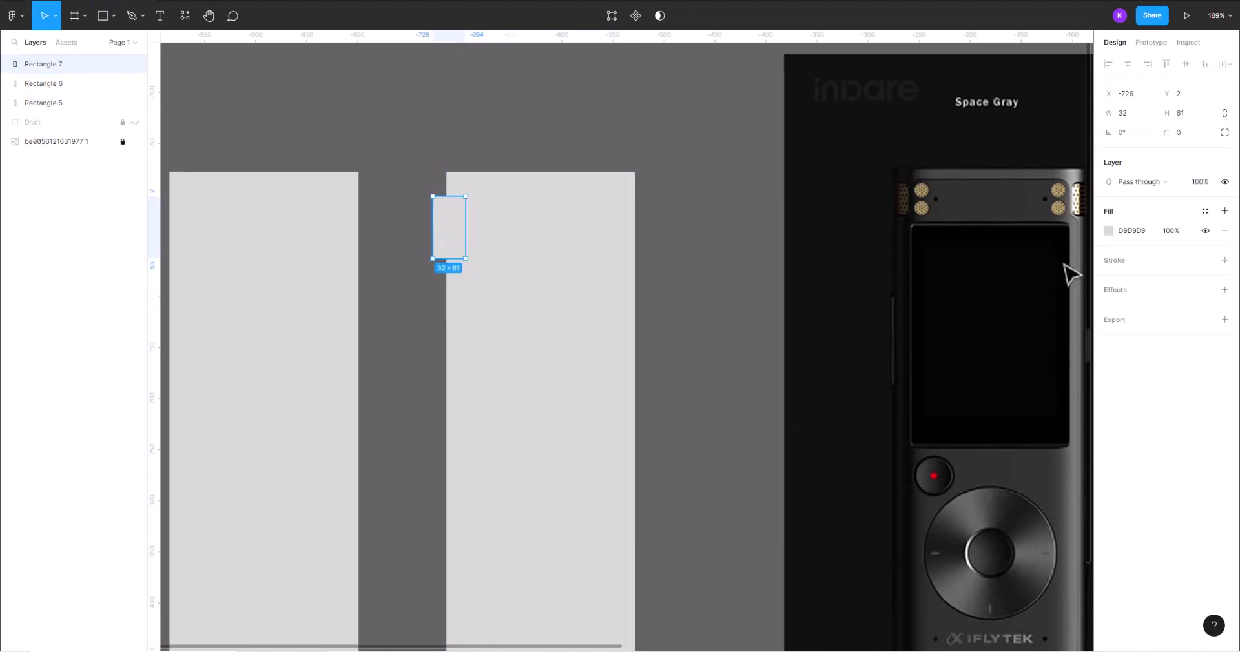
left_click(1109, 230)
left_click(808, 317)
left_click(443, 249)
scroll(443, 249, "up", 5)
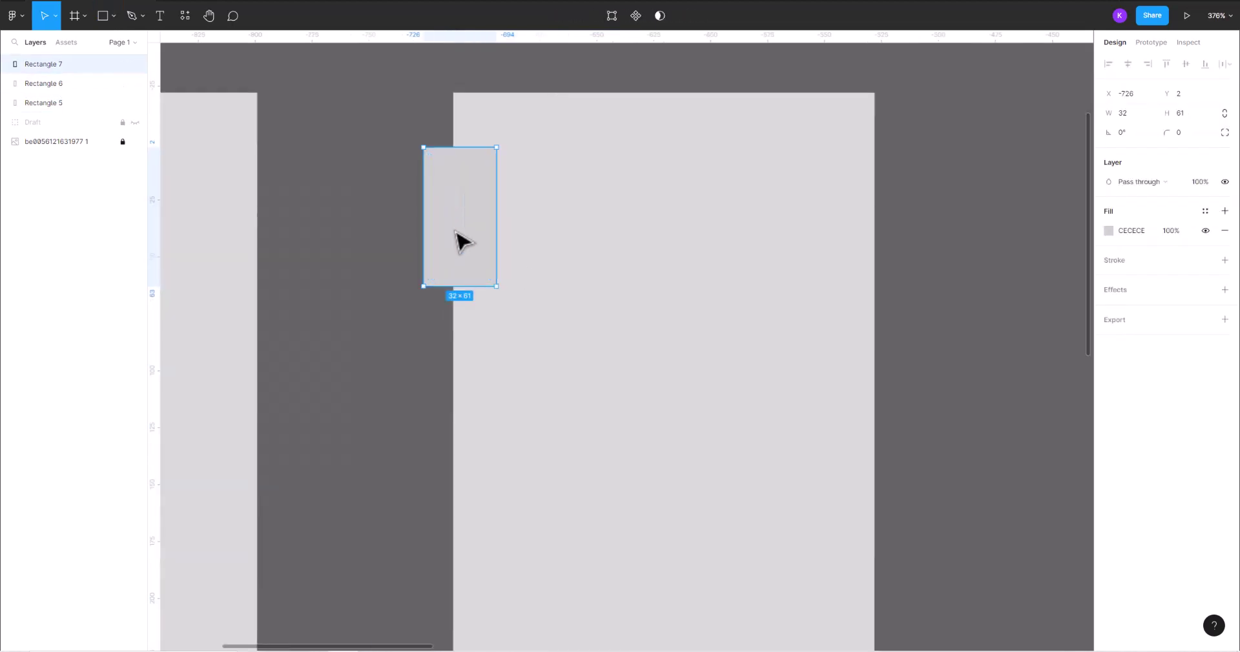
double_click(457, 241)
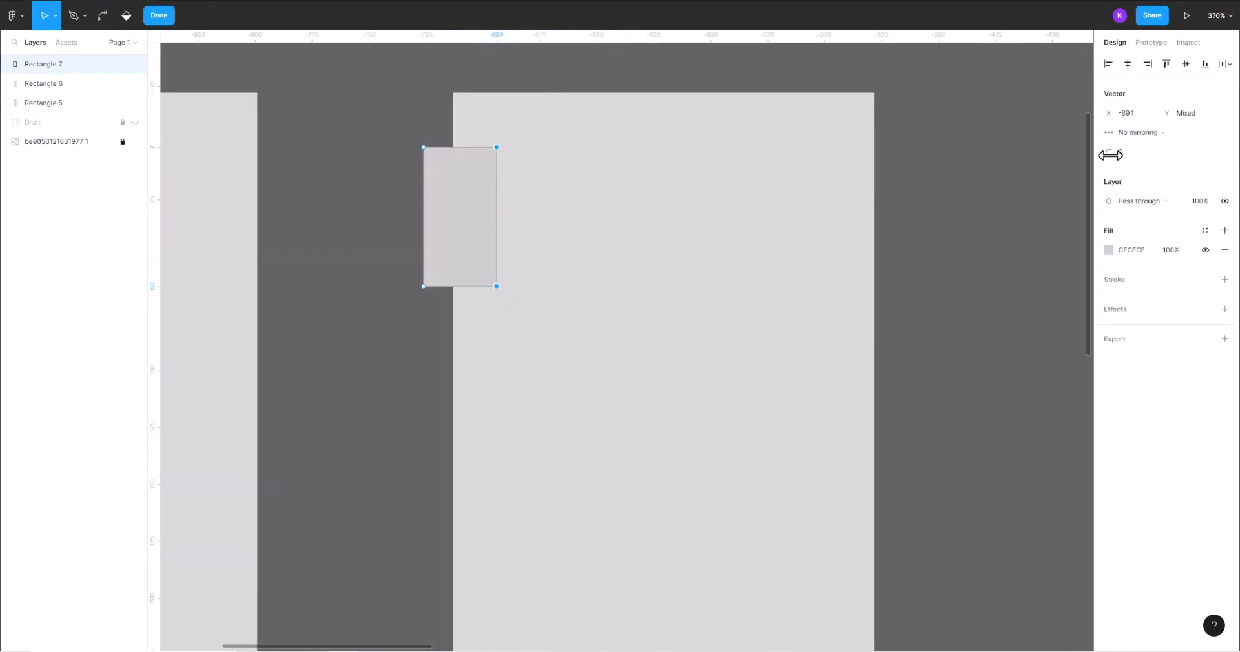
scroll(551, 329, "down", 3)
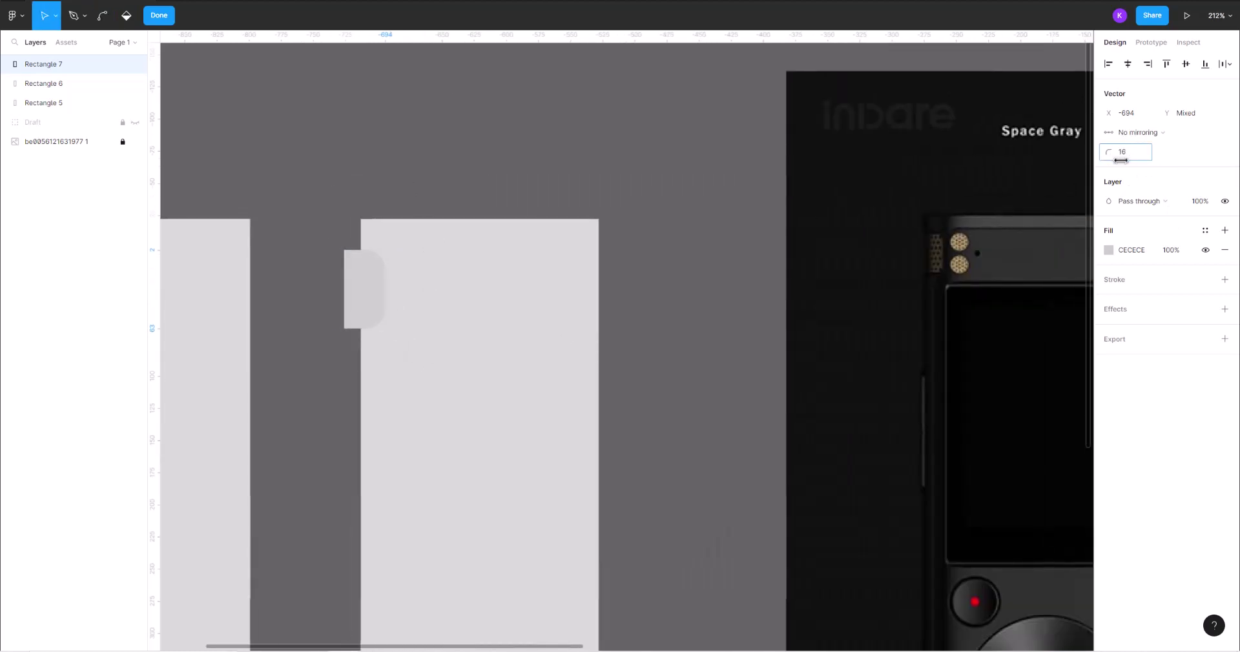
key("Escape")
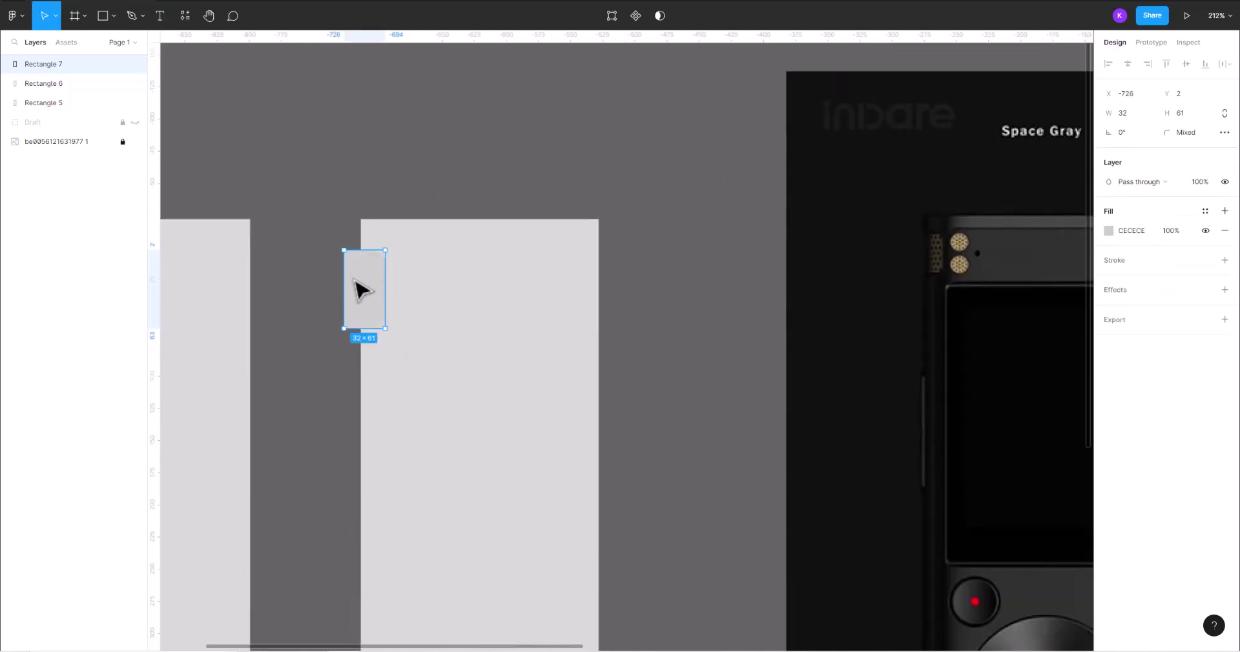
- Place a flipped copy of the tab on the body's right edge and group both tabs
key("ctrl+v")
key("ctrl+v")
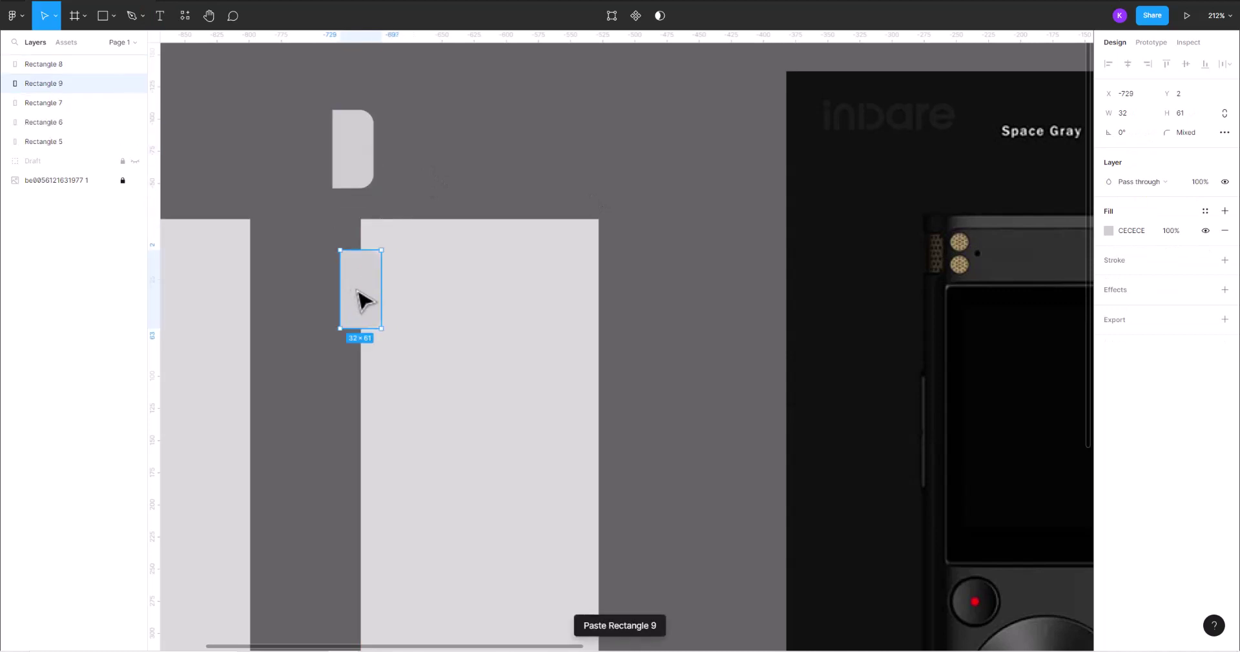
mouse_move(360, 293)
left_mouse_down()
mouse_move(580, 323)
mouse_move(596, 309)
left_mouse_up()
right_click(572, 295)
left_click(611, 620)
left_click(354, 318, "shift")
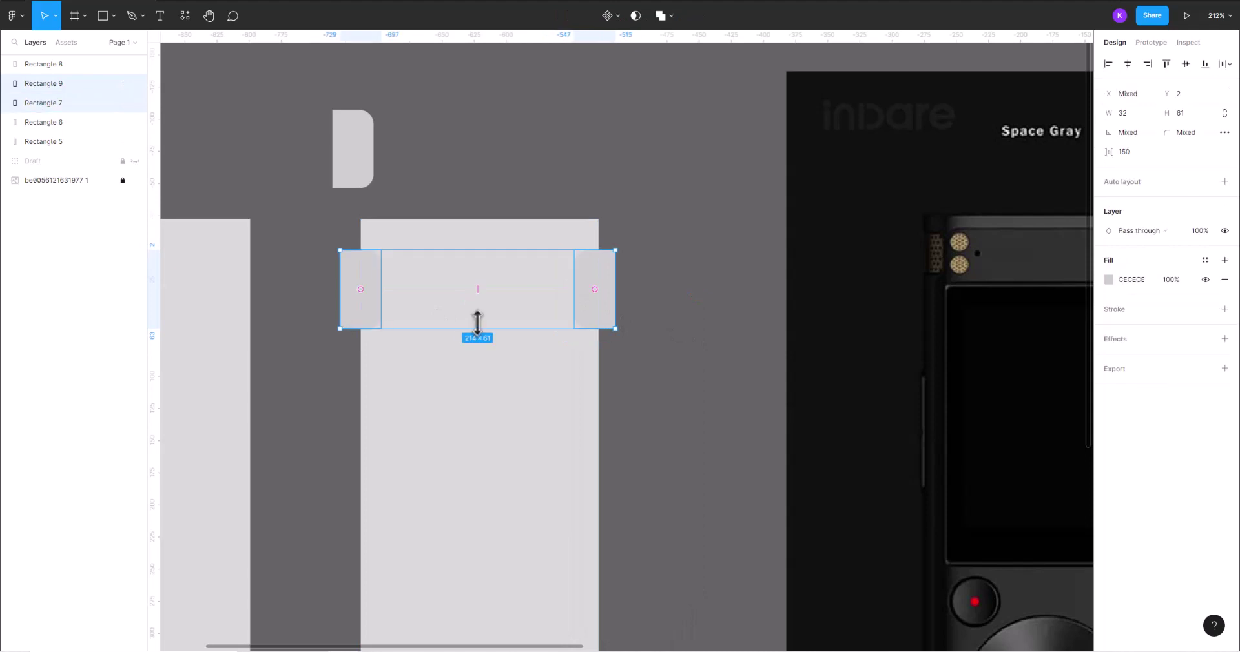
key("ctrl+g")
- Subtract the grouped tabs from the right-hand body rectangle to cut both notches
left_click(753, 342)
left_click(352, 291, "shift")
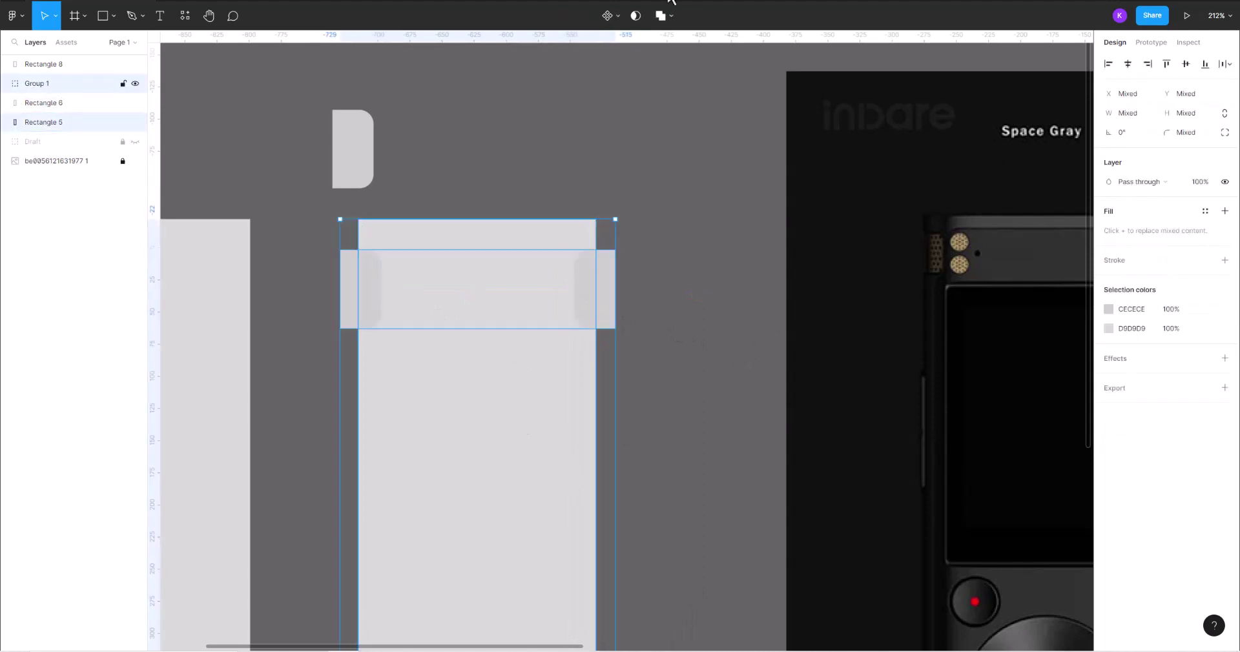
left_click(668, 15)
left_click(662, 58)
scroll(571, 380, "down", 4)
scroll(652, 201, "left", 2)
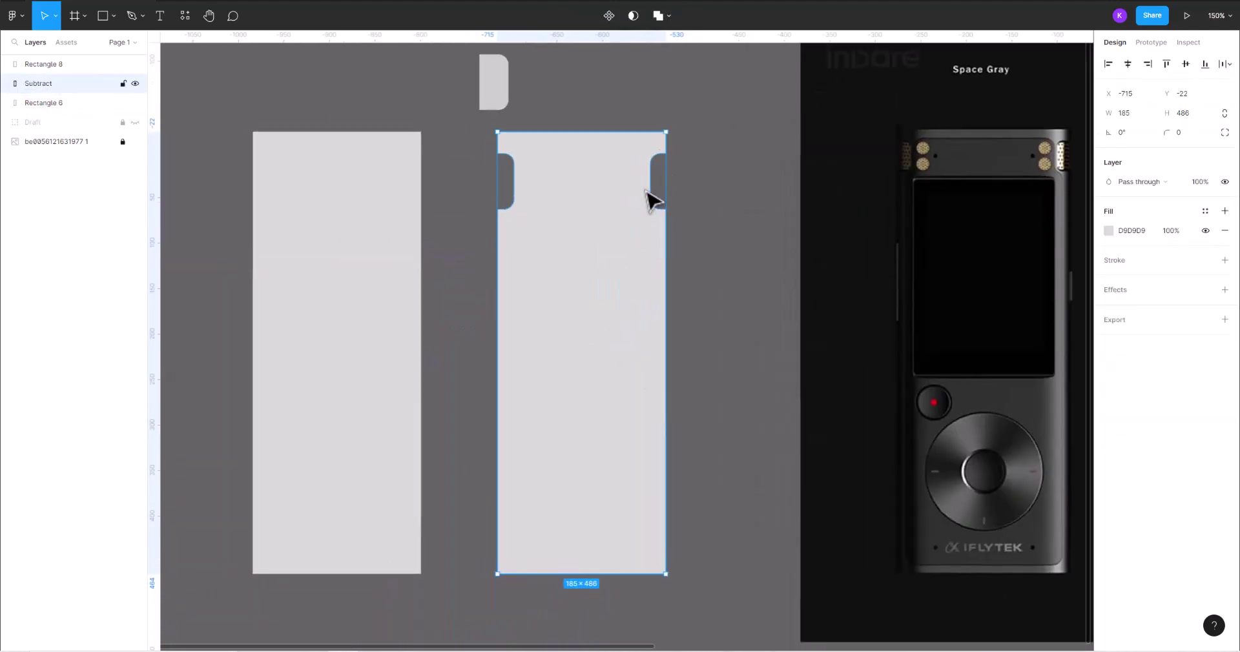
- Flatten the notched Subtract body into a single vector
left_click(678, 361)
scroll(685, 400, "up", 3)
scroll(581, 413, "up", 2)
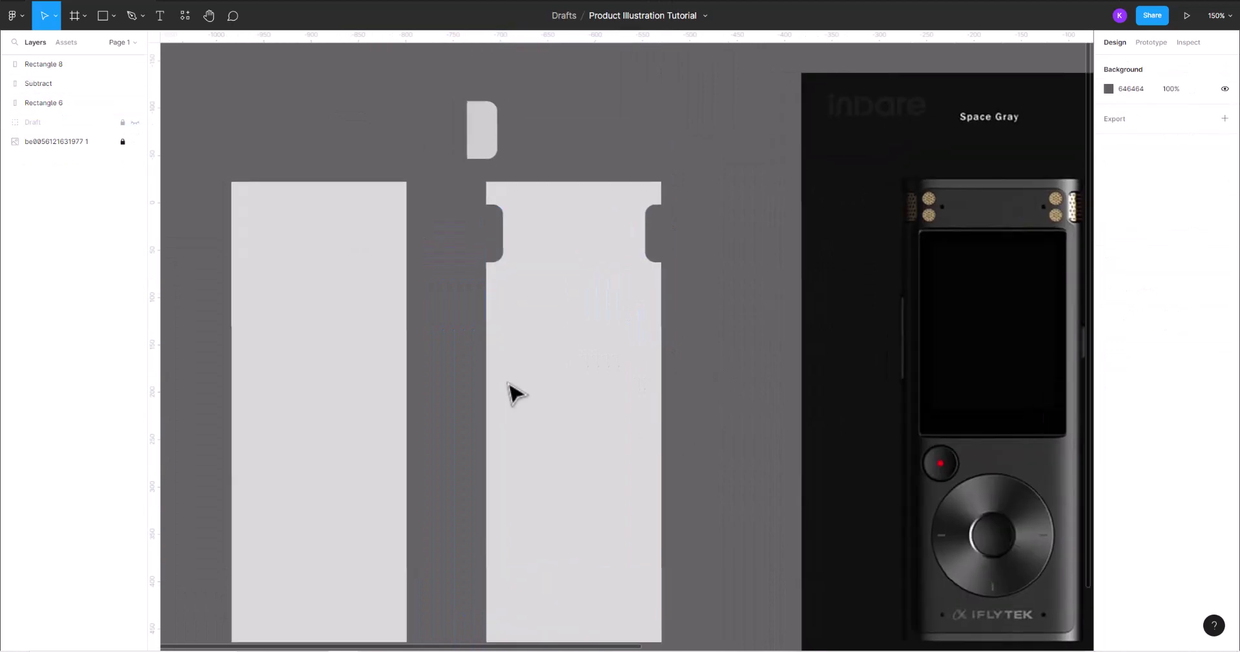
scroll(497, 387, "up", 3)
scroll(478, 371, "right", 2)
left_click(610, 360)
right_click(606, 360)
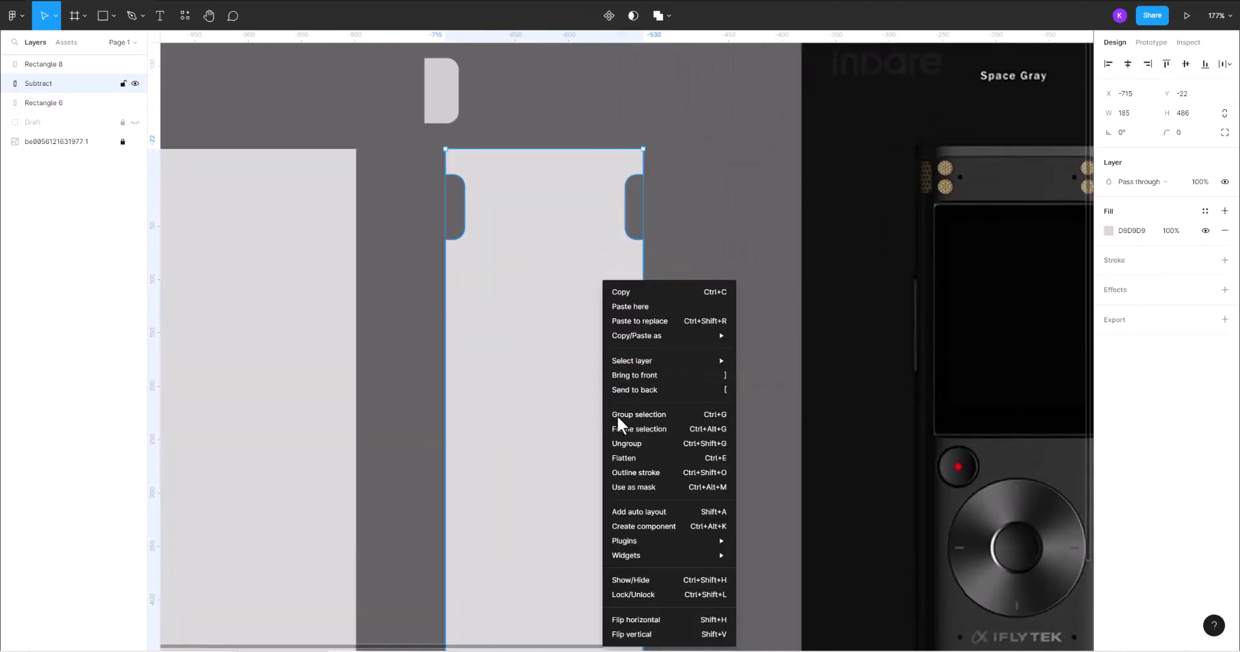
left_click(624, 458)
- Round the body's top corners and the corner points around both notches
double_click(580, 349)
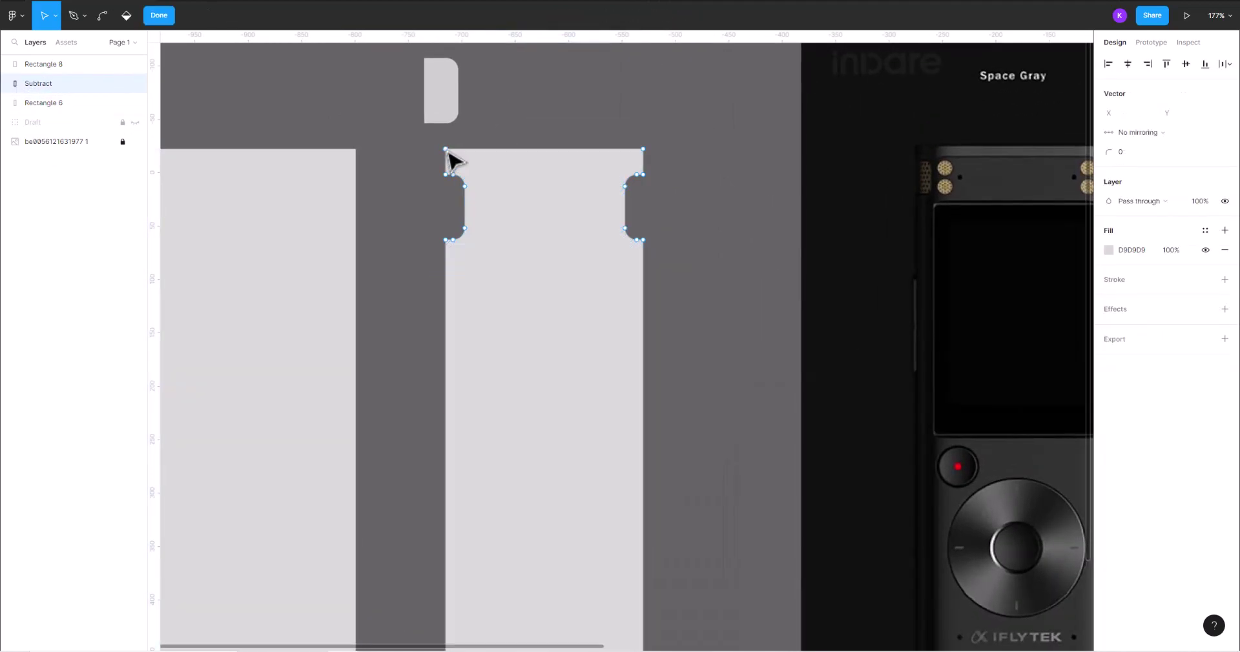
scroll(681, 158, "down", 1)
scroll(678, 452, "down", 3)
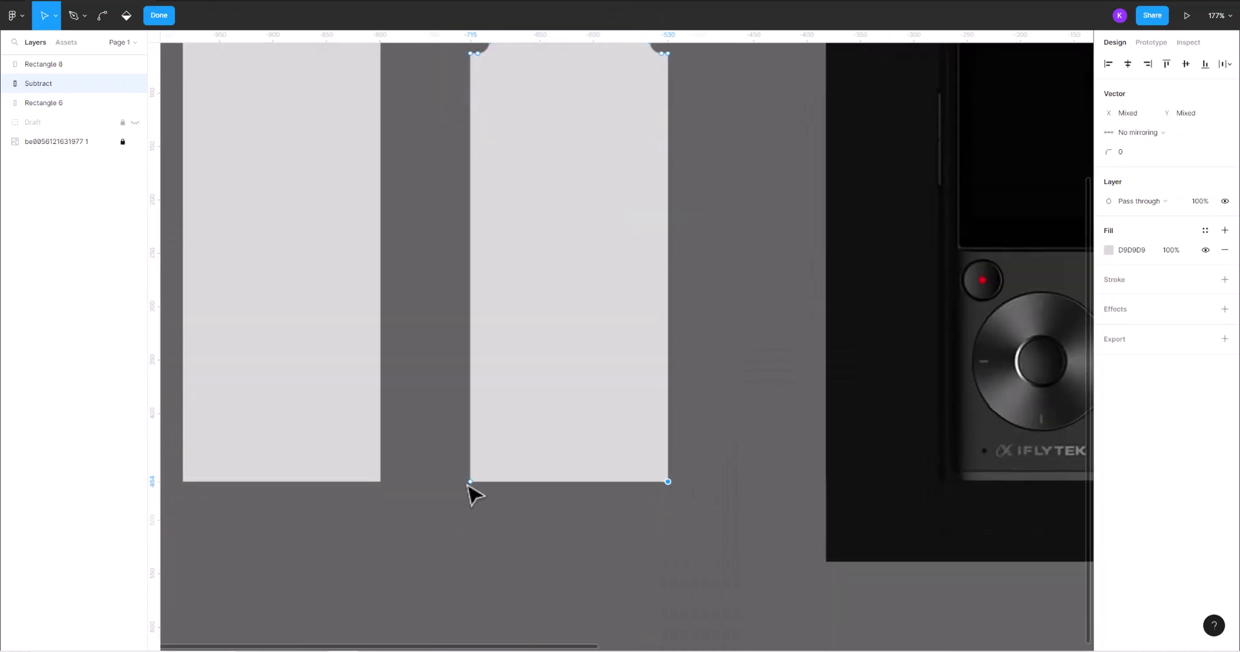
scroll(507, 430, "down", 3)
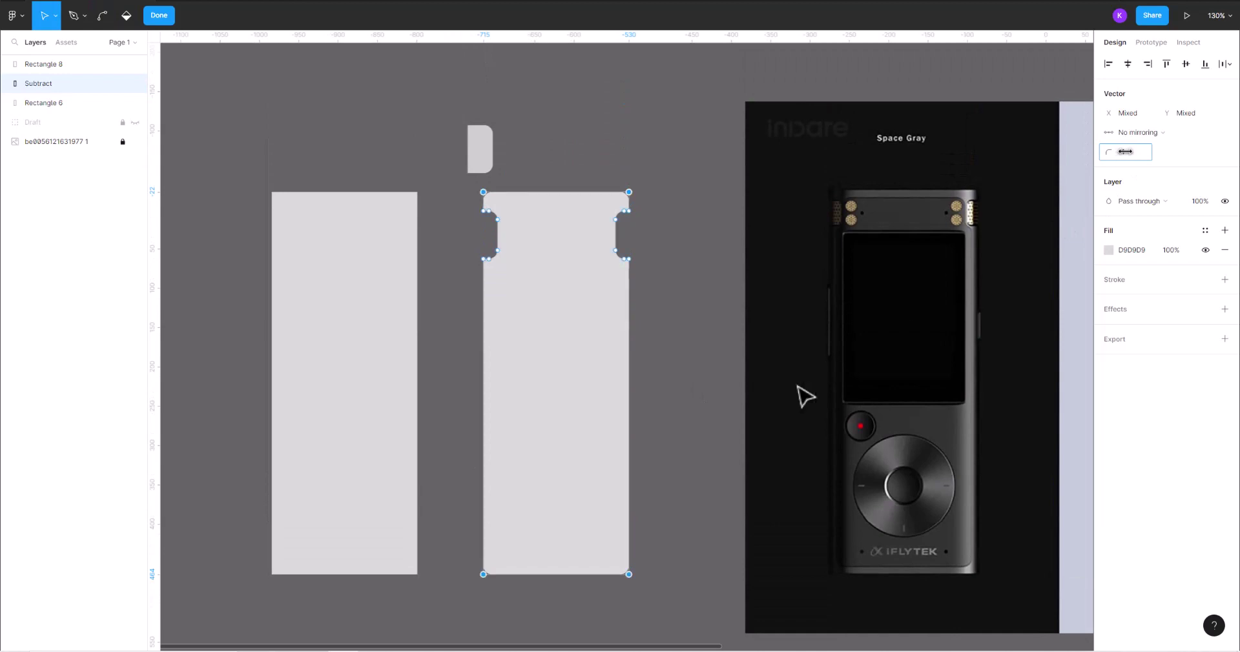
left_click(684, 396)
double_click(615, 208)
scroll(623, 230, "up", 5)
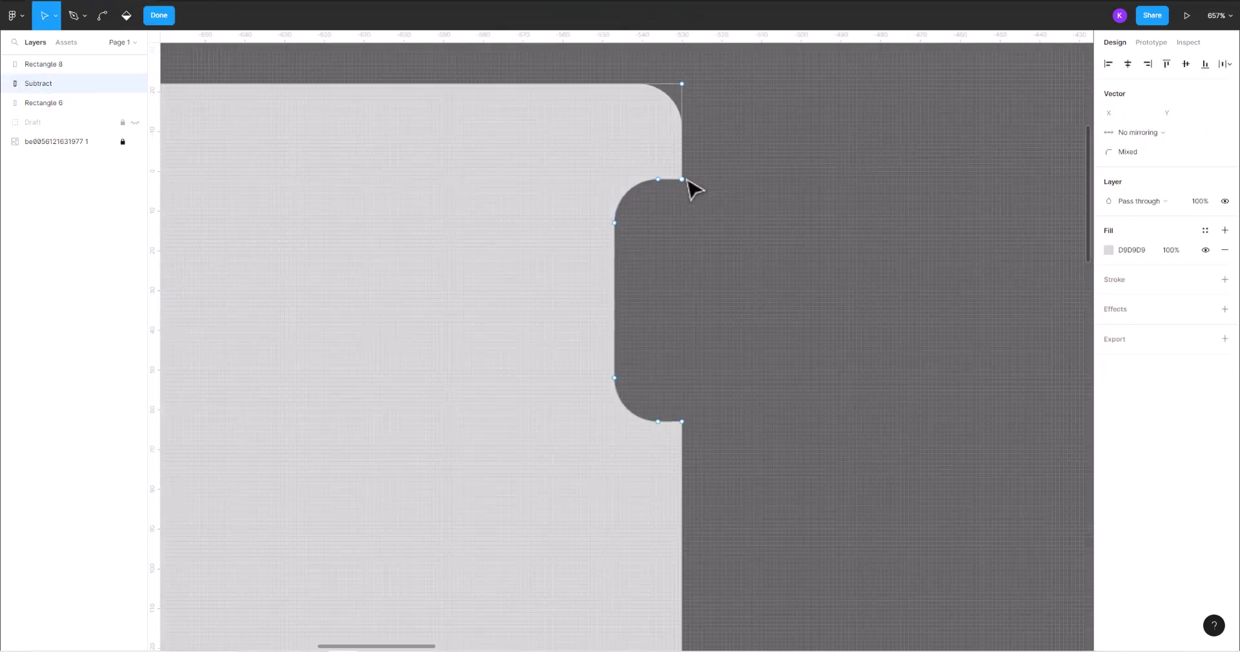
scroll(712, 452, "down", 3)
left_click(301, 308, "shift")
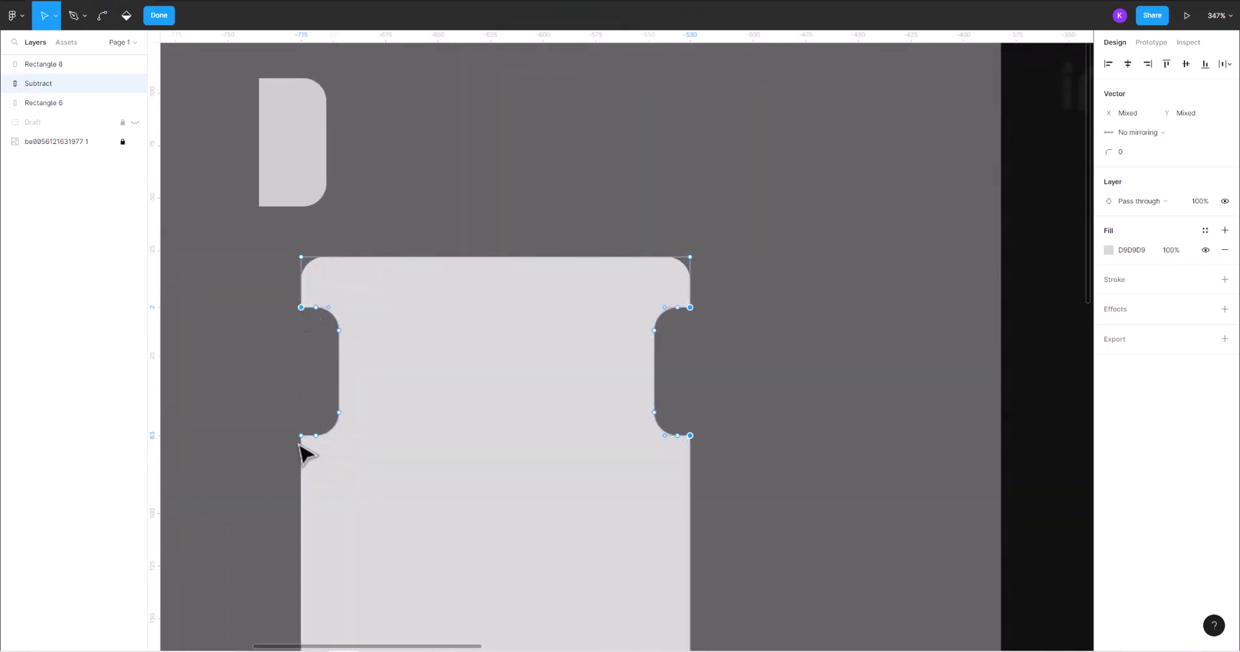
left_click(300, 435, "shift")
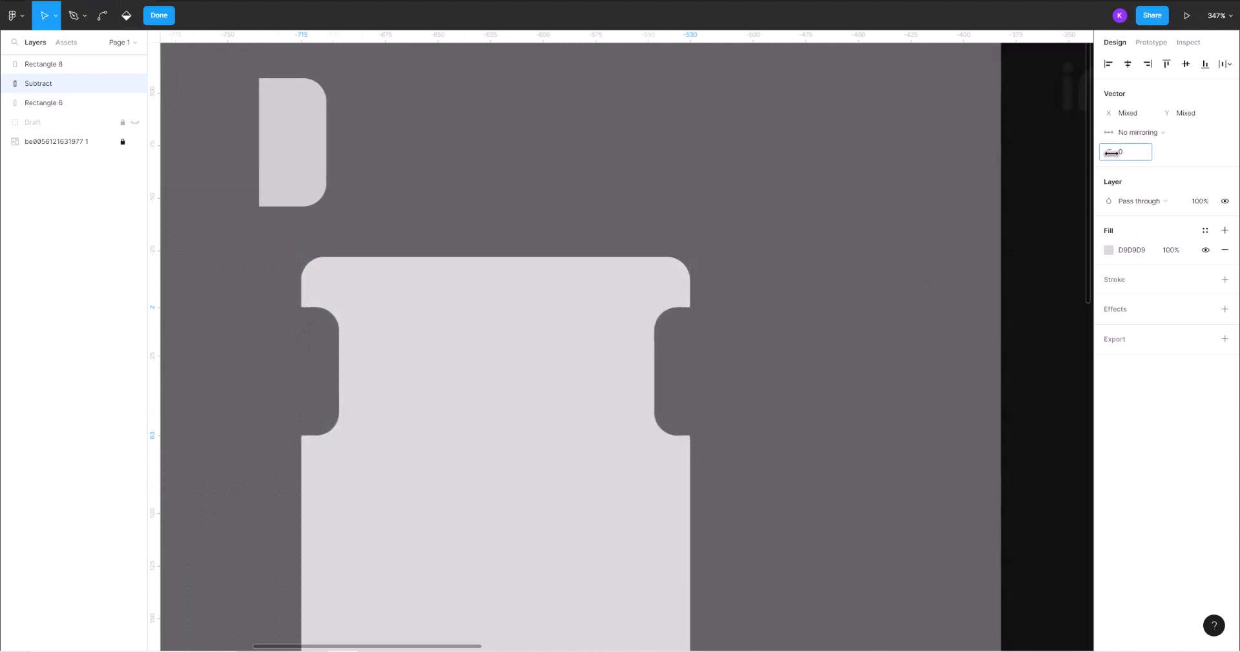
left_click(805, 318)
scroll(805, 318, "down", 4)
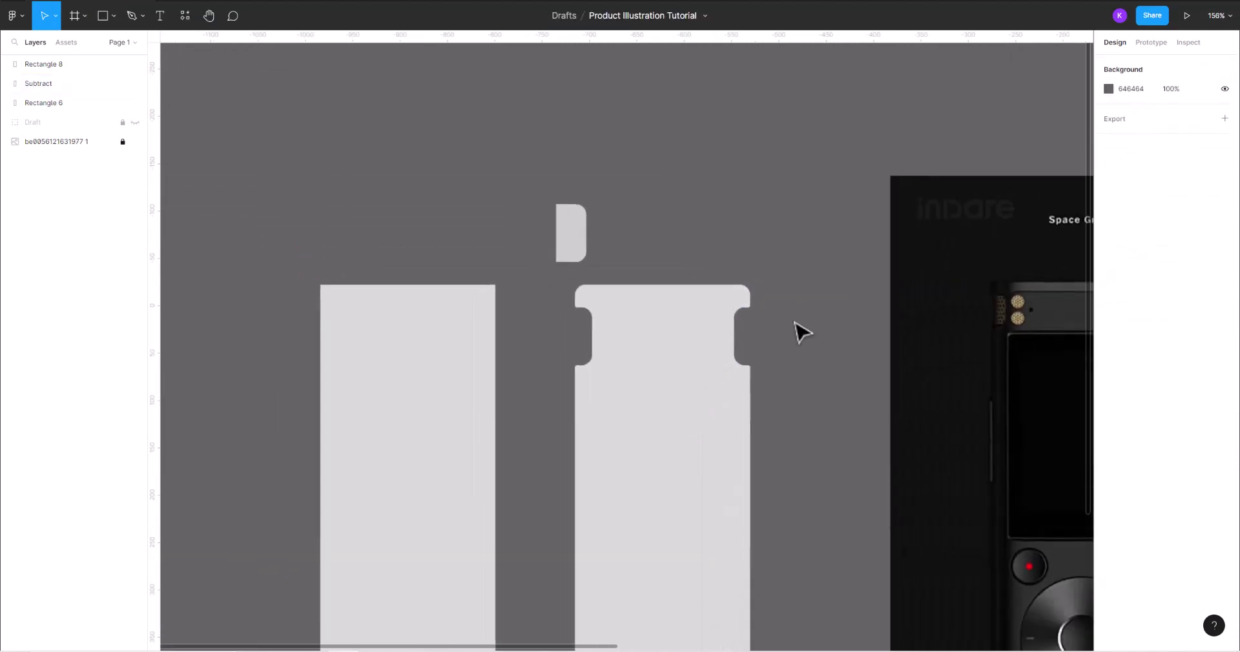
- Move the spare rounded tab above the blank rectangle
left_click_drag(724, 341, 614, 327)
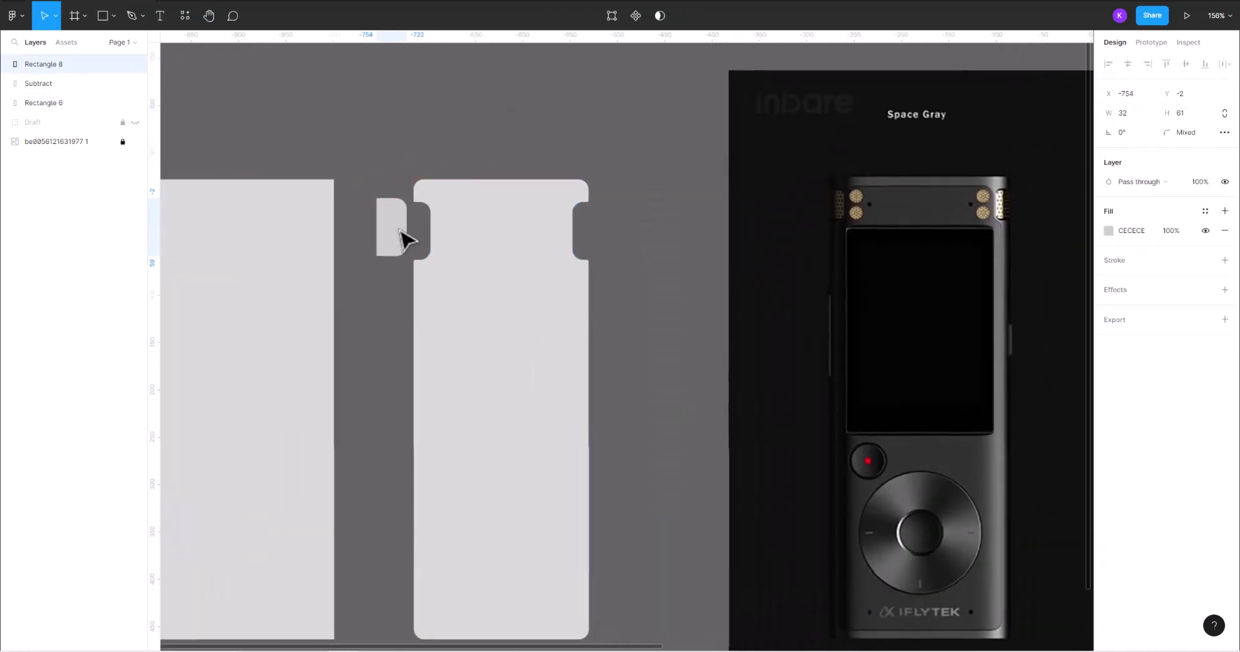
scroll(481, 149, "down", 2)
mouse_move(398, 123)
left_mouse_down()
mouse_move(380, 94)
mouse_move(254, 130)
left_mouse_up()
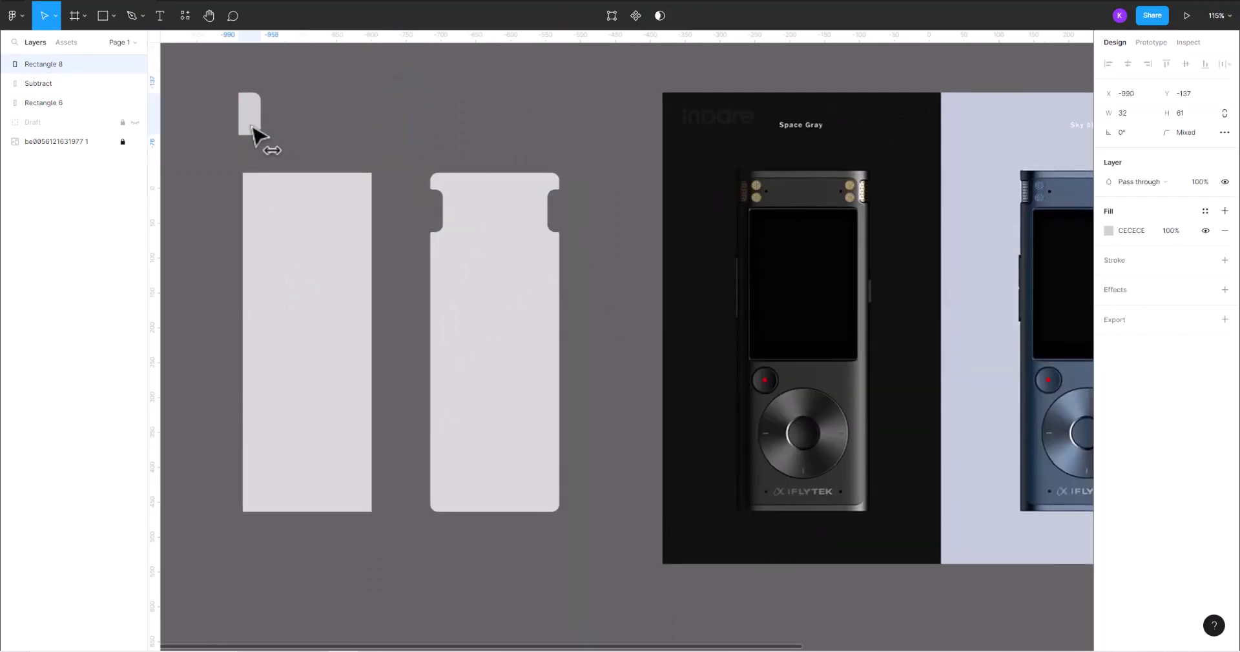
scroll(512, 335, "up", 2)
- Change the notched body's fill to a horizontal linear gradient
left_click(512, 335)
left_click(1109, 230)
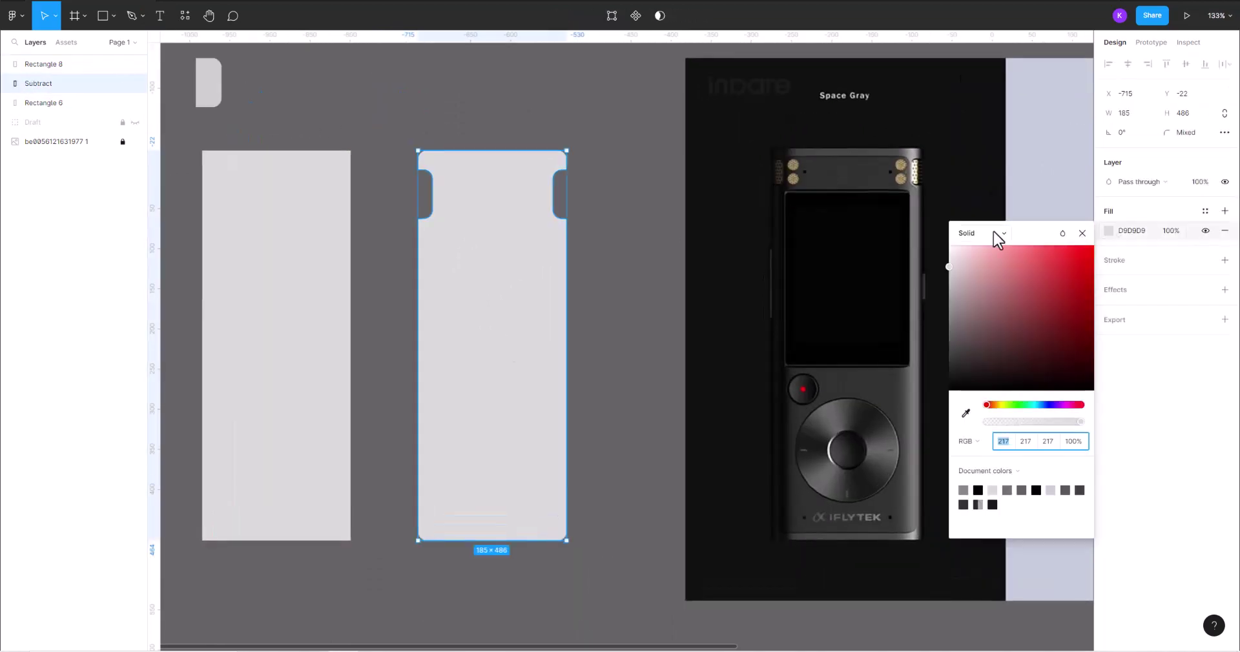
left_click(969, 233)
left_click(968, 248)
left_click_drag(497, 150, 422, 330)
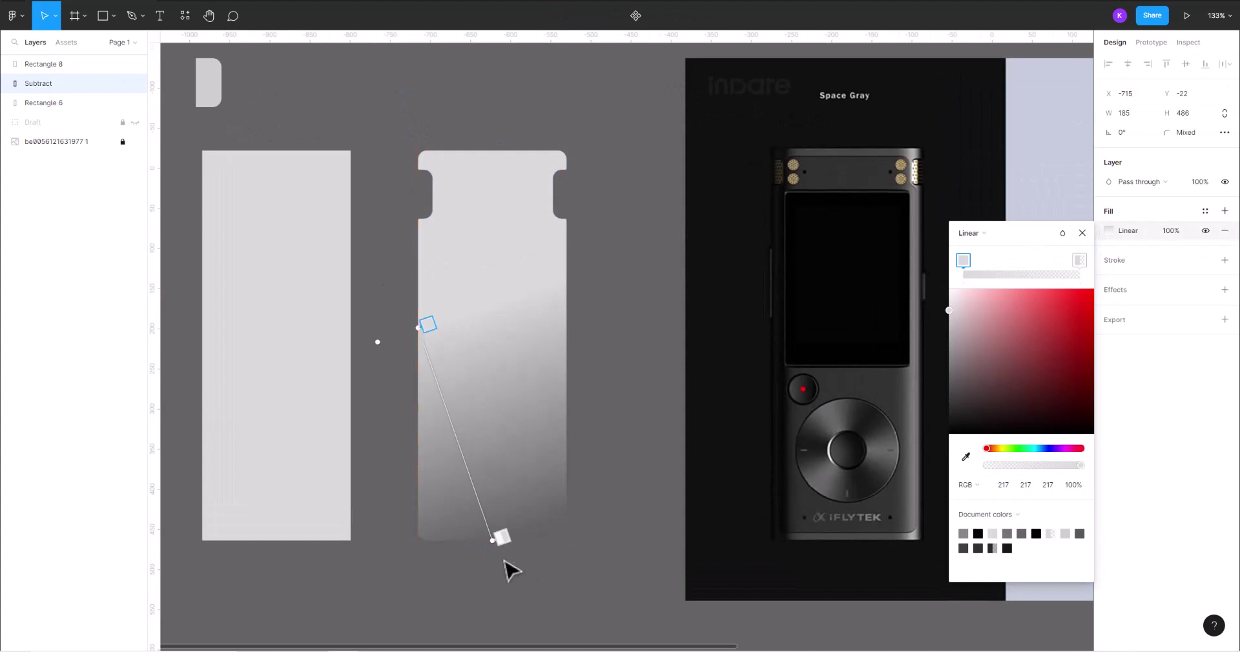
left_click_drag(569, 417, 568, 329)
- Sample dark grays from the photo for the gradient stops and move the right stop beside the left one
scroll(490, 323, "up", 2)
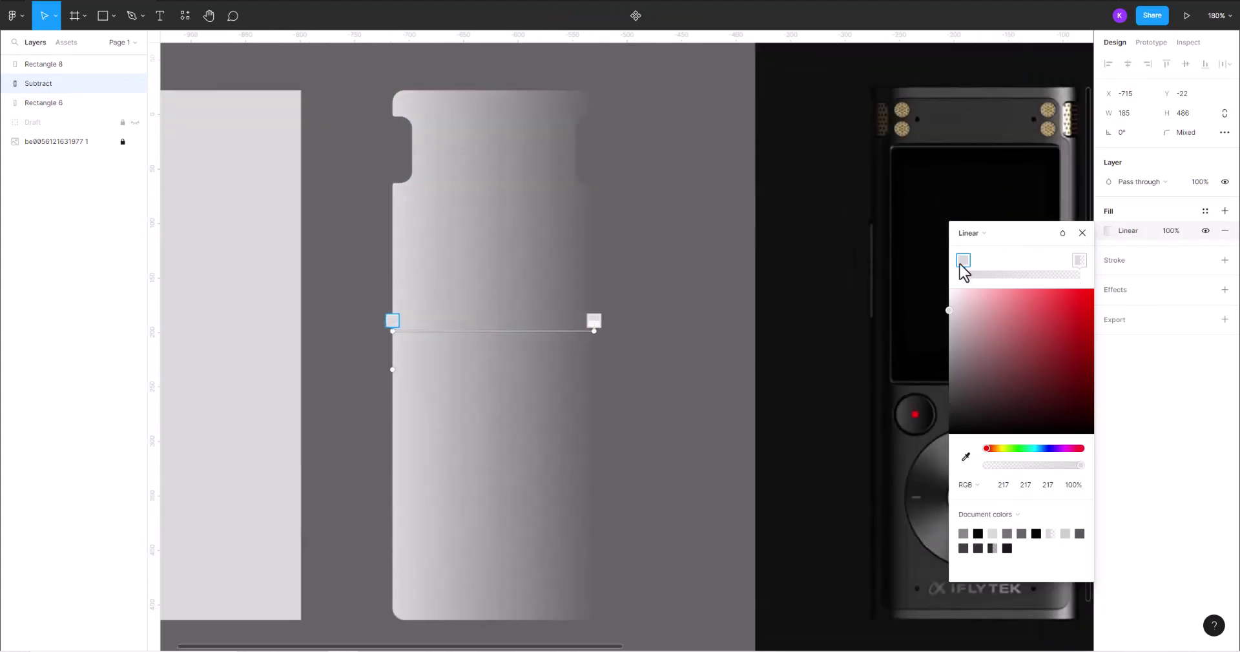
left_click(966, 456)
scroll(891, 379, "down", 2)
scroll(898, 401, "right", 3)
scroll(904, 420, "up", 2)
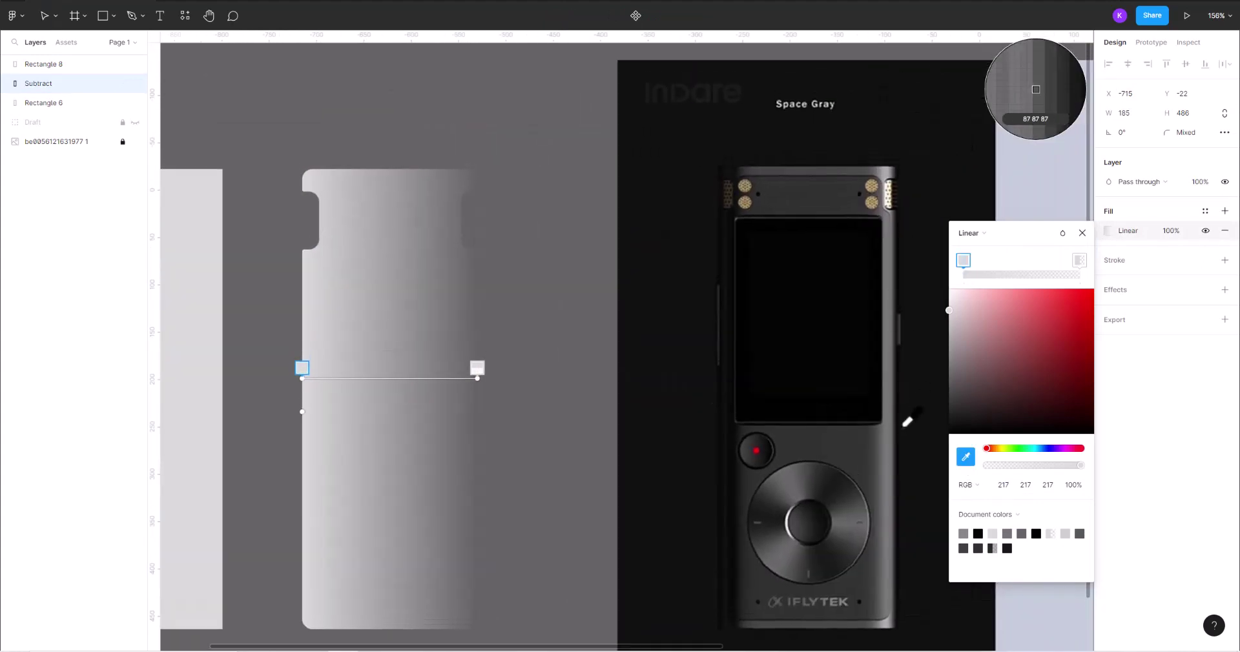
left_click(898, 469)
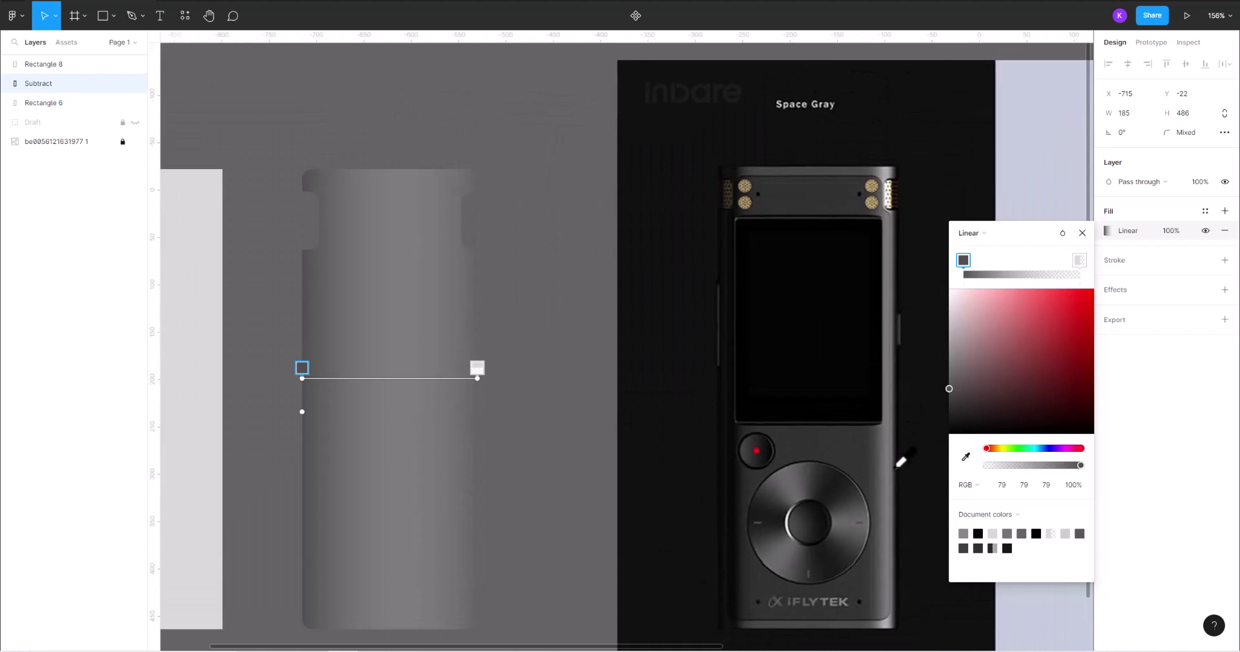
left_click(966, 457)
left_click(719, 380)
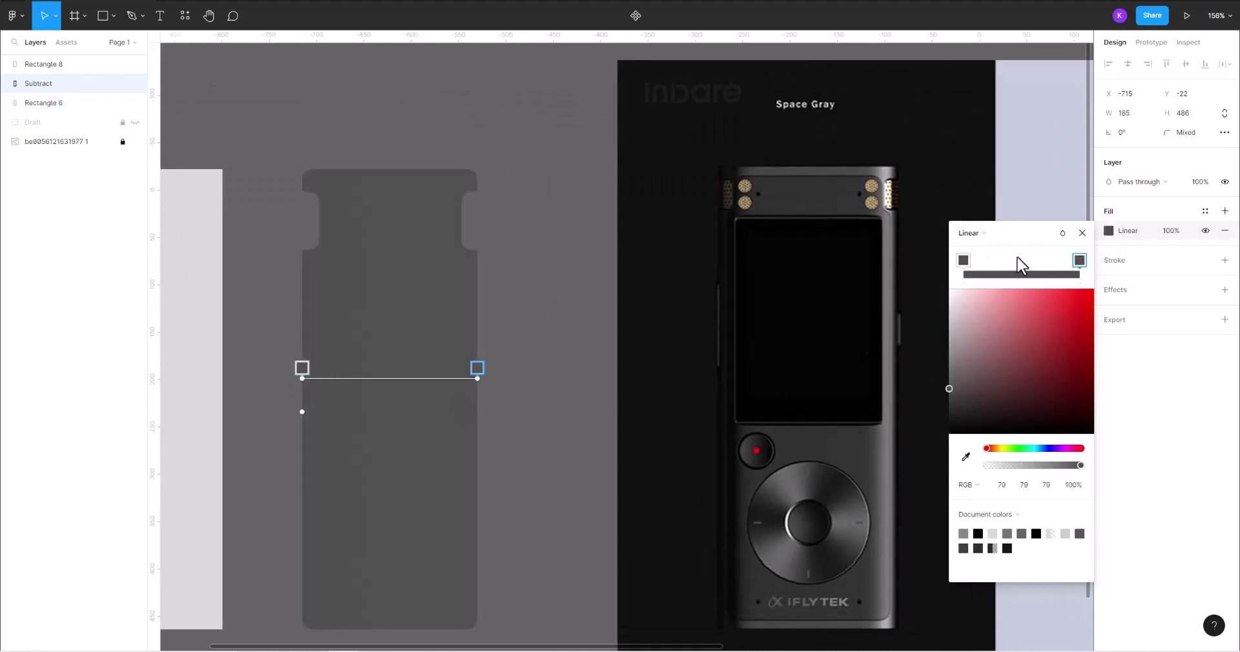
left_click_drag(956, 405, 952, 409)
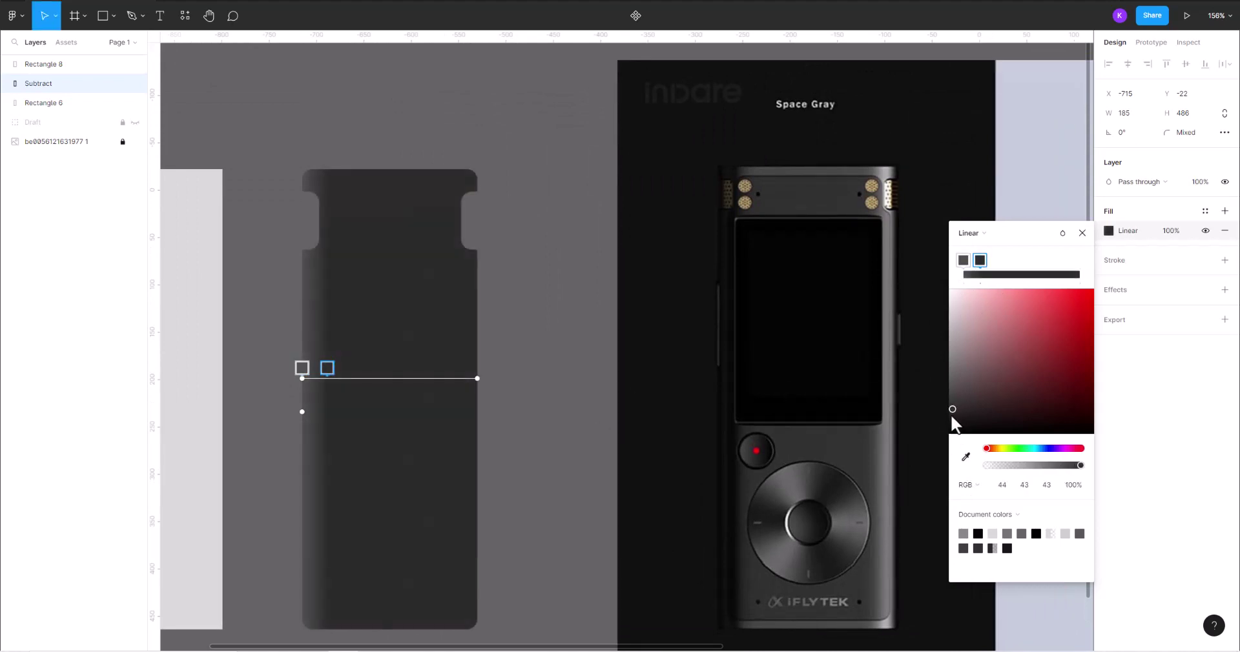
mouse_move(980, 261)
left_mouse_down()
mouse_move(1116, 277)
mouse_move(979, 266)
left_mouse_up()
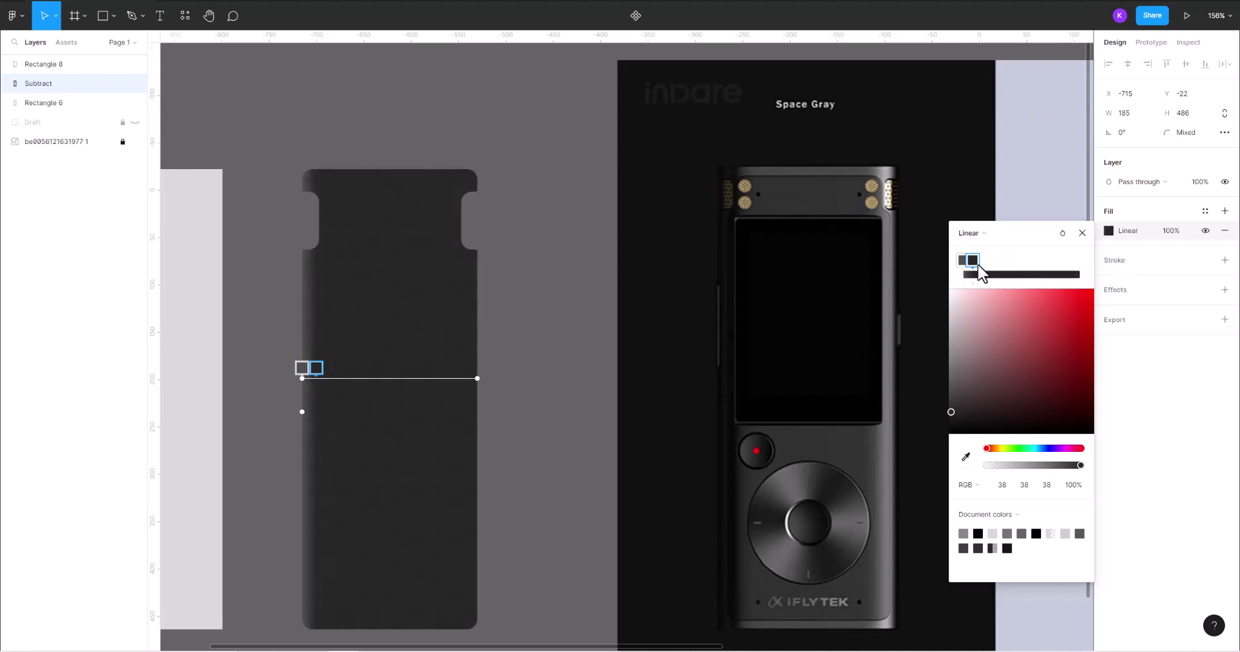
- Sample lighter edge gray and dark body gray into further stops to shade the side edges
left_click(966, 457)
left_click(309, 521)
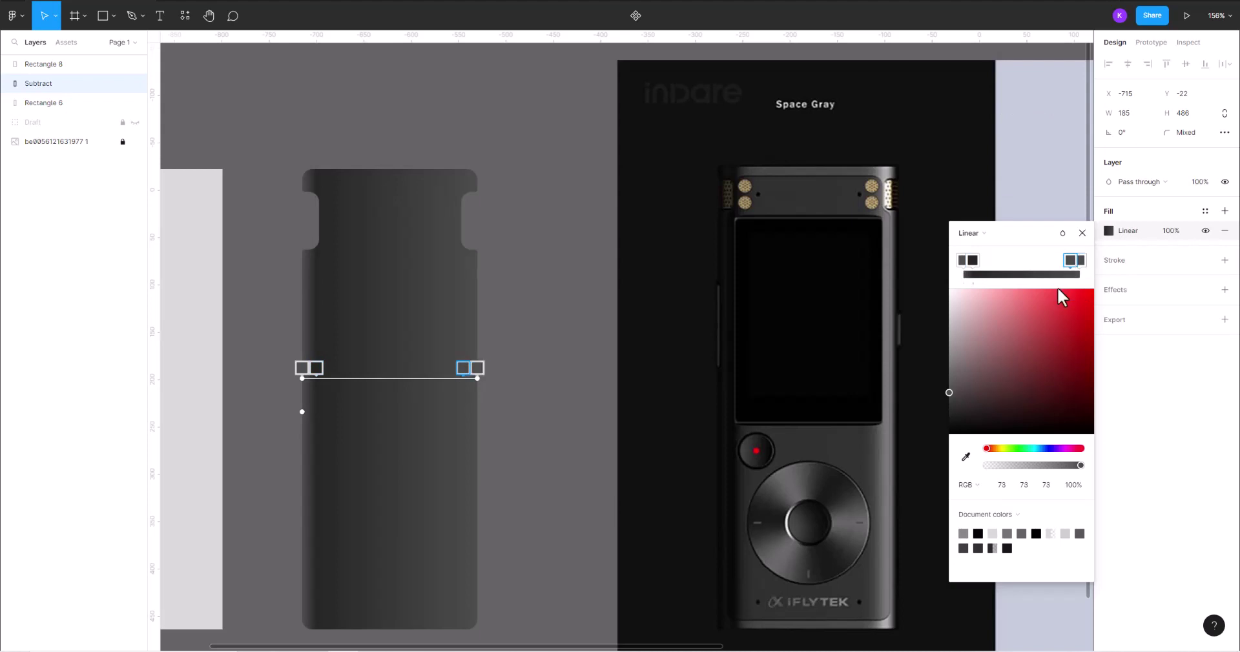
left_click(966, 456)
left_click(327, 457)
scroll(426, 413, "up", 3)
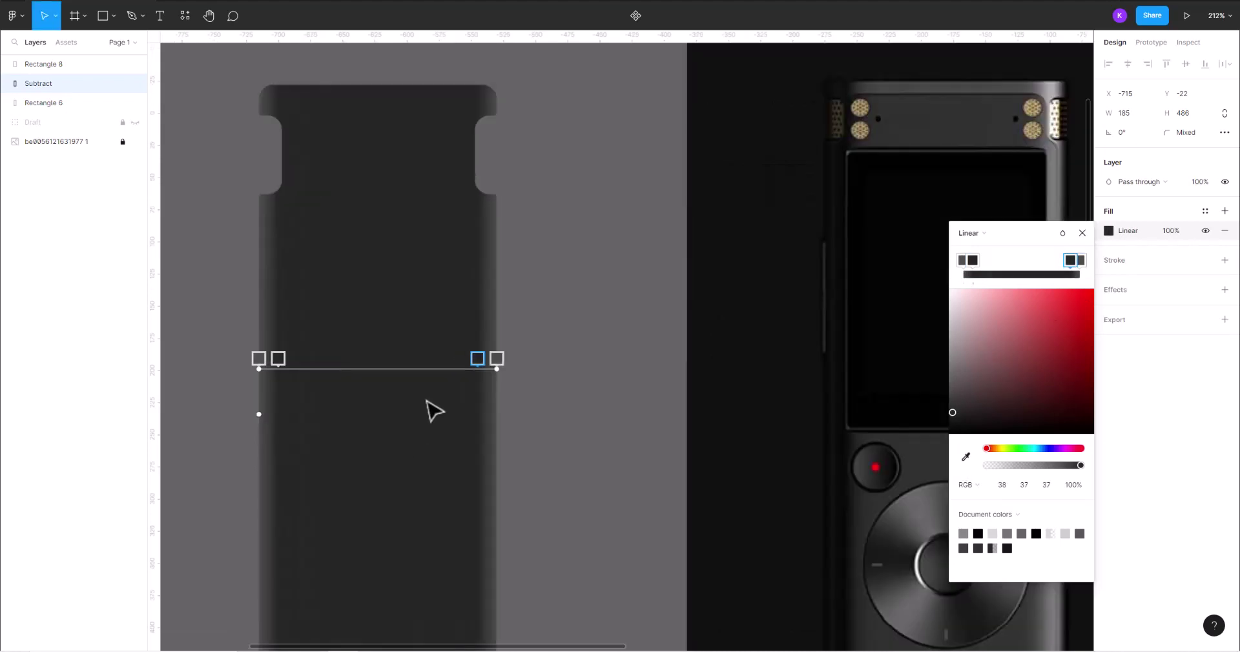
scroll(491, 413, "left", 3)
scroll(553, 411, "up", 3)
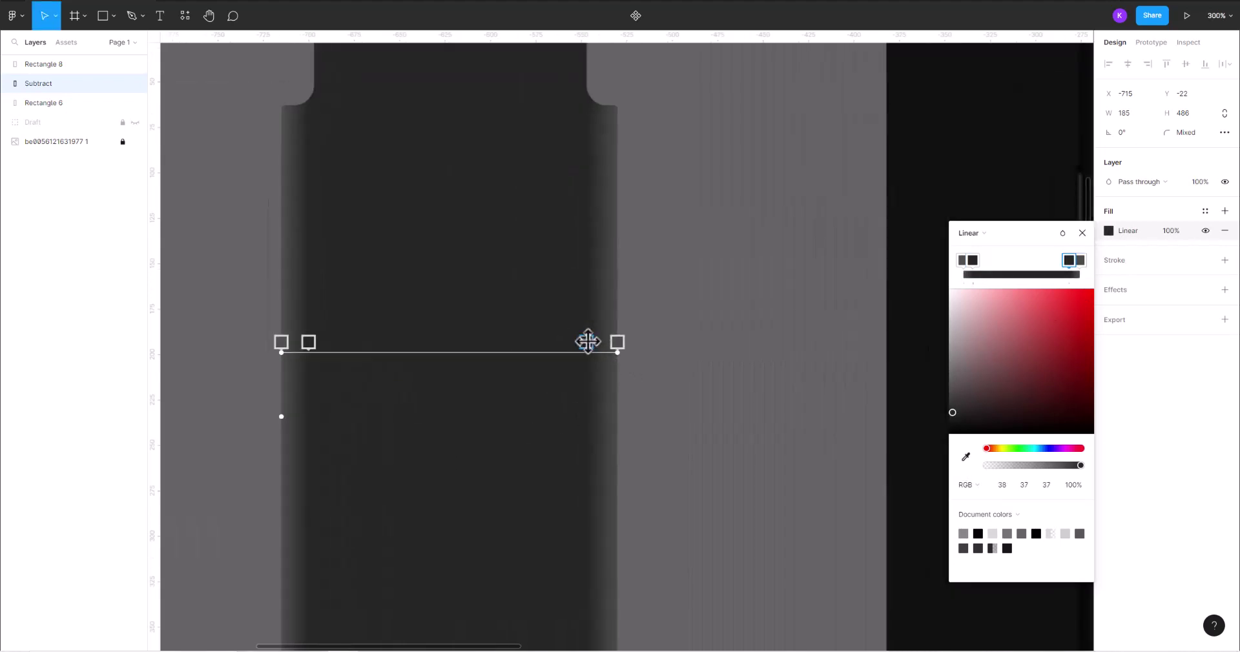
scroll(587, 342, "down", 2)
scroll(589, 387, "right", 2)
scroll(460, 414, "up", 2)
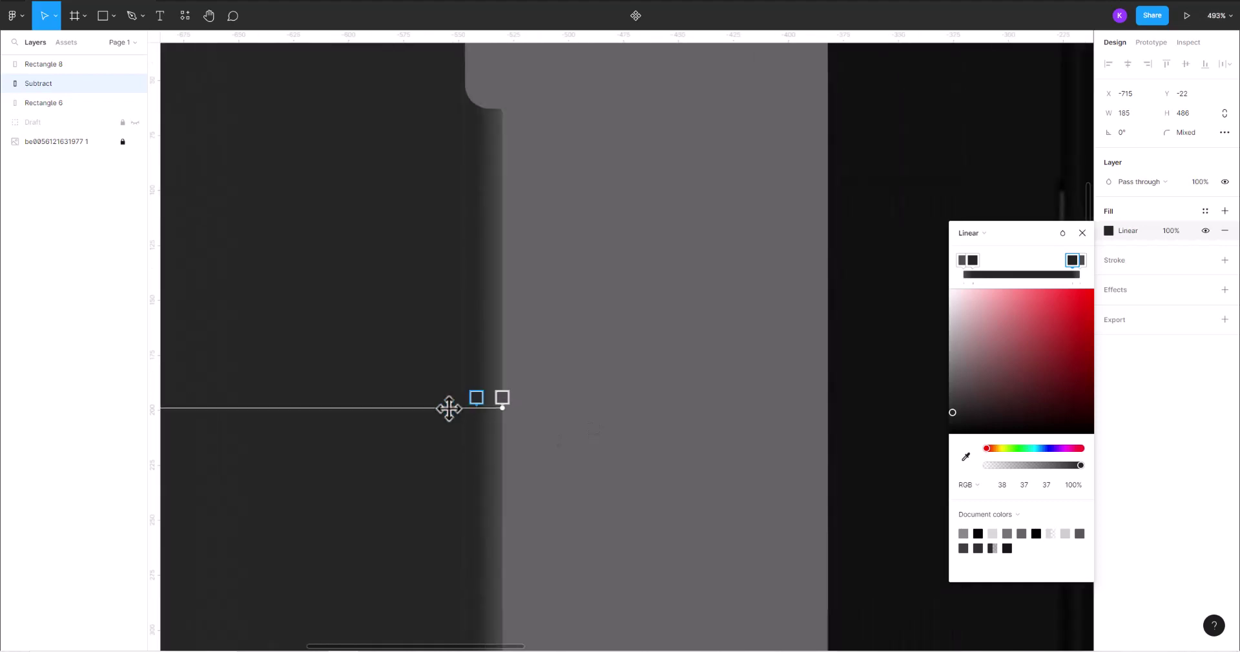
scroll(448, 409, "left", 3)
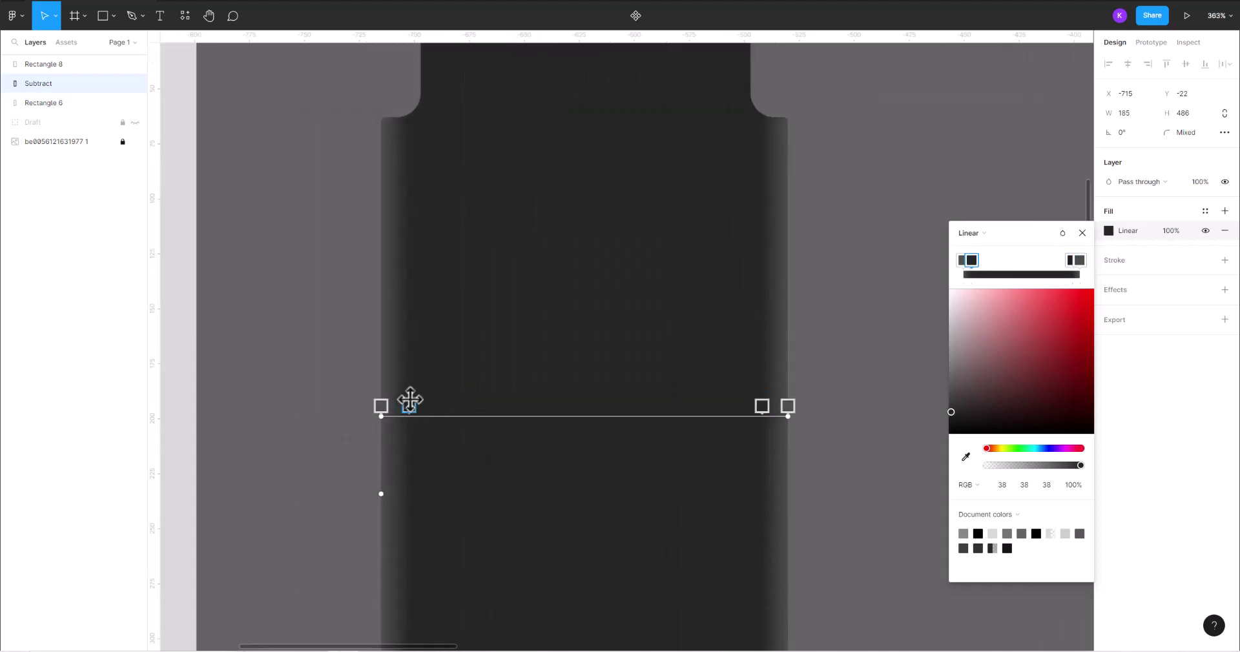
scroll(409, 401, "down", 2)
scroll(410, 399, "down", 3)
scroll(413, 397, "down", 2)
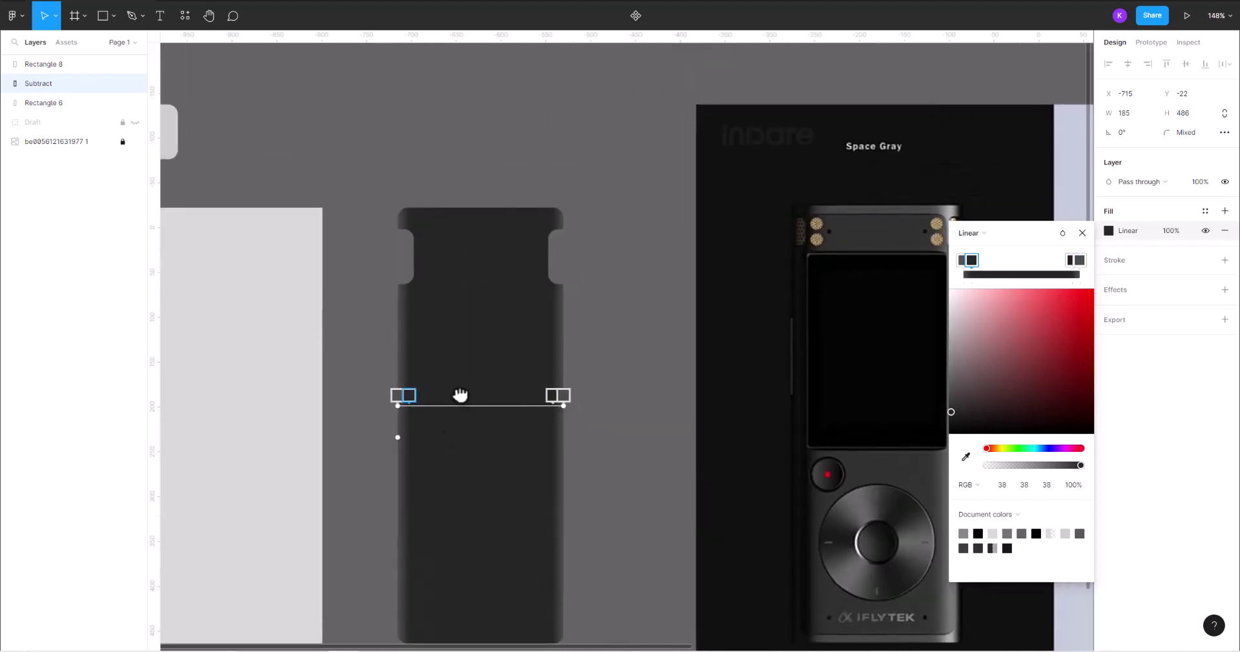
scroll(451, 354, "up", 2)
- Move Rectangle 6 onto the dark body and align their horizontal centres
key("Escape")
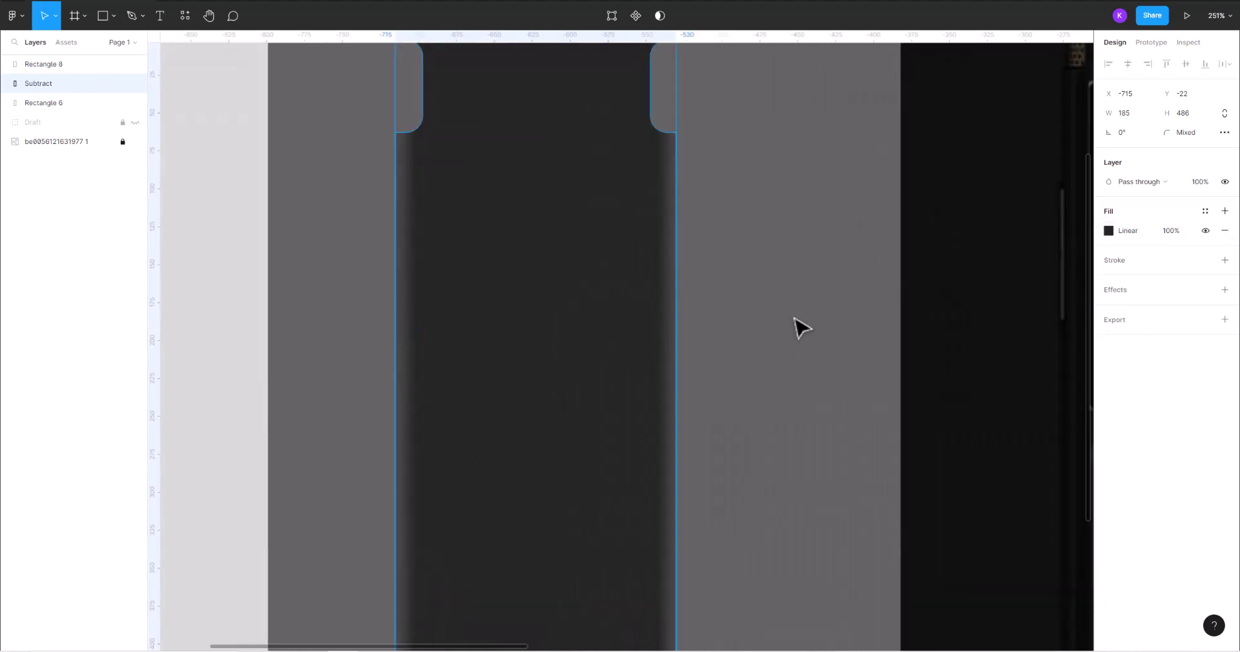
left_click(797, 326)
scroll(752, 336, "down", 2)
left_click_drag(746, 327, 663, 347)
left_click(248, 382)
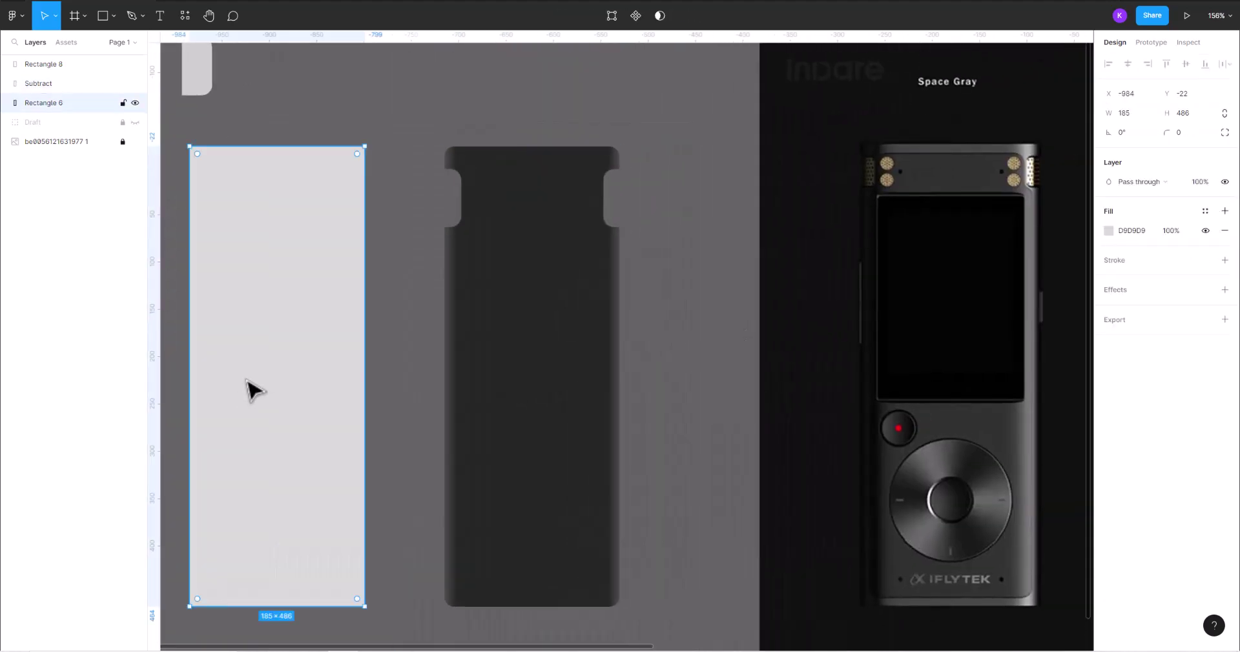
left_click_drag(255, 374, 484, 379)
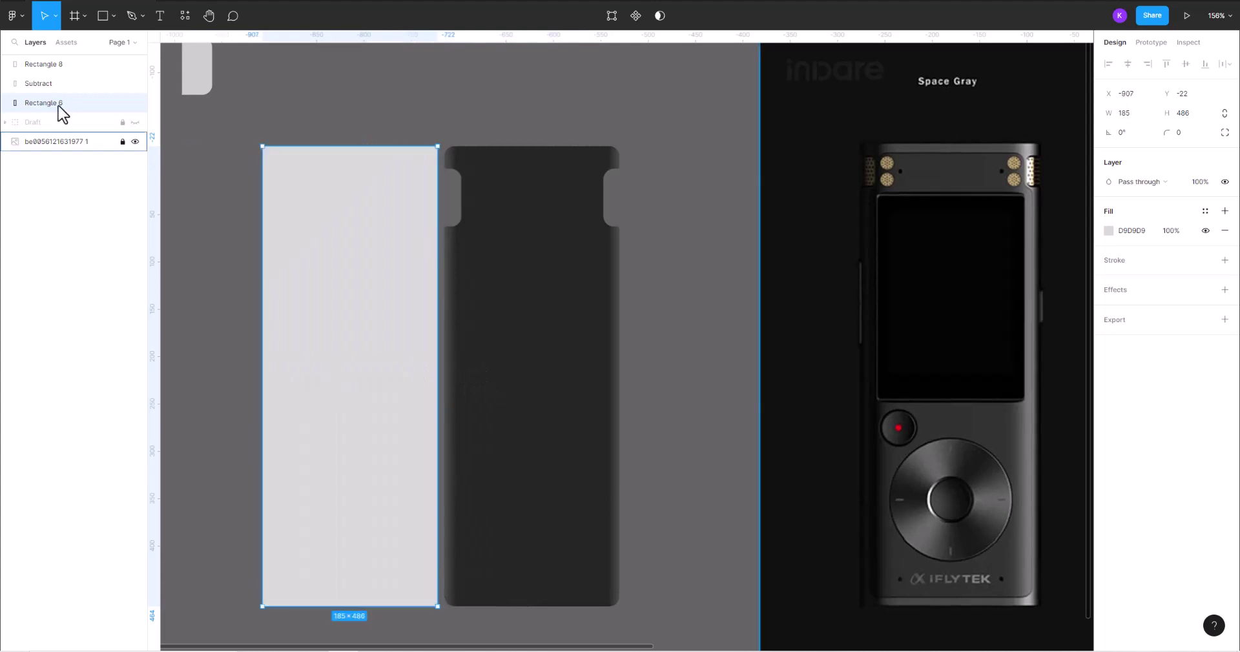
left_click_drag(61, 104, 61, 78)
left_click_drag(295, 311, 586, 346)
left_click(586, 349, "shift")
left_click(1131, 64)
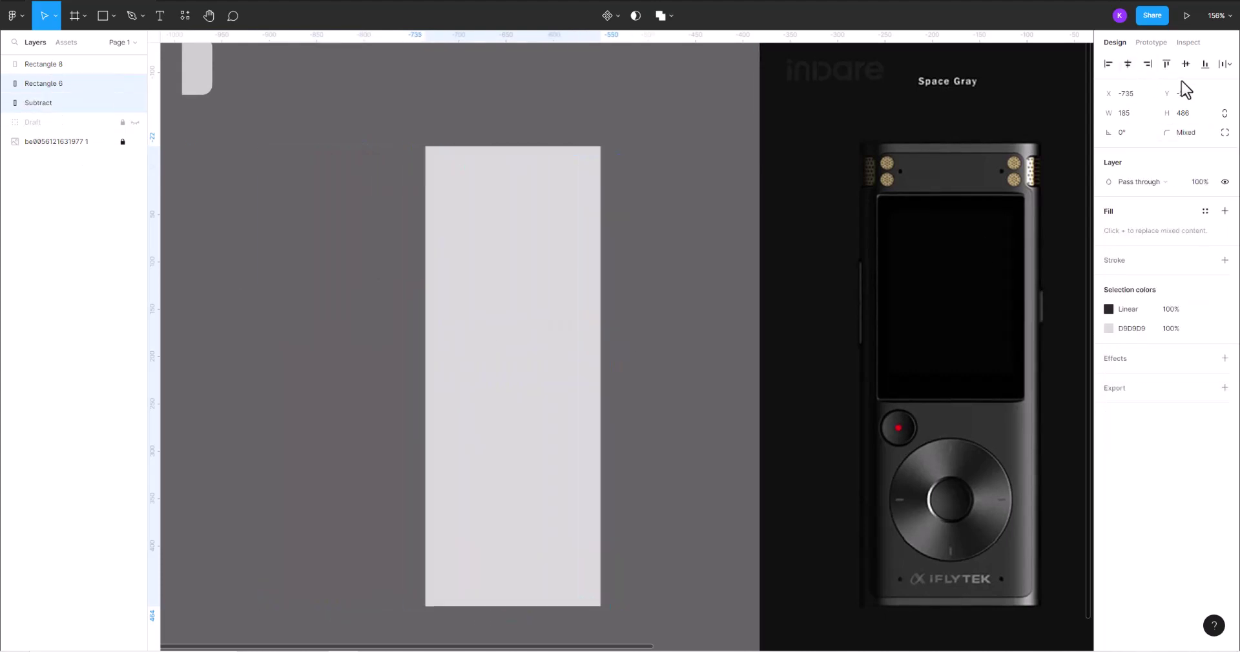
key("Escape")
- Narrow Rectangle 6 to about 176×462 so a dark border shows on both sides
left_click(549, 283)
scroll(485, 232, "up", 2)
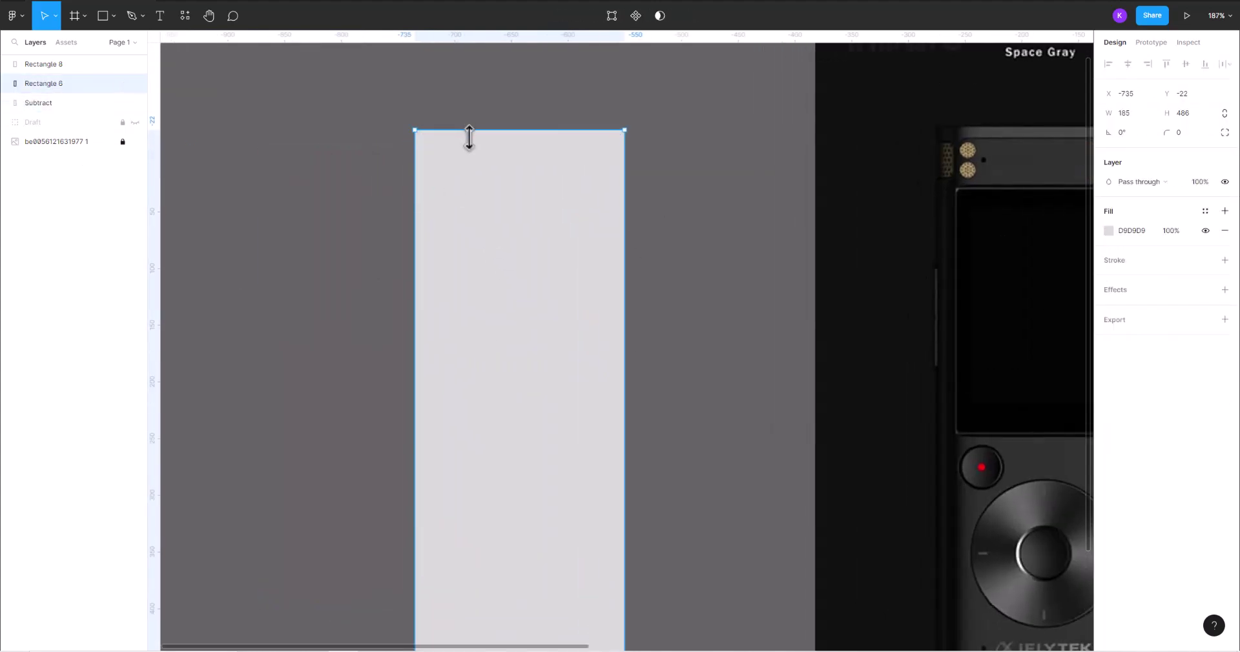
scroll(549, 580, "down", 2)
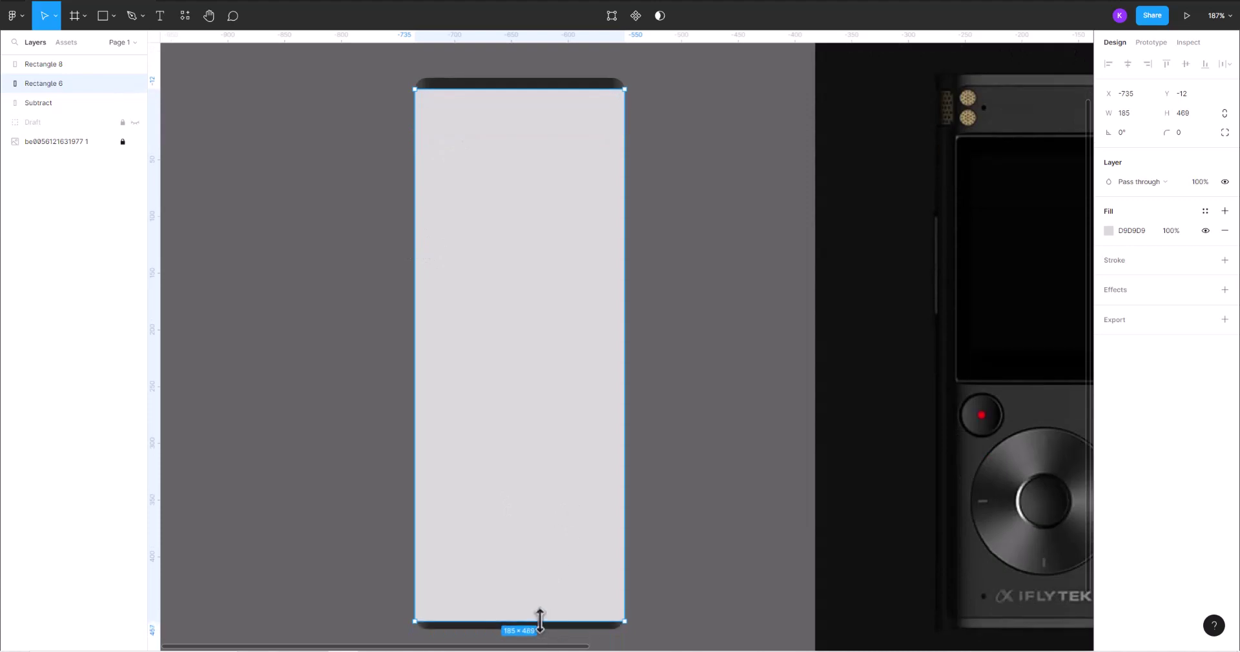
left_click_drag(416, 423, 427, 423)
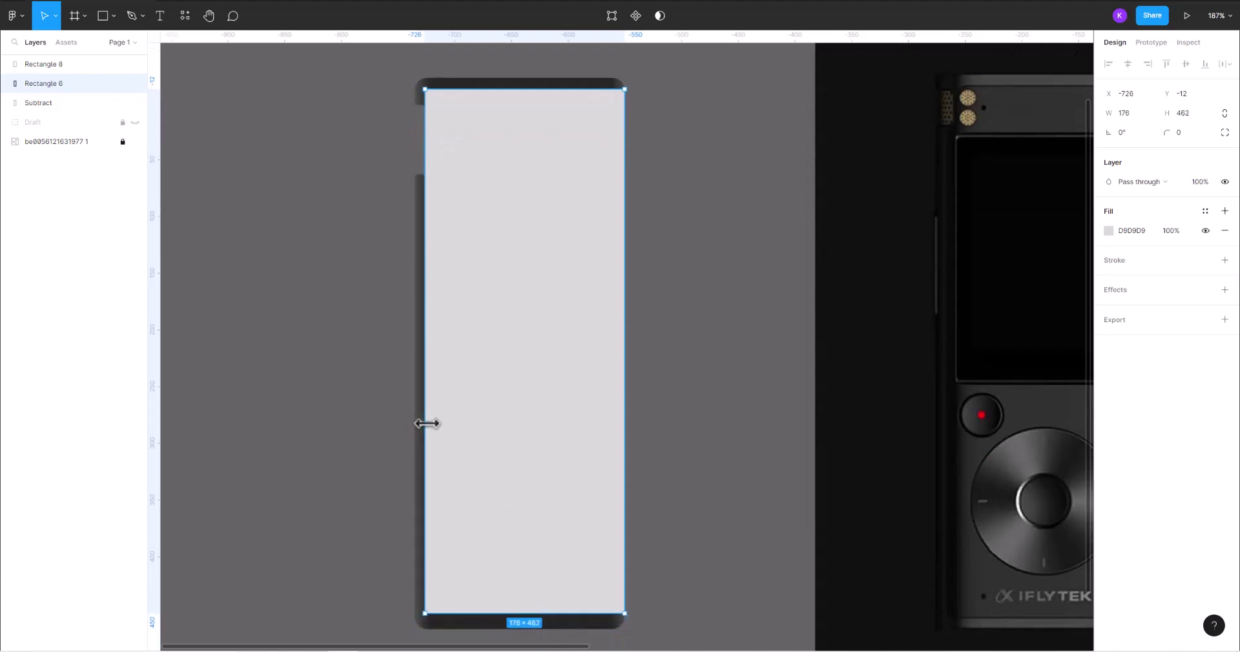
left_click(704, 389)
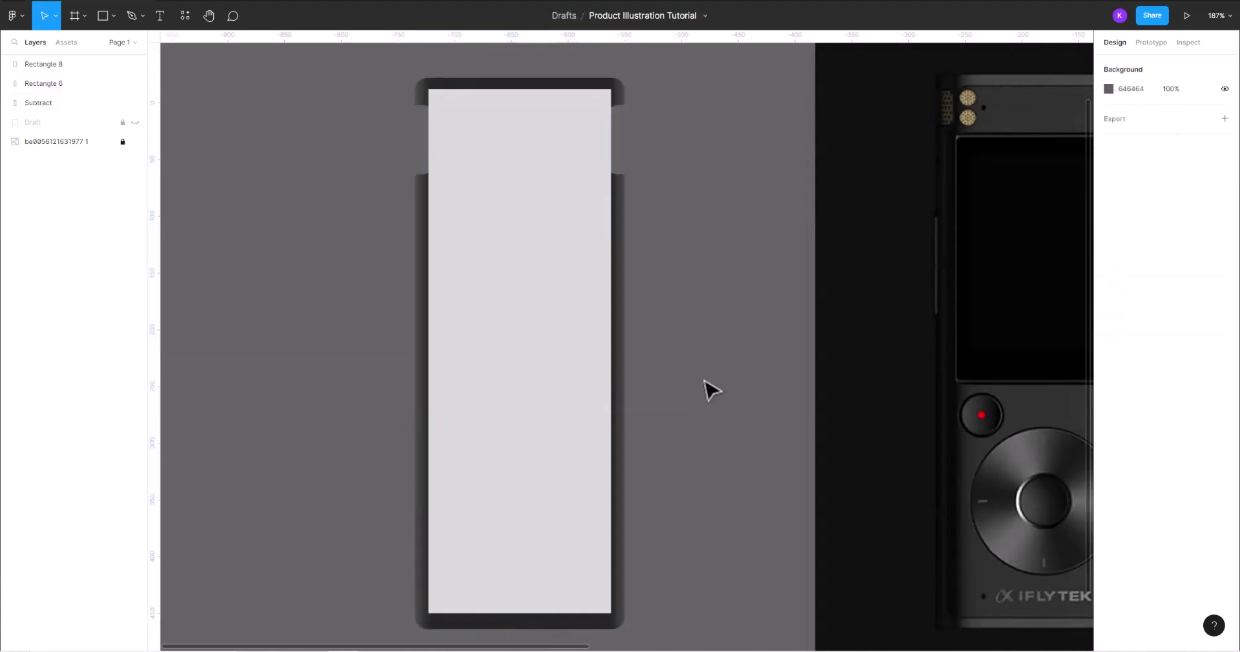
scroll(700, 389, "down", 3)
scroll(656, 384, "up", 3)
left_click(648, 376)
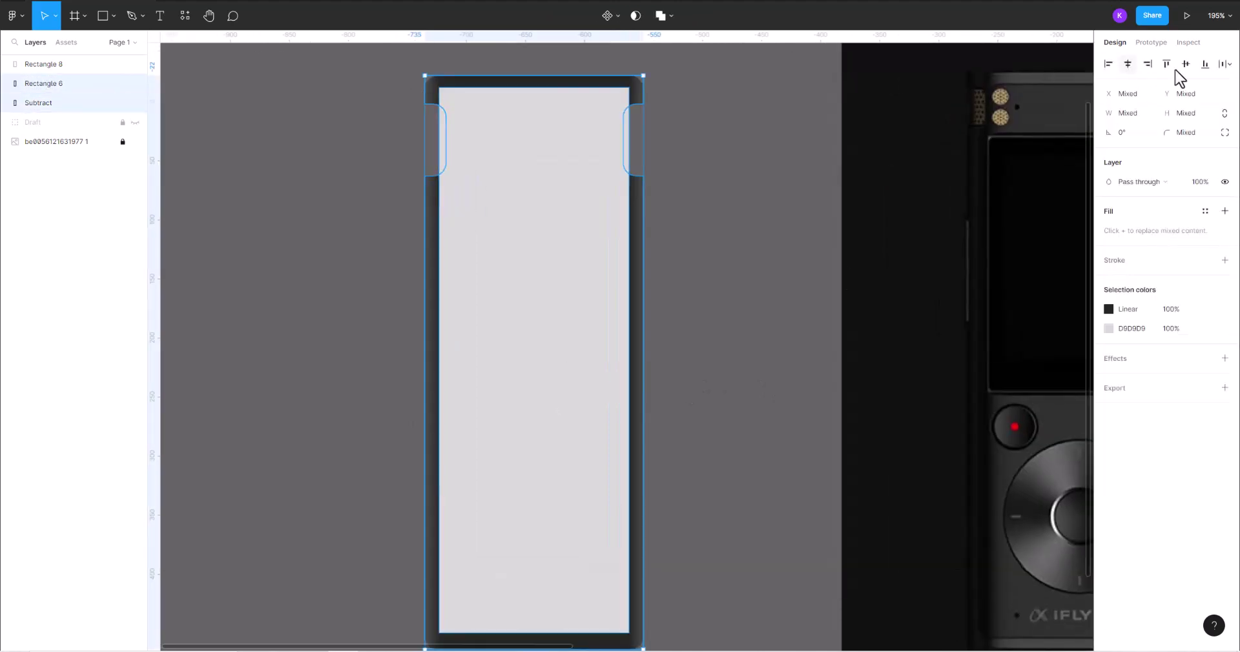
- Paste a second copy of the notched body shape
key("Escape")
left_click(575, 260)
scroll(613, 247, "down", 2)
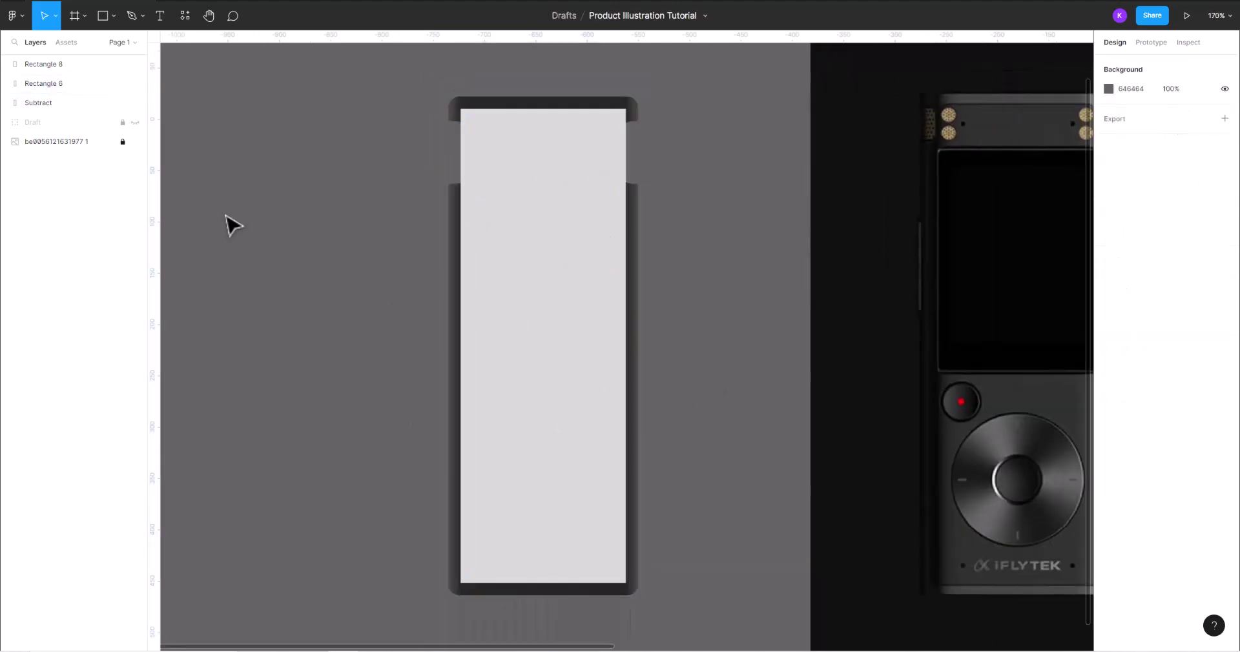
left_click(45, 103)
key("ctrl+v")
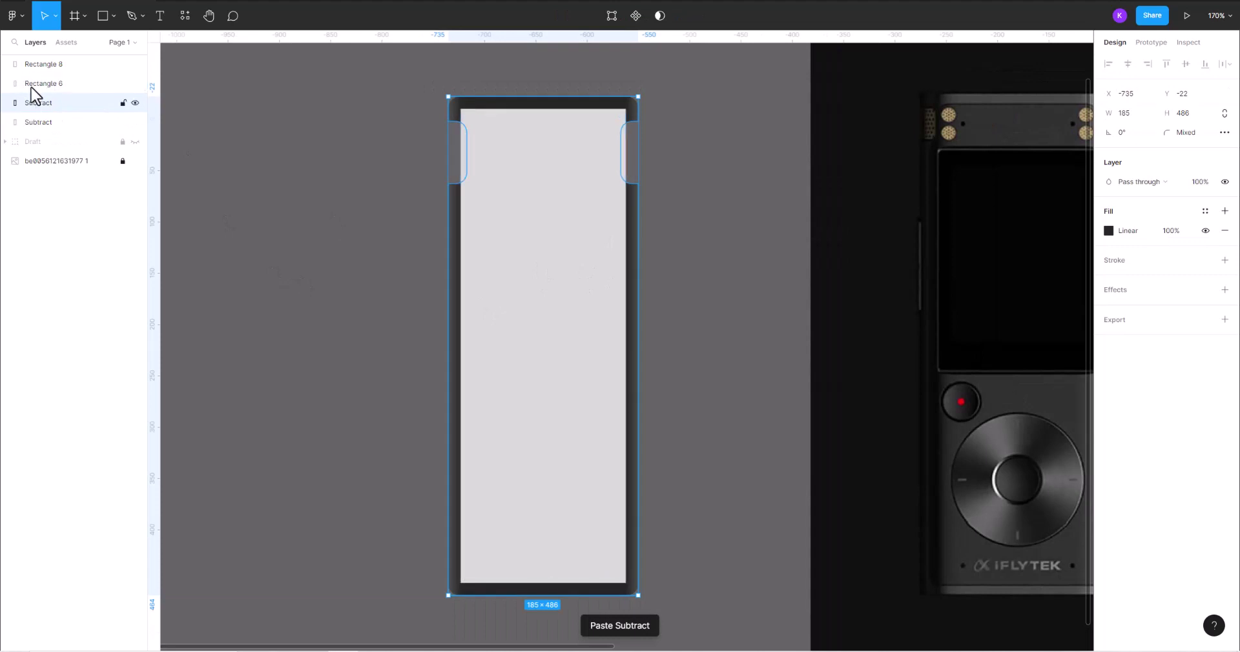
left_click(44, 83)
left_click(44, 64, "shift")
- Try boolean combine, subtract and mask on the rectangle and body, undoing each
left_click(671, 16)
left_click(666, 58)
key("ctrl+z")
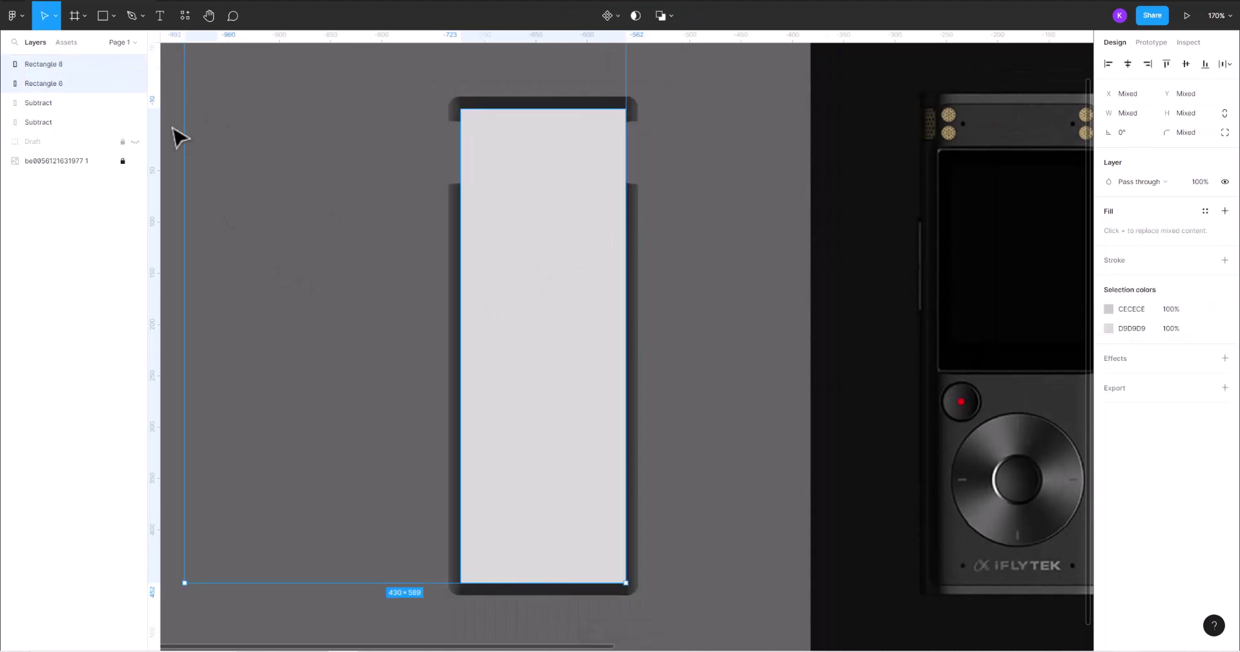
left_click(503, 206)
left_click(33, 64)
scroll(371, 249, "down", 5)
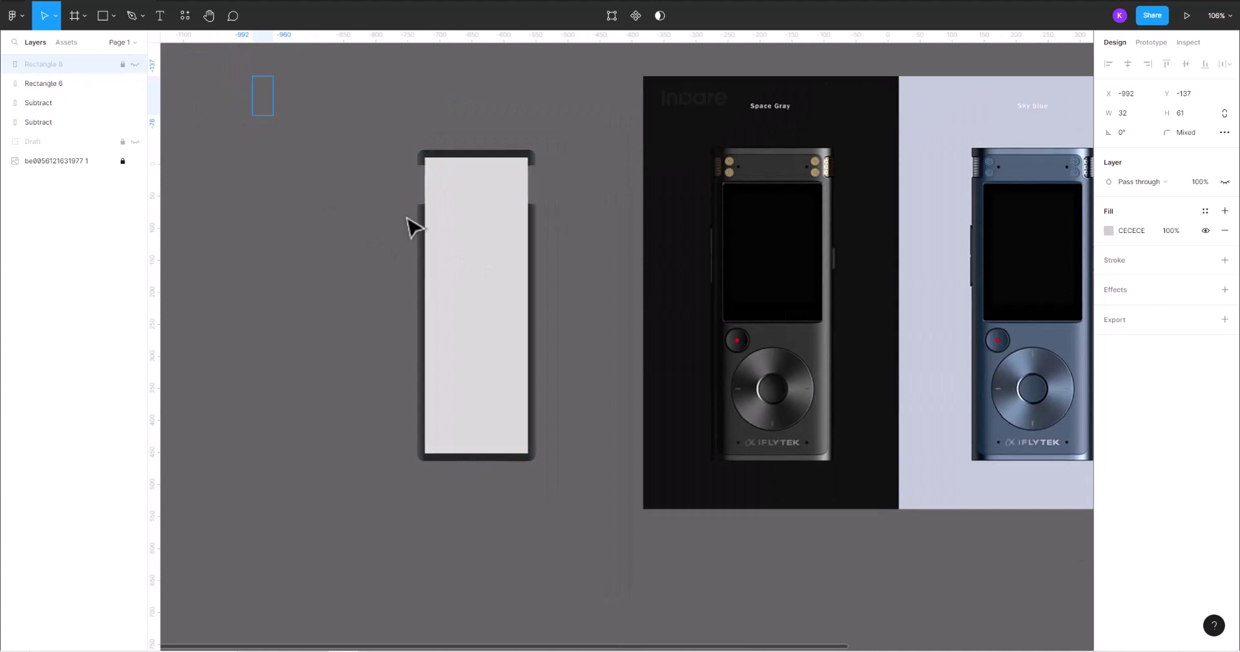
left_click(43, 83)
left_click(672, 16)
left_click(646, 59)
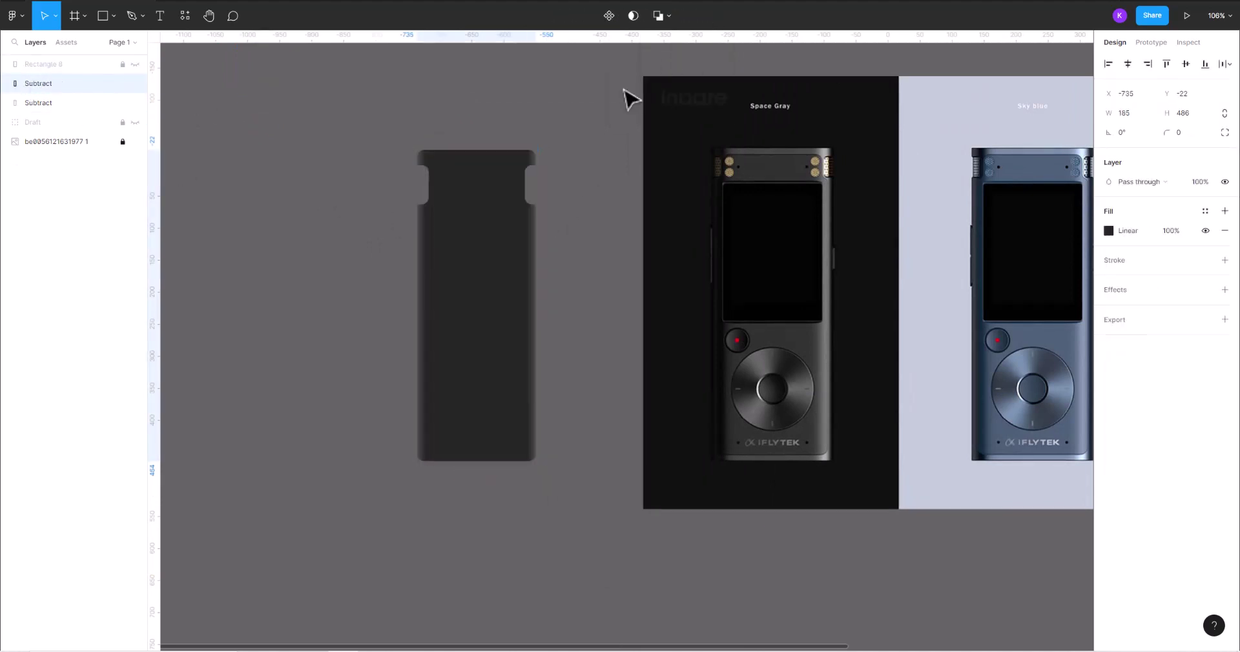
key("ctrl+z")
left_click(672, 15)
left_click(666, 60)
key("ctrl+z")
scroll(487, 180, "up", 5)
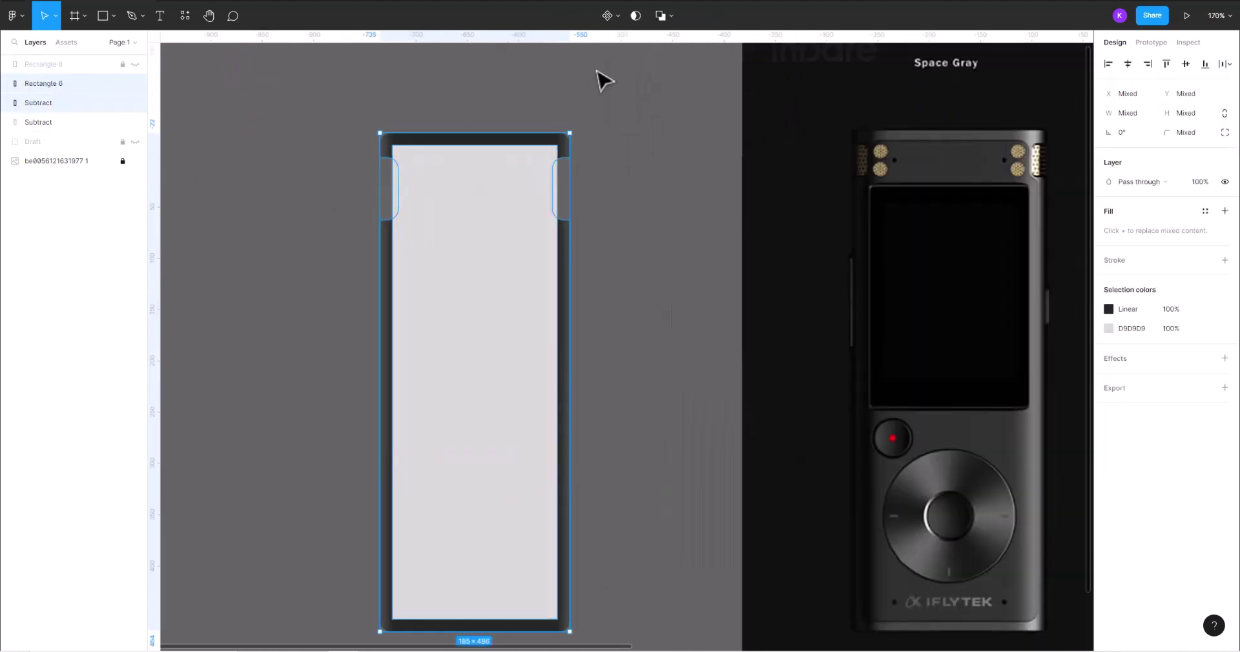
left_click(635, 15)
left_click(636, 16)
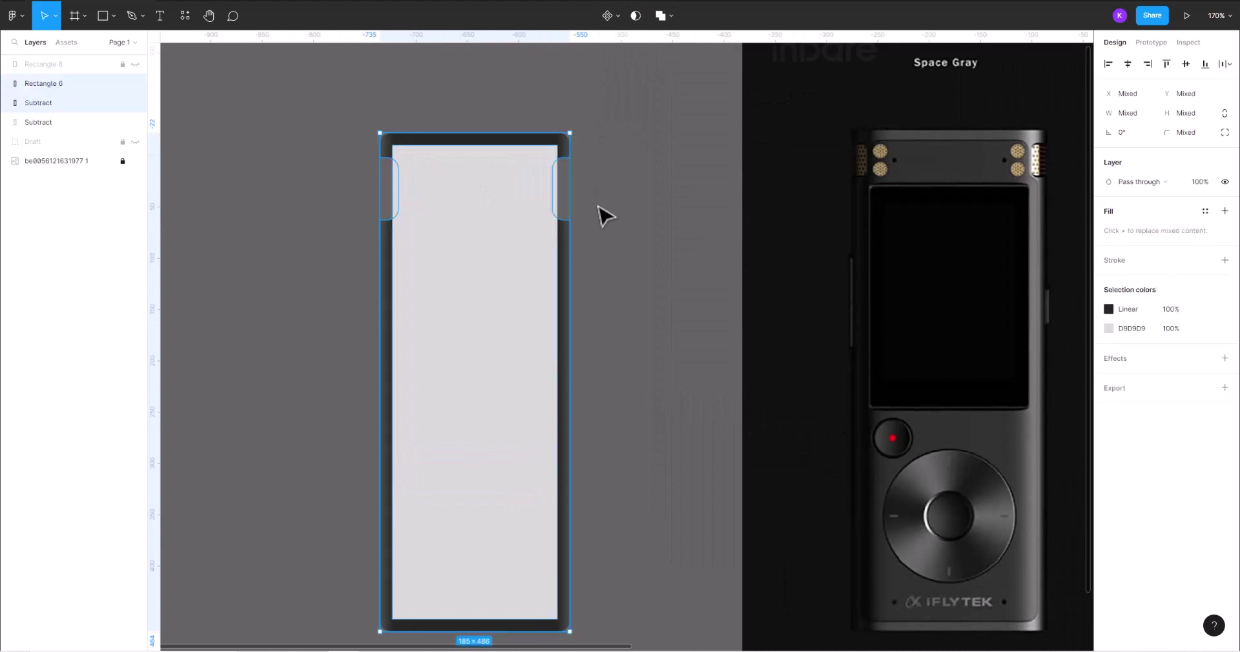
- Round Rectangle 6's corners to 13 and lower its fill opacity
left_click(554, 208)
scroll(553, 203, "up", 2)
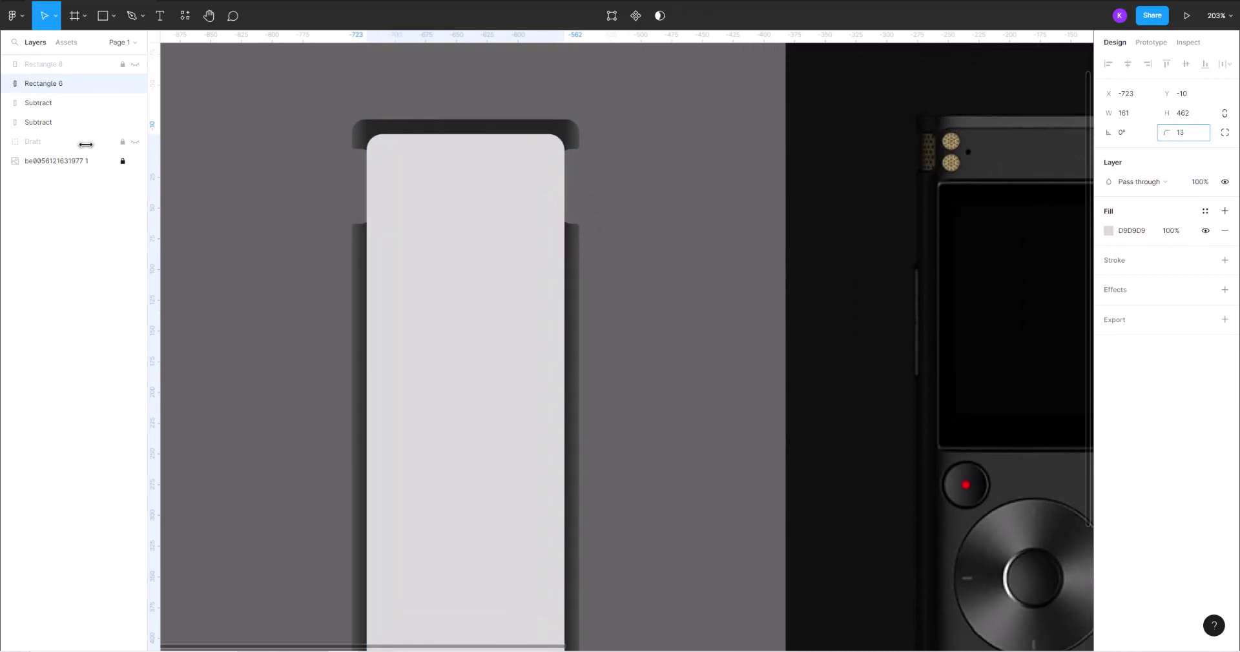
scroll(723, 329, "down", 2)
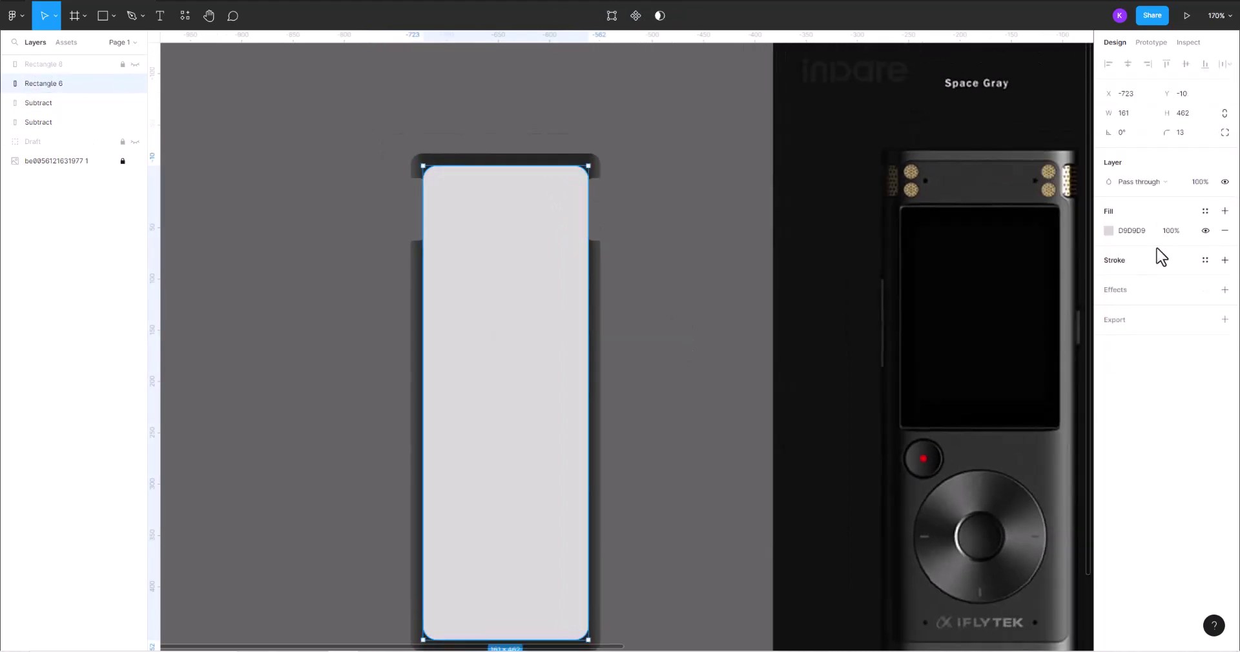
type("0")
key("Return")
left_click(697, 389)
- Unhide the Rectangle 8 tab and fit it at 34×65 over the left notch
scroll(542, 329, "up", 2)
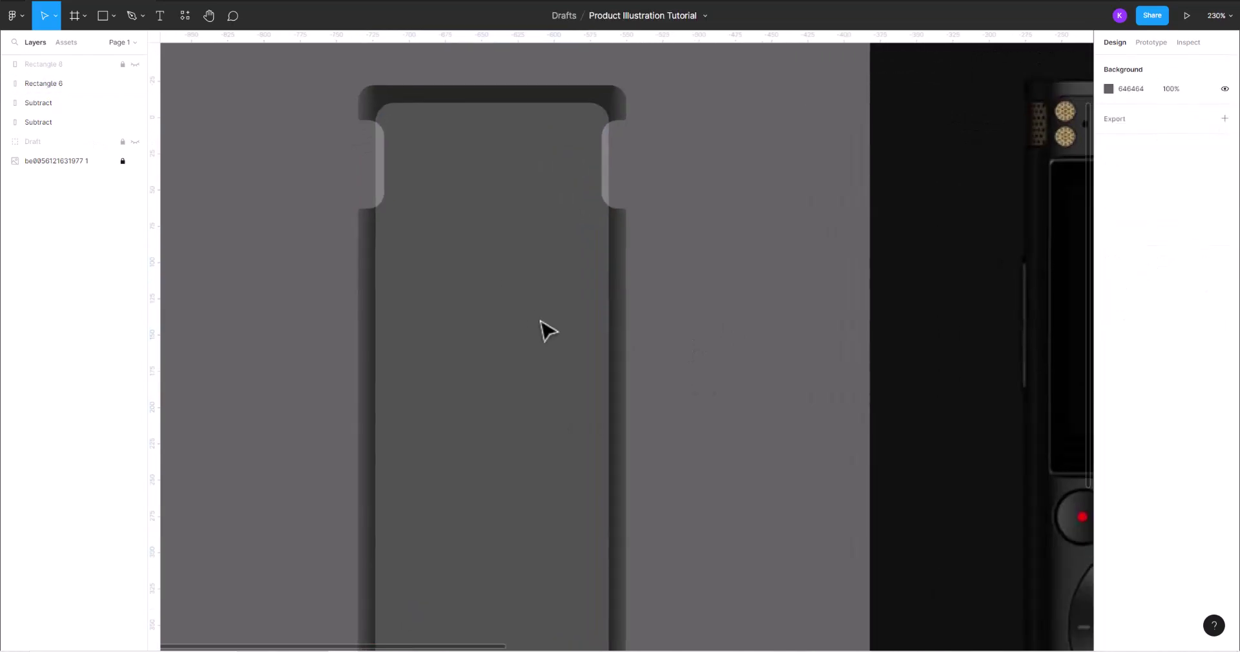
scroll(429, 398, "down", 2)
scroll(839, 249, "up", 5)
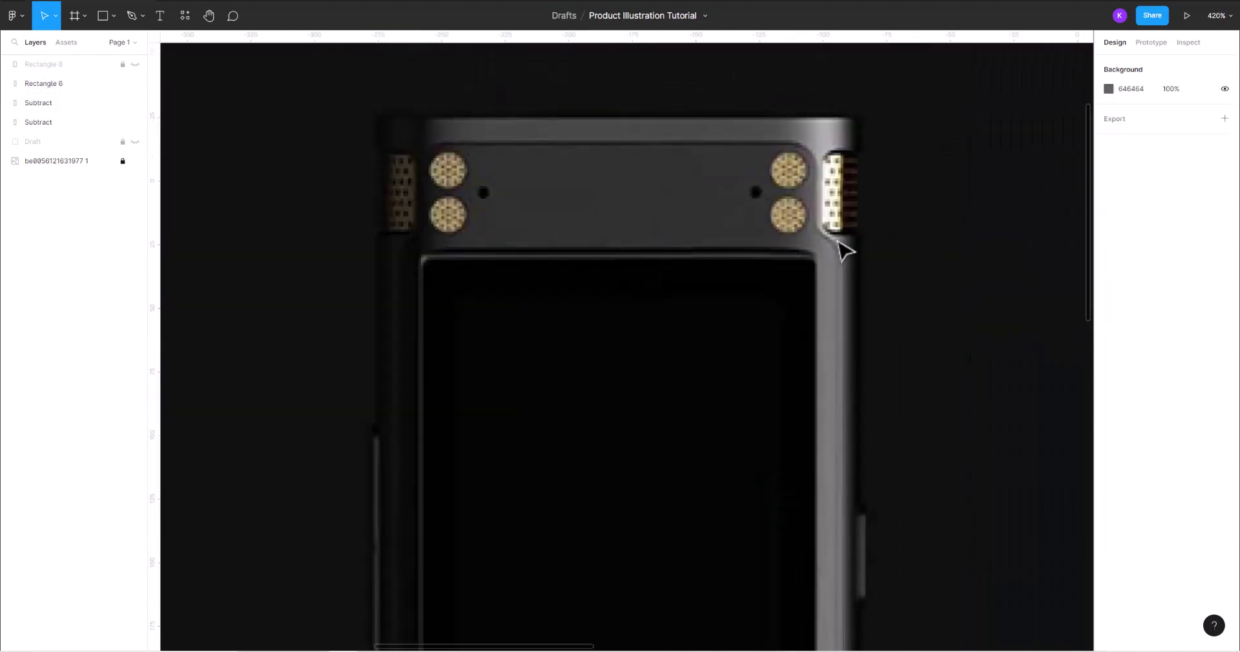
scroll(839, 249, "down", 1)
scroll(840, 249, "down", 1)
scroll(614, 304, "left", 5)
scroll(587, 318, "down", 3)
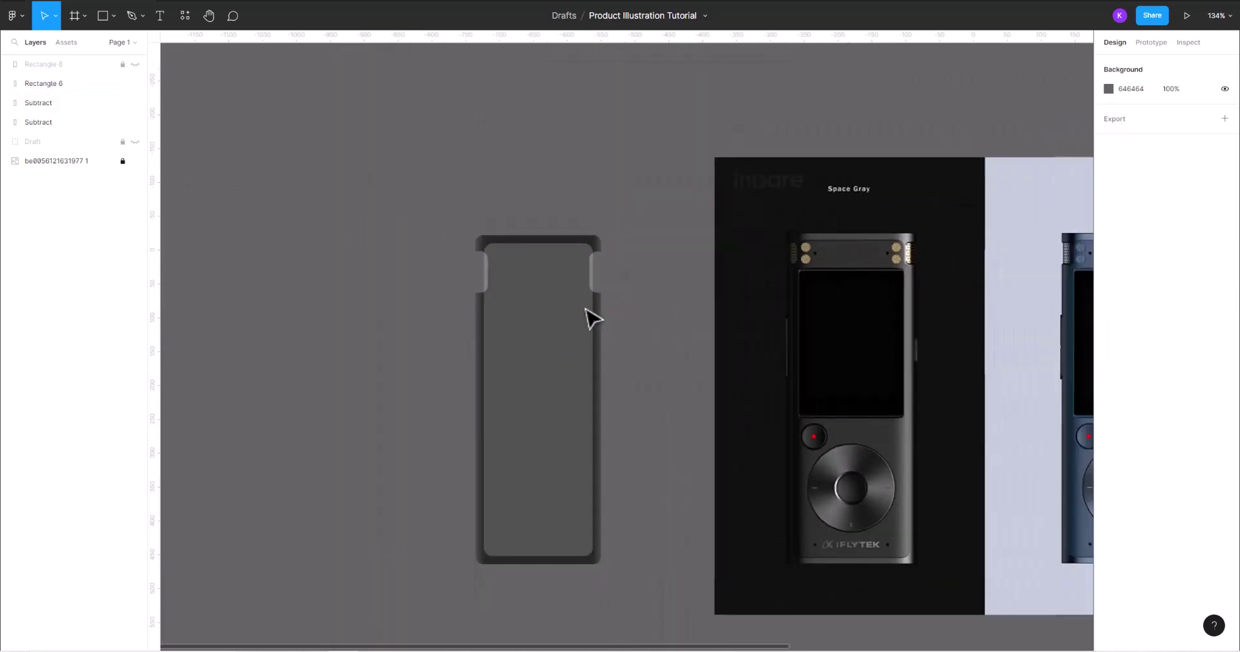
scroll(379, 246, "up", 2)
left_click(135, 64)
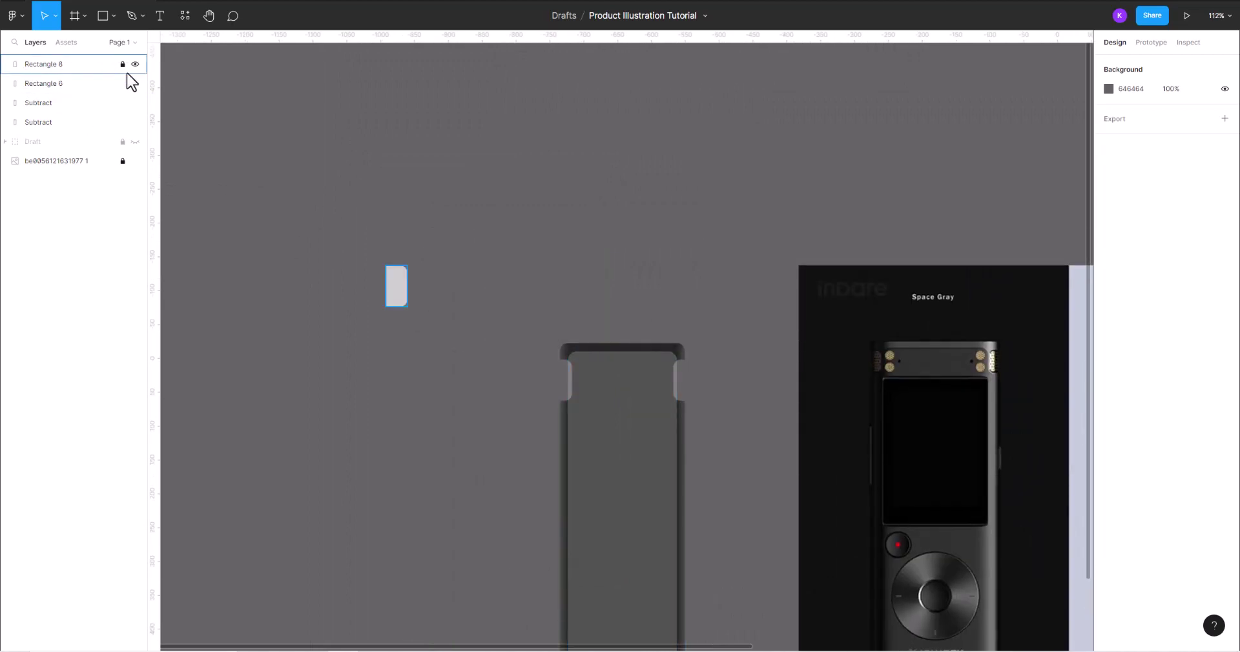
left_click_drag(412, 293, 573, 395)
scroll(573, 395, "up", 10)
mouse_move(573, 353)
left_mouse_down()
mouse_move(515, 340)
mouse_move(521, 327)
mouse_move(492, 330)
mouse_move(522, 332)
left_mouse_up()
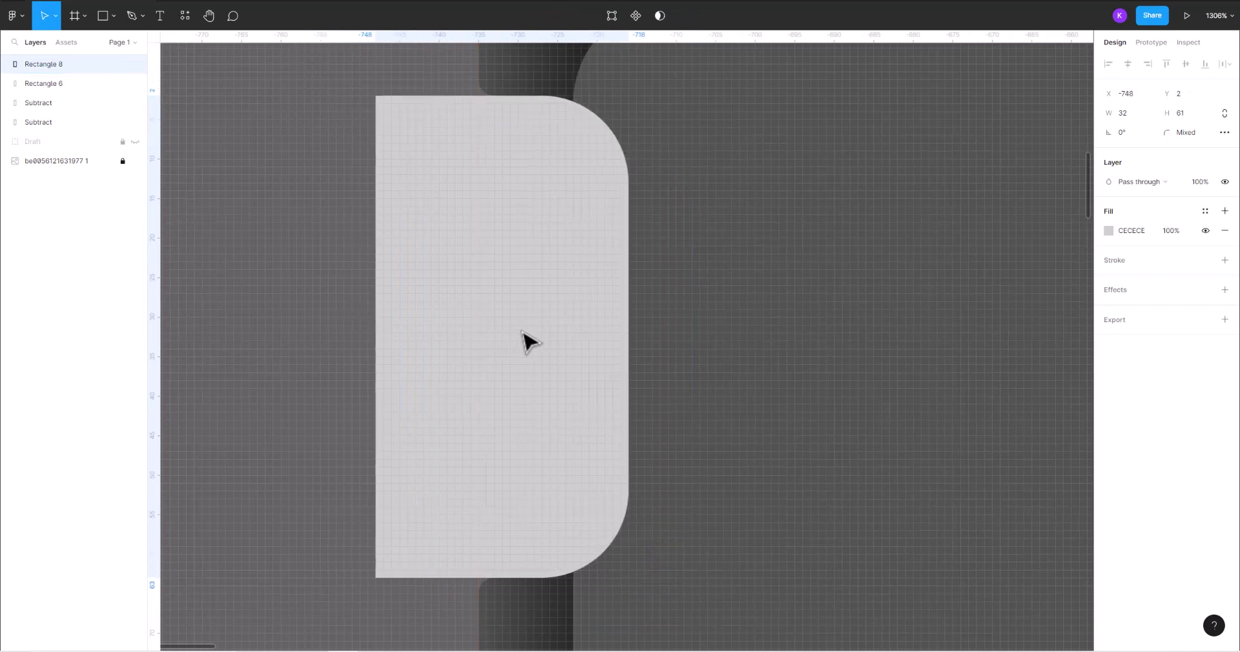
left_click_drag(631, 578, 639, 594)
scroll(517, 465, "down", 3)
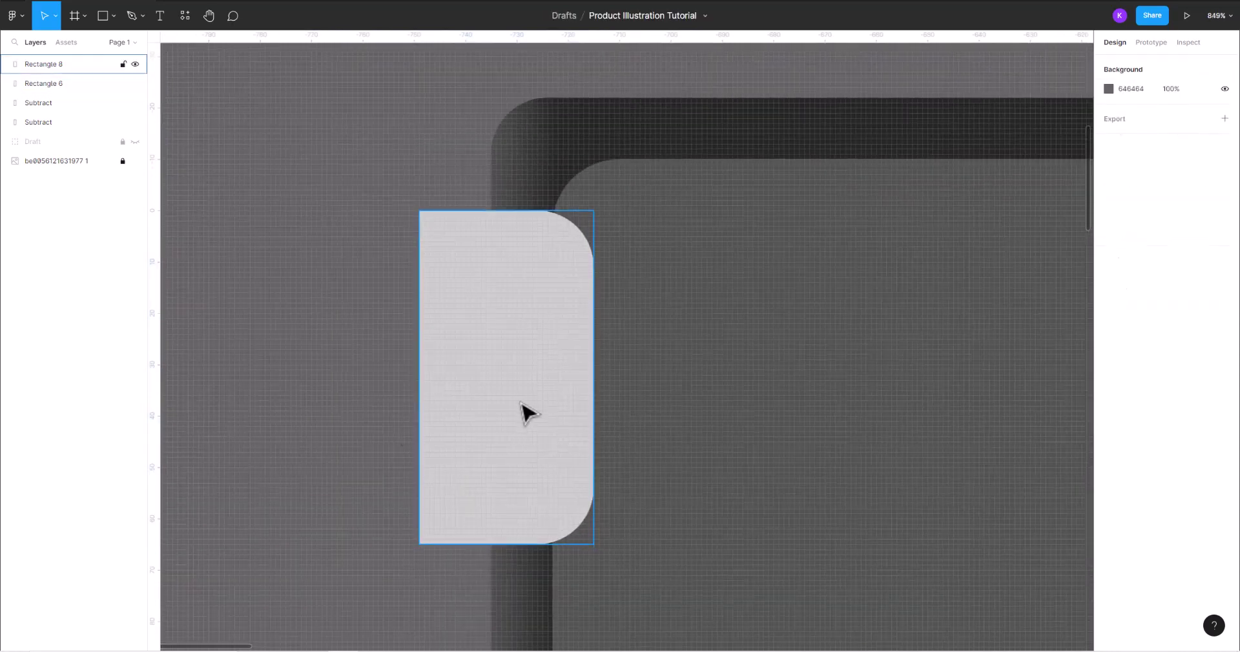
mouse_move(525, 415)
left_mouse_down()
mouse_move(489, 411)
mouse_move(517, 415)
left_mouse_up()
scroll(518, 415, "down", 3)
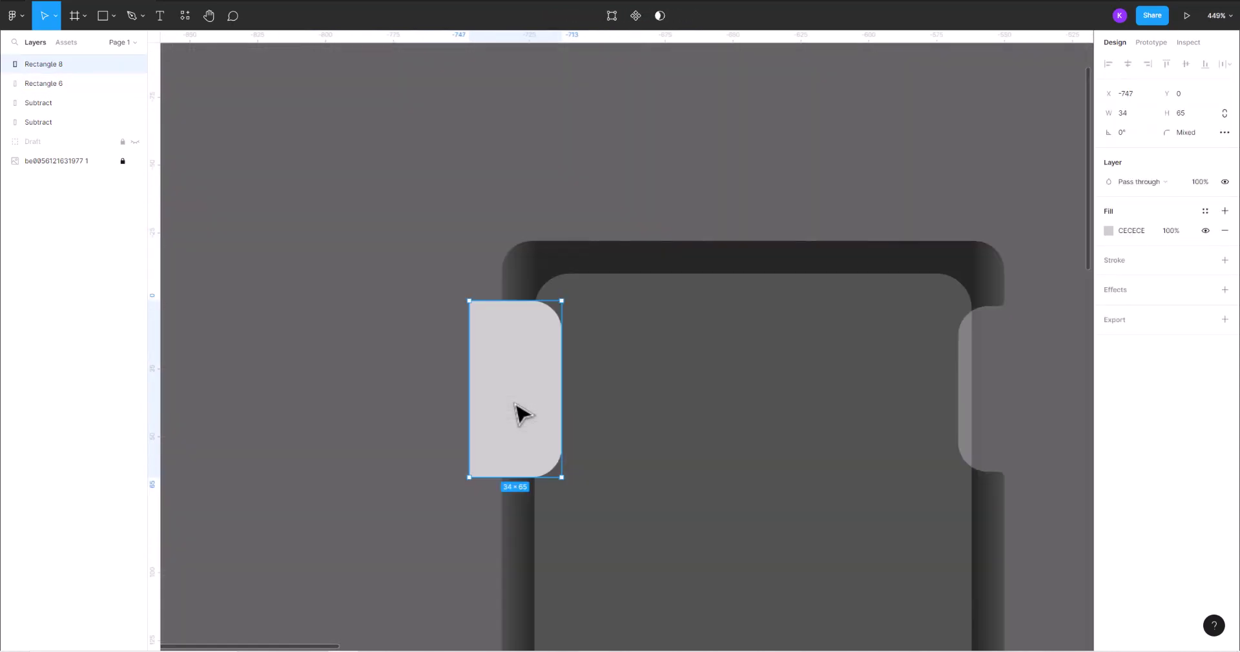
- Duplicate the tab, flip it horizontally onto the right notch, and group both tabs
key("ctrl+v")
right_click(859, 416)
left_click(876, 623)
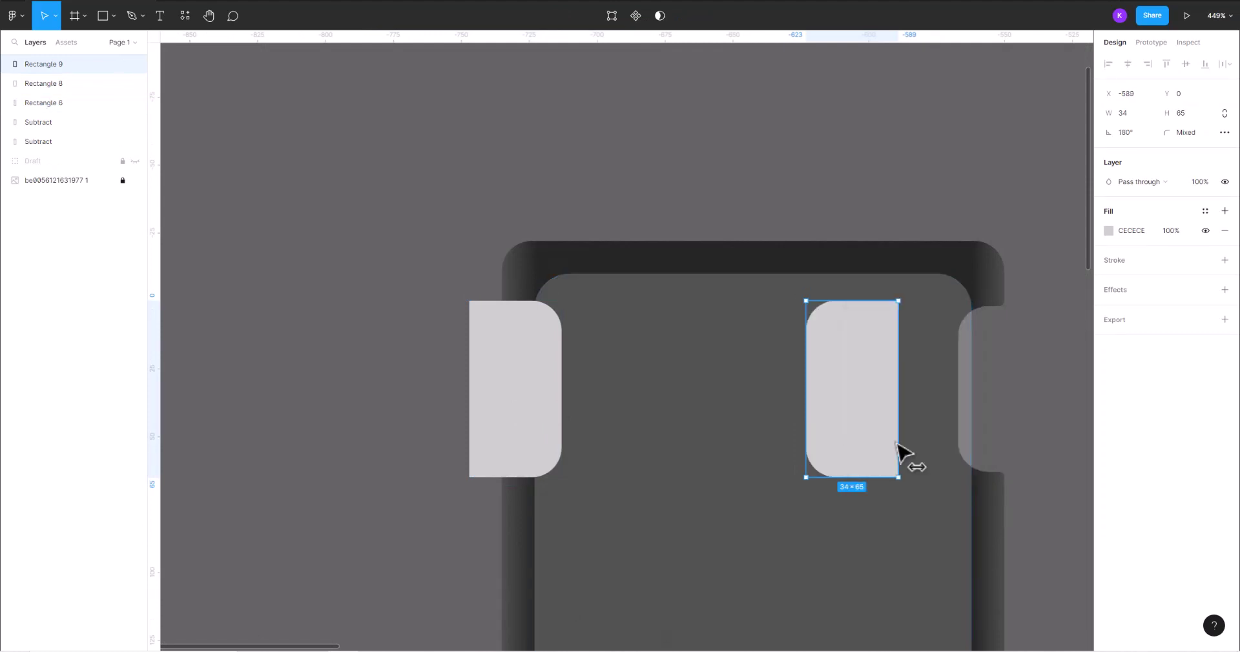
left_click_drag(897, 452, 962, 456)
left_click(545, 420, "shift")
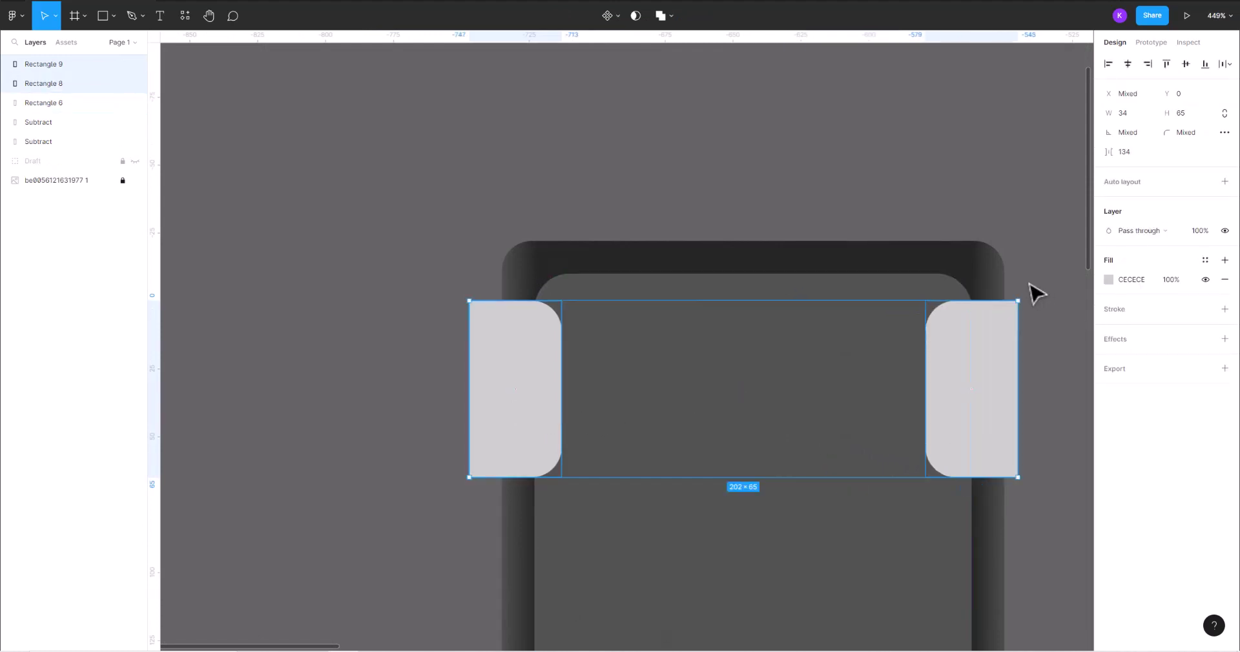
key("ctrl+g")
- Delete the duplicate outer body layer
left_click(895, 276, "shift")
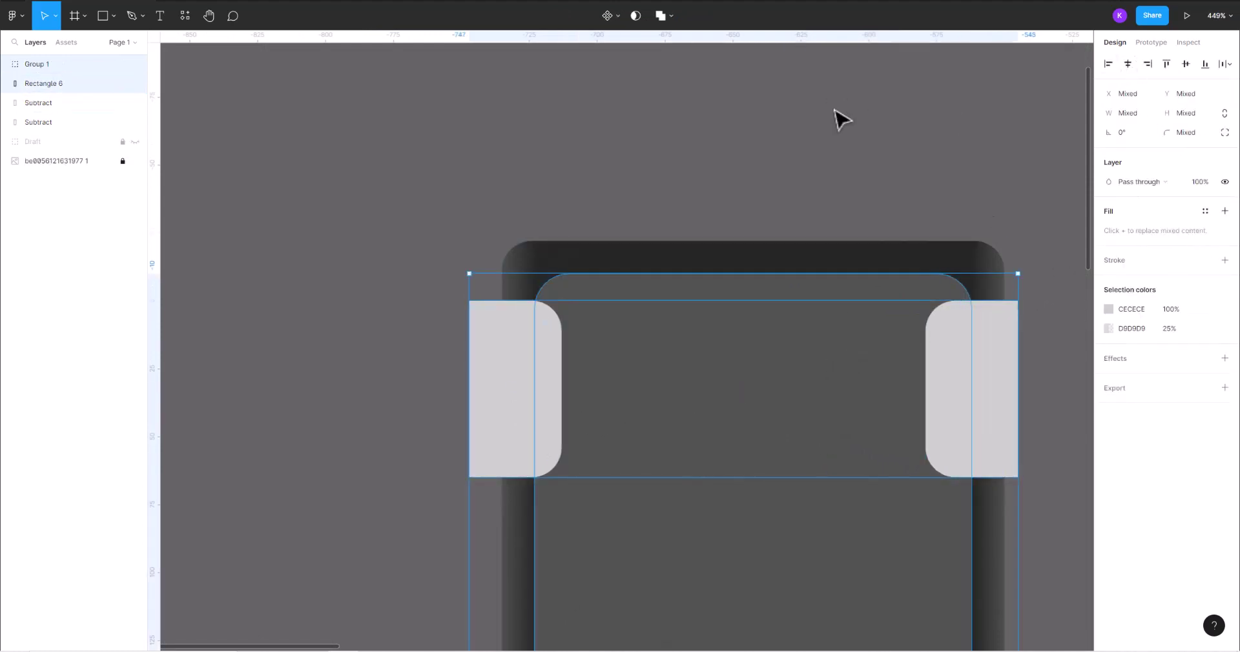
left_click(840, 255, "shift")
left_click(968, 110)
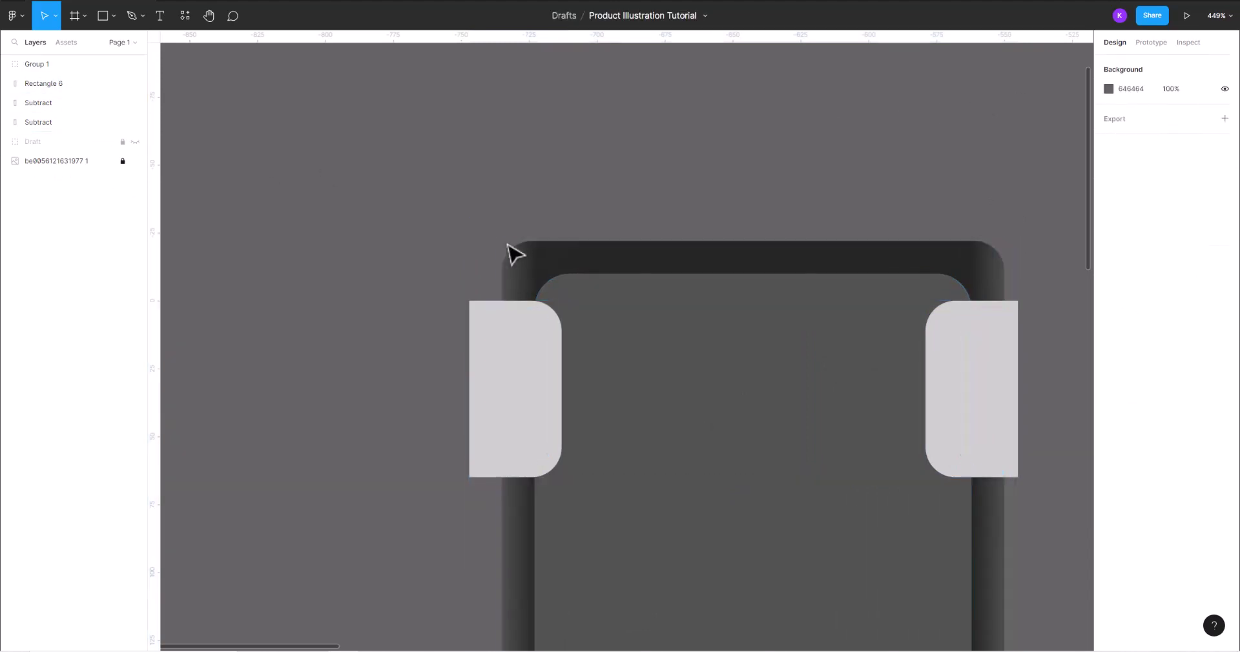
left_click(62, 104)
key("Delete")
- Center the outer body horizontally with the tab group and inner panel
left_click(559, 365)
left_click(675, 302, "shift")
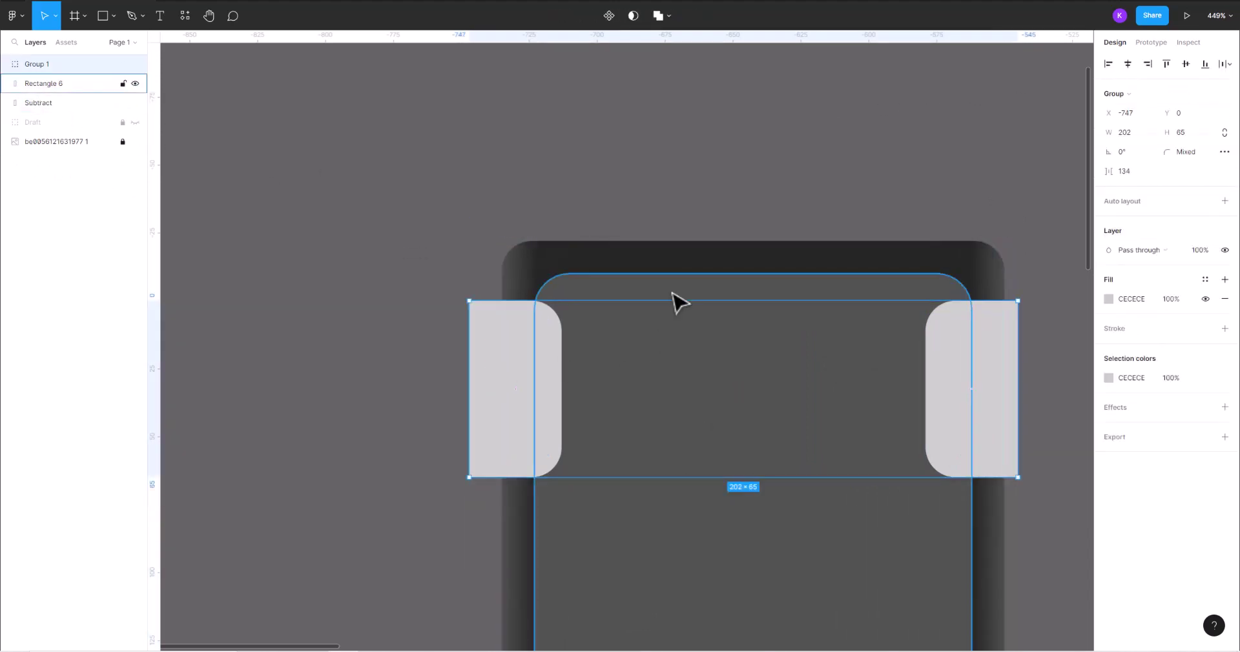
left_click(39, 103)
left_click(33, 83, "shift")
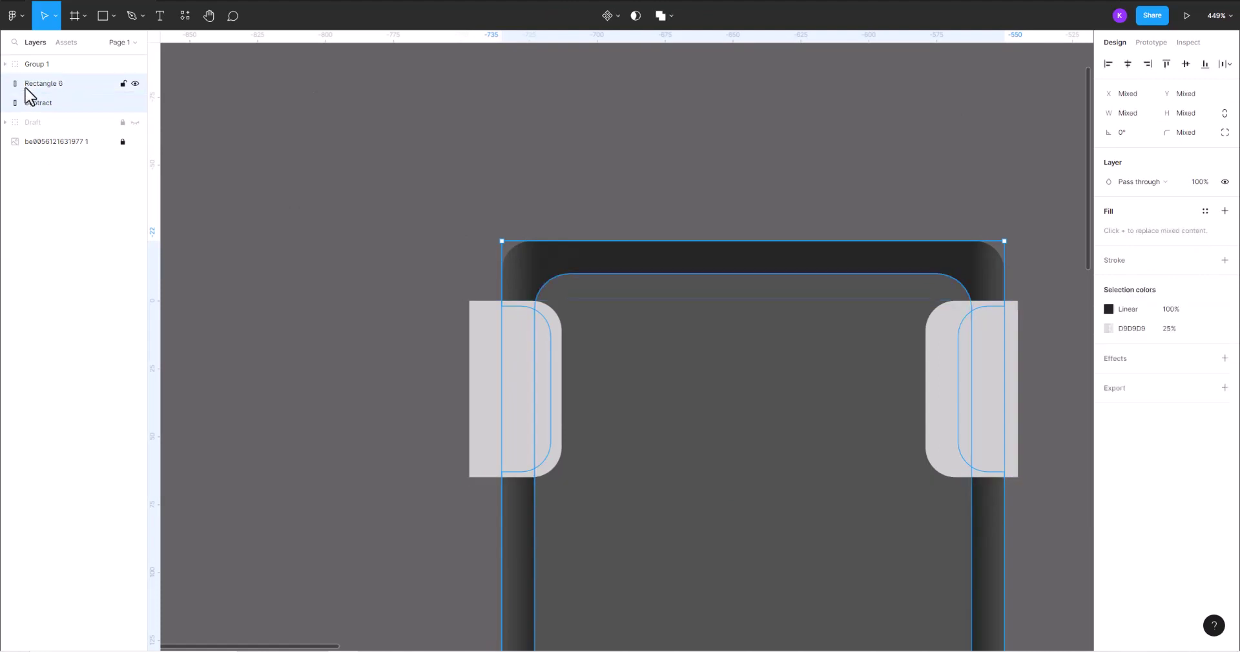
left_click(1129, 63)
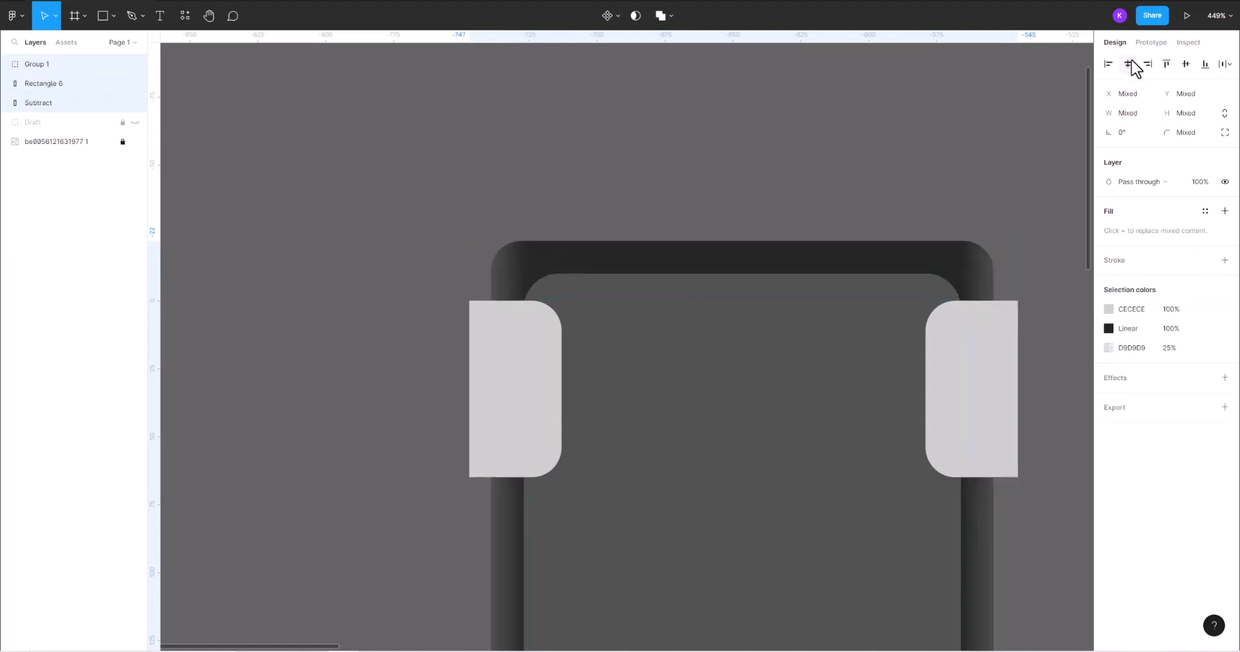
- Boolean-subtract the tab group from the inner panel (Rectangle 6)
left_click(791, 111)
left_click(514, 365)
left_click(631, 278, "shift")
left_click(662, 21)
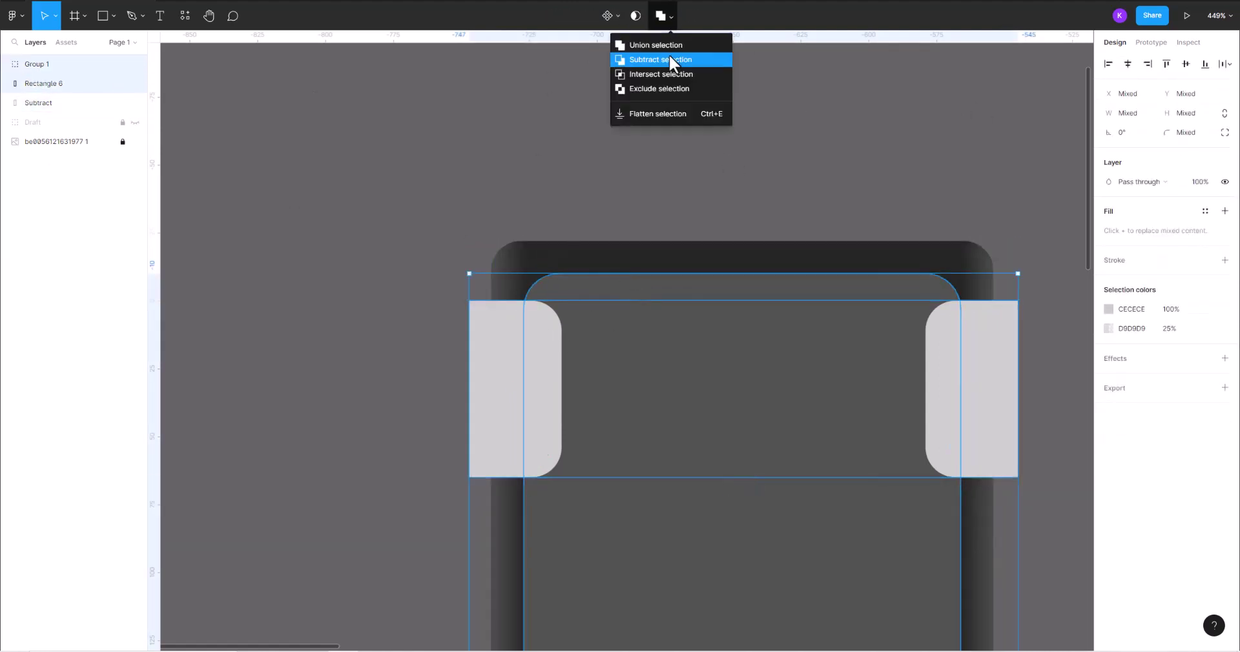
left_click(669, 53)
left_click(662, 139)
scroll(659, 137, "down", 3)
- Flatten the notched inner panel into a single vector
scroll(585, 244, "down", 5)
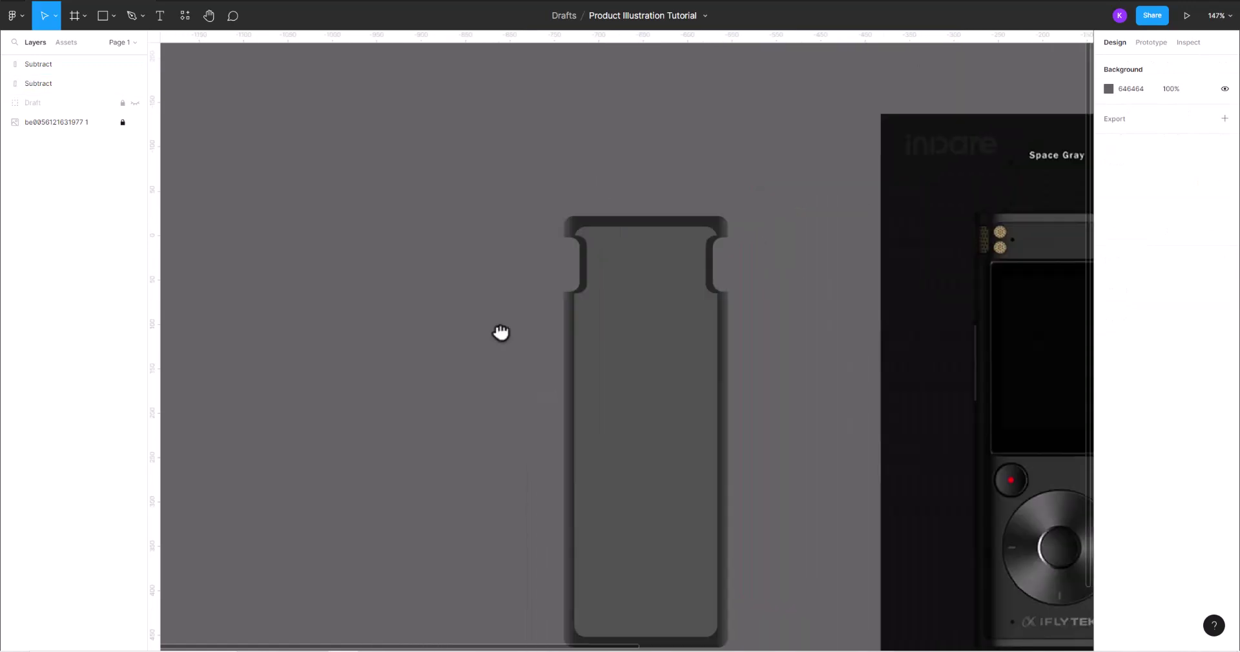
scroll(501, 332, "up", 2)
scroll(501, 332, "right", 2)
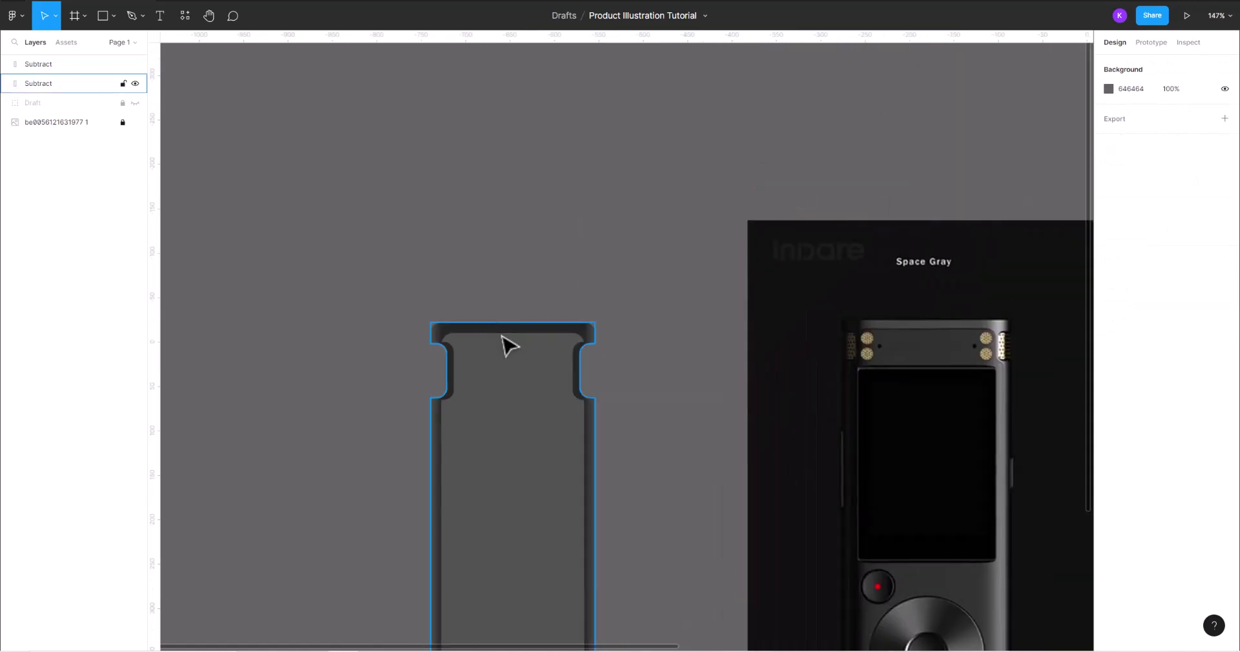
scroll(504, 346, "up", 3)
scroll(523, 280, "up", 3)
double_click(396, 260)
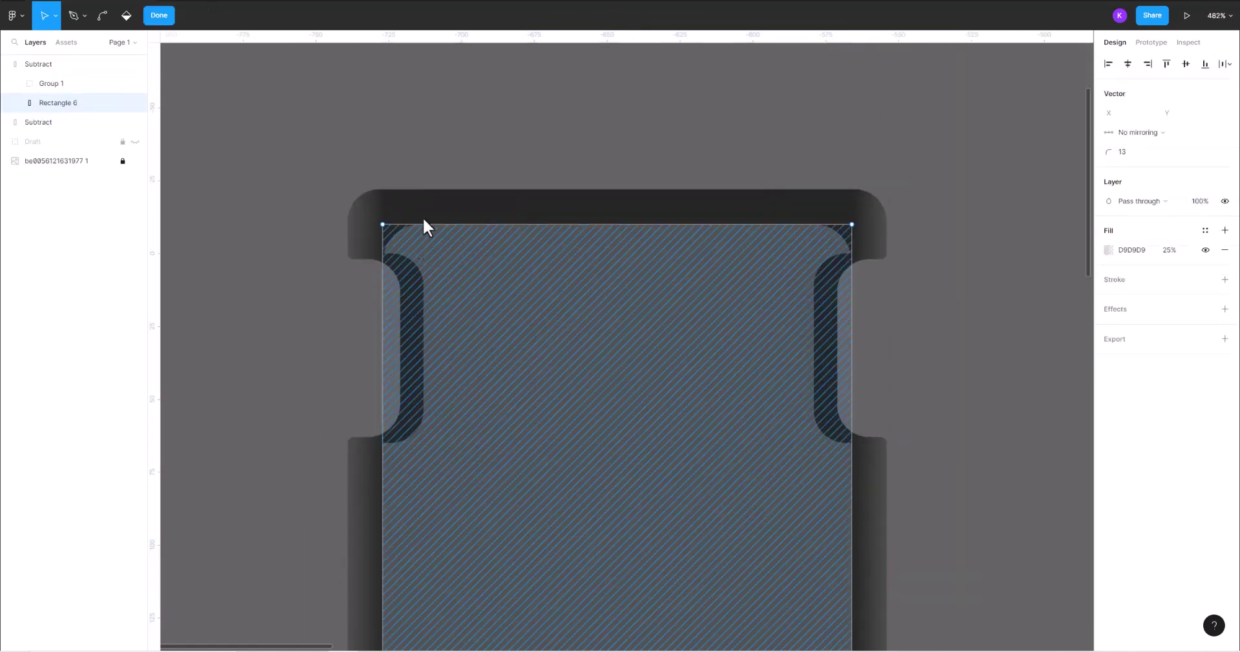
key("Escape")
right_click(505, 314)
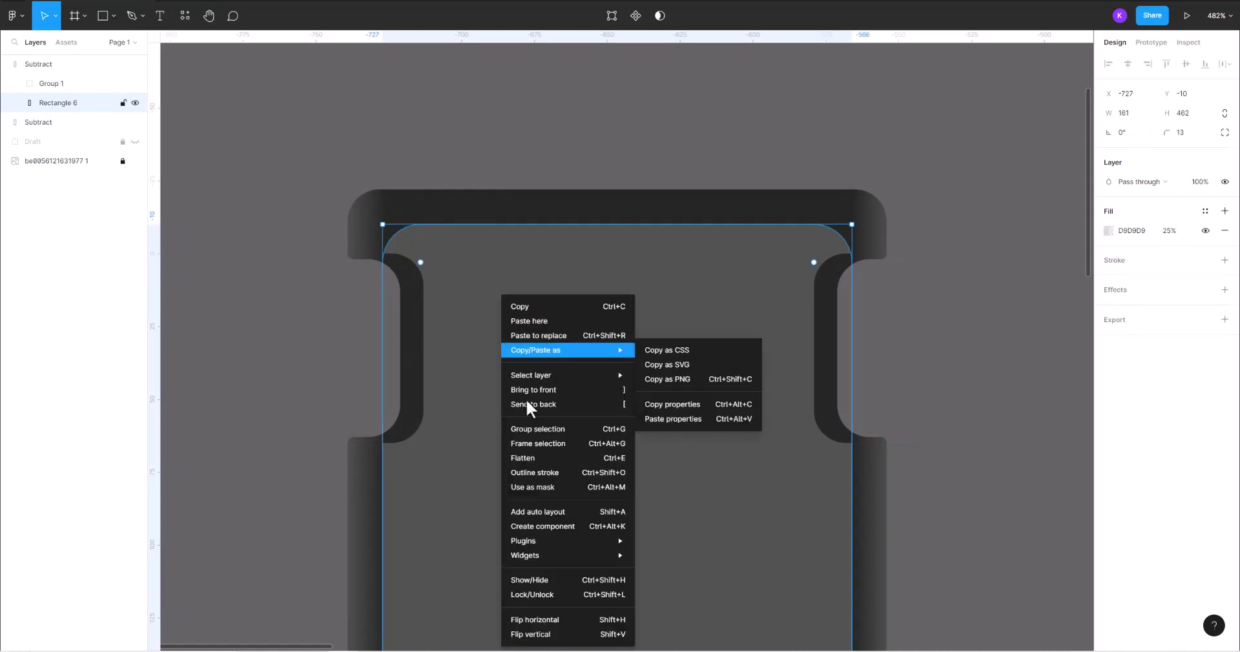
left_click(542, 452)
double_click(415, 251)
key("Escape")
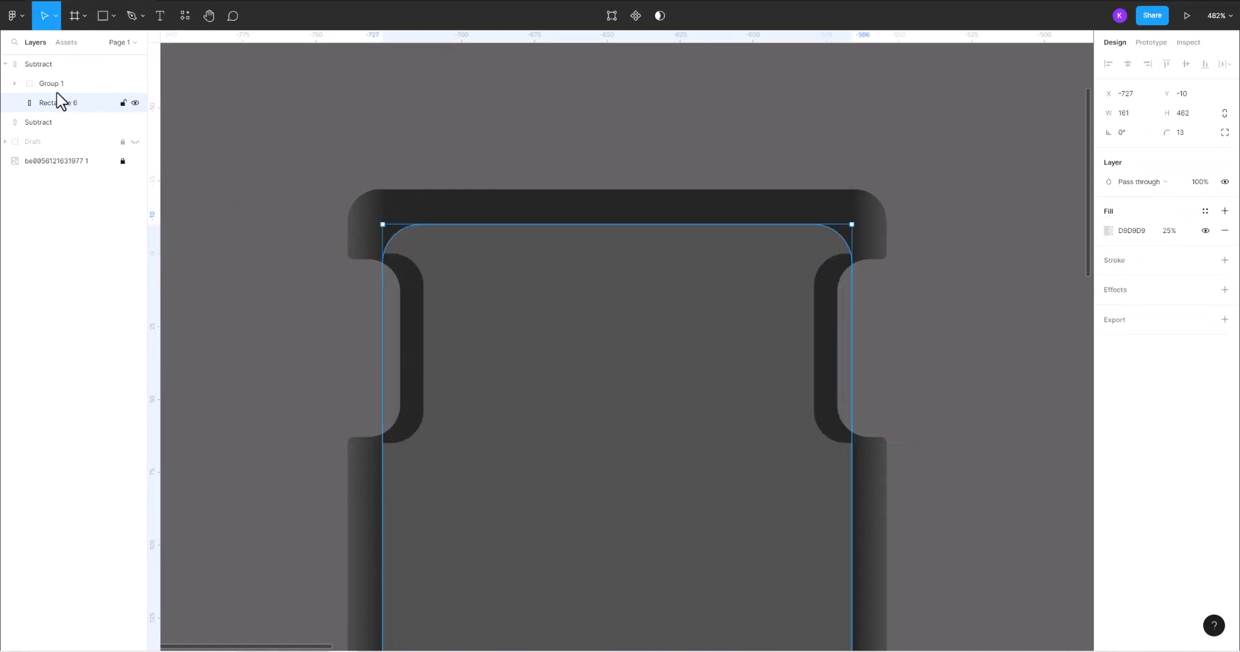
- Try shifting the notch cutouts, undo it, and flatten the panel again into one path
left_click(51, 84)
left_click_drag(570, 373, 636, 438)
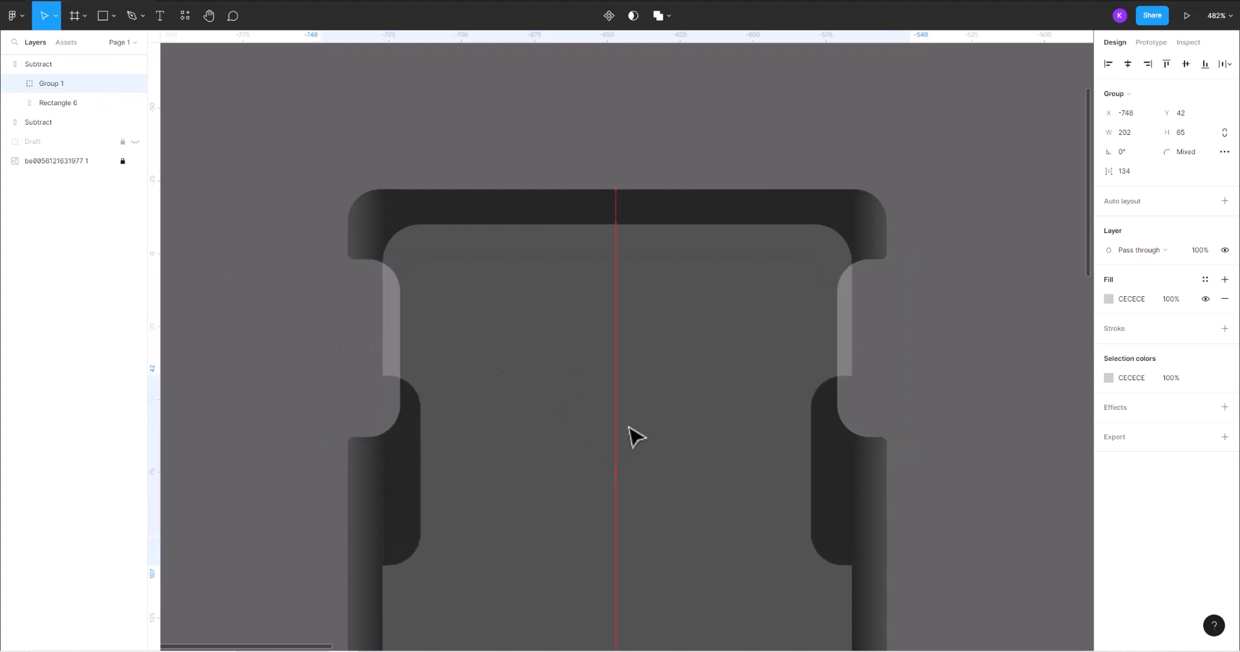
key("ctrl+z")
left_click(7, 64)
left_click(536, 320)
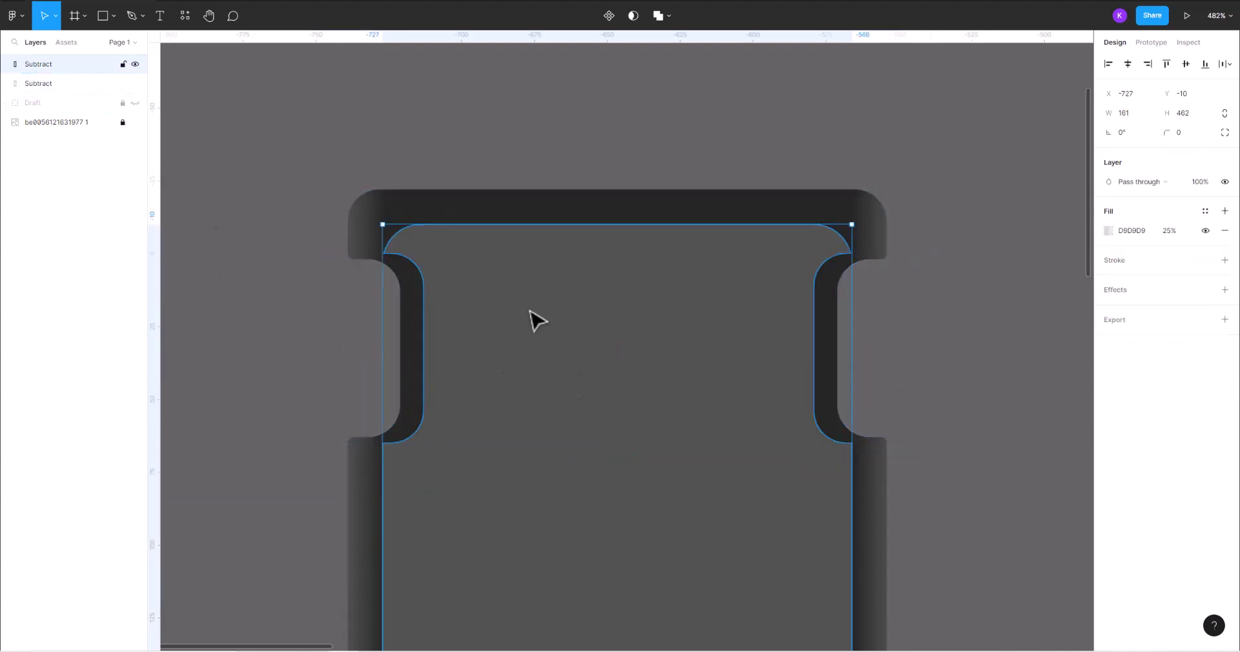
right_click(528, 311)
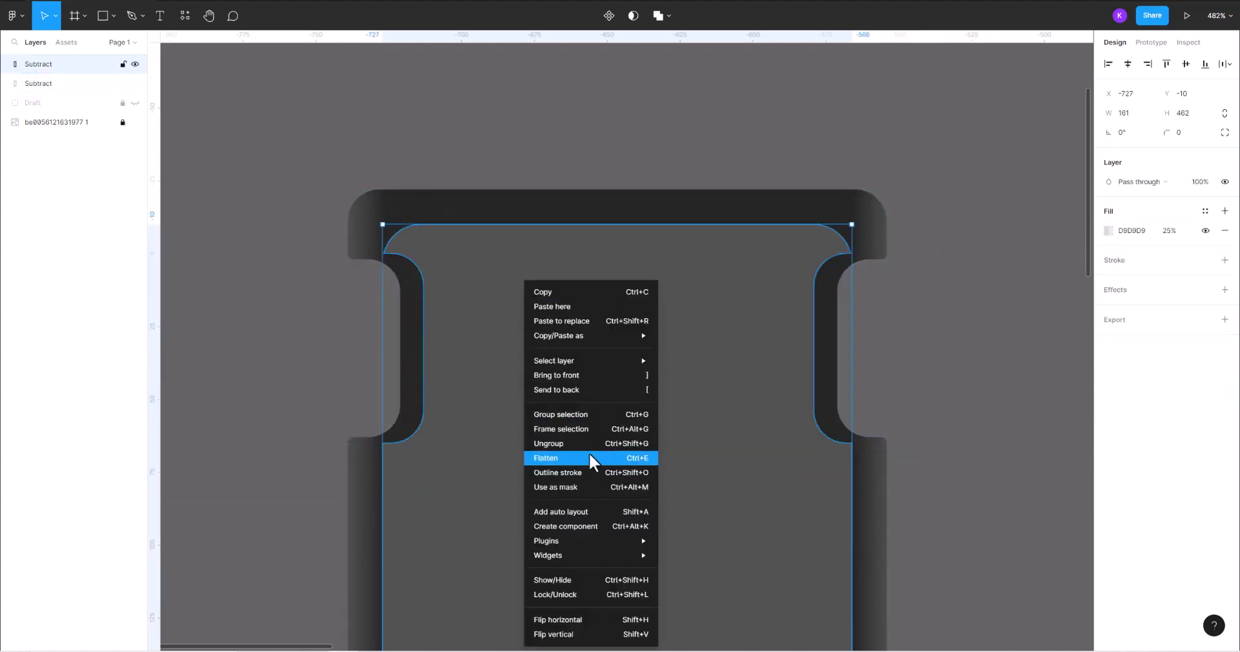
left_click(589, 457)
- Select all the path's points and round every corner to radius 40
double_click(496, 327)
left_click(384, 253)
scroll(853, 261, "up", 5)
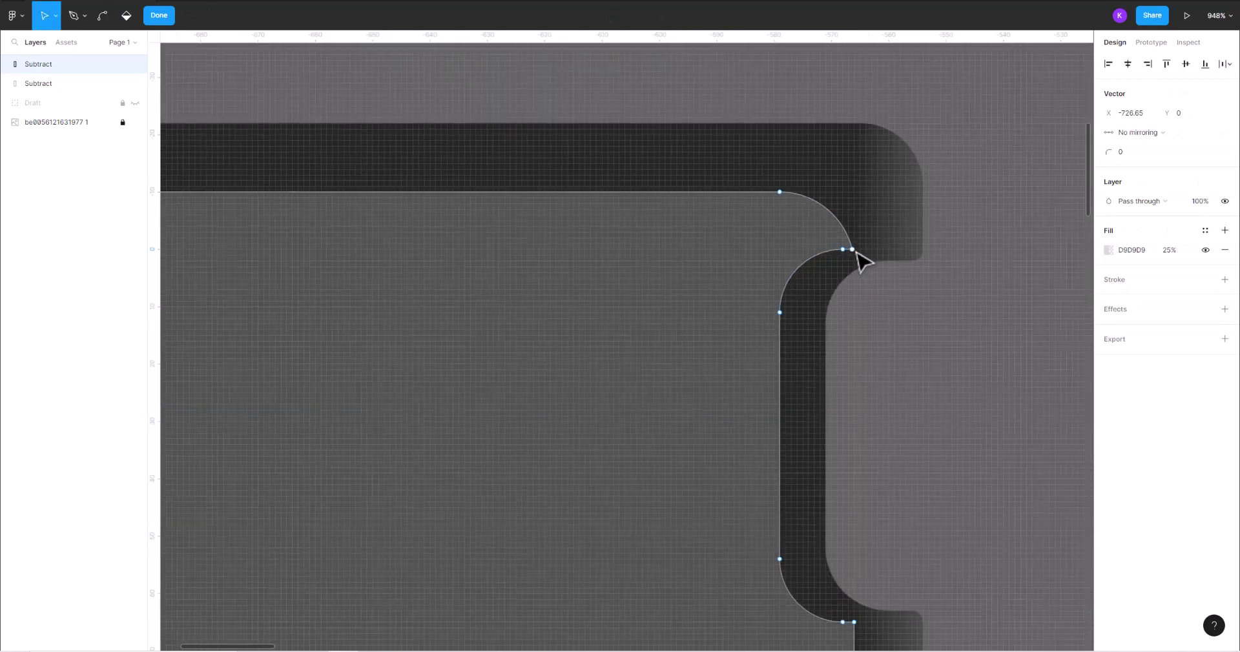
left_click_drag(1104, 155, 1135, 153)
scroll(787, 468, "down", 2)
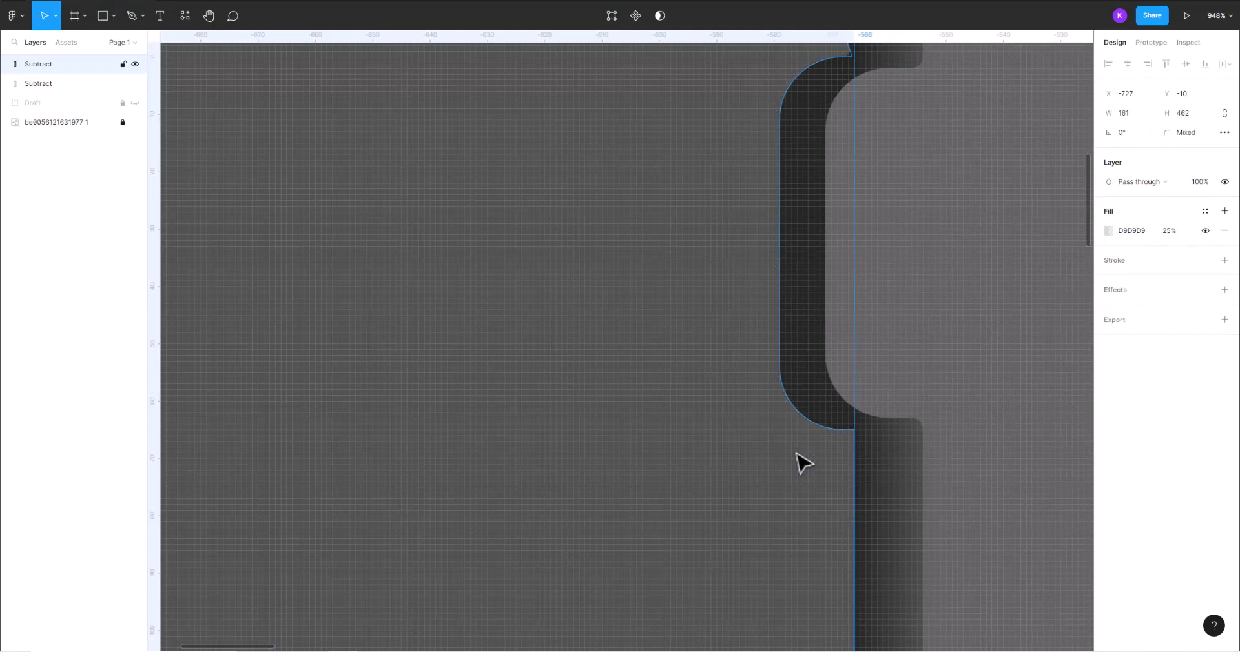
key("ctrl+z")
scroll(354, 470, "down", 3)
key("ctrl+a")
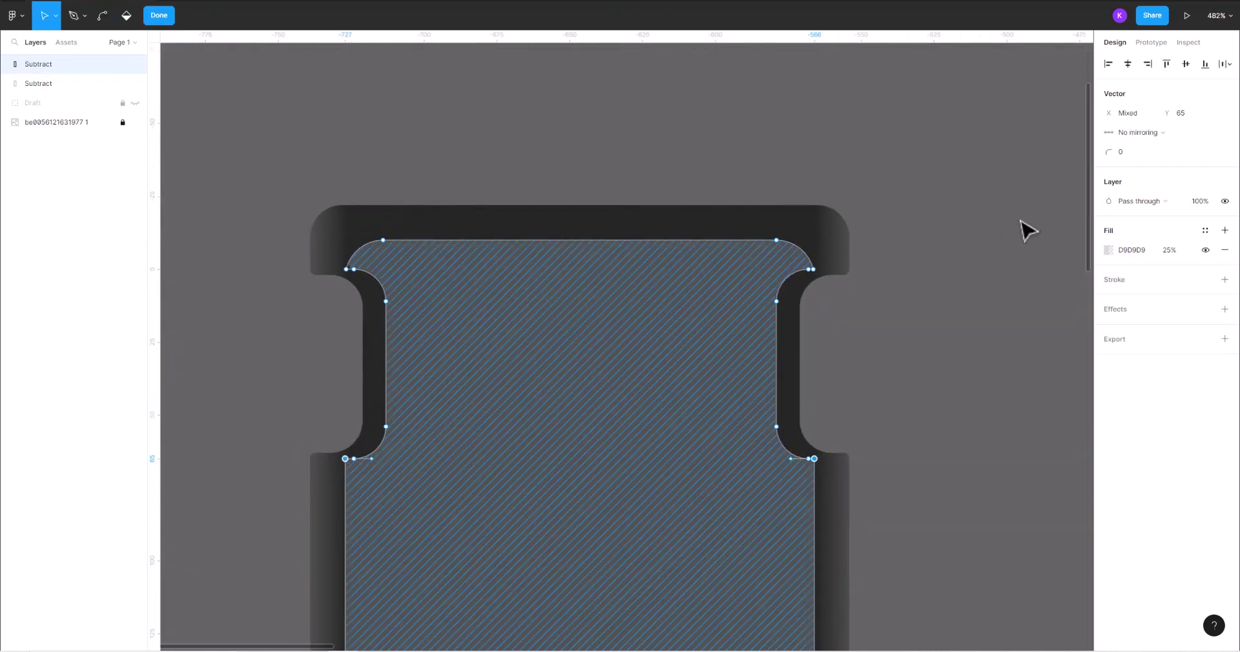
left_click_drag(1108, 152, 1153, 154)
key("Escape")
key("Escape")
scroll(617, 395, "down", 4)
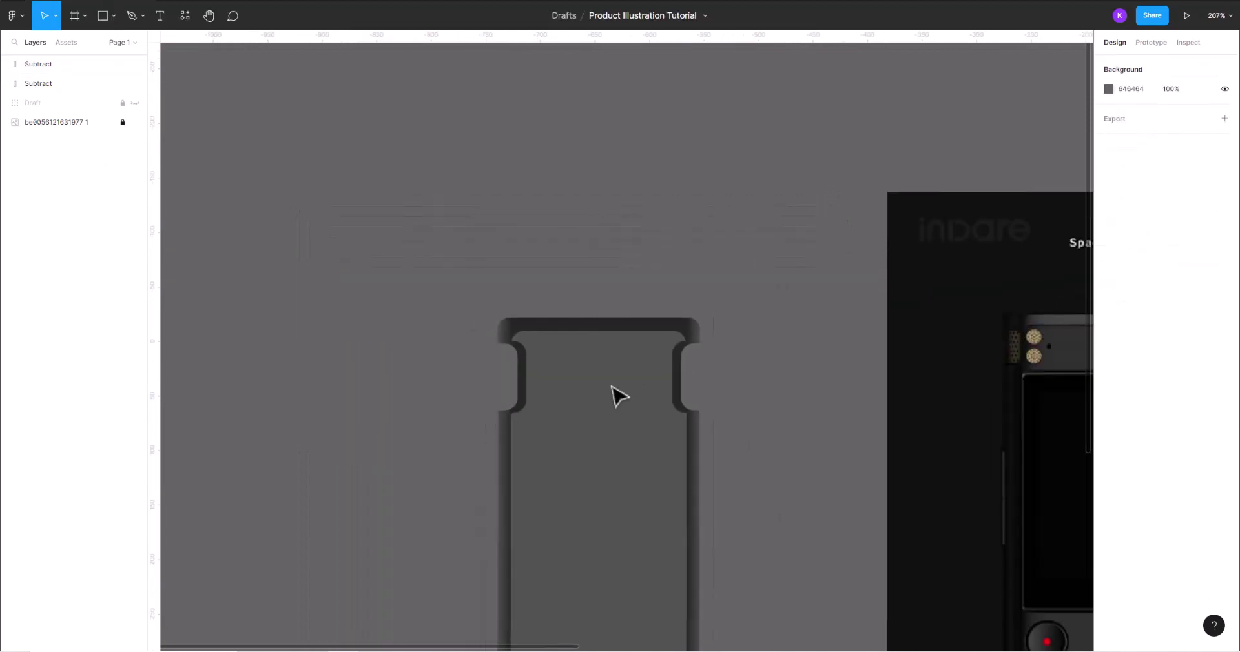
scroll(643, 368, "down", 1)
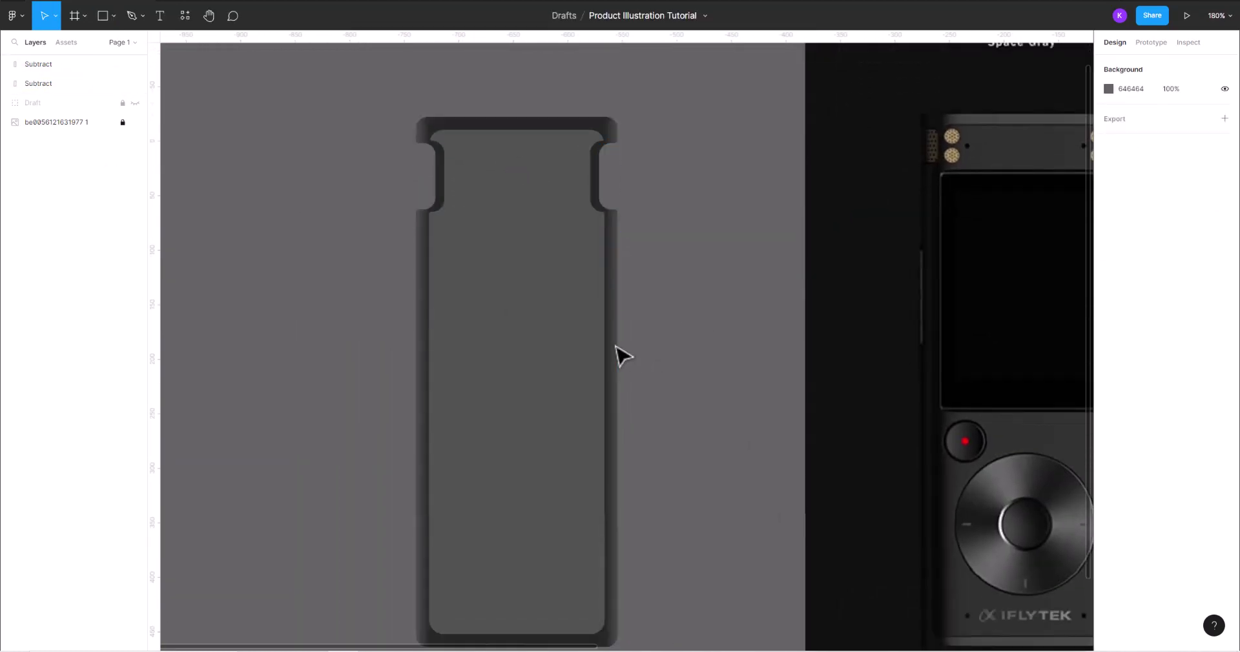
scroll(619, 355, "down", 1)
- Switch the inner panel's fill to a linear gradient running nearly horizontally
left_click(578, 350)
left_click(1108, 231)
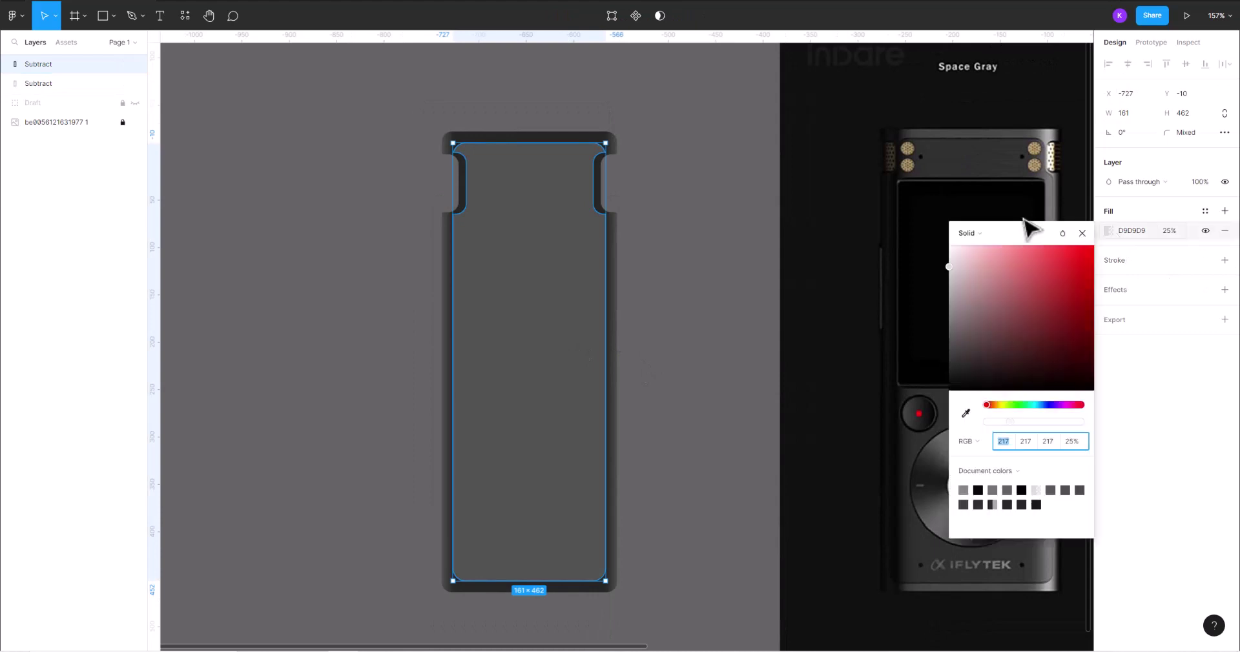
left_click(976, 233)
left_click_drag(537, 138, 610, 347)
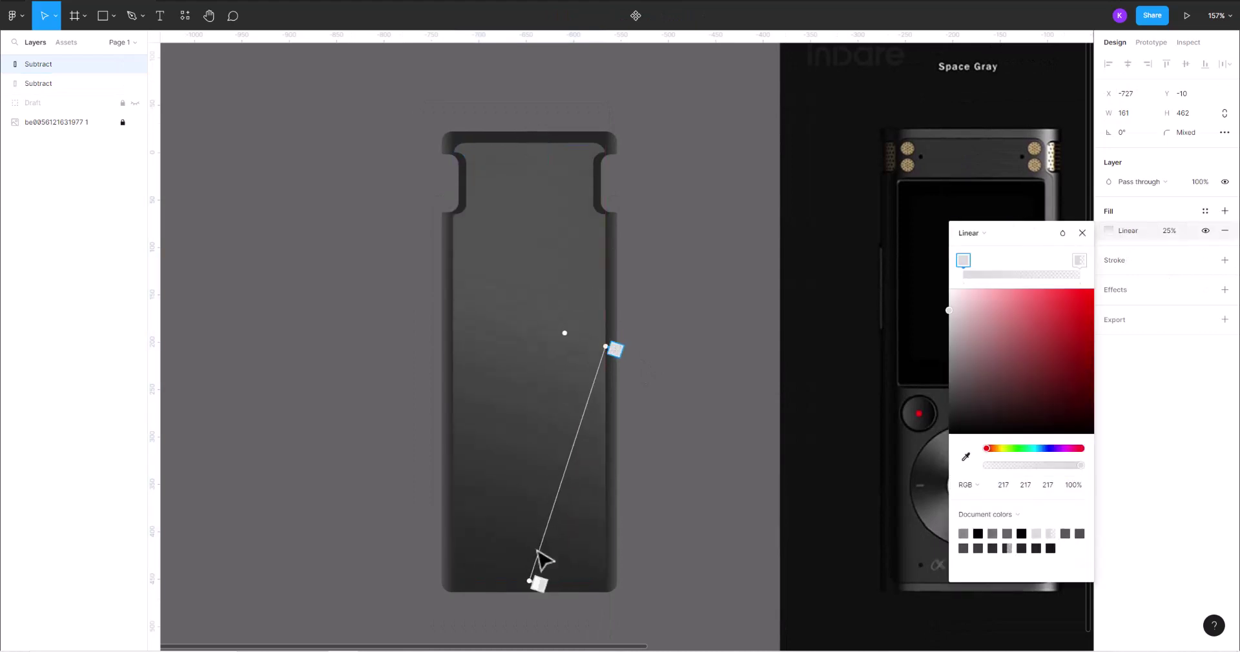
left_click_drag(528, 585, 458, 351)
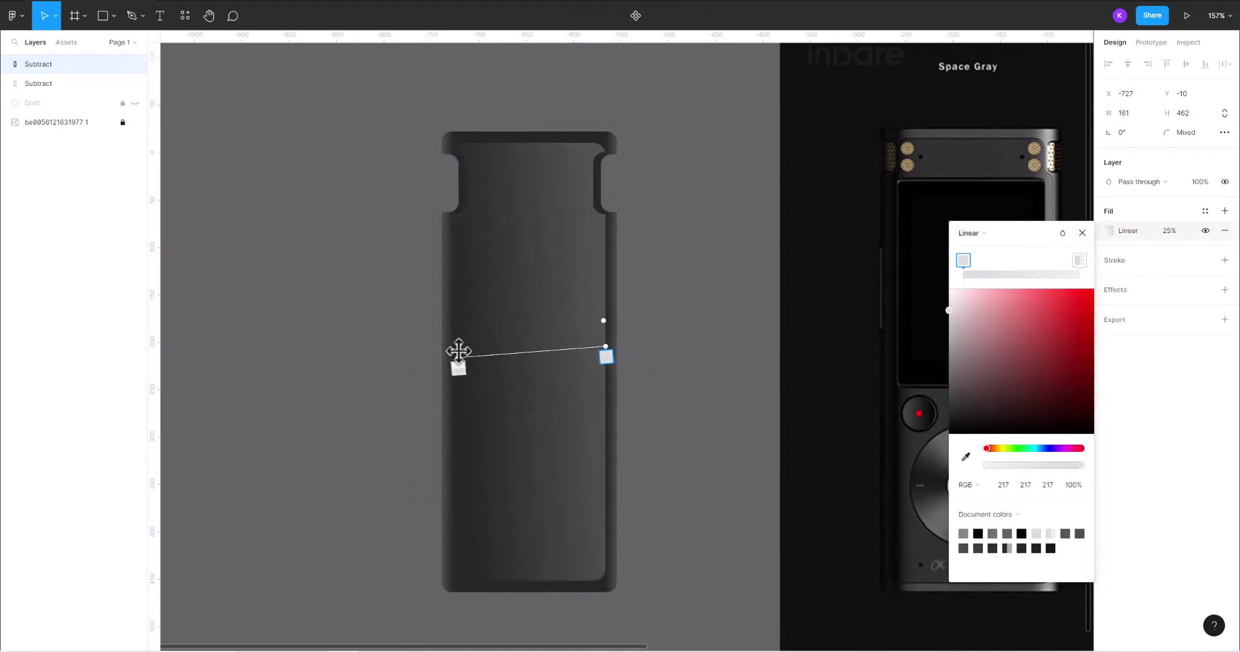
scroll(578, 344, "up", 5)
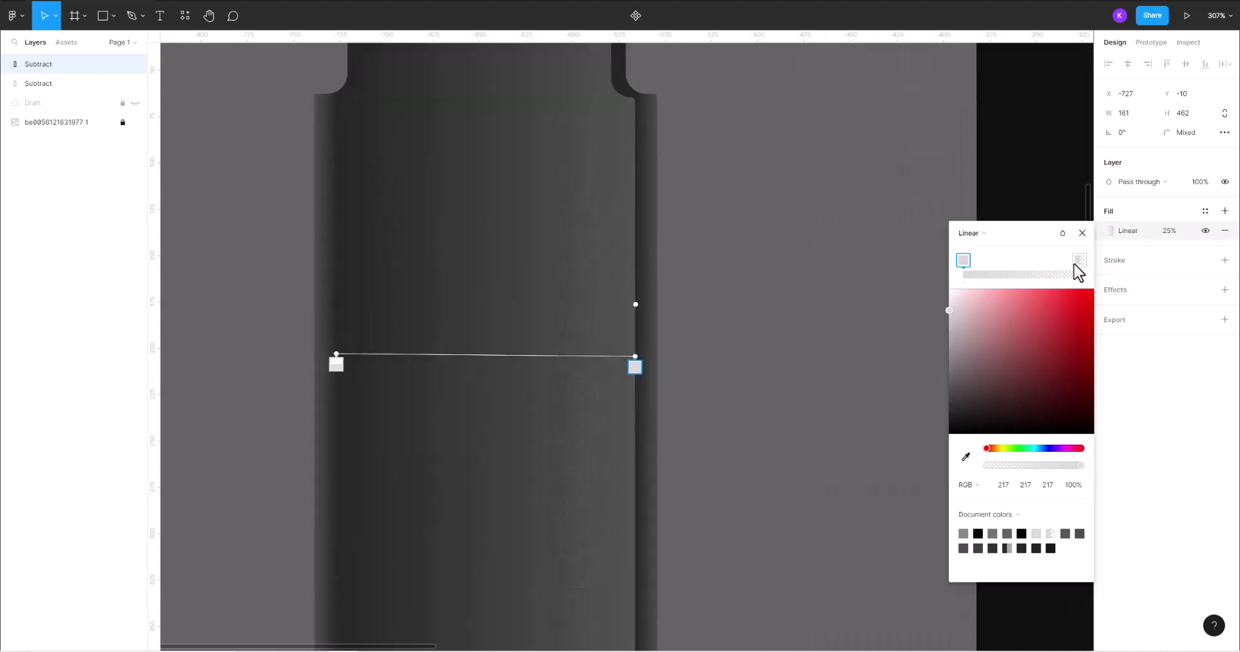
- Eyedropper dark greys from the reference photo into the gradient stops
left_click(967, 457)
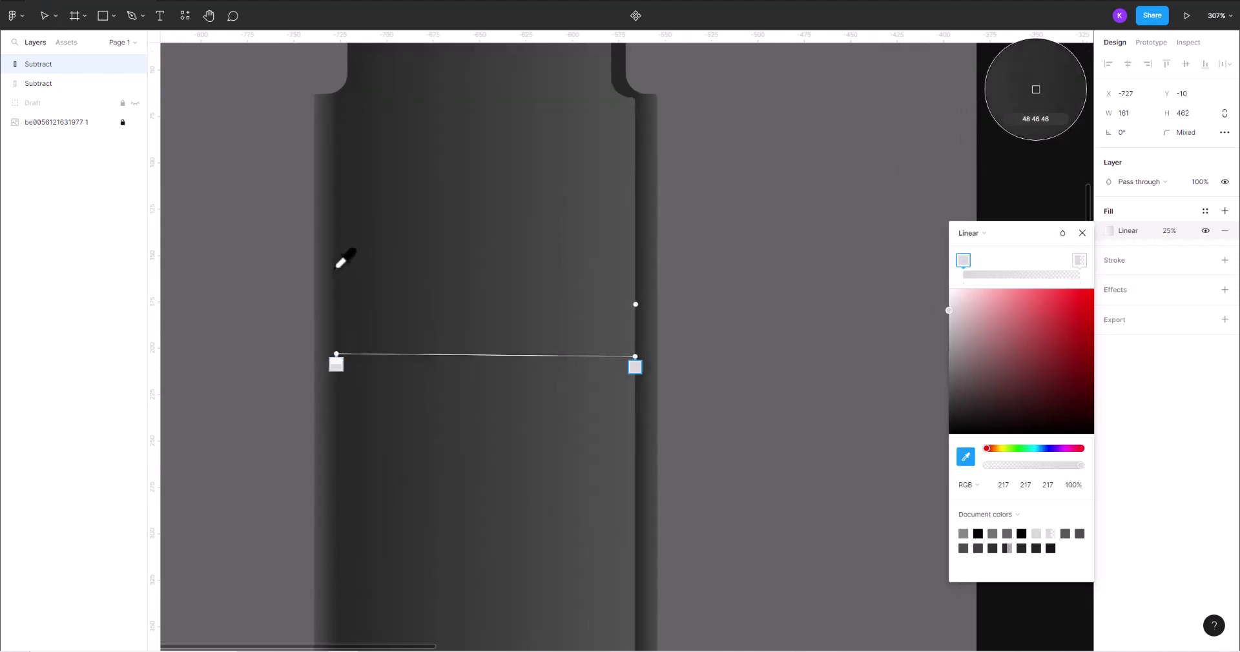
left_click(344, 260)
scroll(634, 349, "down", 3)
left_click(963, 459)
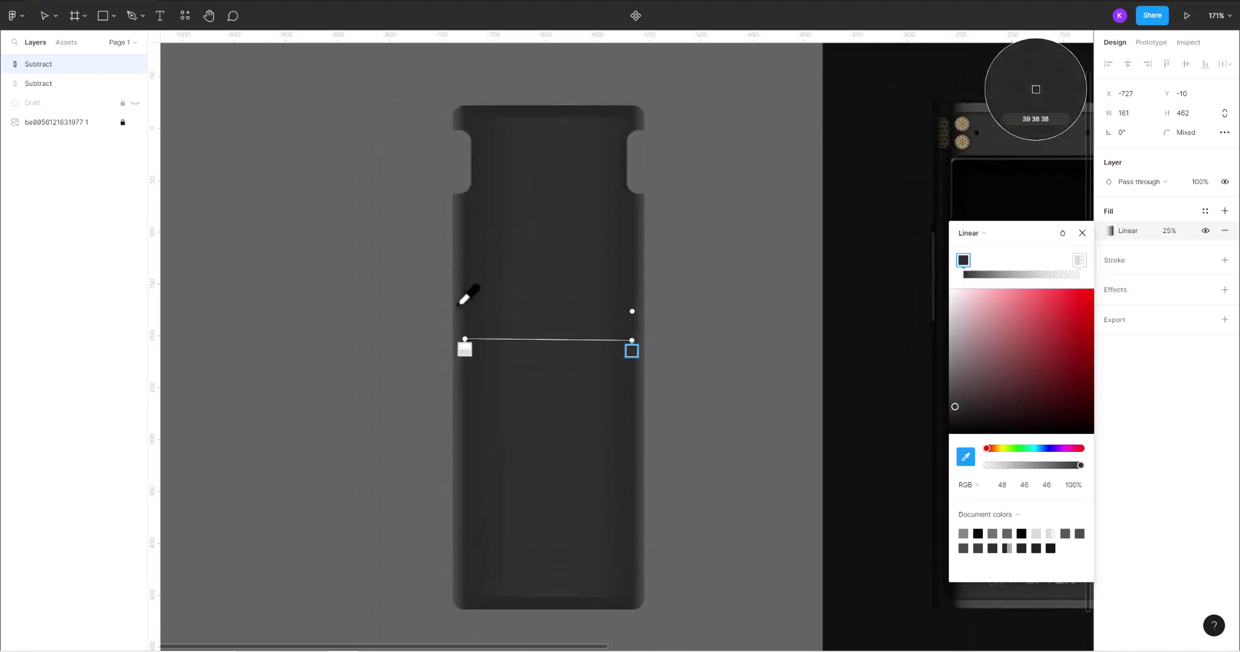
left_click(1036, 89)
scroll(646, 347, "up", 5)
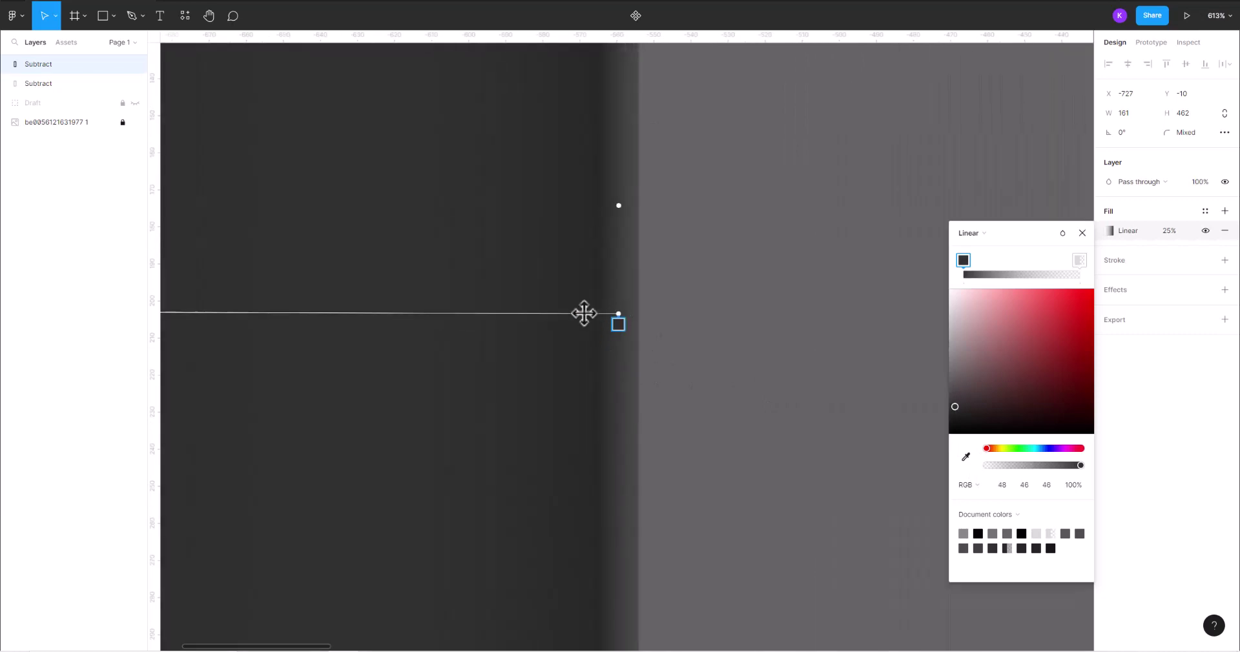
scroll(631, 326, "down", 2)
left_click(966, 457)
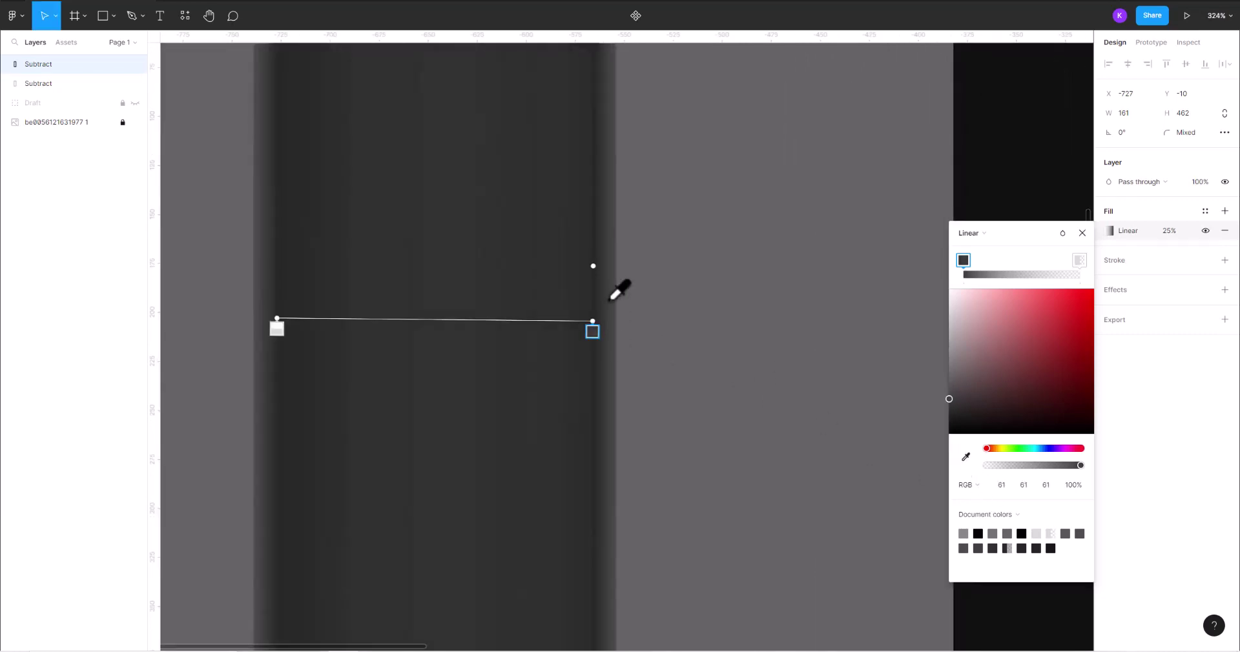
scroll(636, 433, "up", 5)
left_click(483, 414)
scroll(482, 420, "down", 2)
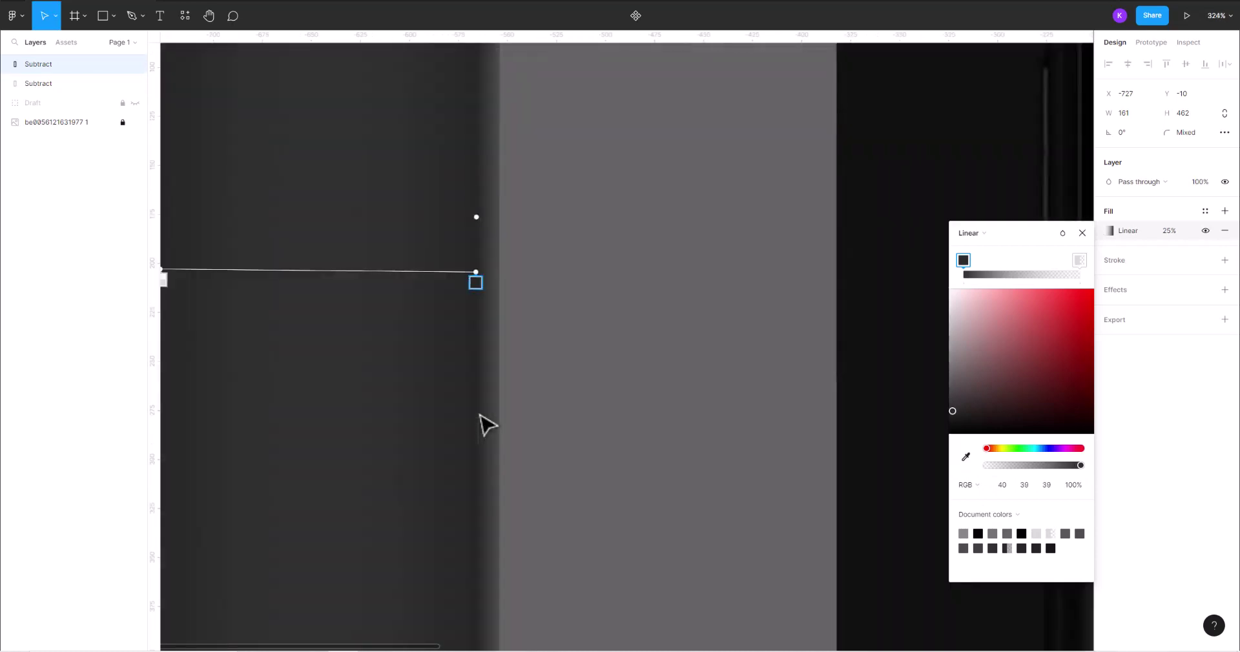
scroll(475, 407, "down", 2)
scroll(559, 338, "down", 1)
scroll(560, 338, "left", 5)
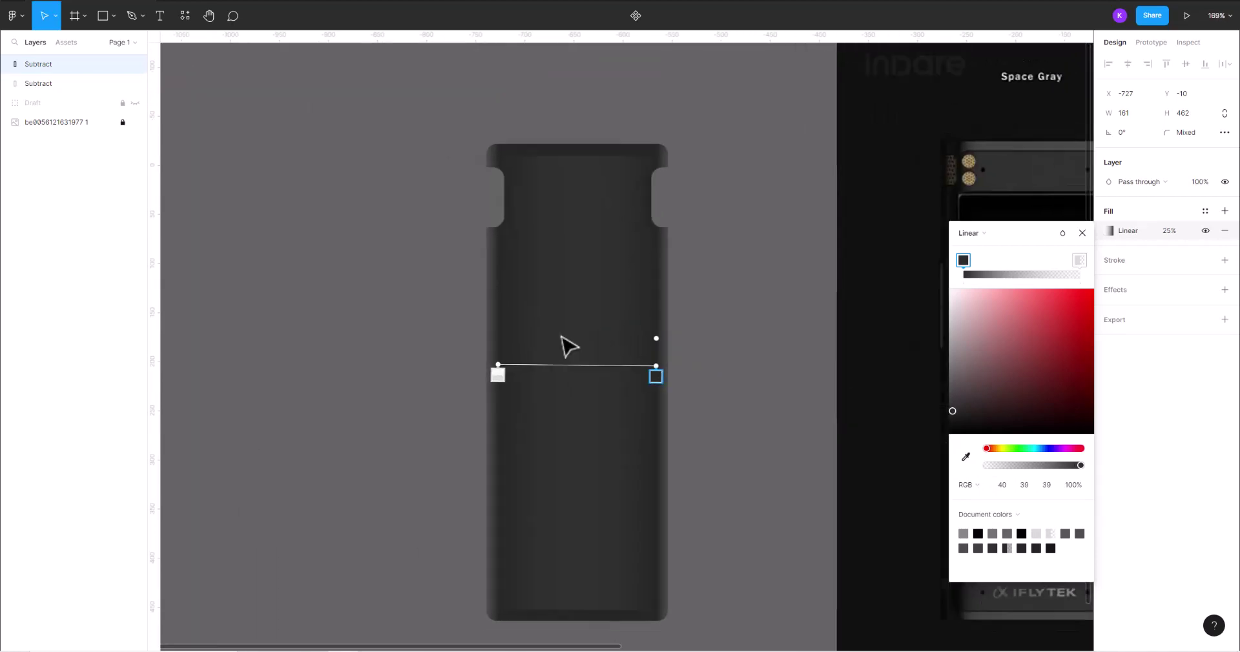
scroll(452, 390, "up", 3)
key("Escape")
- Add an inside stroke to the body and make it a linear gradient
left_click(695, 380)
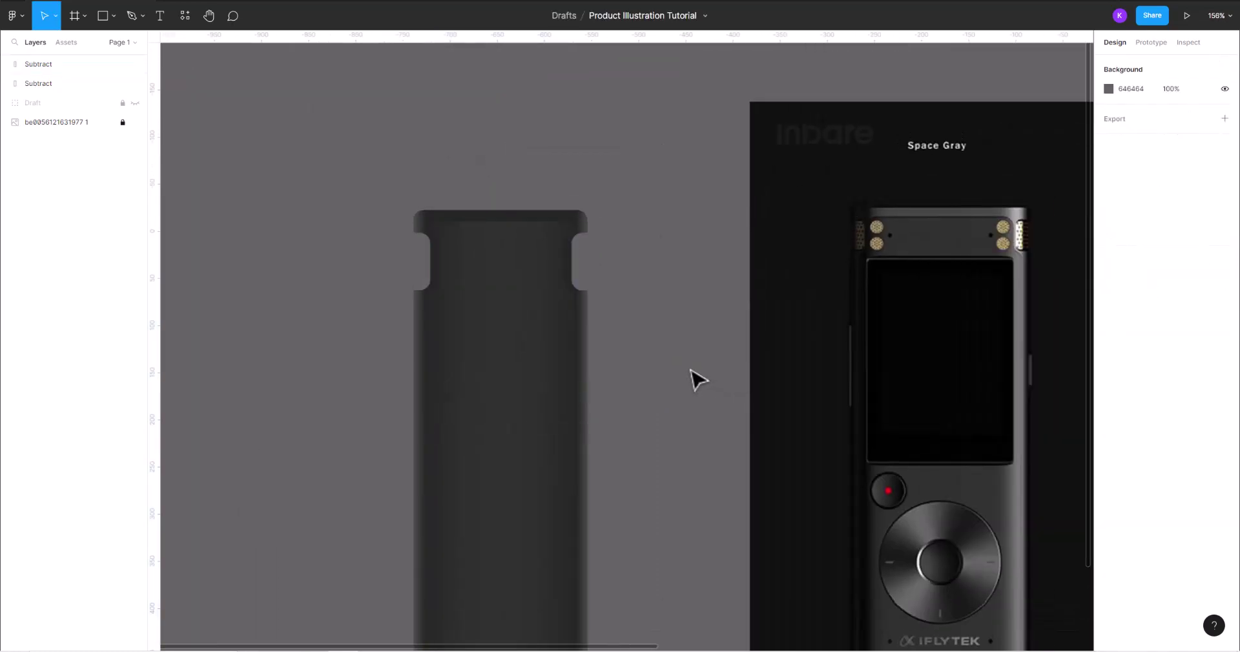
scroll(653, 362, "up", 2)
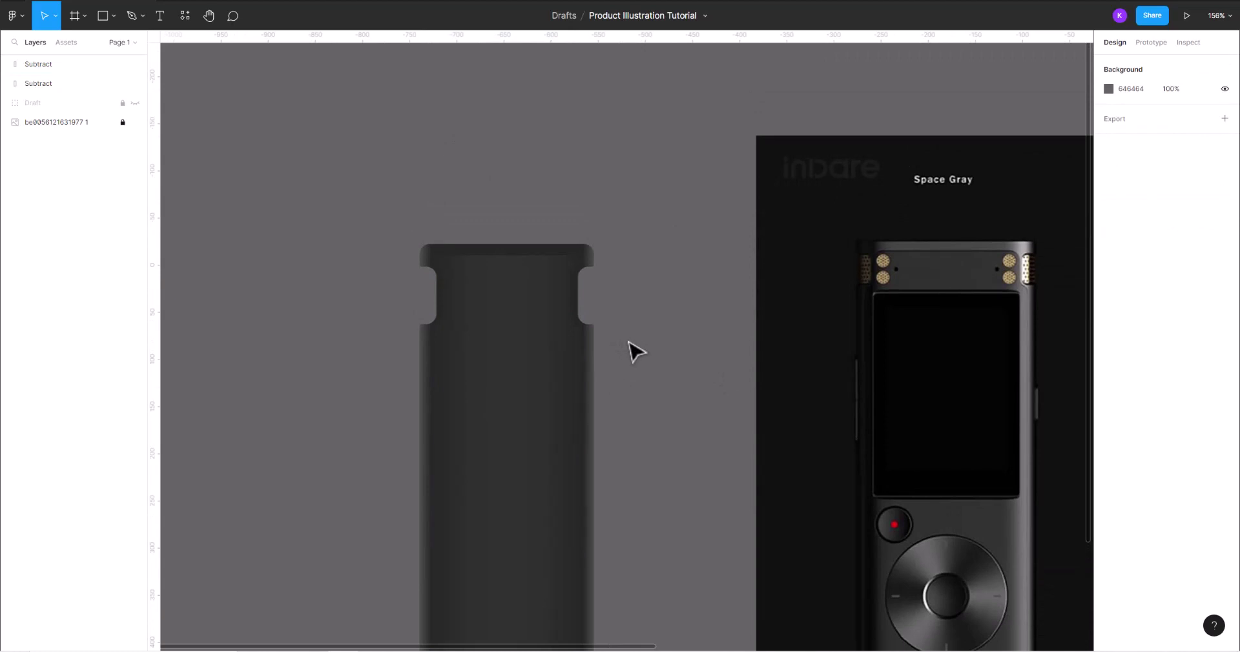
scroll(633, 310, "down", 2)
left_click(549, 326)
left_click(1116, 262)
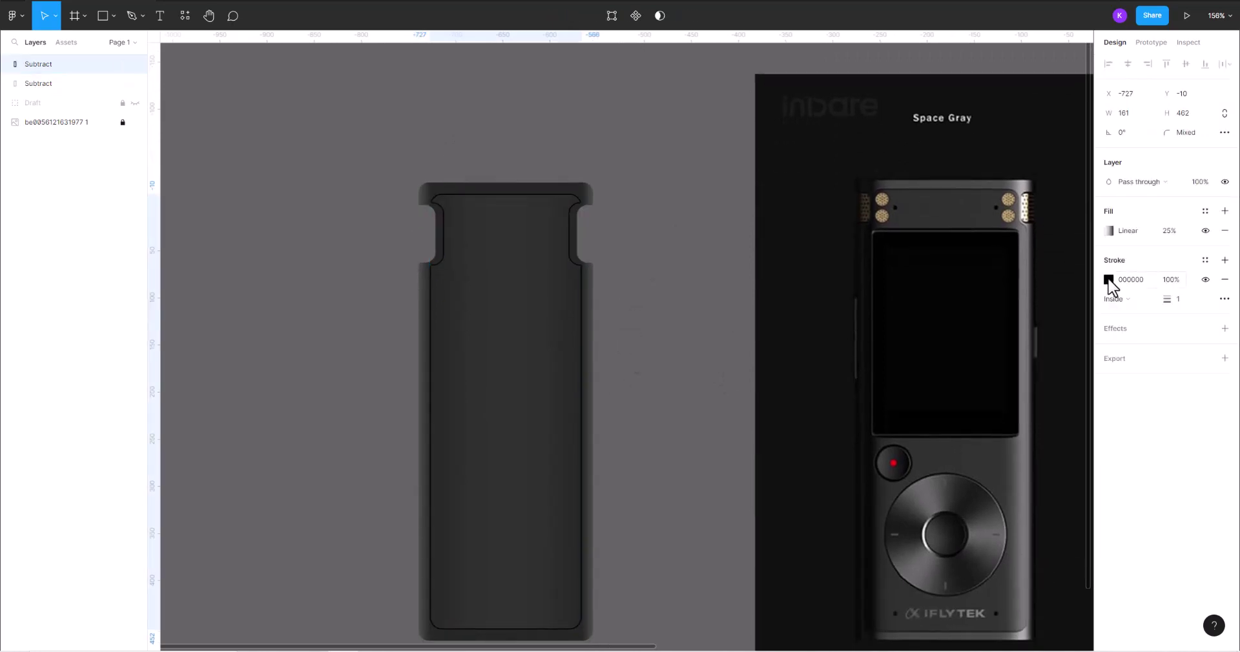
left_click(982, 287)
left_click(987, 298)
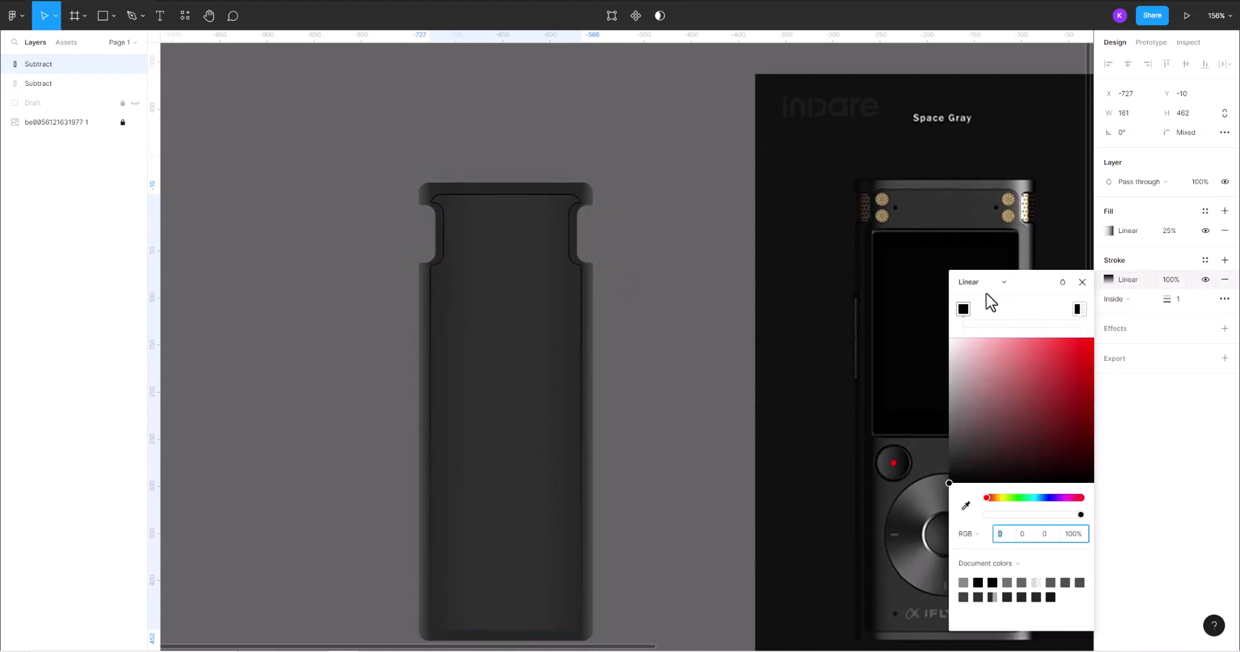
- Sample a dark grey from the body into the first stroke gradient stop
left_click(966, 505)
left_click(593, 442)
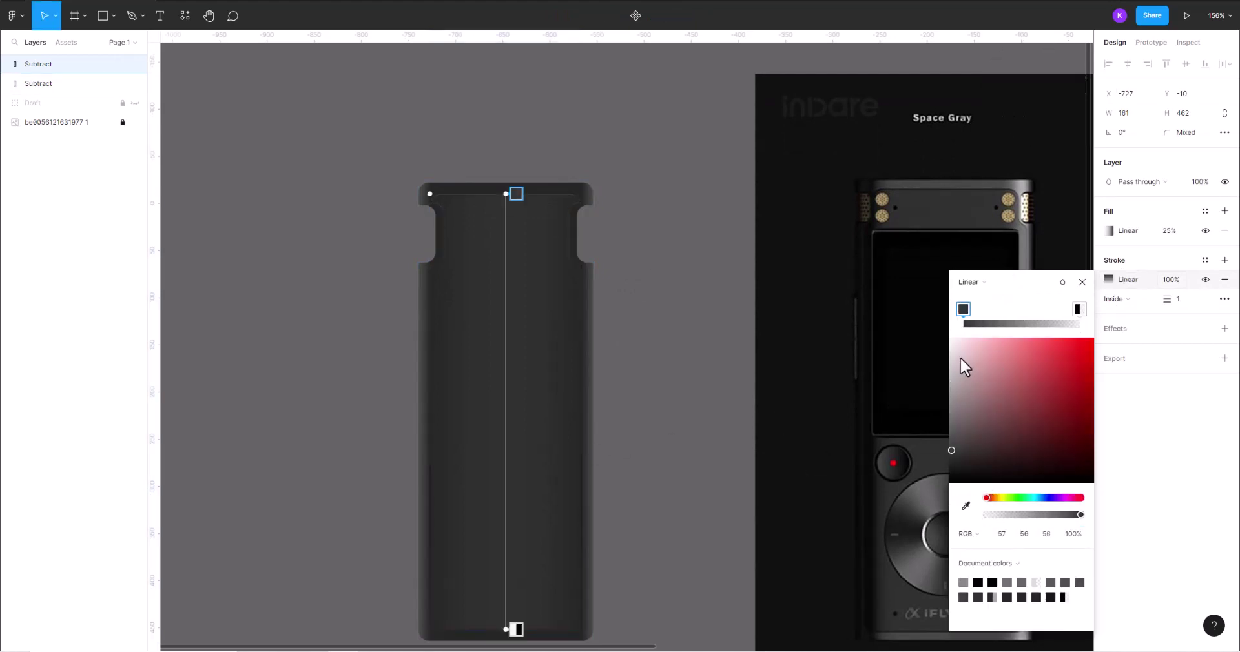
left_click(966, 505)
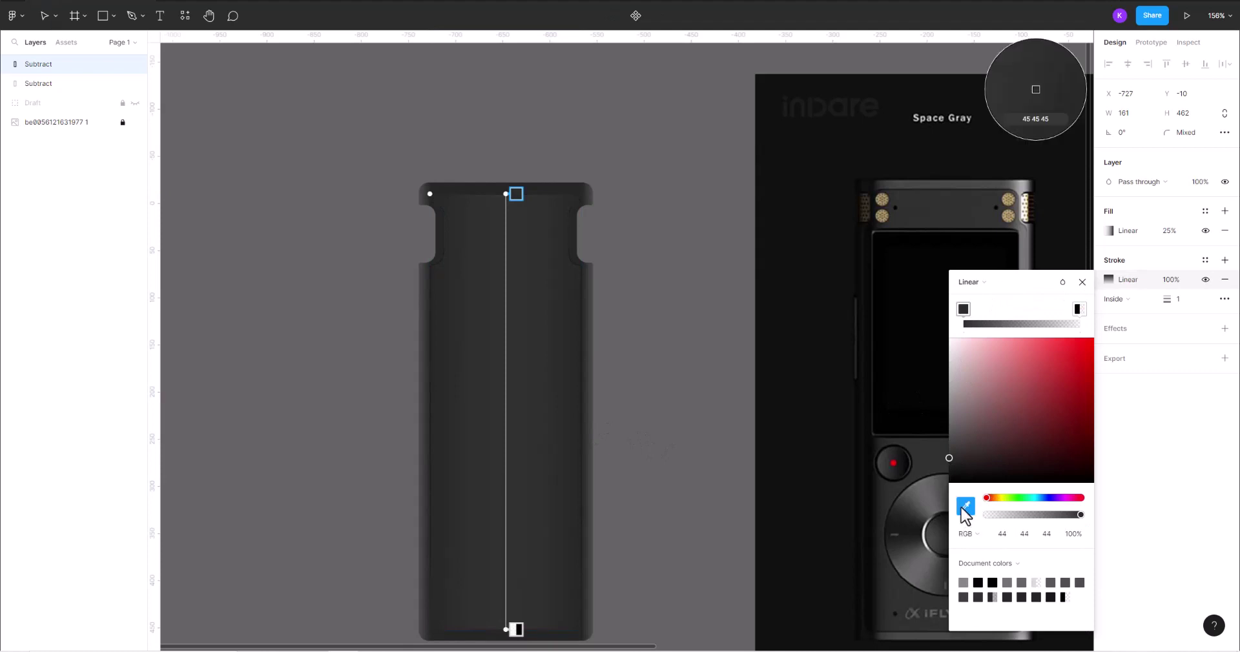
left_click(554, 634)
scroll(510, 271, "up", 5)
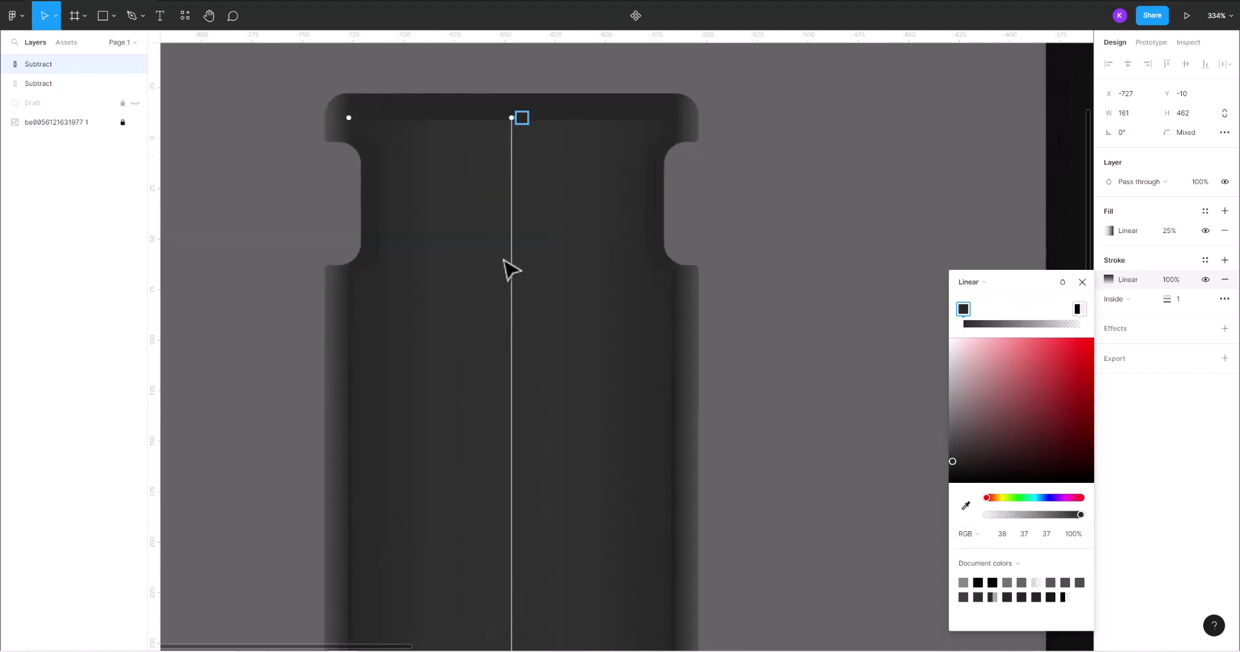
scroll(517, 310, "down", 2)
scroll(554, 396, "down", 5)
scroll(568, 479, "down", 5)
scroll(575, 479, "up", 2)
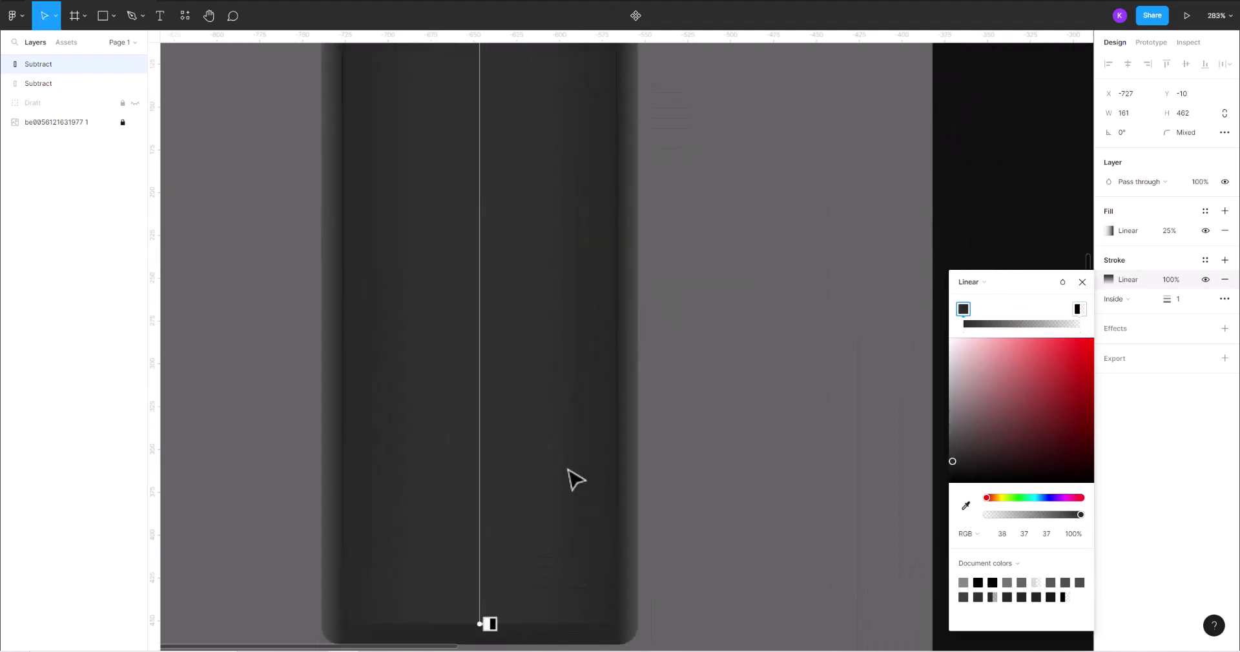
- Make the end stroke stop 100% opaque and sample the body grey into it
left_click_drag(1002, 515, 1156, 518)
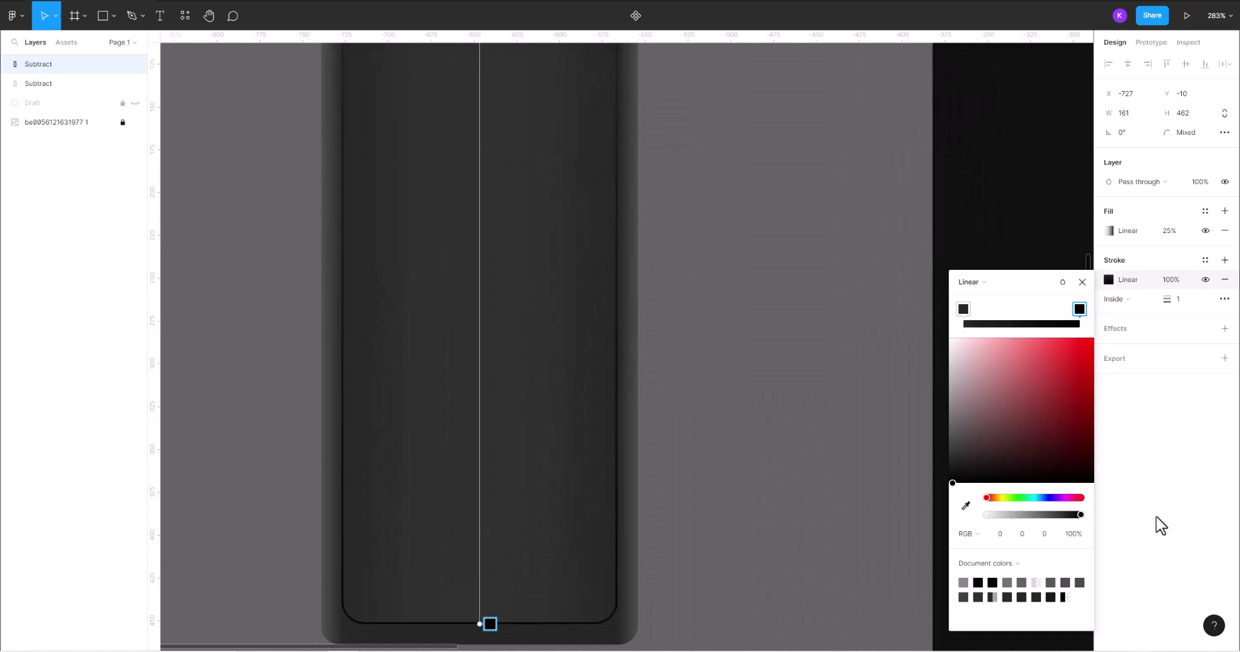
left_click(966, 506)
left_click(346, 549)
left_click(966, 506)
left_click(567, 625)
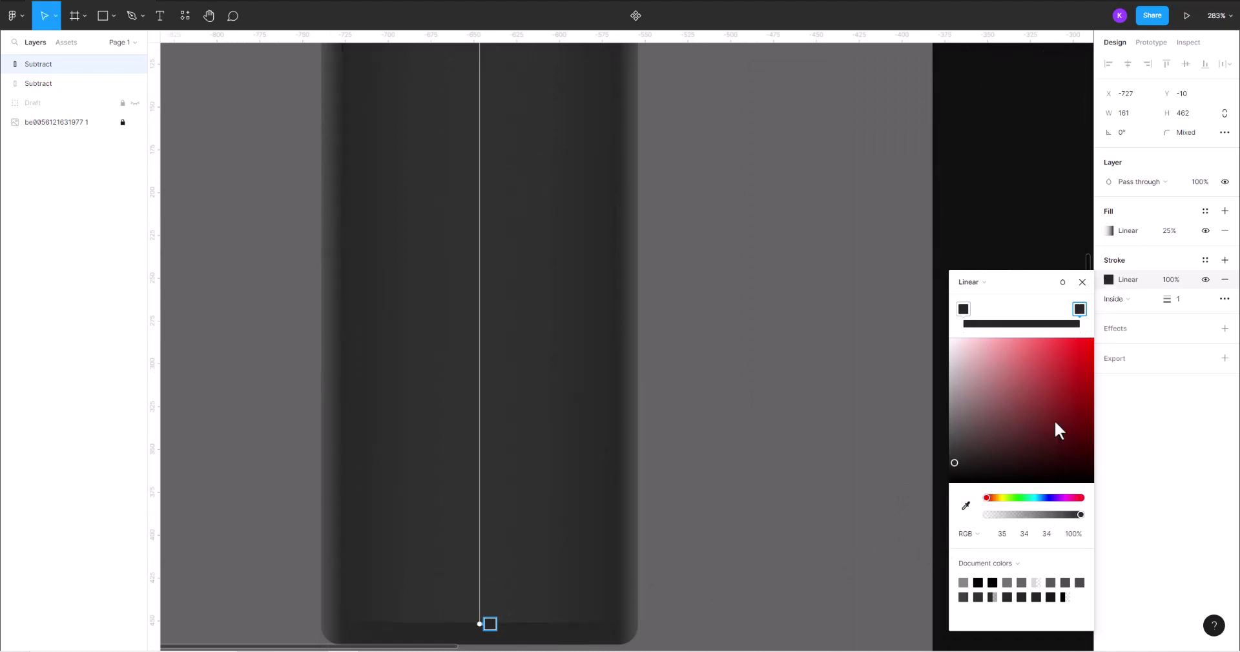
- Set the stroke weight to 0.5
type("0.5")
key("Return")
scroll(452, 204, "down", 3)
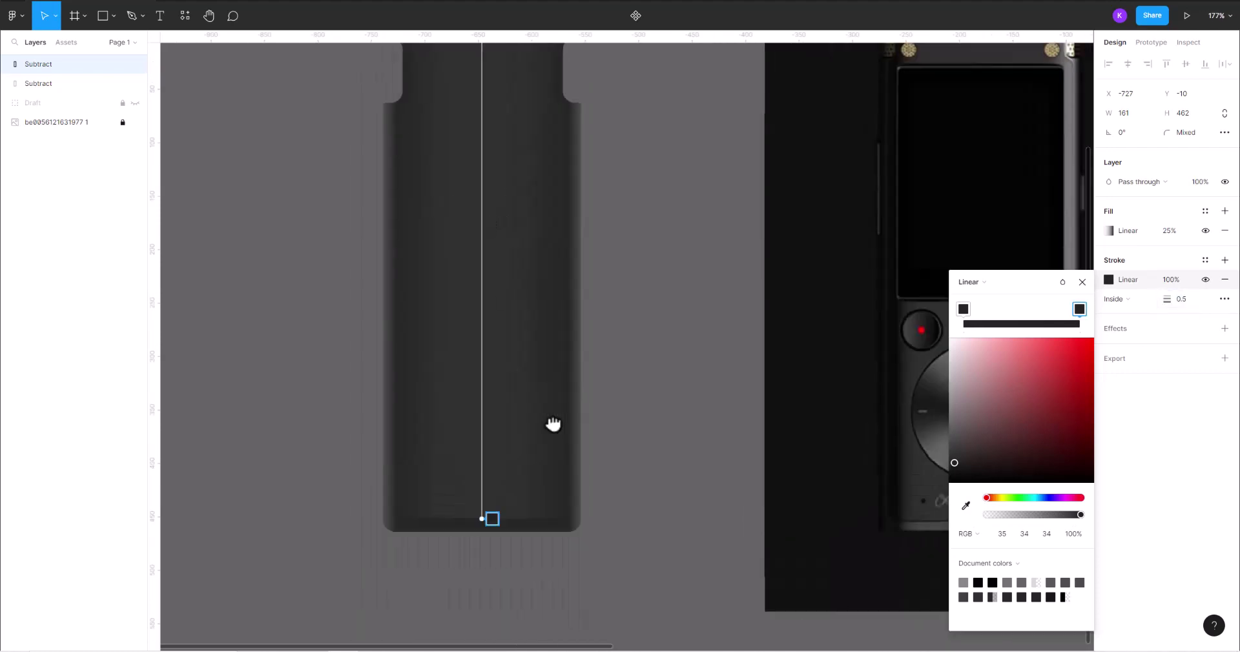
scroll(551, 423, "up", 5)
key("Escape")
left_click(764, 282)
scroll(764, 304, "down", 3)
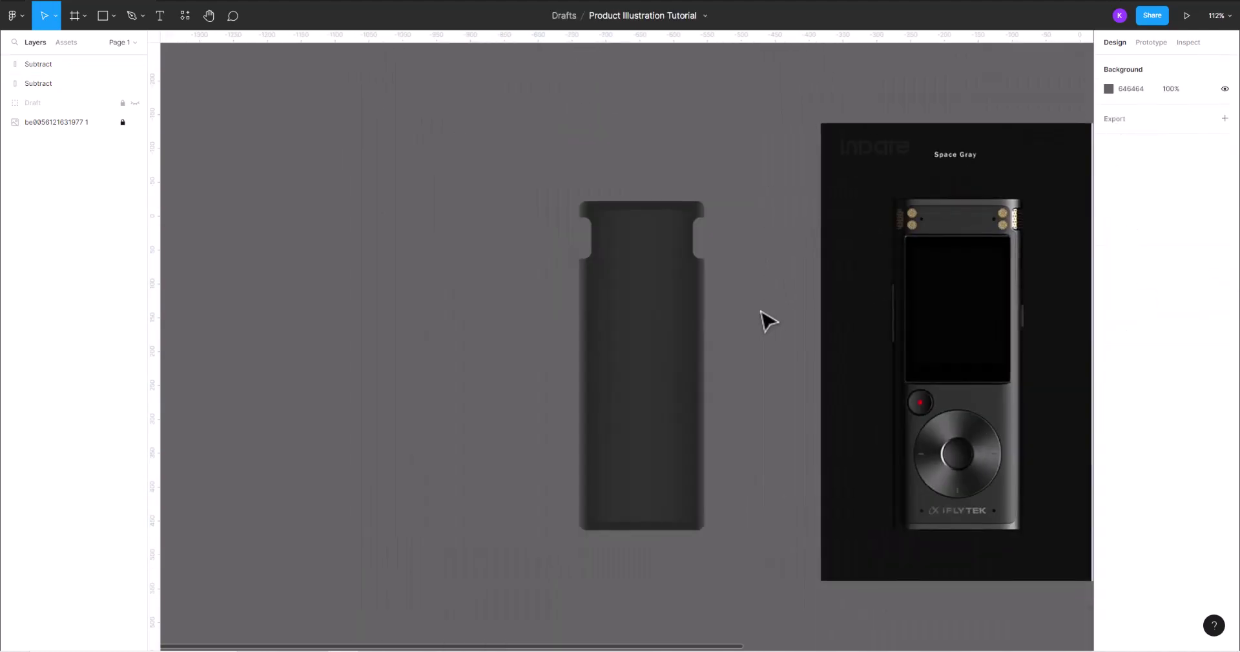
scroll(717, 325, "up", 2)
scroll(716, 325, "up", 2)
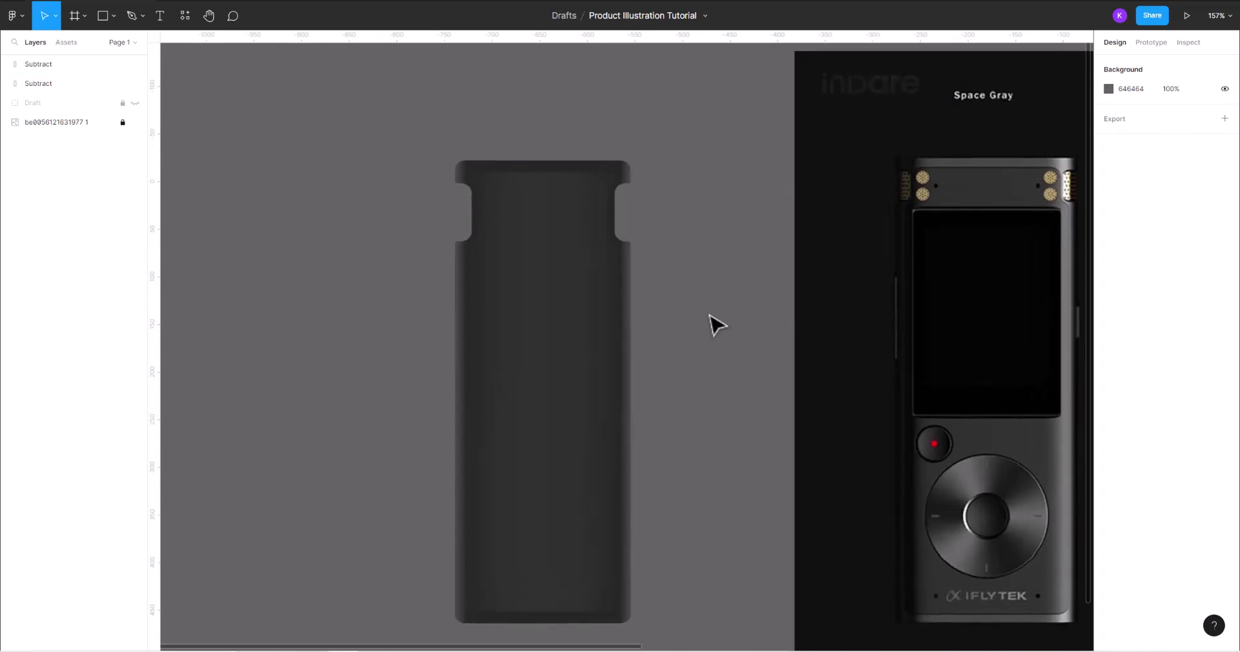
- Draw a 138×197 screen rectangle on the upper part of the device body
scroll(420, 303, "down", 1)
left_click(113, 15)
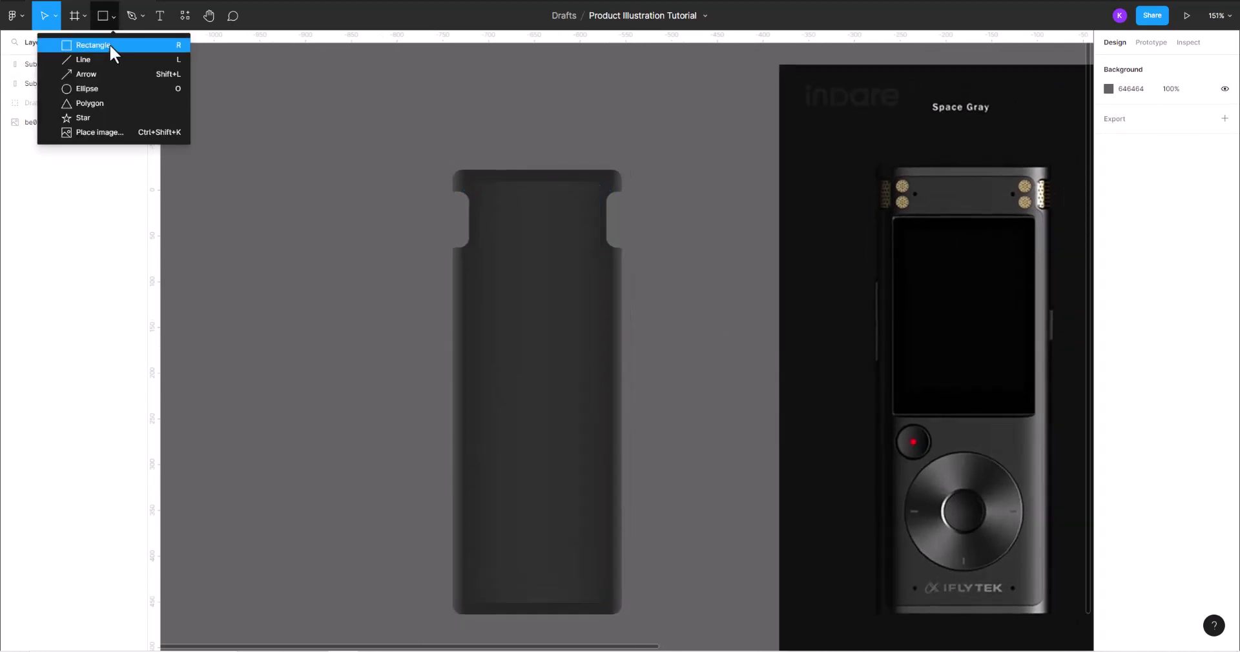
left_click(103, 44)
left_click_drag(473, 259, 600, 440)
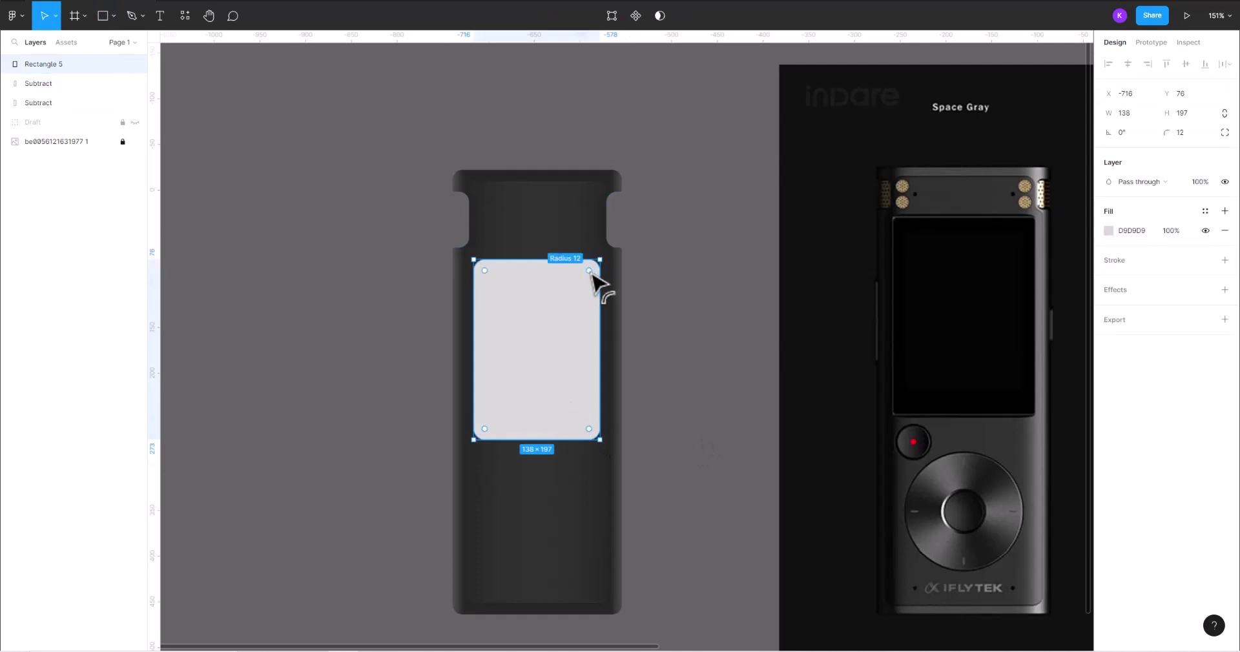
left_click(581, 511)
left_click(893, 188)
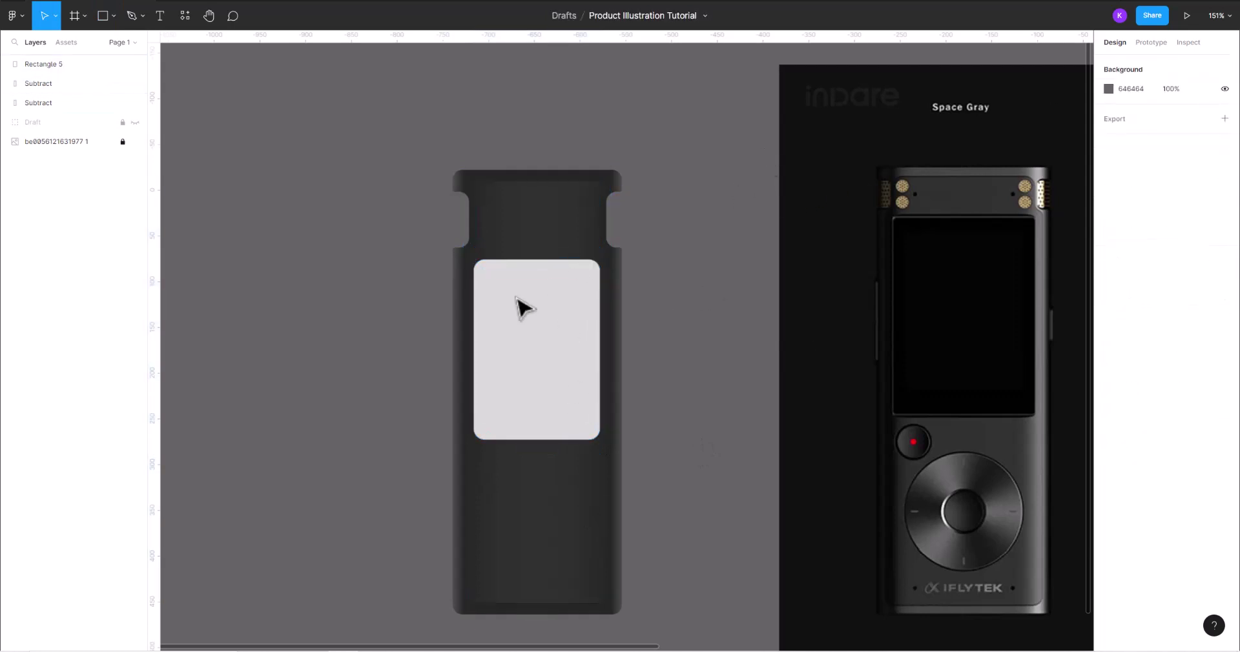
left_click(521, 310)
- Fill the screen rectangle near-black 050505
left_click(1108, 230)
left_click(966, 487)
left_click(685, 359)
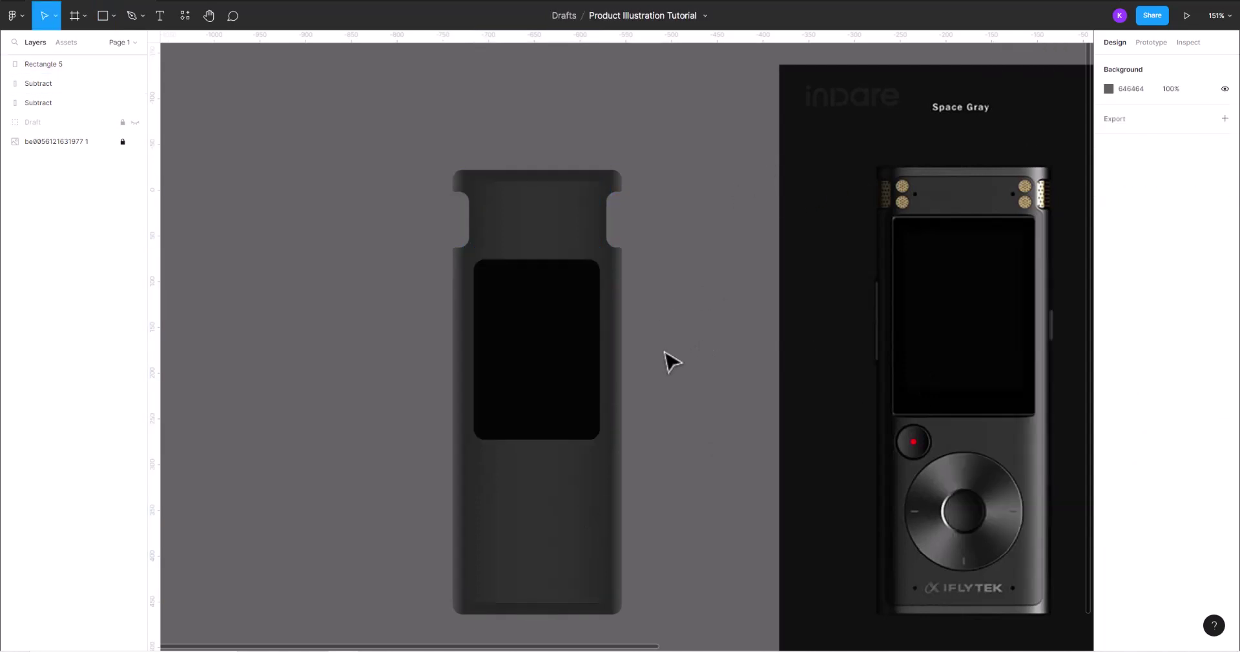
- Add a 1 px inside stroke sampled from the body and set to grey 383838
left_click(1114, 260)
left_click(1108, 280)
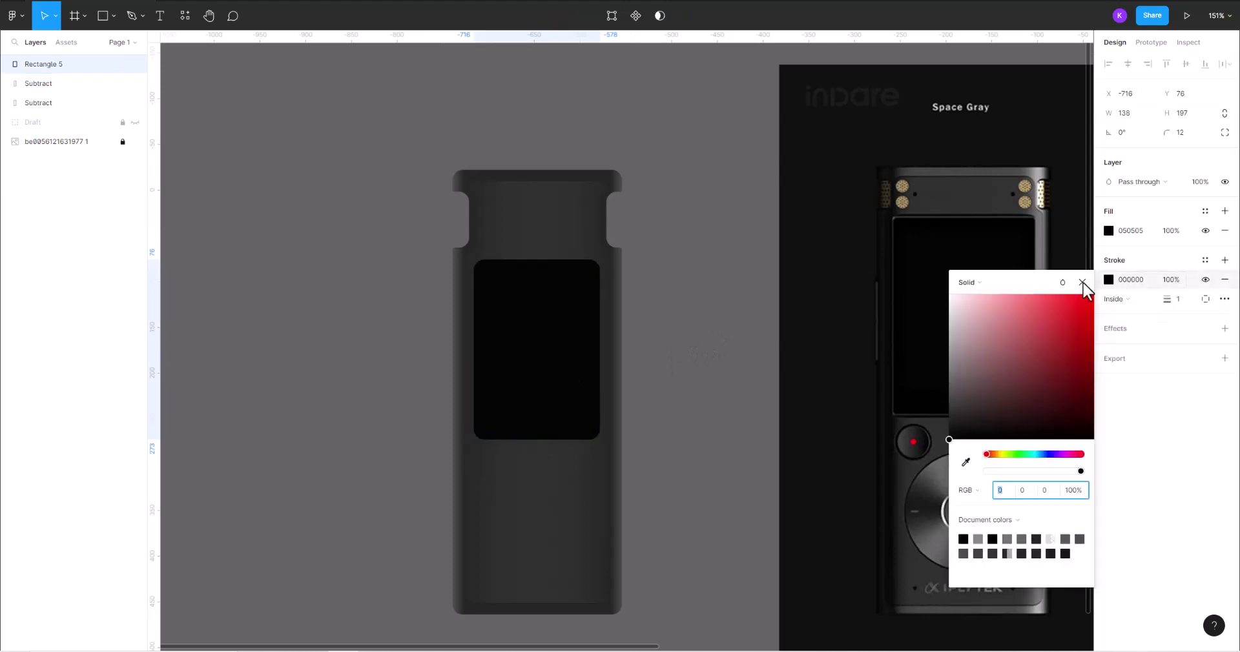
left_click(966, 461)
left_click(607, 480)
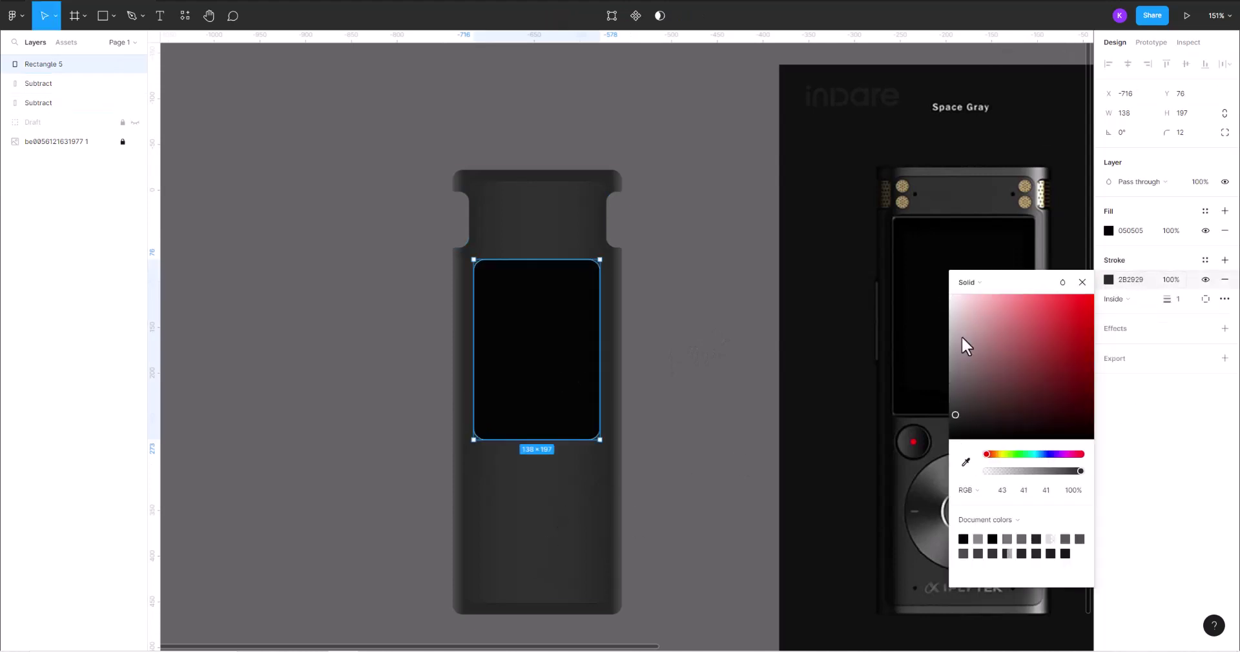
left_click(948, 415)
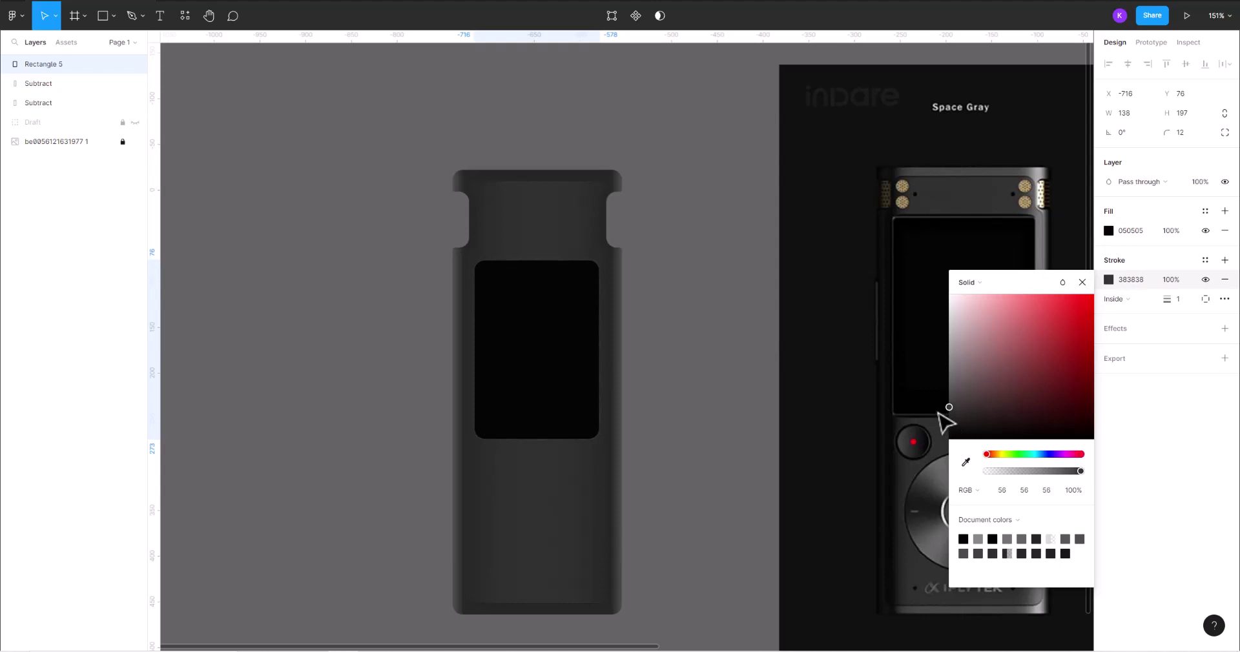
left_click(665, 359)
scroll(664, 359, "down", 2)
left_click(549, 396)
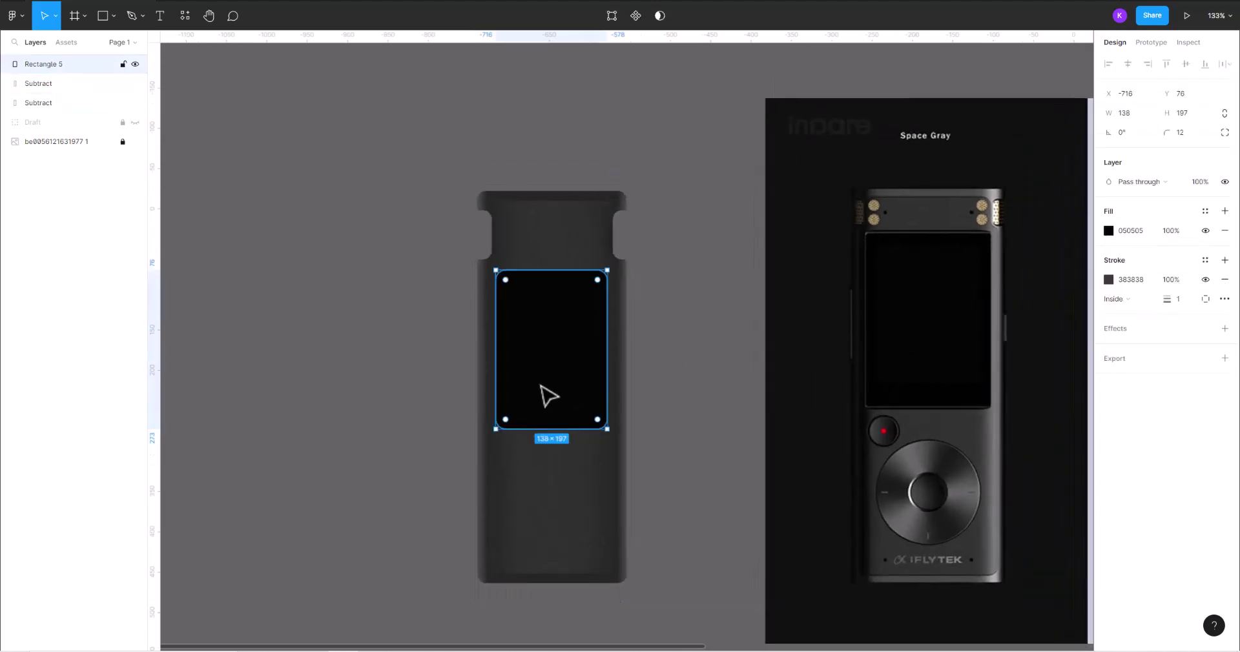
left_click(548, 501, "shift")
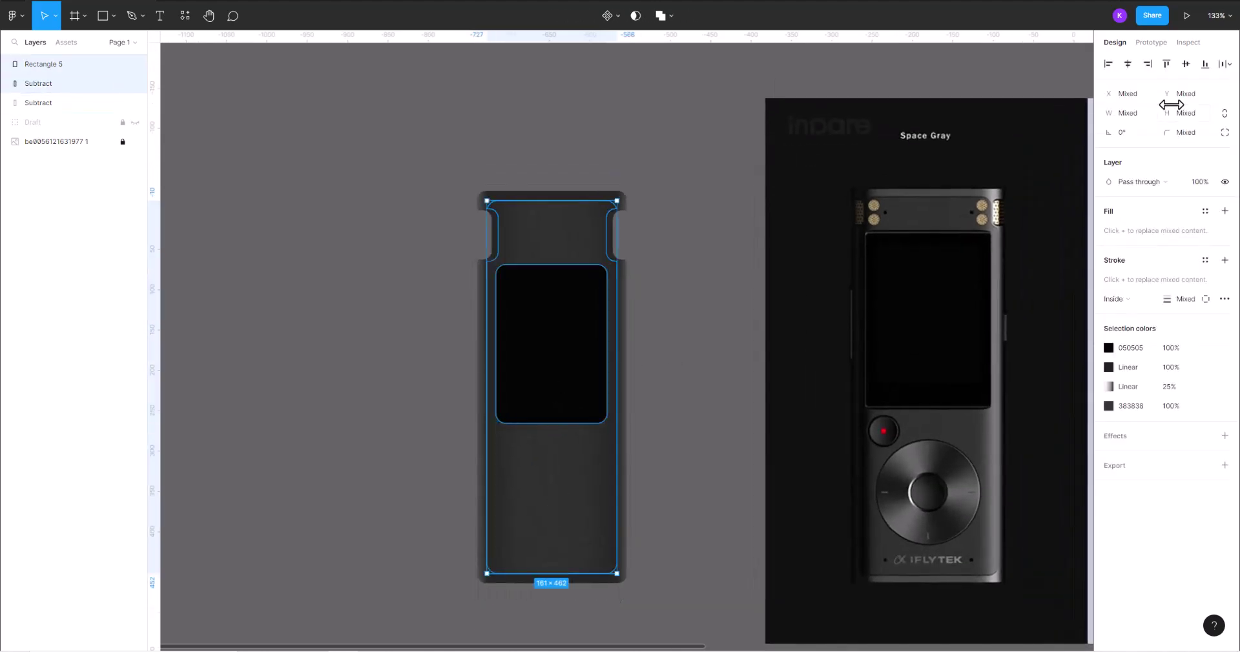
left_click(629, 249)
scroll(465, 280, "up", 3)
scroll(385, 215, "down", 5)
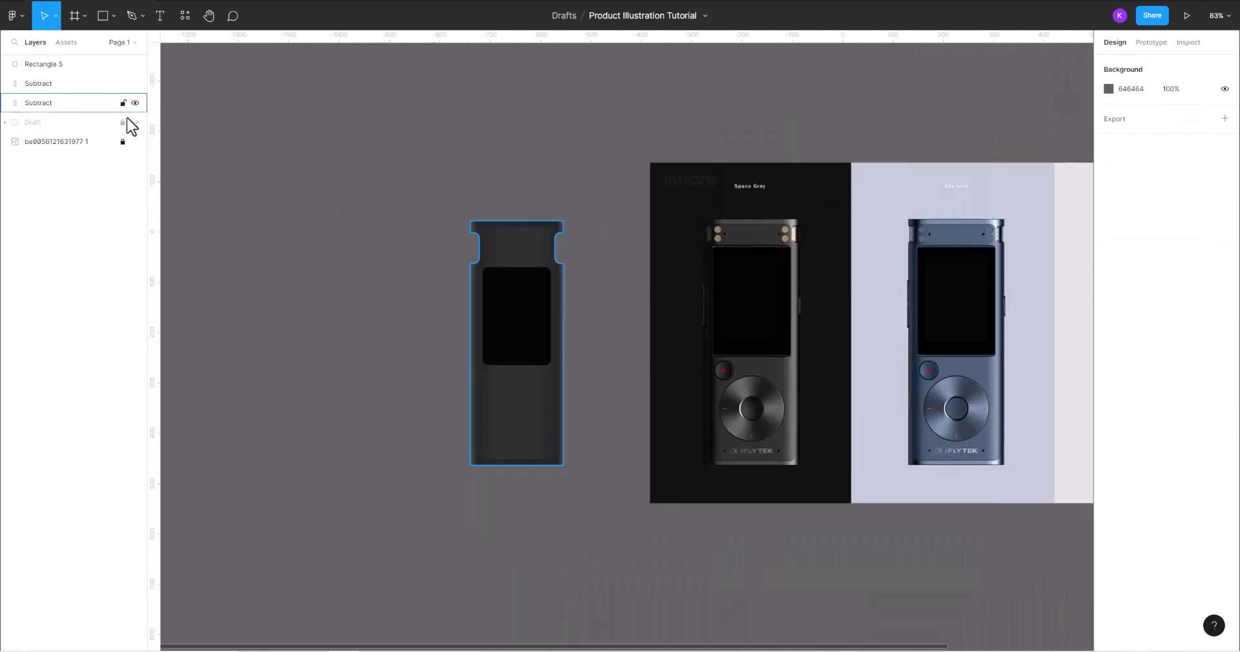
- Draw a tall narrow rectangle along the device body's left edge
scroll(462, 304, "up", 5)
left_click(108, 24)
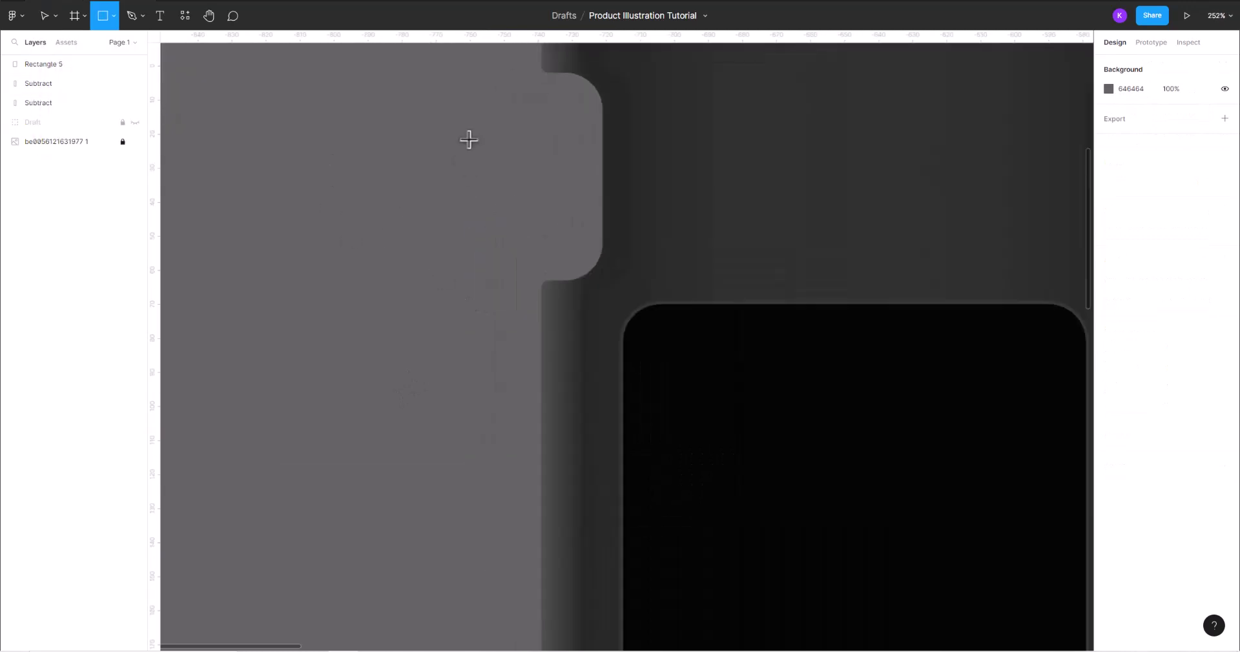
scroll(469, 140, "up", 5)
scroll(426, 209, "up", 2)
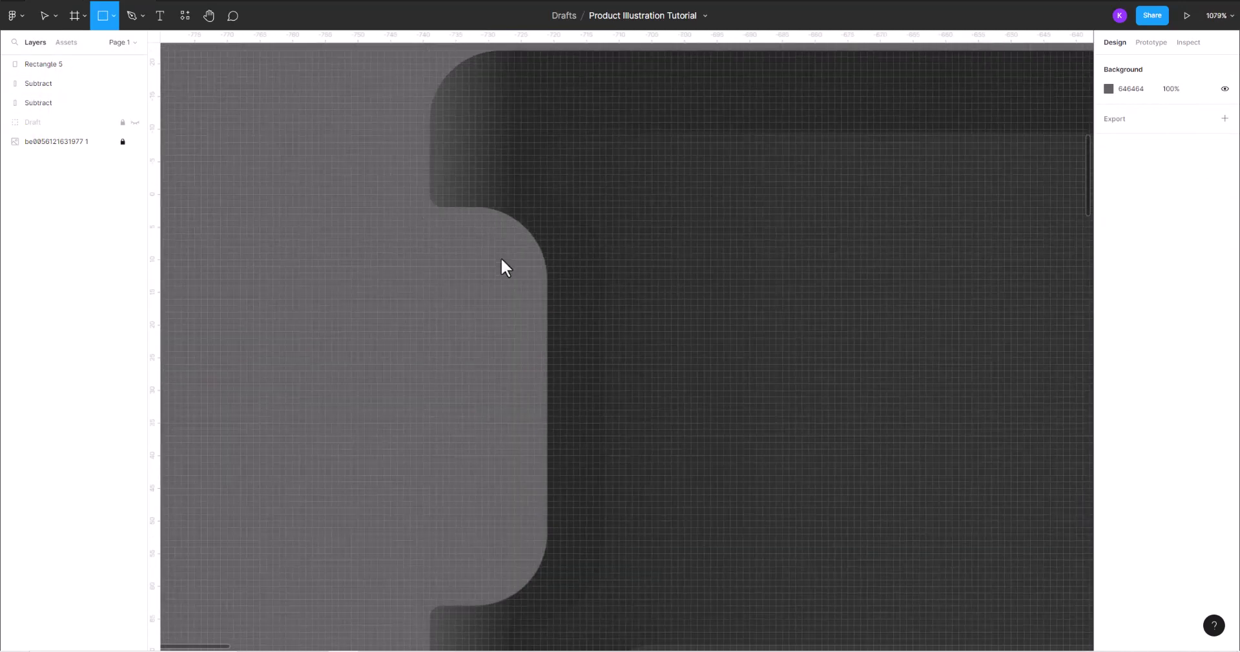
left_click_drag(430, 207, 546, 607)
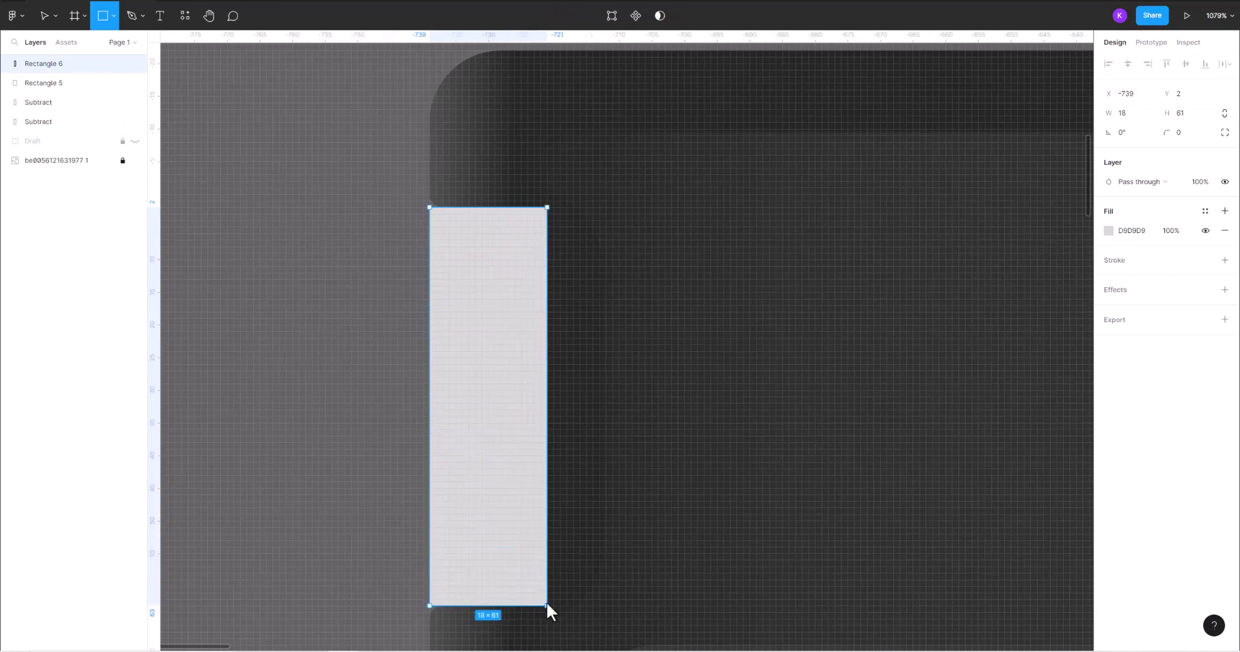
left_click_drag(430, 496, 390, 490)
left_click(339, 420)
- Trim the side tab rectangle to 18 wide by 61 tall
scroll(336, 414, "down", 5)
scroll(342, 423, "down", 3)
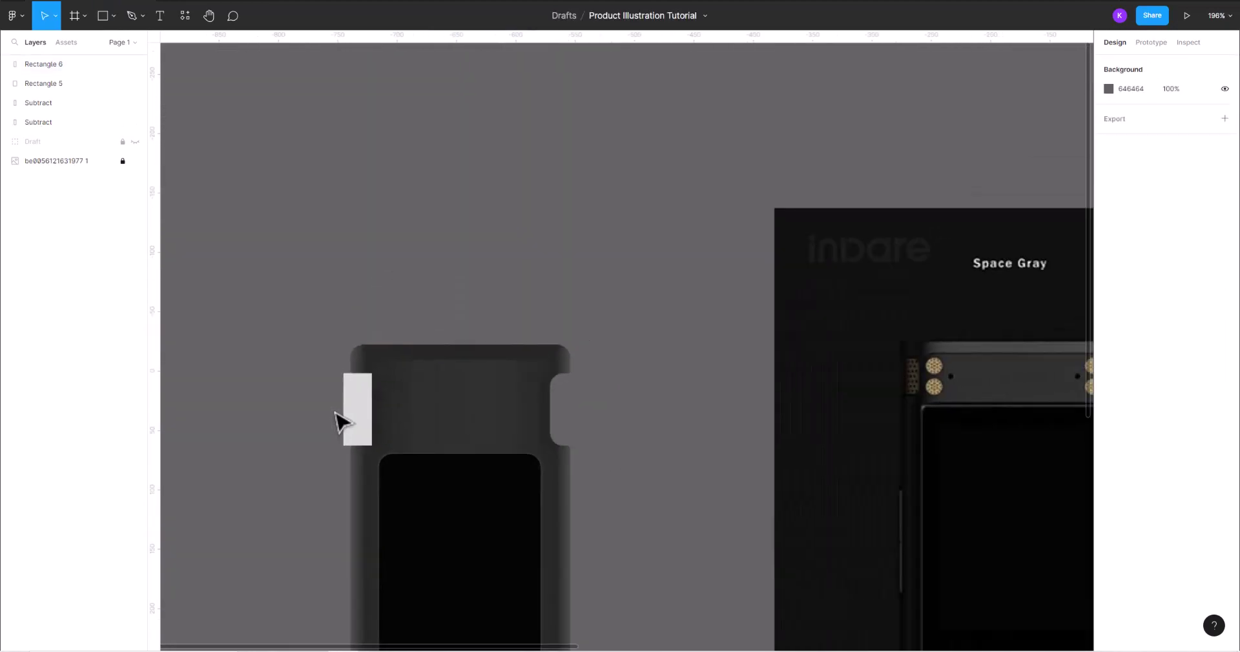
scroll(343, 421, "up", 2)
scroll(342, 423, "up", 4)
left_click(368, 407)
left_click_drag(396, 396, 403, 396)
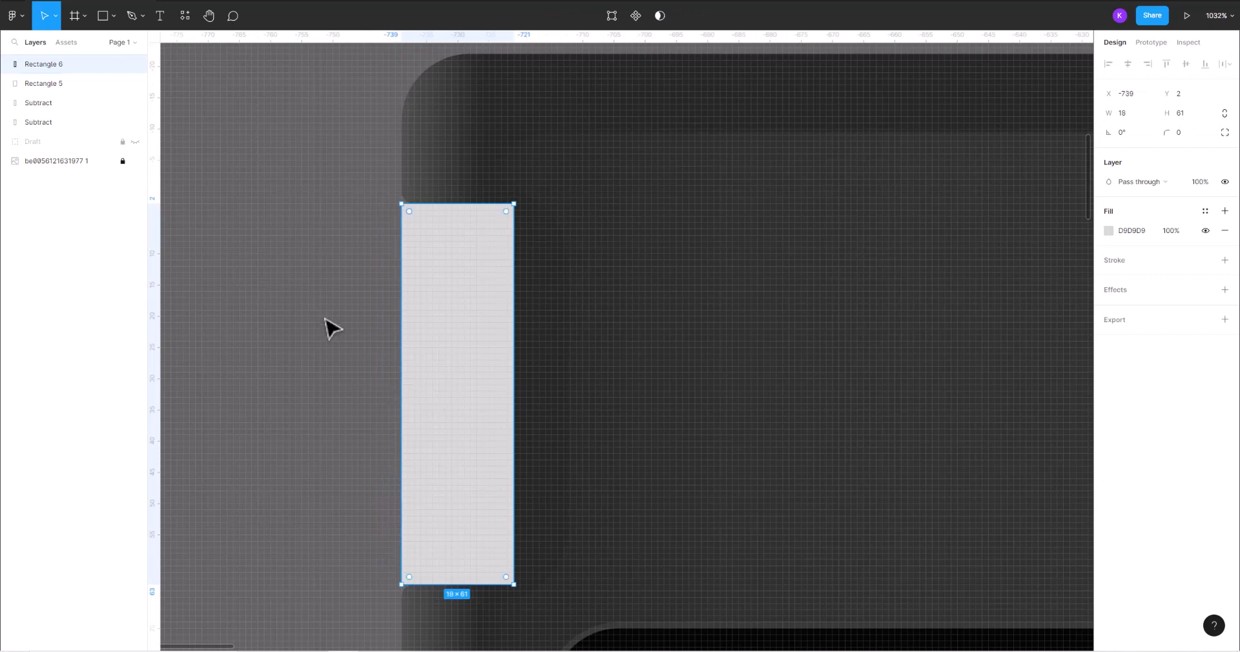
- Round the tab's right corners in vector edit, then its left corners slightly
key("Return")
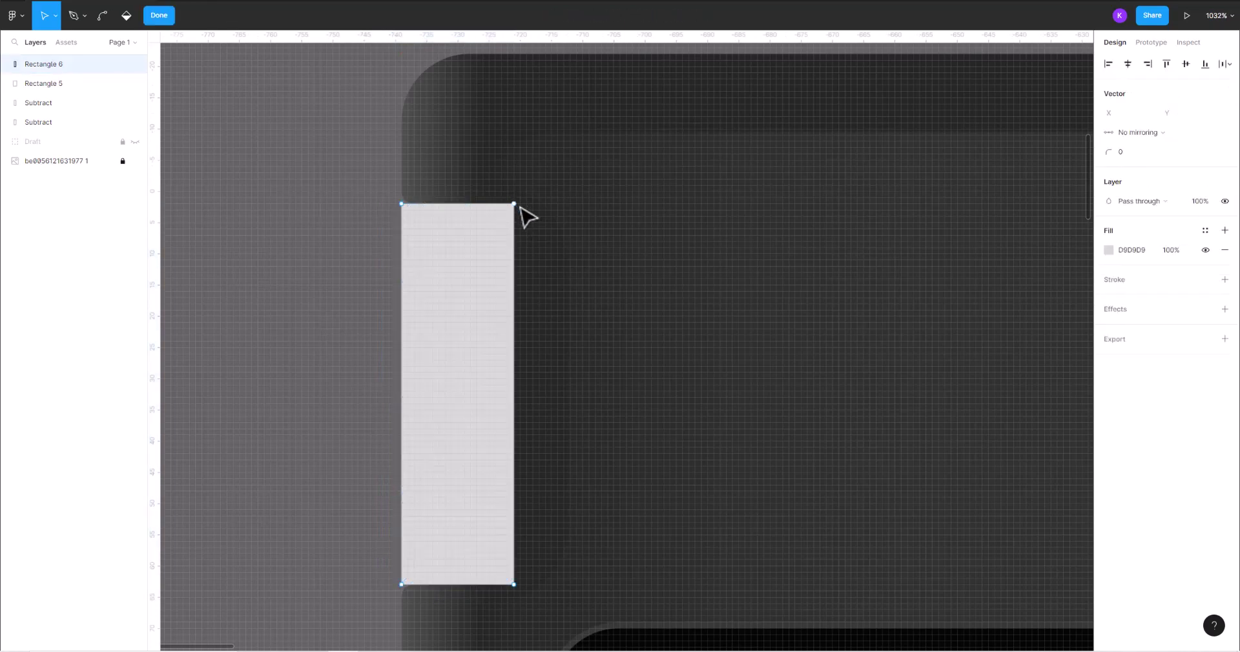
left_click_drag(1108, 153, 1117, 153)
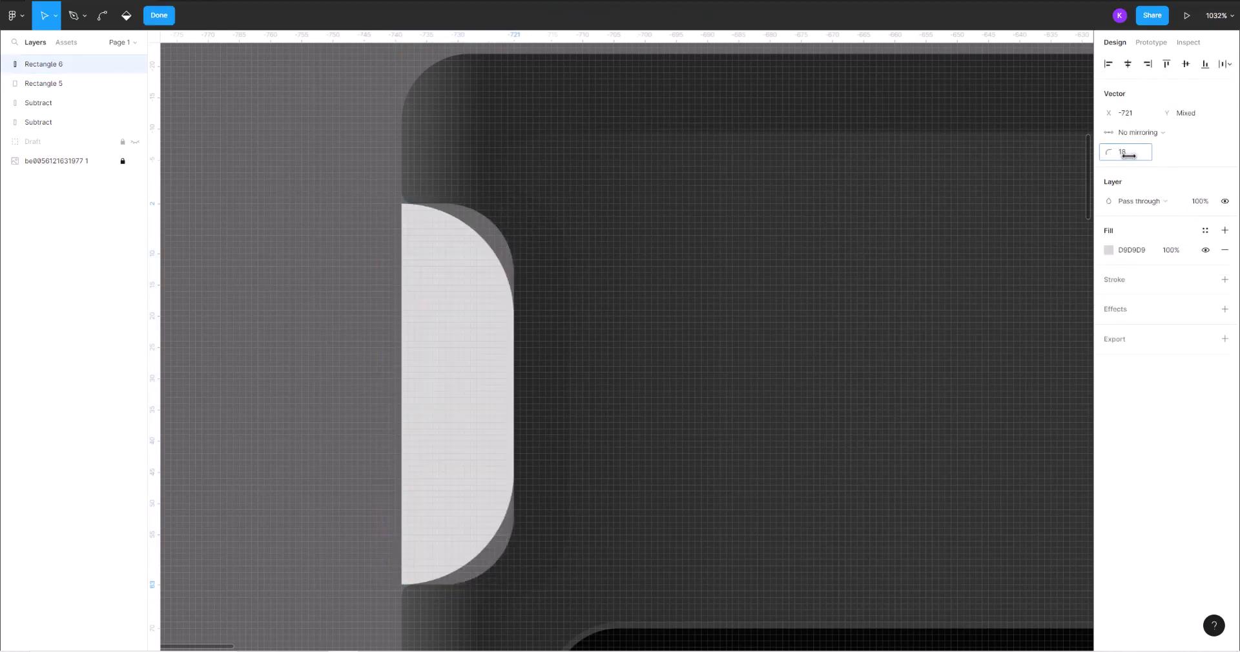
key("Escape")
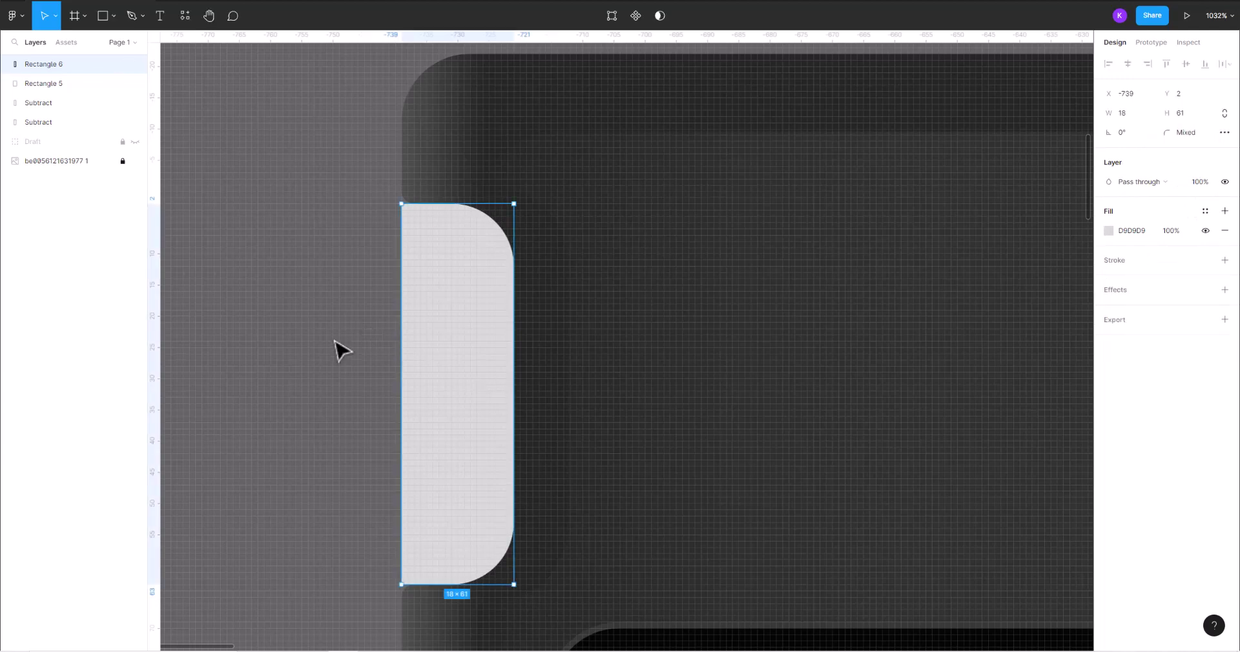
key("Return")
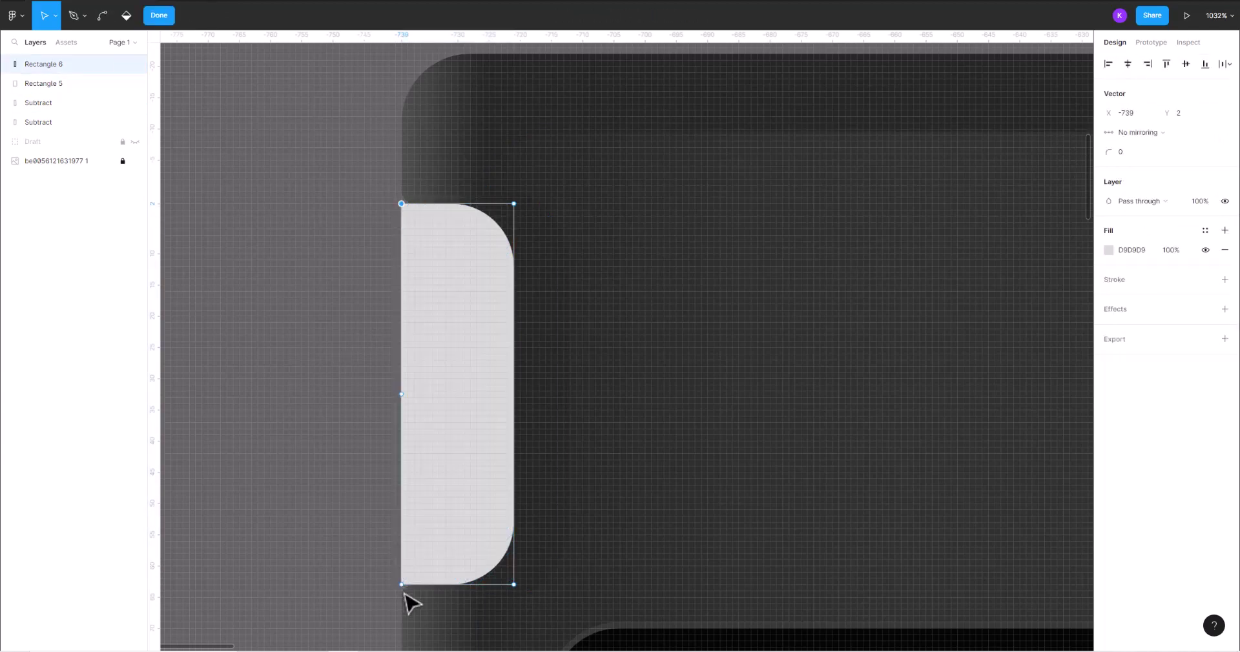
left_click_drag(1108, 152, 1113, 153)
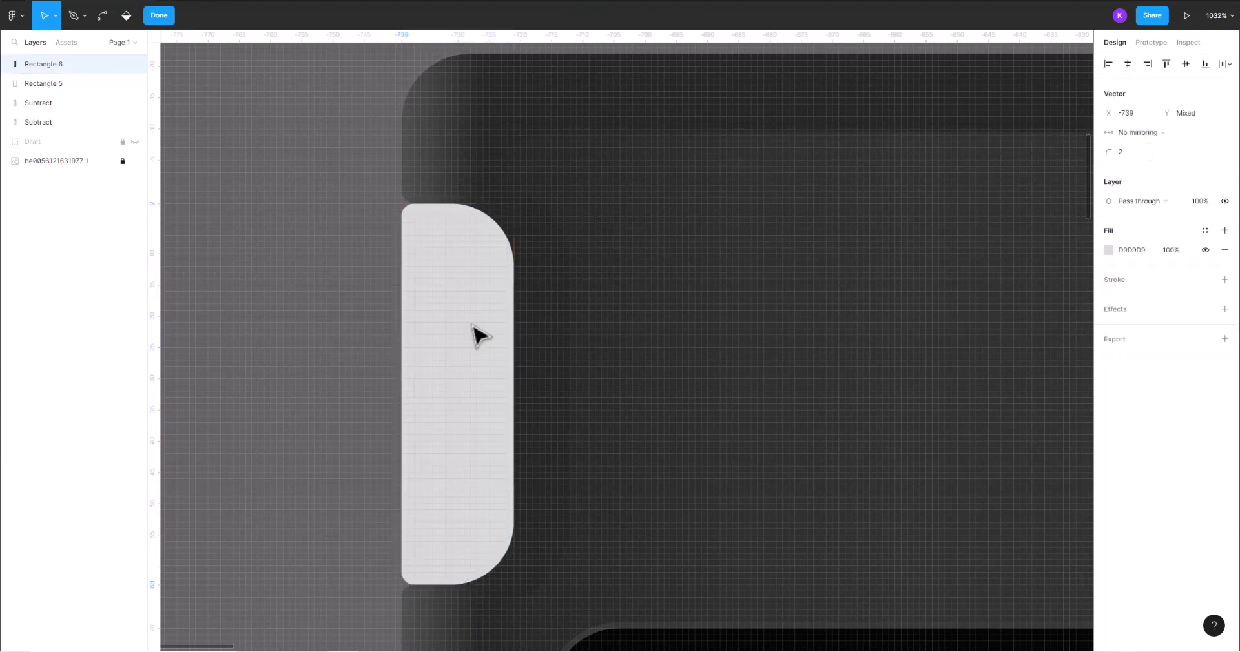
key("Escape")
scroll(291, 329, "down", 5, "ctrl")
scroll(295, 330, "down", 5, "ctrl")
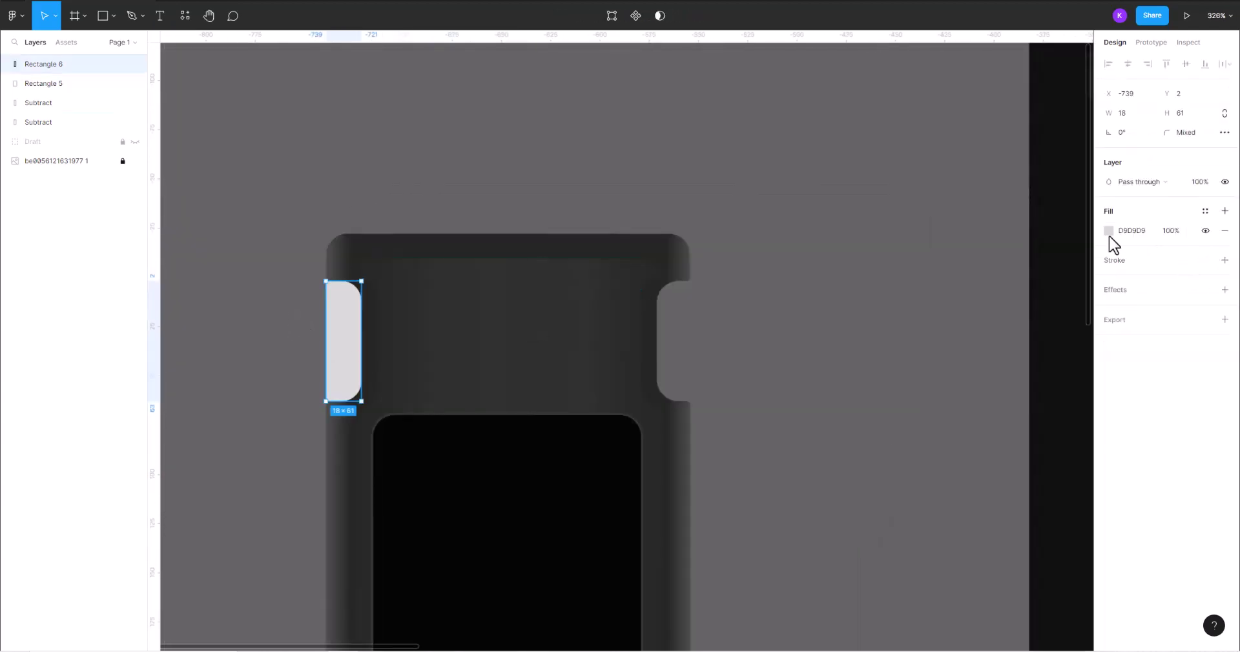
- Switch the tab's fill to a horizontal linear gradient with a yellow first stop
left_click(1109, 231)
left_click(967, 233)
left_click(967, 249)
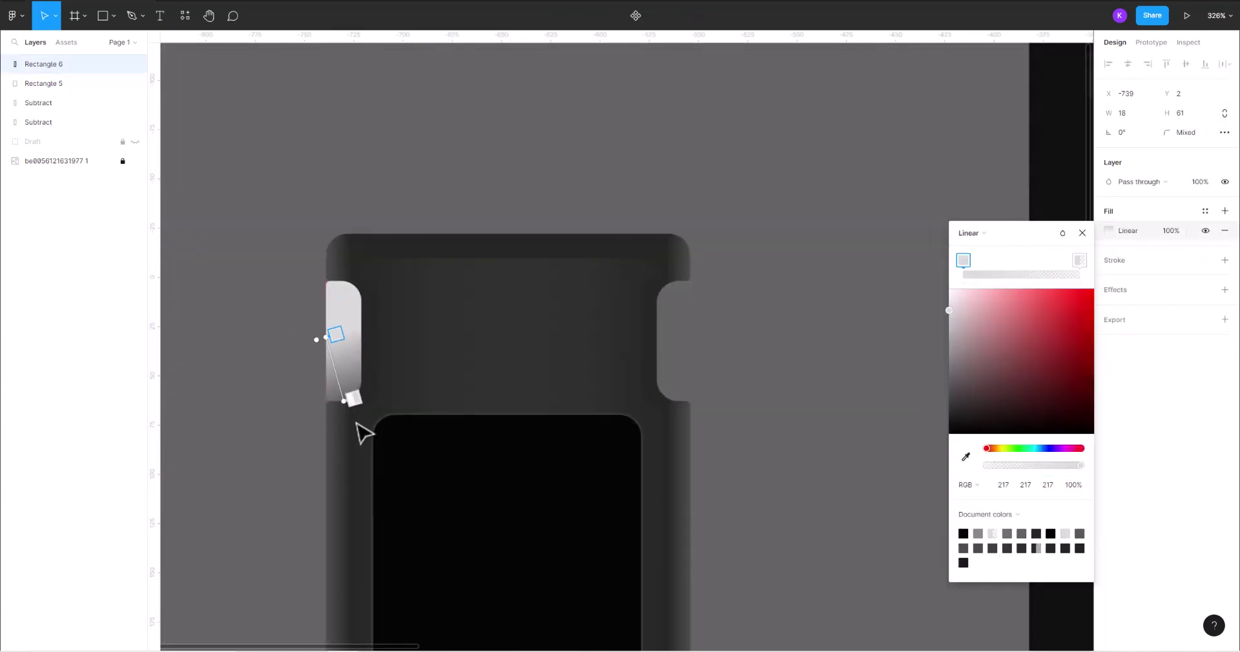
left_click_drag(353, 399, 363, 341)
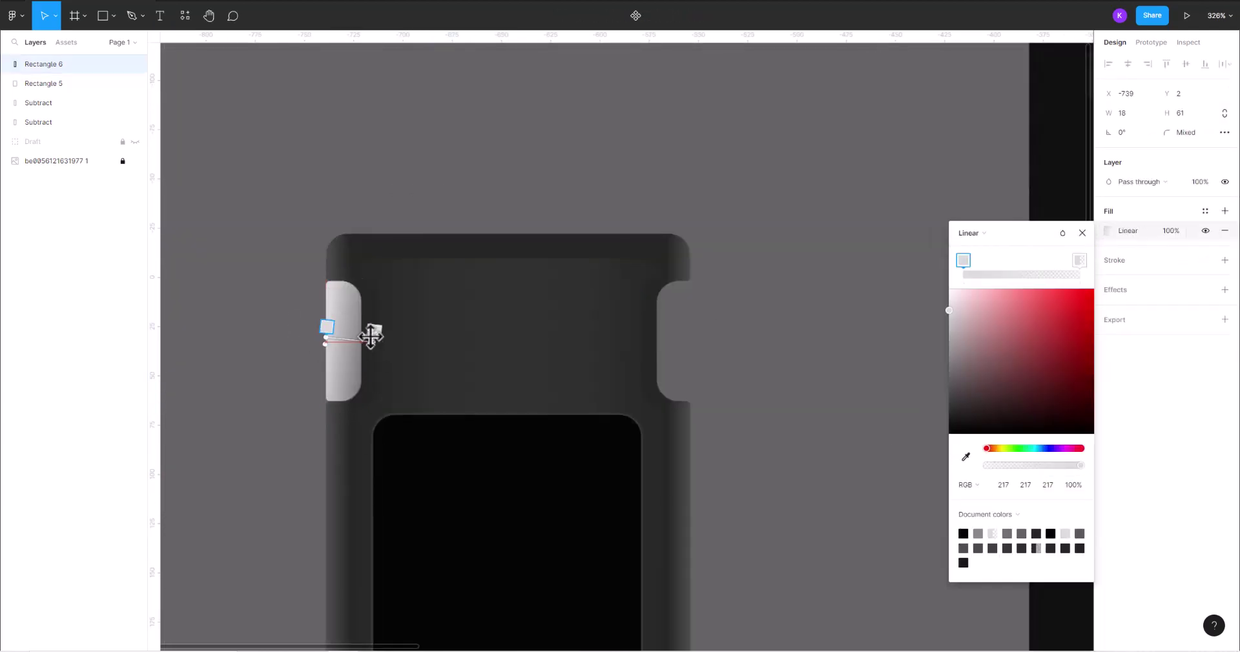
left_click(1007, 448)
left_click_drag(983, 449, 999, 449)
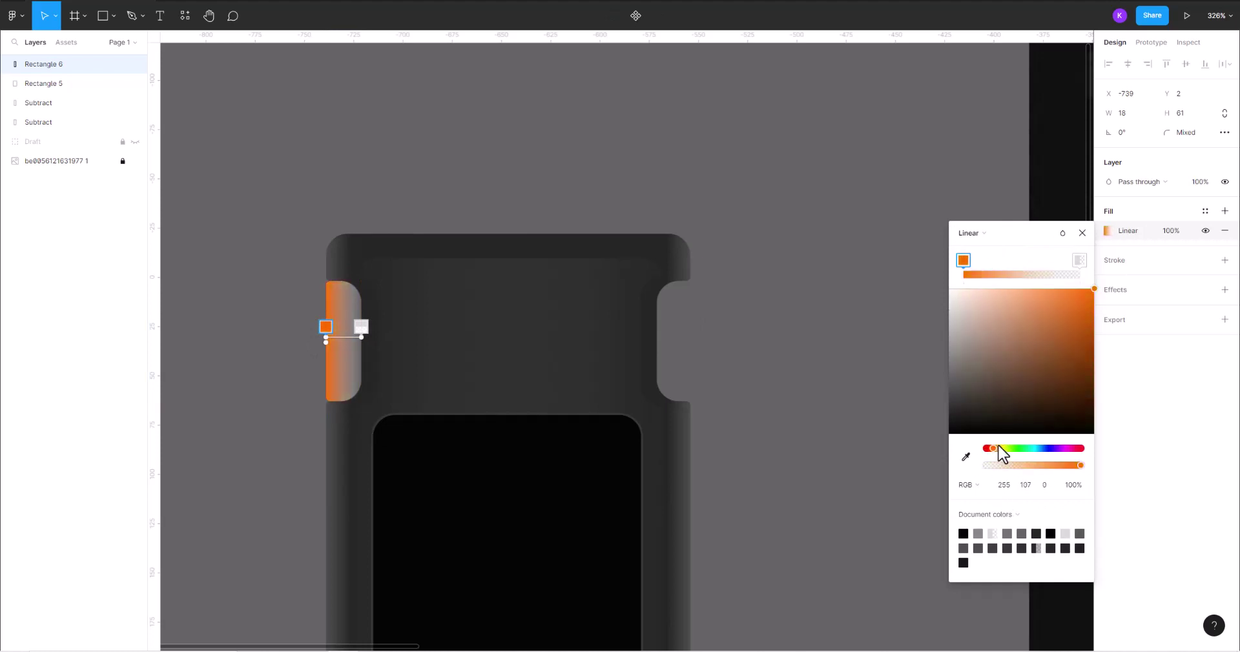
- Make the second stop opaque near-black and shift the first stop toward orange
left_click_drag(1089, 314, 1098, 370)
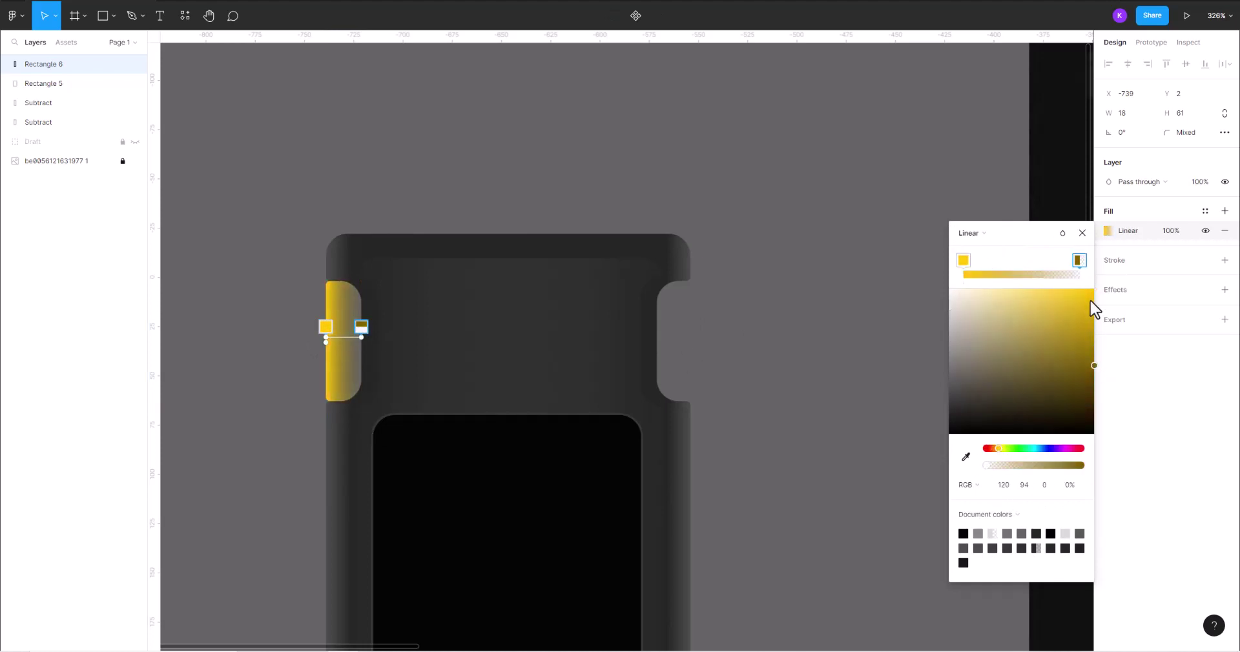
left_click_drag(987, 465, 1046, 465)
mouse_move(1087, 318)
left_mouse_down()
mouse_move(1086, 308)
mouse_move(1092, 420)
left_mouse_up()
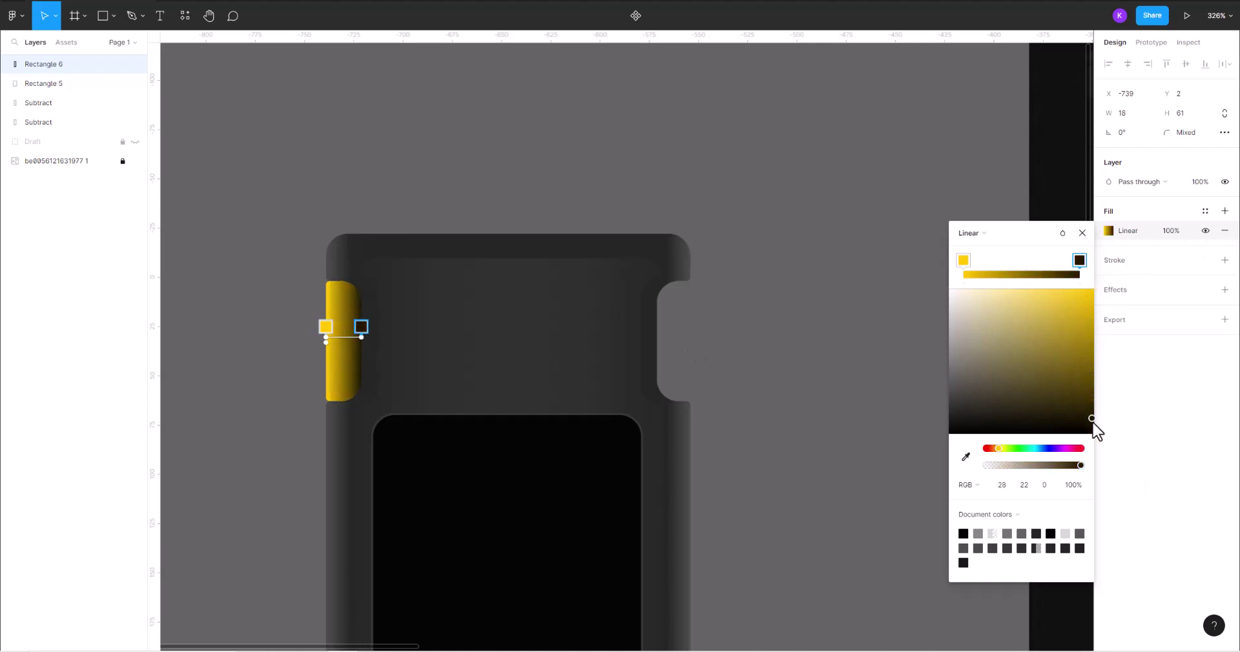
scroll(476, 346, "down", 3)
scroll(359, 373, "up", 2)
scroll(391, 362, "up", 1)
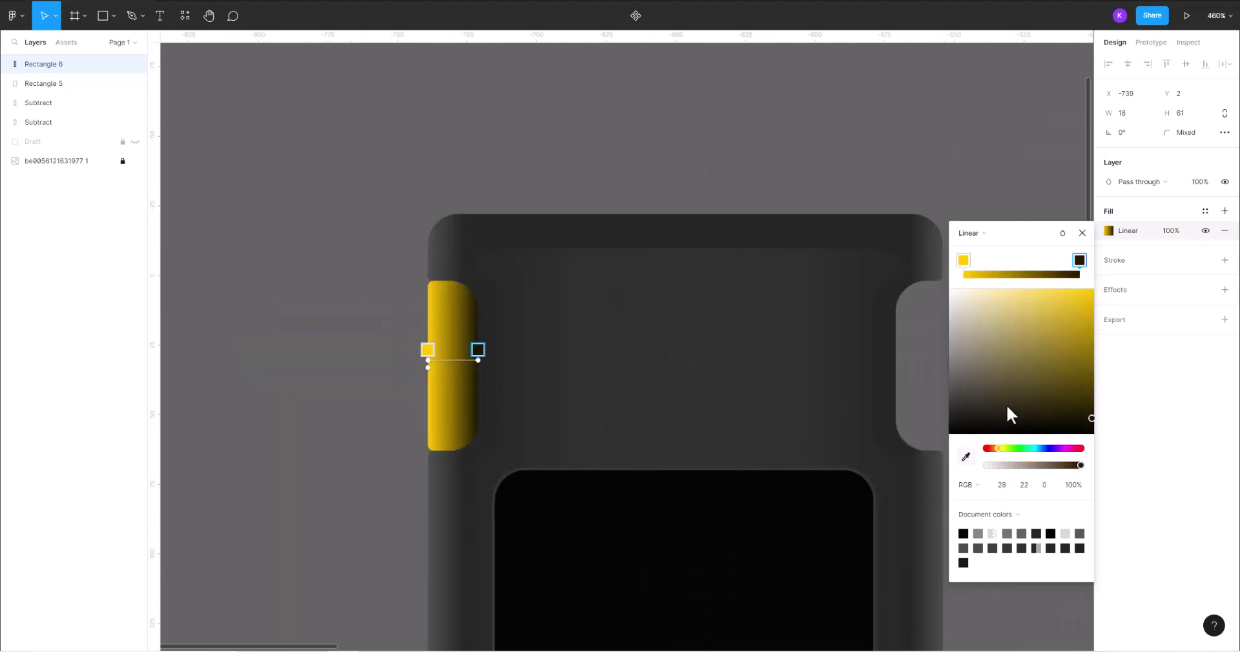
left_click_drag(997, 449, 995, 449)
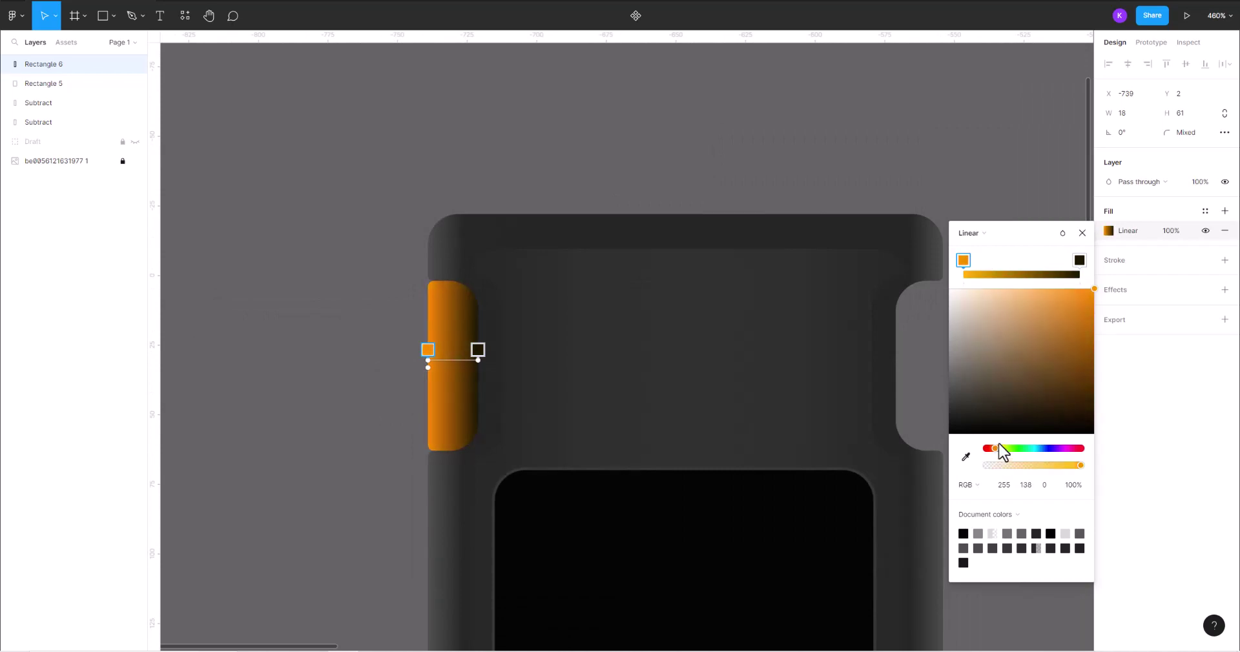
- Set the gradient's end stop to the device body's dark grey using the eyedropper
left_click(1079, 259)
left_click_drag(1079, 320, 1077, 389)
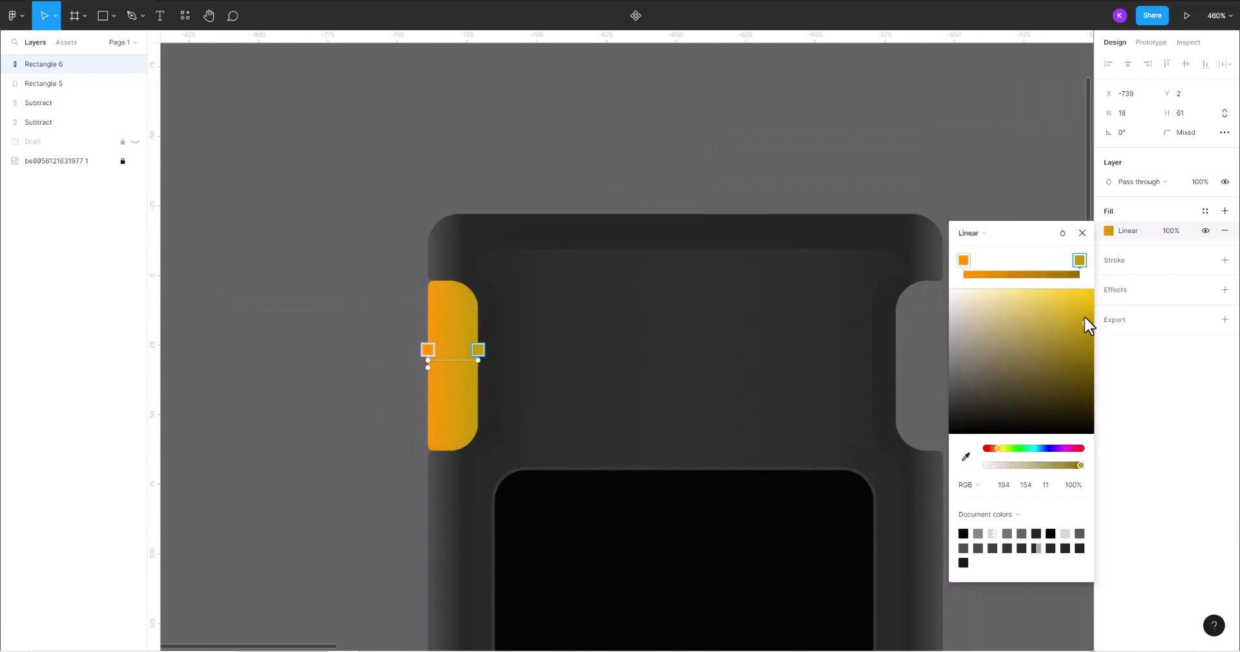
left_click(966, 457)
left_click(529, 363)
scroll(465, 368, "down", 3)
scroll(468, 371, "up", 3)
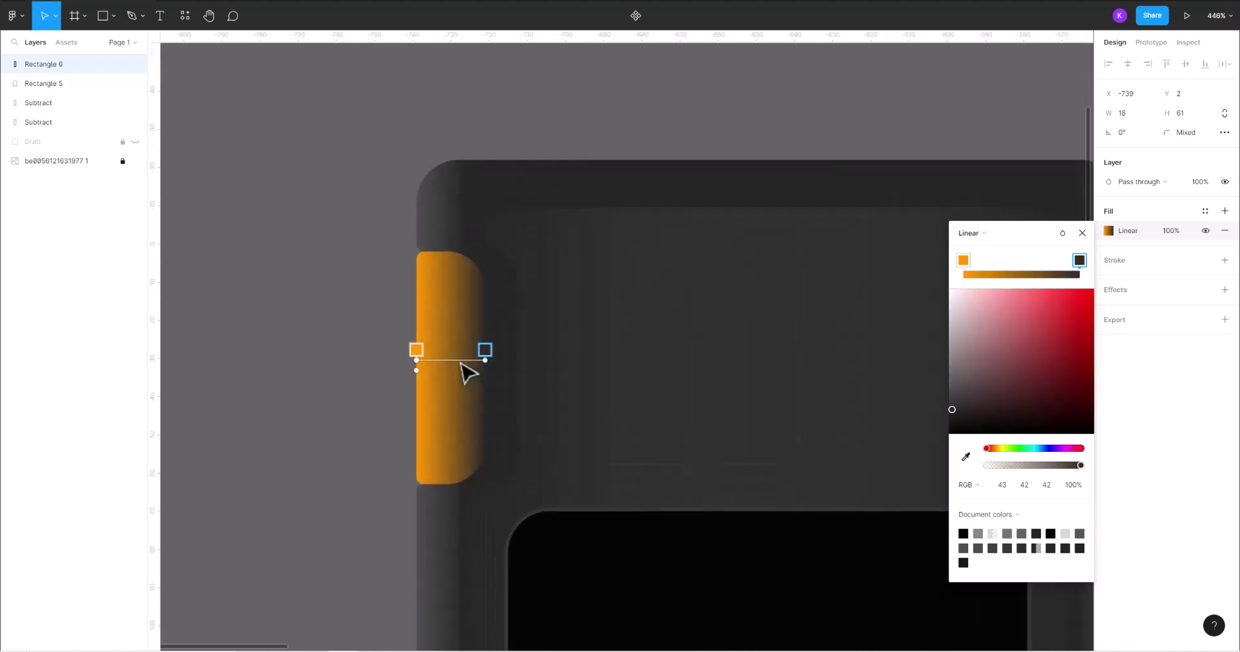
left_click(1082, 232)
scroll(451, 348, "down", 3)
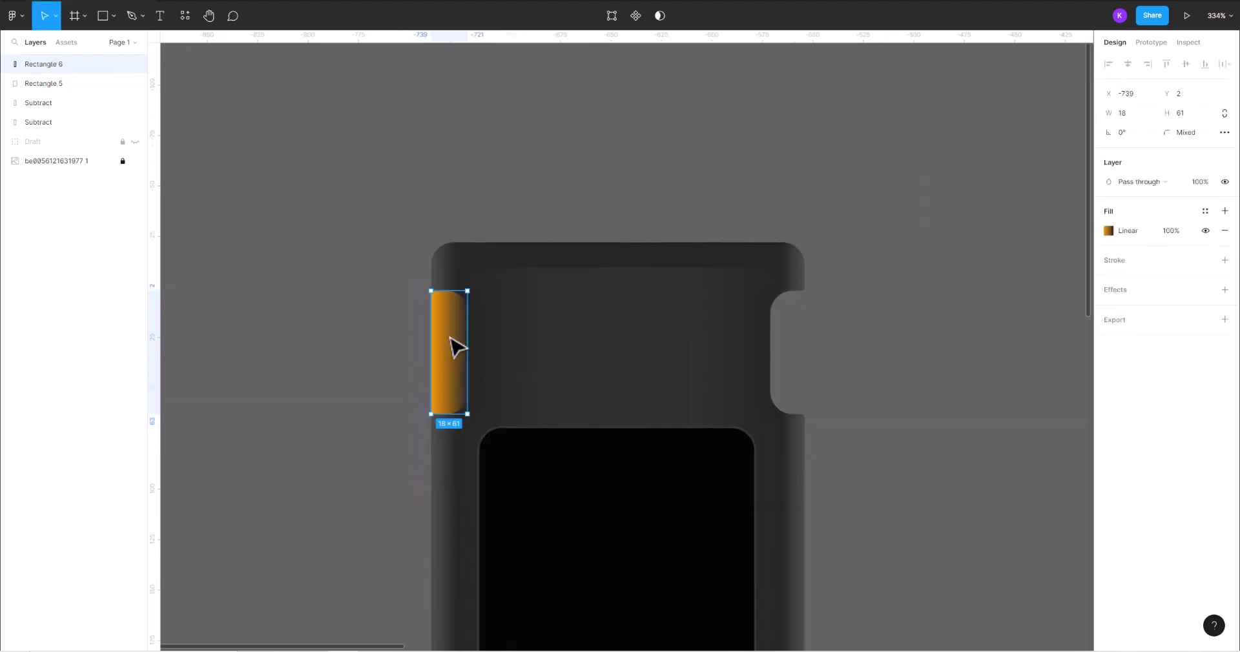
- Duplicate the orange side tab, flip it horizontally, and move it to the body's right edge
key("ctrl+d")
right_click(568, 299)
left_click(614, 606)
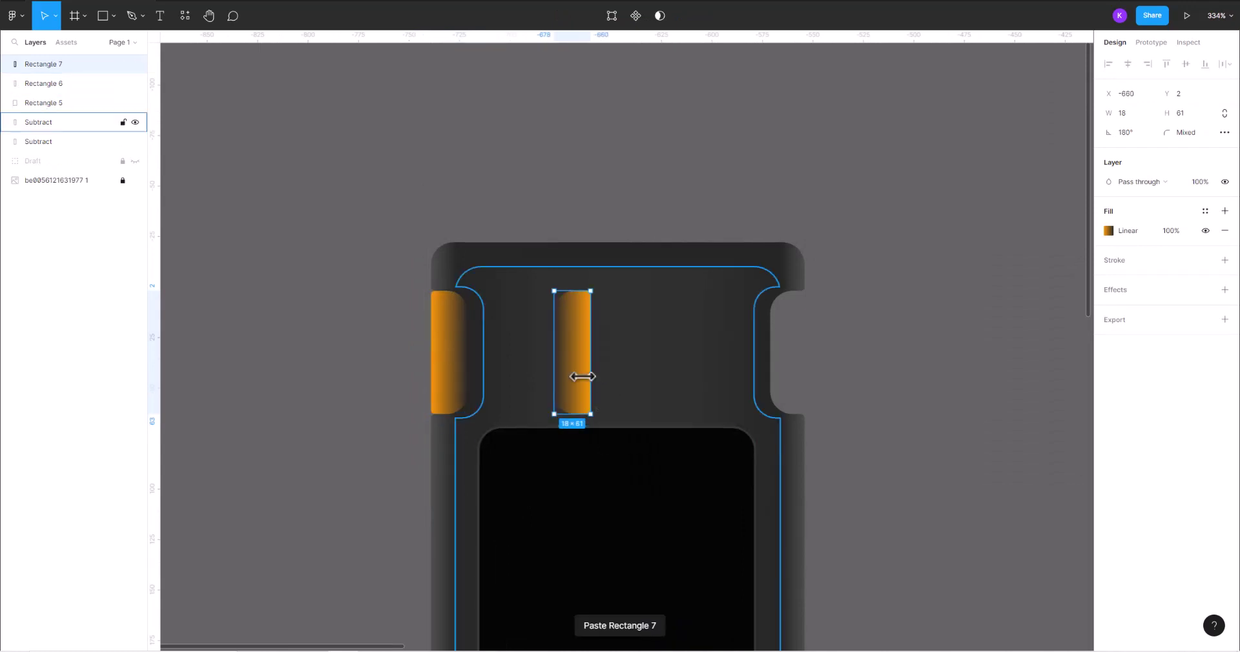
left_click_drag(581, 377, 793, 381)
left_click(872, 368)
scroll(872, 368, "down", 5)
left_click_drag(872, 368, 728, 370)
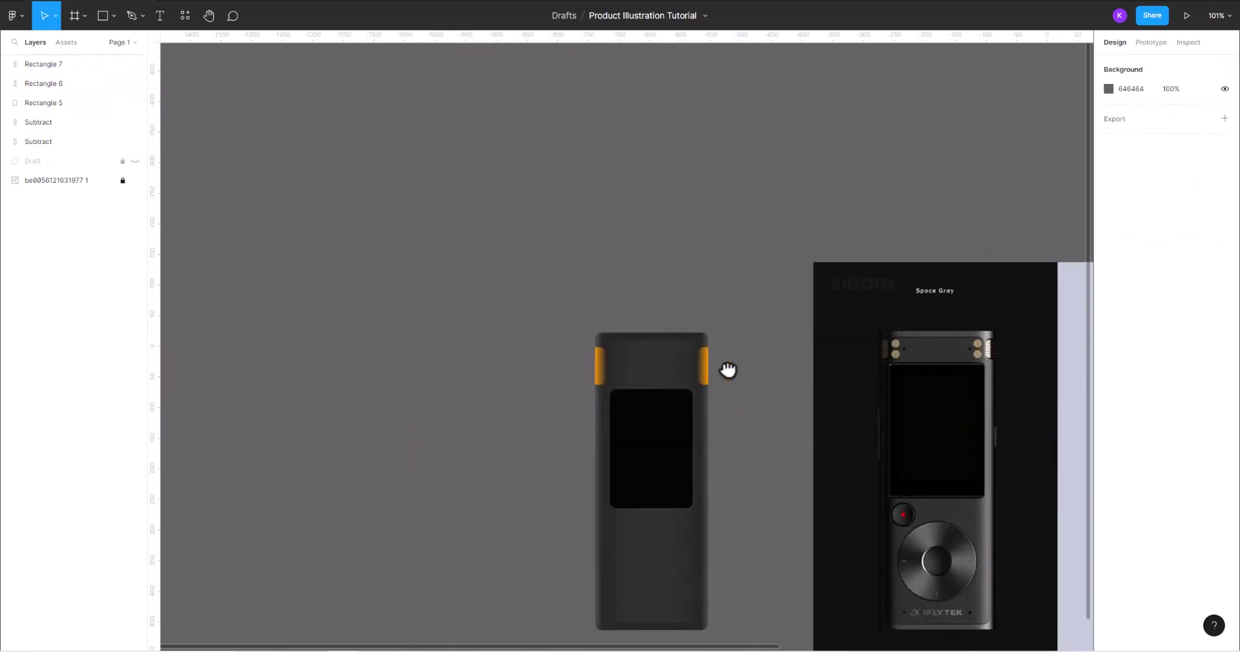
scroll(743, 503, "down", 3)
scroll(711, 513, "up", 1)
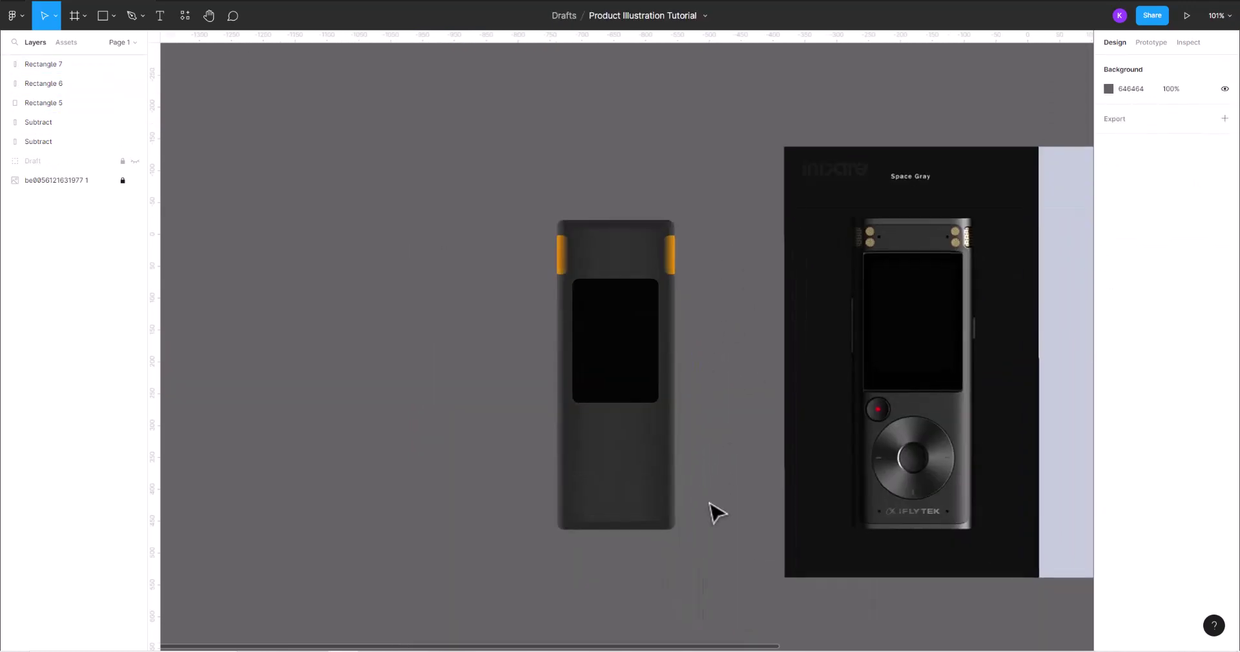
scroll(714, 513, "up", 1)
- Choose the Ellipse tool from the shape tools list
left_click(113, 15)
left_click(96, 90)
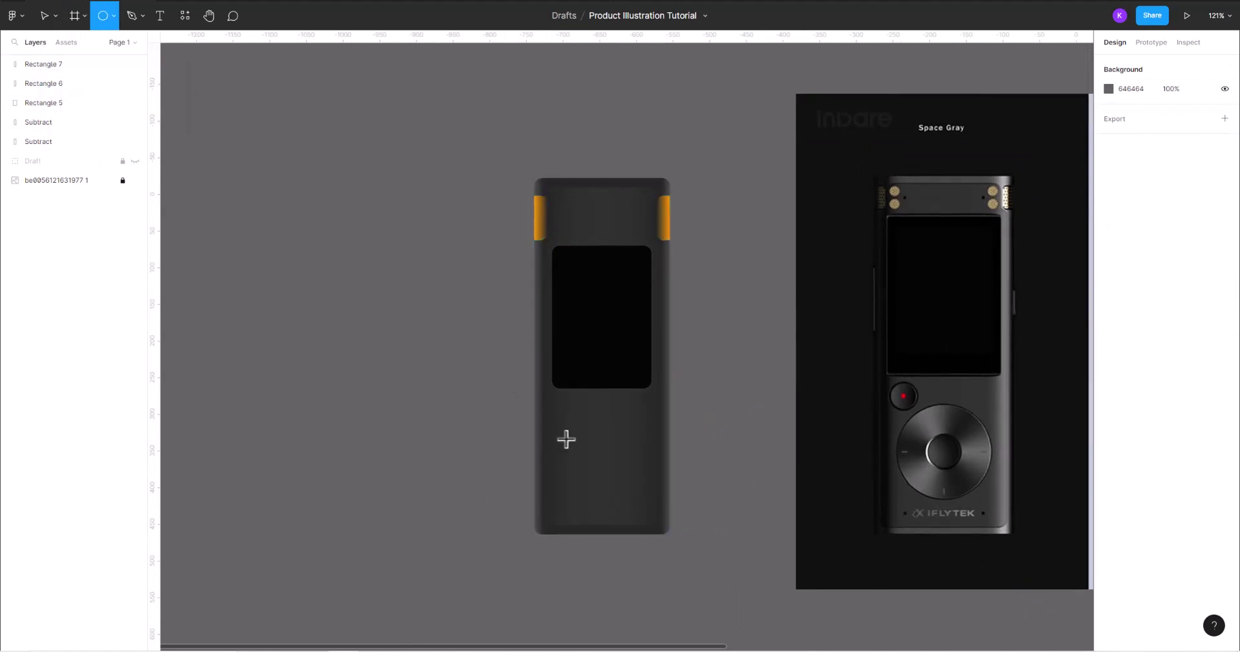
scroll(555, 339, "up", 3)
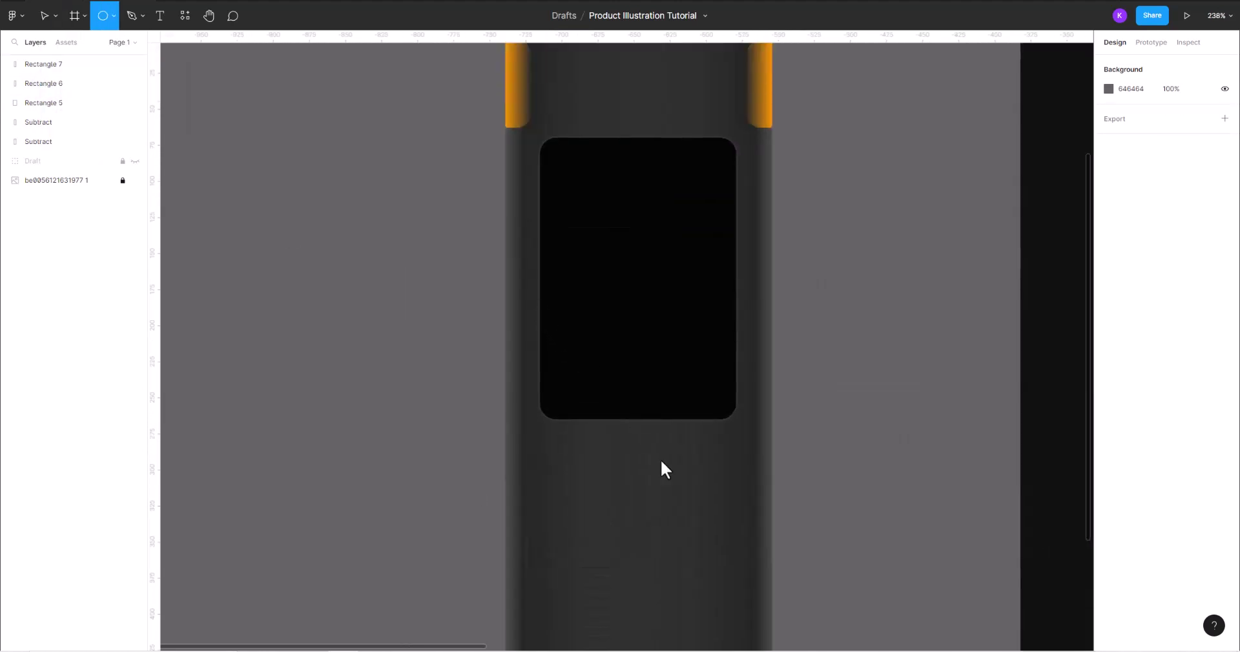
- Draw the large wheel circle on the lower body plus a smaller inner copy
left_click_drag(534, 310, 710, 509)
scroll(659, 471, "down", 3)
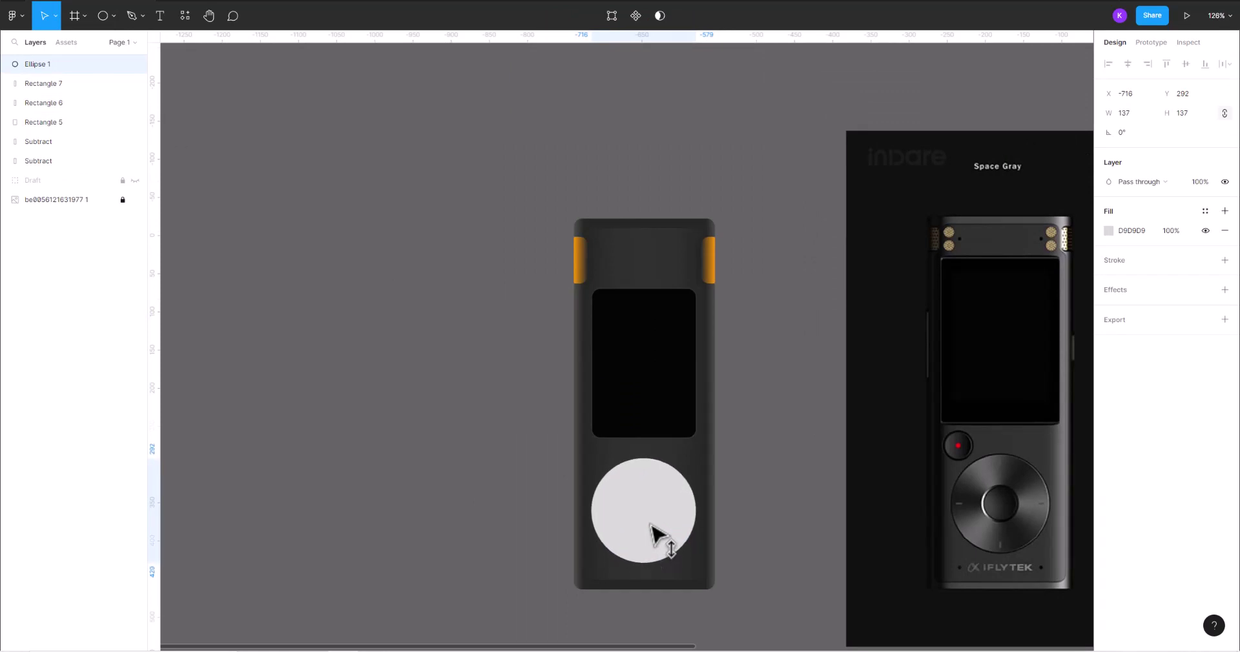
left_click_drag(589, 456, 602, 467)
left_click(678, 497, "shift")
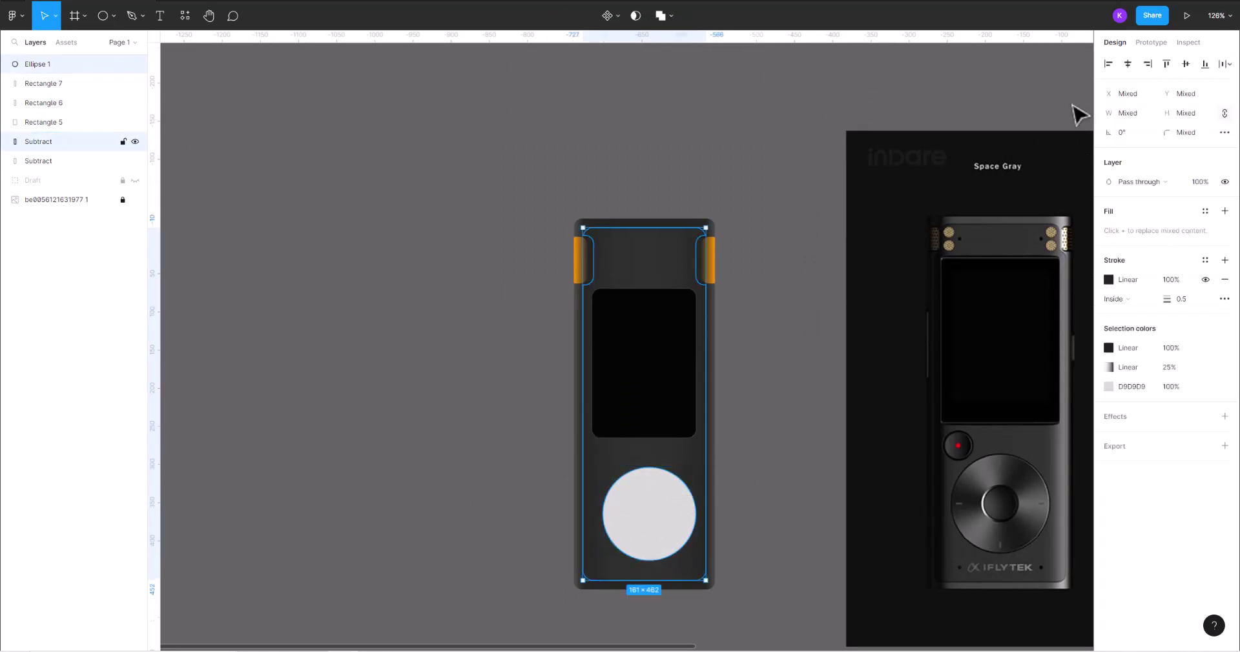
key("Escape")
left_click(656, 521)
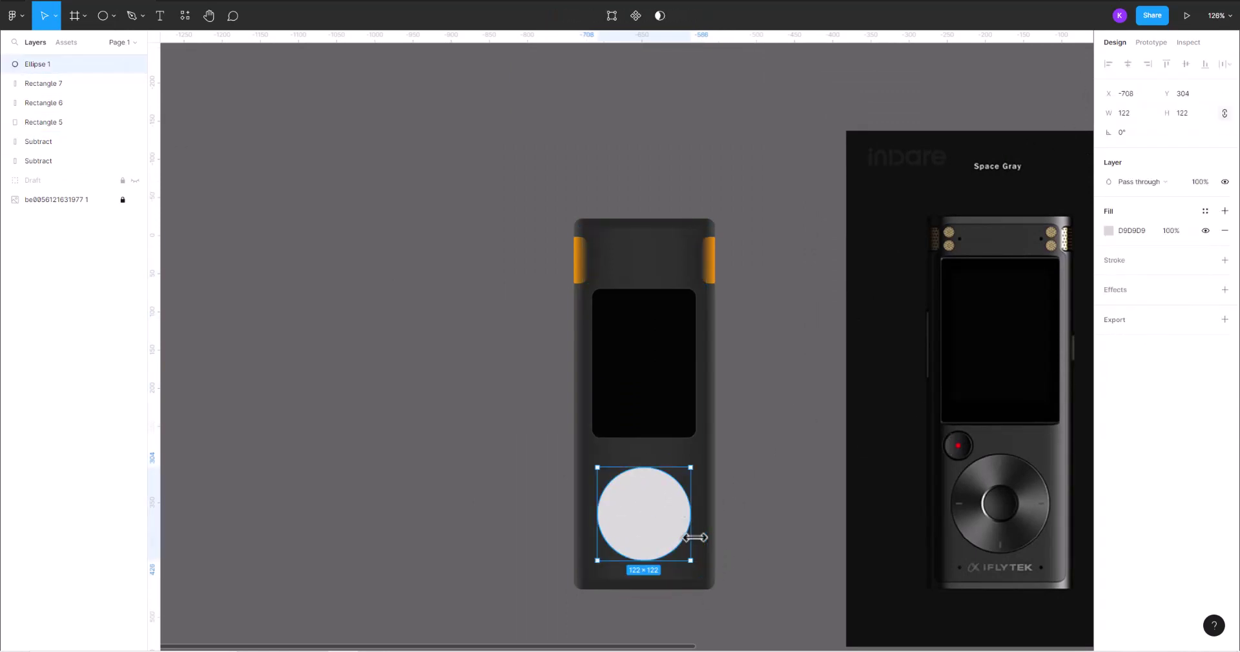
key("ctrl+d")
left_click_drag(690, 467, 665, 496)
left_click(37, 83)
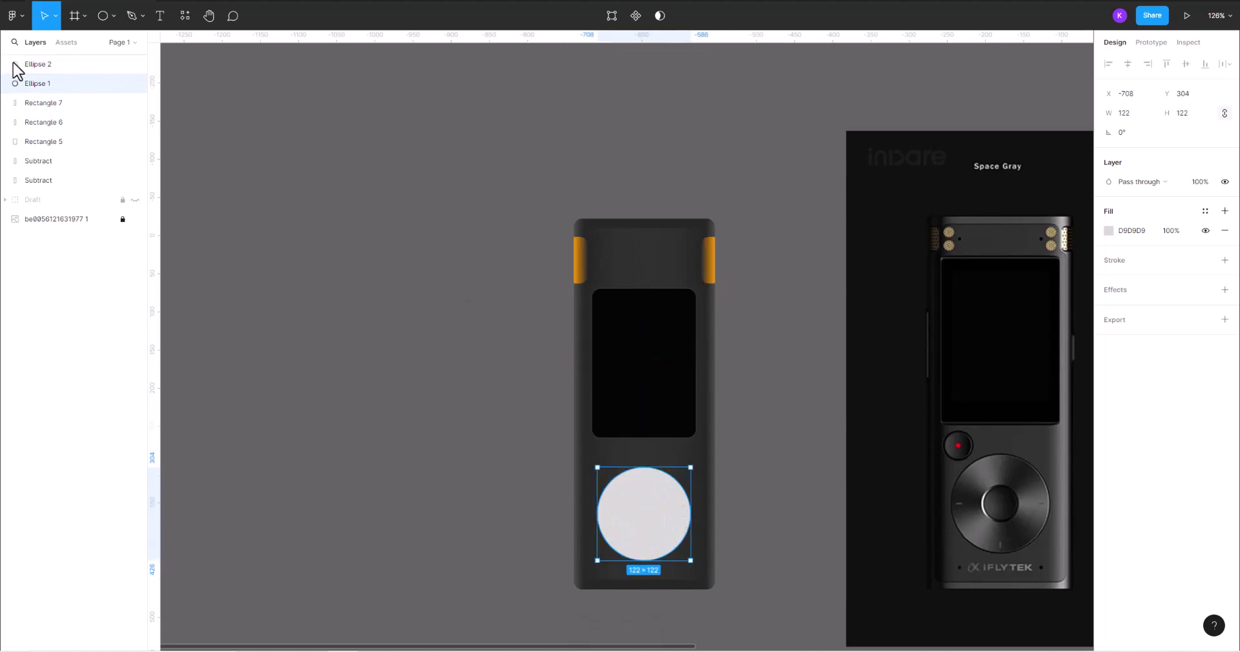
- Give the outer wheel a diamond gradient fill with stops sampled dark grey
left_click(1109, 231)
left_click(969, 232)
left_click(988, 249)
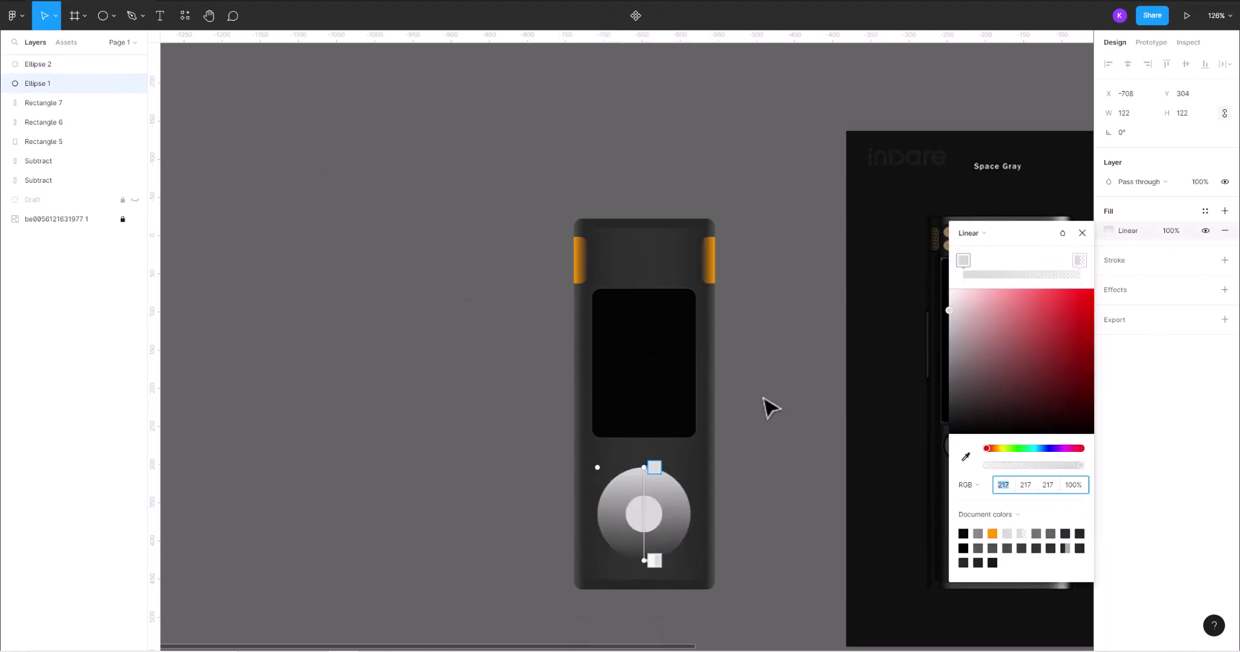
scroll(768, 407, "right", 5)
left_click(965, 456)
left_click(1035, 89)
left_click(1080, 260)
left_click(966, 456)
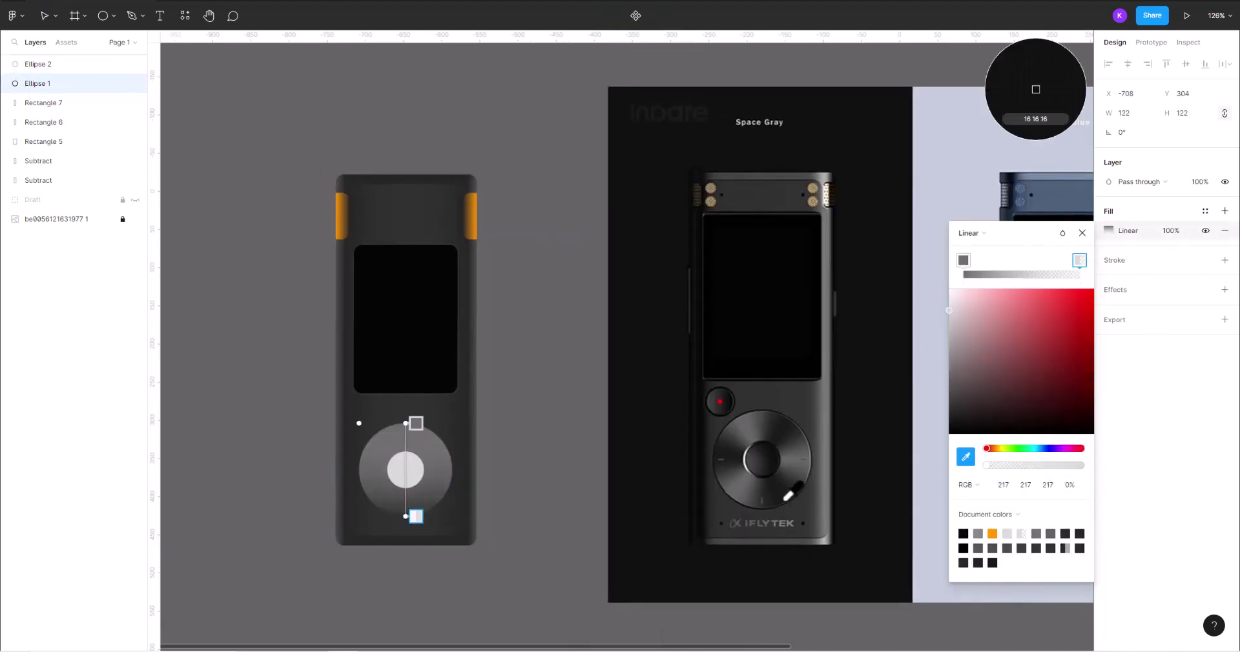
left_click(1034, 89)
left_click(972, 233)
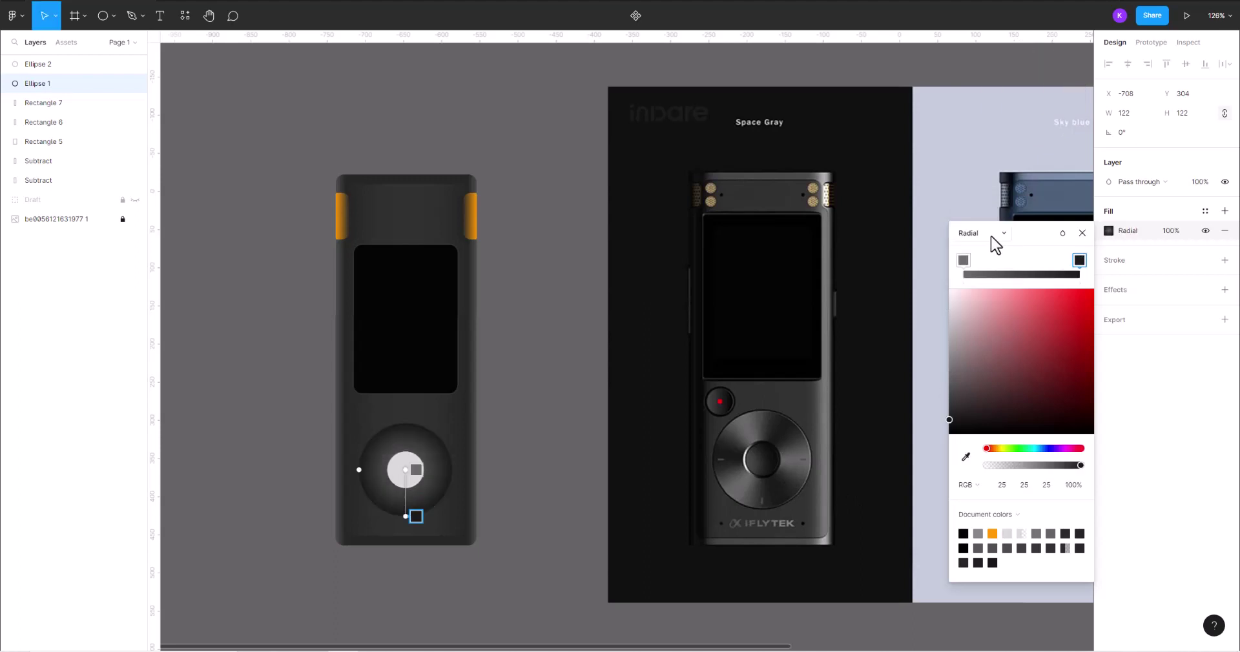
left_click(990, 235)
left_click(990, 249)
left_click(993, 247)
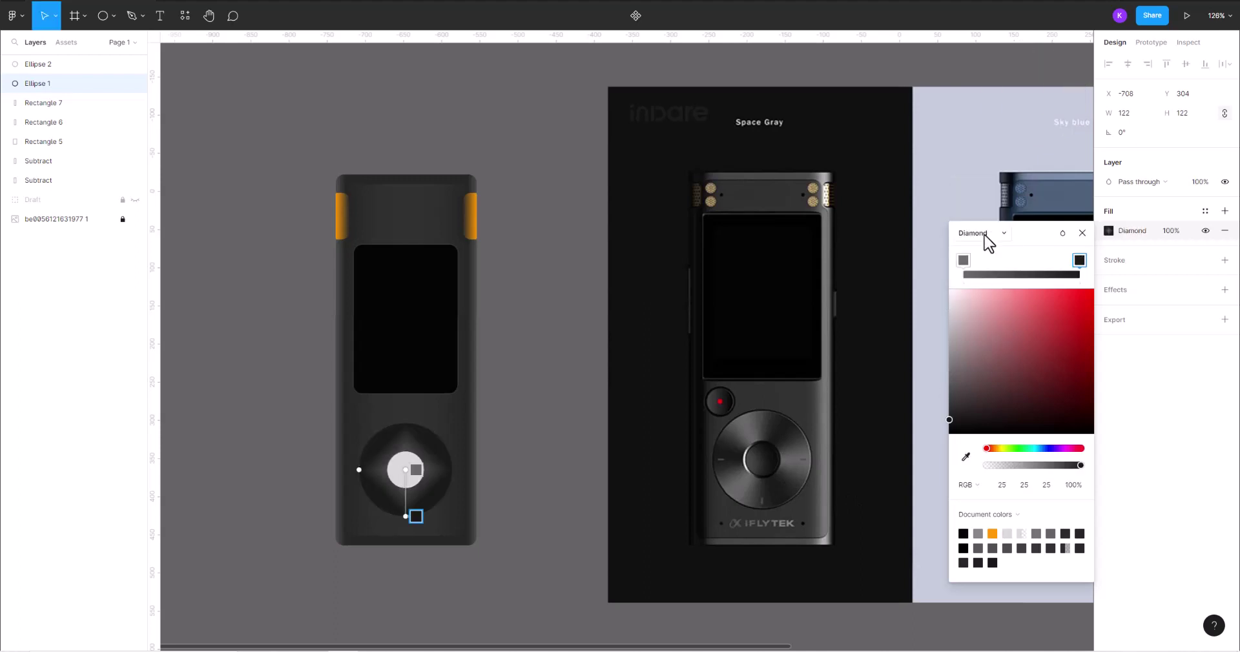
- Tune the diamond gradient stops to sampled dark greys with a mid-grey left stop
scroll(348, 504, "up", 3)
scroll(646, 420, "right", 2)
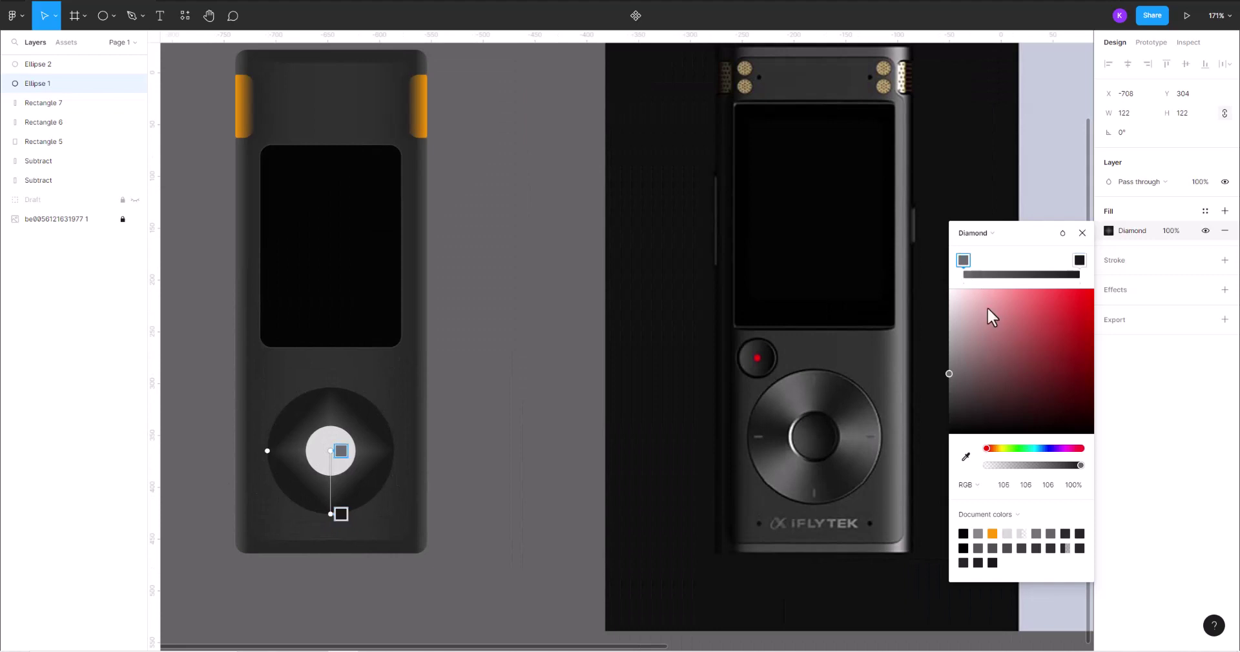
left_click_drag(988, 311, 930, 273)
left_click(967, 458)
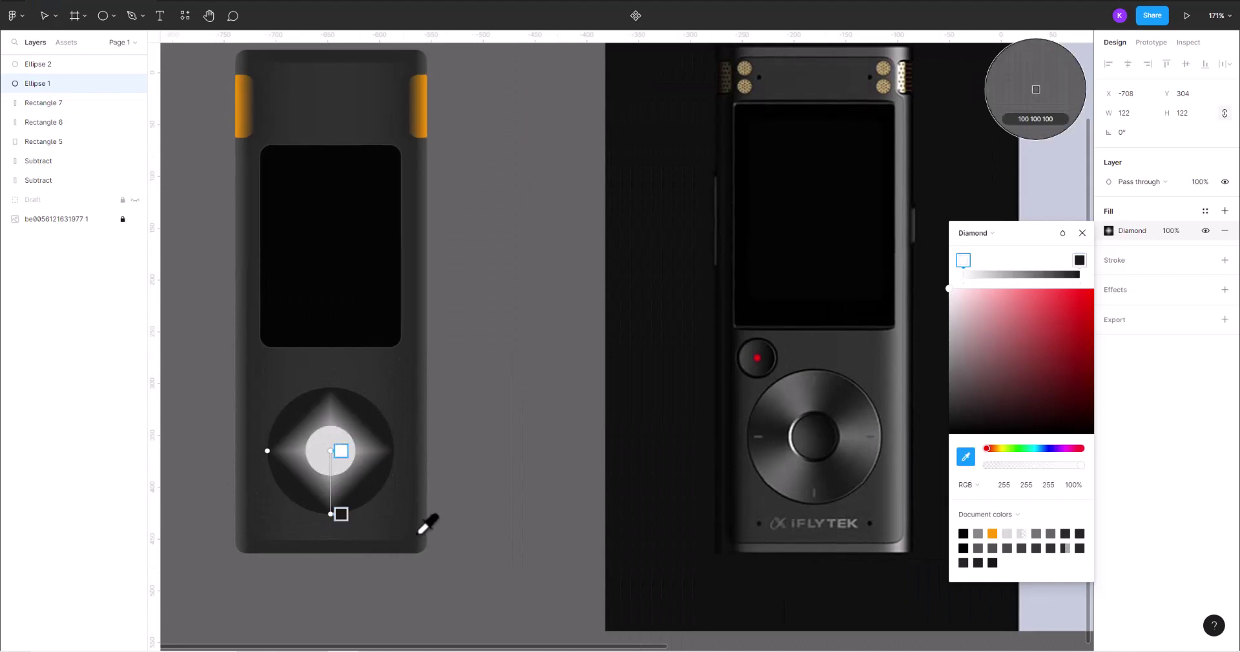
left_click(877, 456)
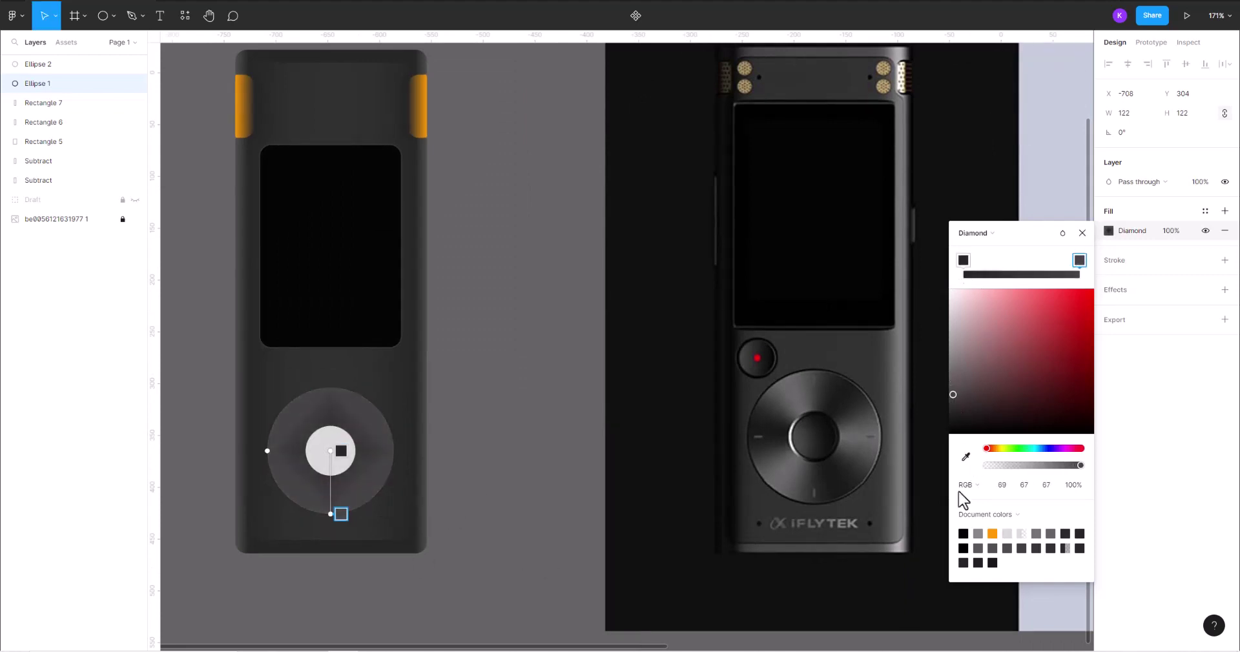
left_click(967, 458)
left_click(366, 378)
mouse_move(961, 411)
left_mouse_down()
mouse_move(944, 434)
mouse_move(955, 365)
mouse_move(949, 393)
left_mouse_up()
left_click(963, 260)
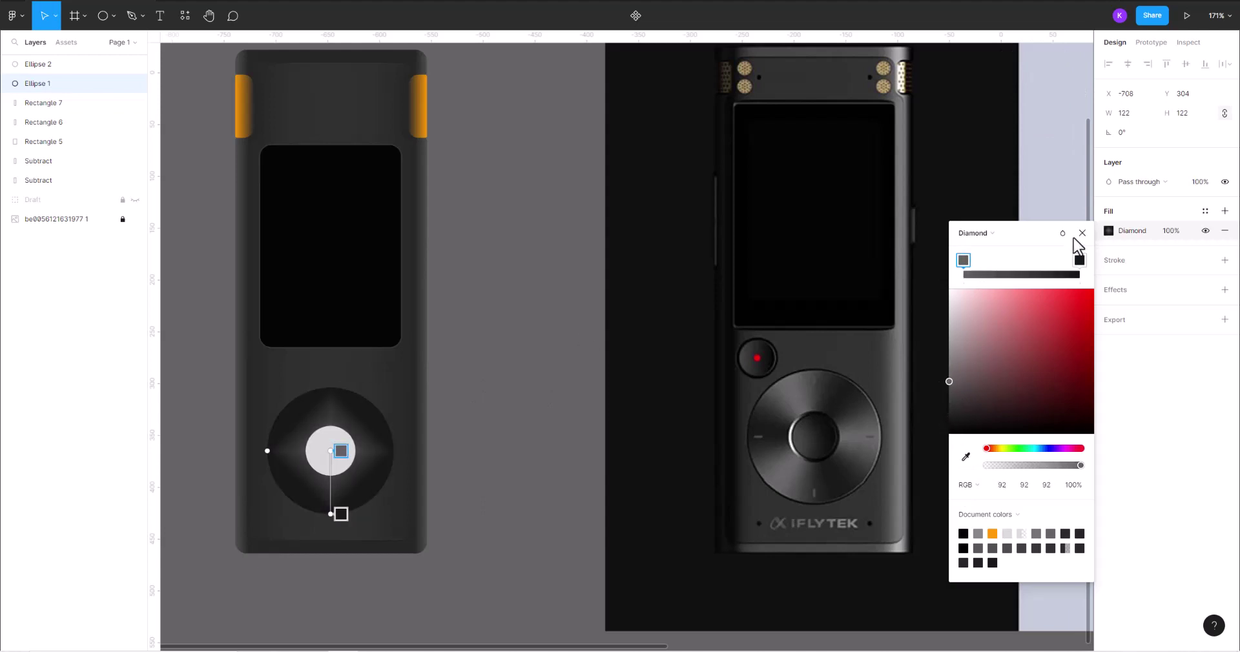
left_click(1082, 233)
- Select the small inner circle and start editing its fill colour
left_click(290, 489)
double_click(330, 451)
left_click(1108, 230)
- Eyedrop a dark grey (262525) onto the inner wheel circle
left_click_drag(1002, 387, 934, 421)
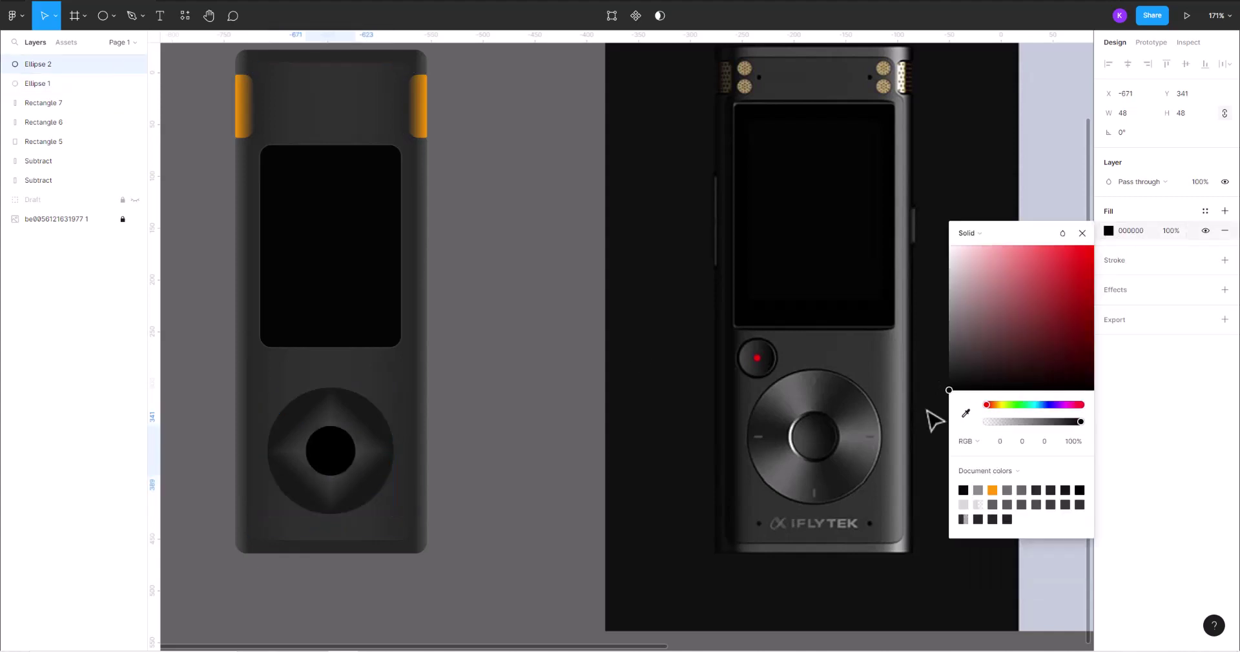
left_click(966, 414)
left_click(378, 375)
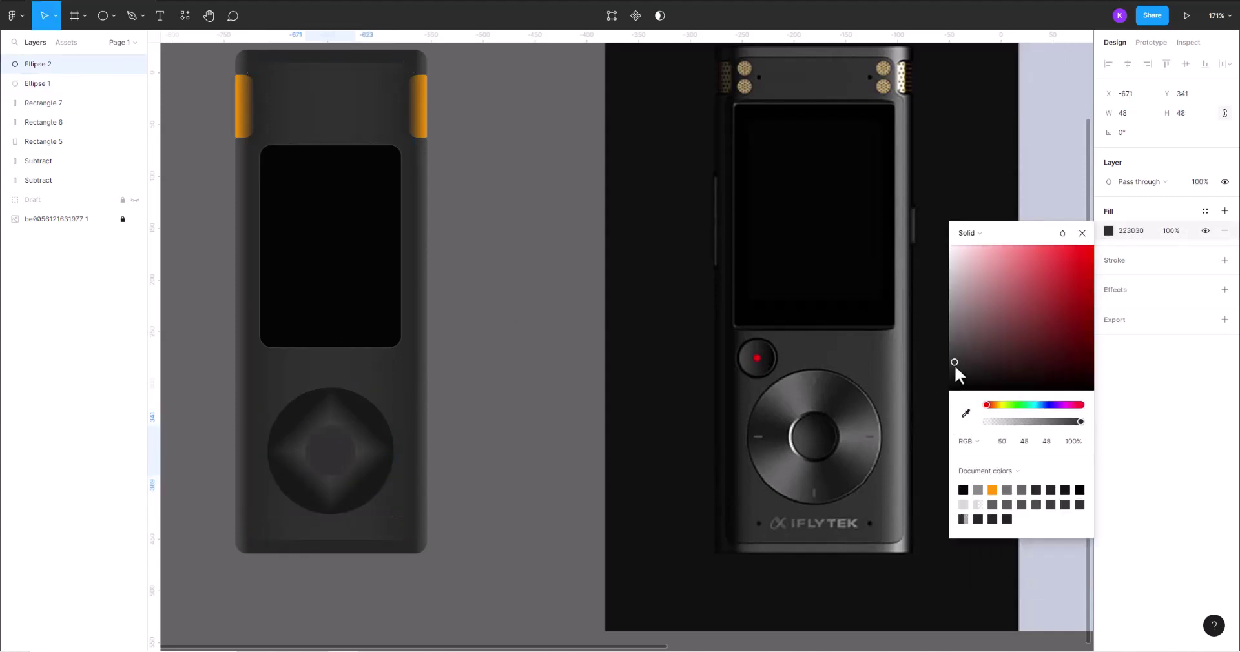
left_click_drag(955, 368, 952, 378)
left_click(966, 413)
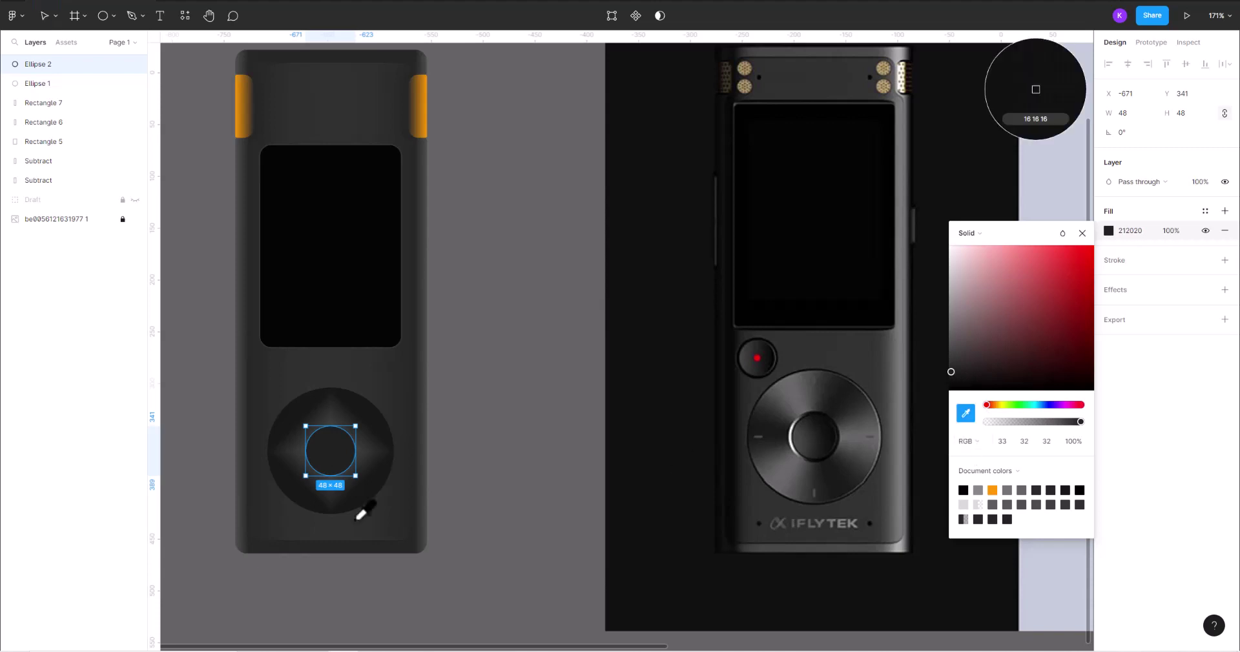
left_click(324, 556)
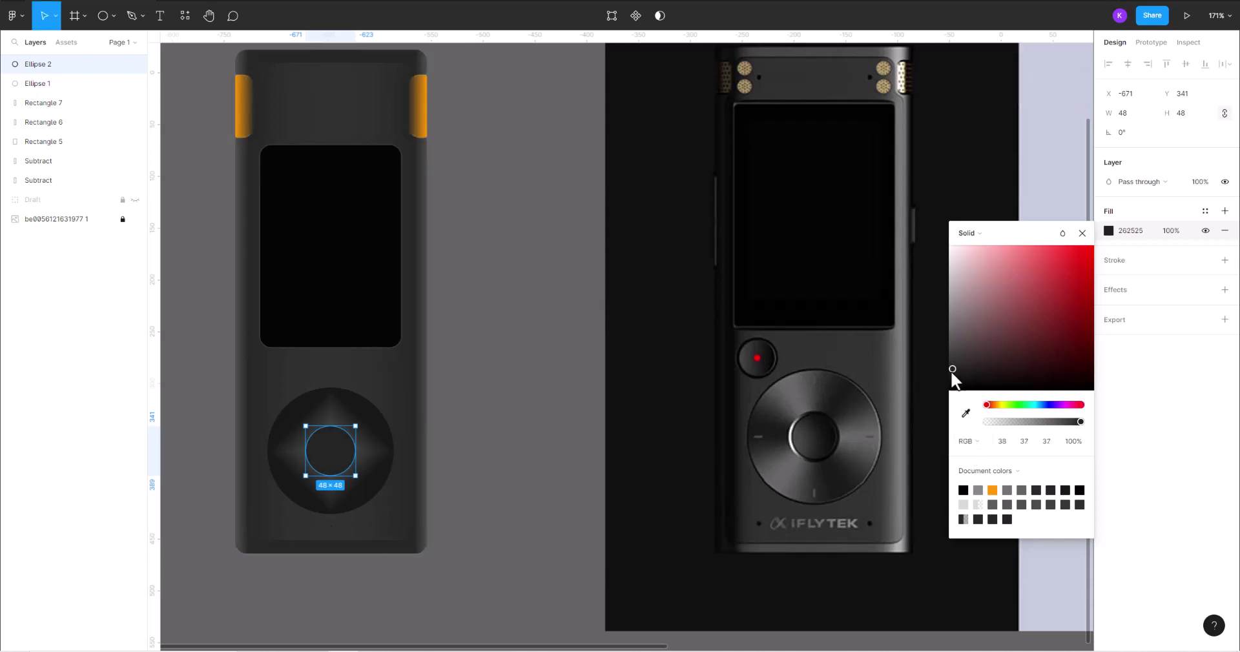
left_click(614, 367)
scroll(543, 419, "up", 3)
left_click(498, 287)
scroll(498, 288, "down", 2)
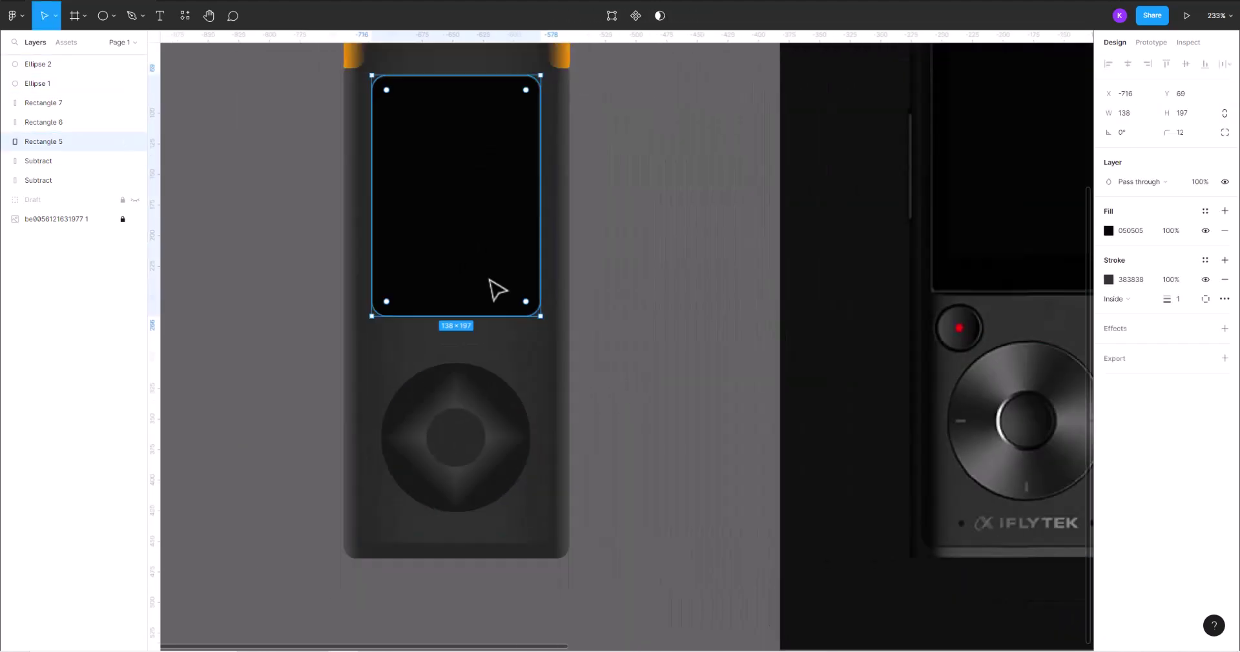
scroll(540, 497, "down", 2)
left_click(652, 484)
scroll(655, 484, "down", 2)
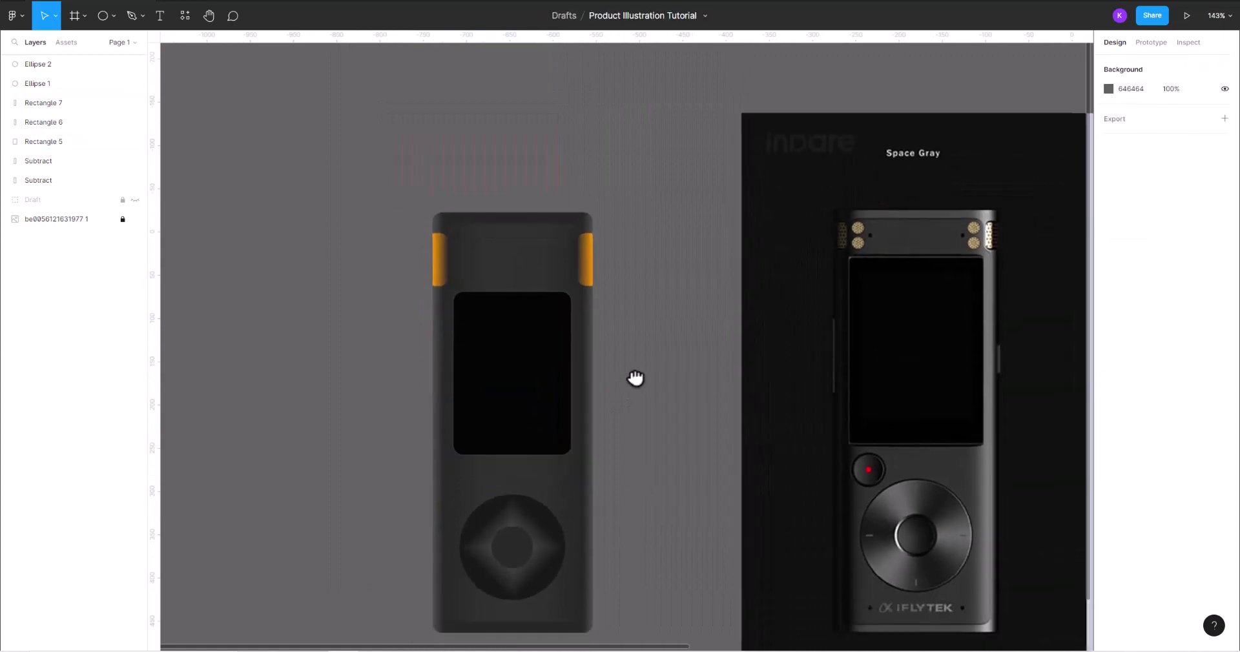
scroll(634, 379, "down", 2)
- Copy the inner circle above-left of the wheel as a darker round button
left_click(501, 492)
left_click(548, 505, "shift")
left_click(590, 520)
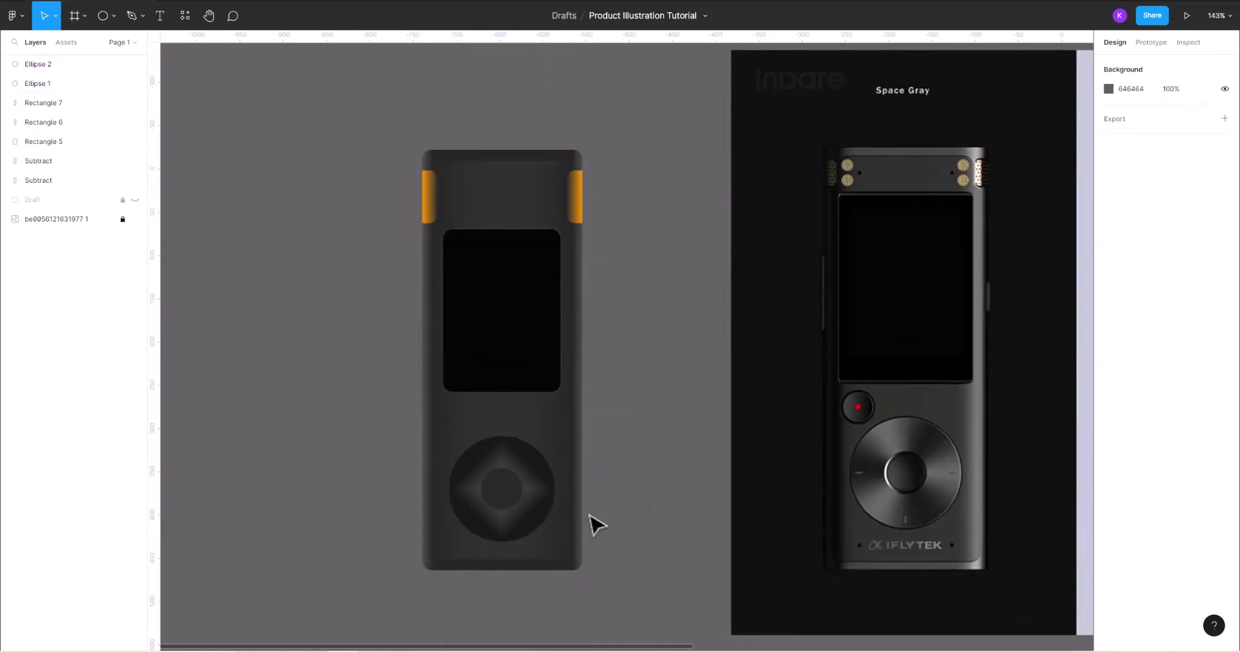
scroll(589, 520, "up", 3)
left_click(474, 500)
key("ctrl+c")
key("ctrl+v")
mouse_move(474, 500)
left_mouse_down()
mouse_move(424, 402)
mouse_move(436, 405)
left_mouse_up()
left_click(1109, 230)
left_click_drag(958, 372, 949, 388)
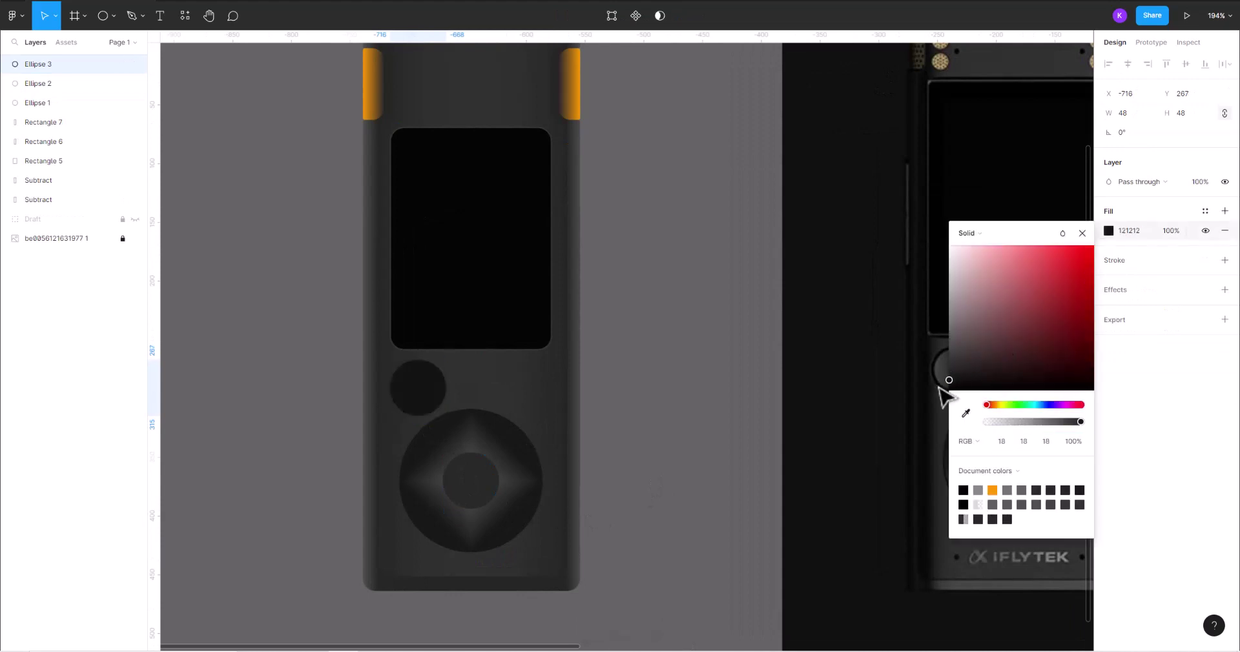
left_click(648, 390)
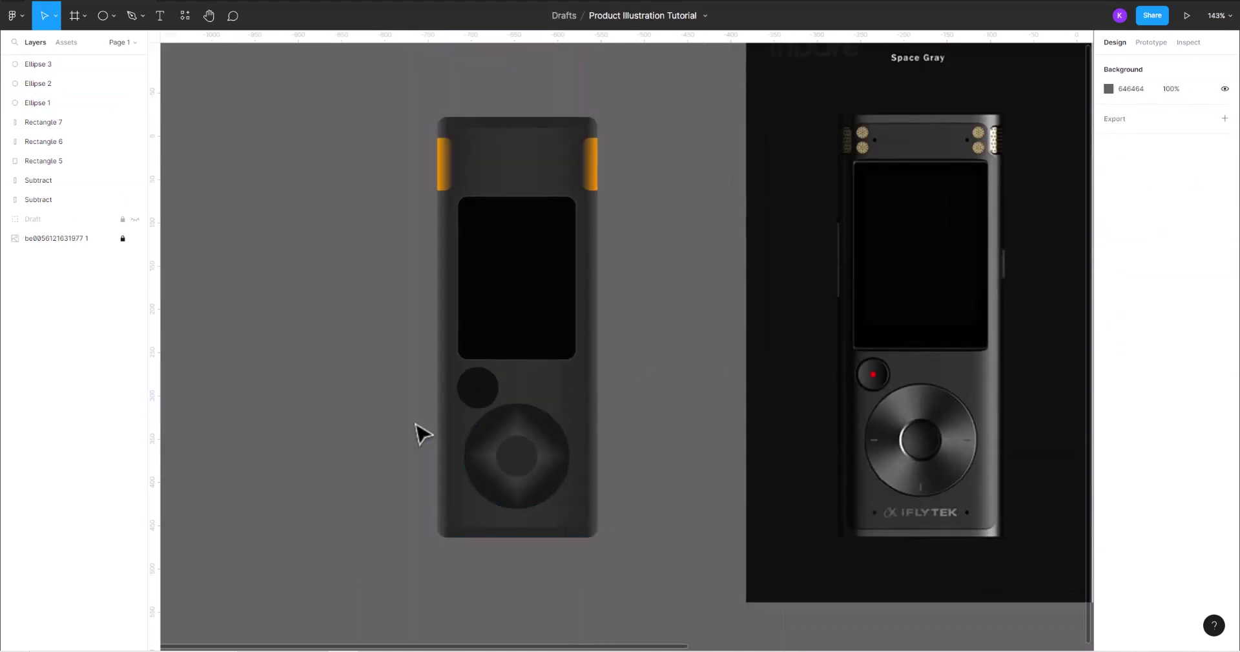
- Copy the button, shrink the copy to a 7×7 dot near the bottom, and duplicate it
scroll(420, 432, "up", 5)
left_click(609, 360)
left_click(371, 342)
scroll(372, 342, "down", 4)
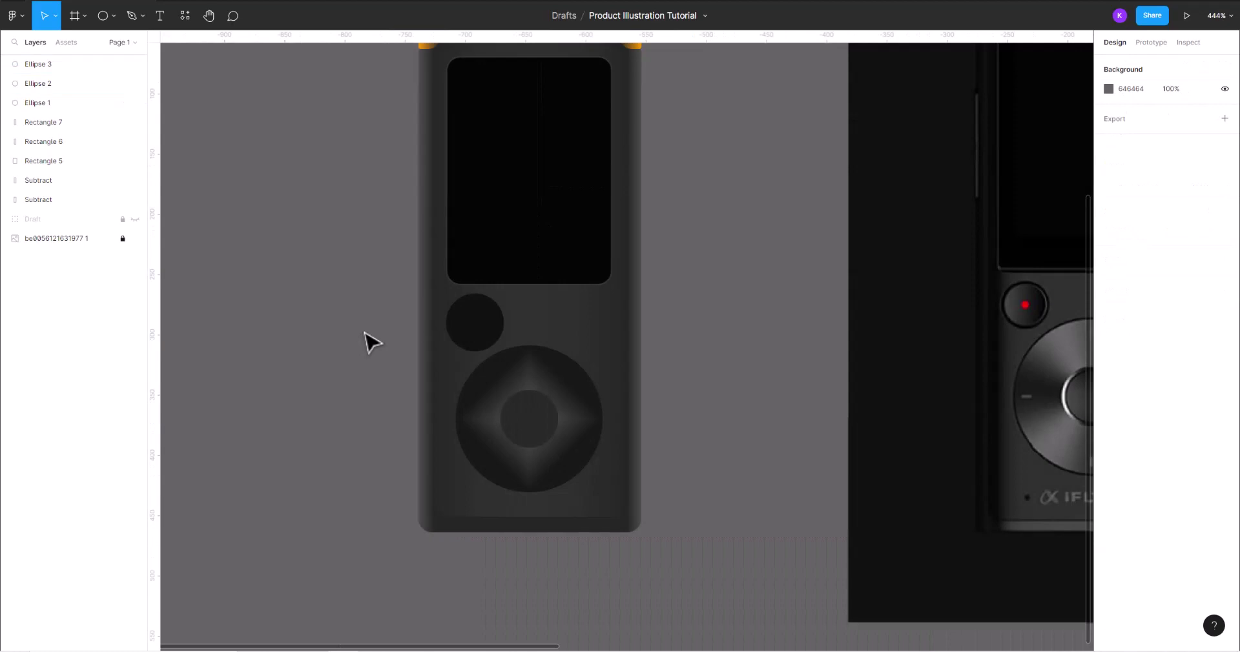
left_click(476, 327)
key("ctrl+c")
key("ctrl+v")
left_click_drag(476, 327, 476, 494)
scroll(476, 498, "up", 6)
mouse_move(609, 366)
left_mouse_down()
mouse_move(396, 580)
mouse_move(365, 541)
mouse_move(736, 557)
left_mouse_up()
scroll(375, 545, "down", 3)
key("ctrl+c")
key("ctrl+v")
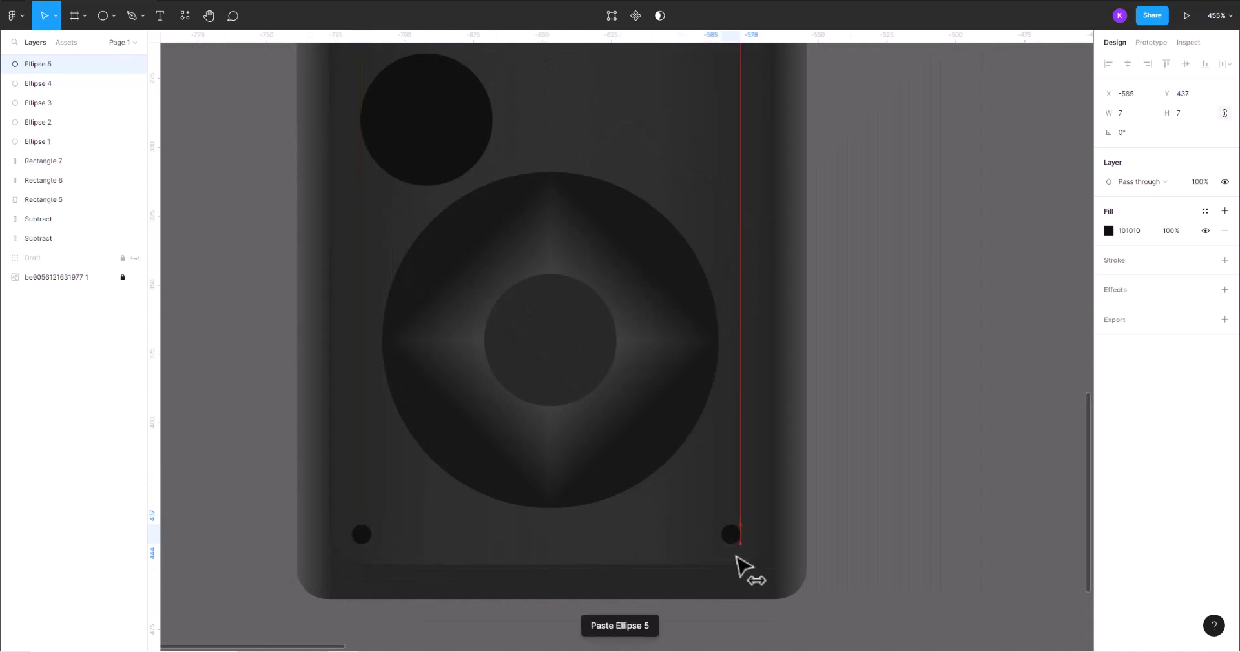
- Position the two 7×7 dots at the bottom corners and group them
scroll(715, 601, "up", 2)
scroll(421, 584, "down", 2)
left_click(360, 598)
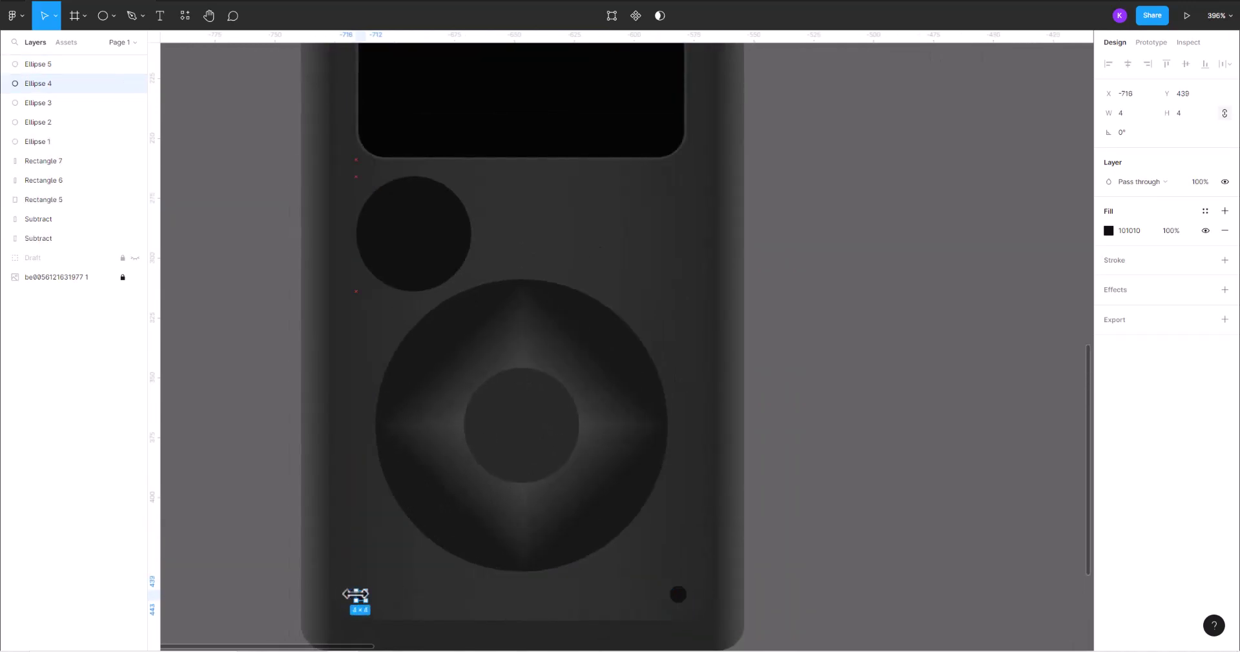
left_click_drag(366, 595, 373, 595)
left_click(678, 595)
mouse_move(678, 595)
left_mouse_down()
mouse_move(662, 595)
mouse_move(683, 604)
left_mouse_up()
left_click(364, 595, "shift")
key("ctrl+g")
scroll(885, 494, "down", 5)
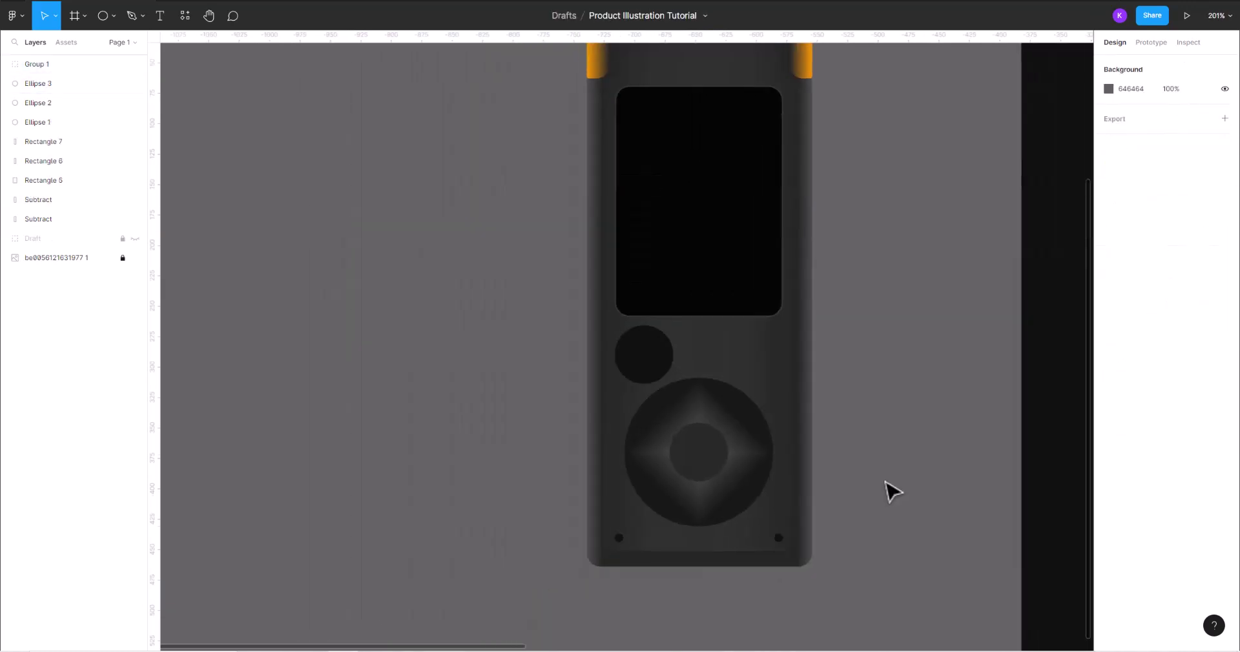
left_click_drag(889, 493, 555, 562)
scroll(562, 534, "right", 3)
scroll(603, 533, "up", 1, "ctrl")
scroll(534, 533, "left", 4)
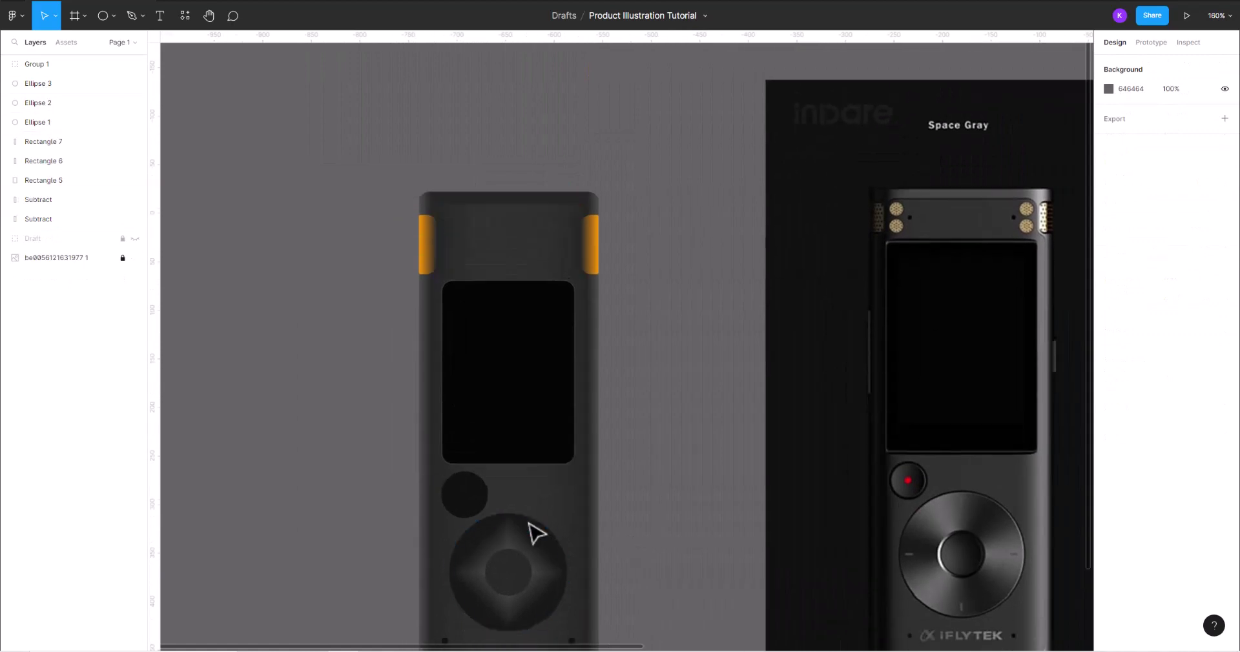
- Make the body gradient's right stop transparent and add a mid-grey 151,151,151 middle stop
left_click(556, 434)
left_click(1110, 231)
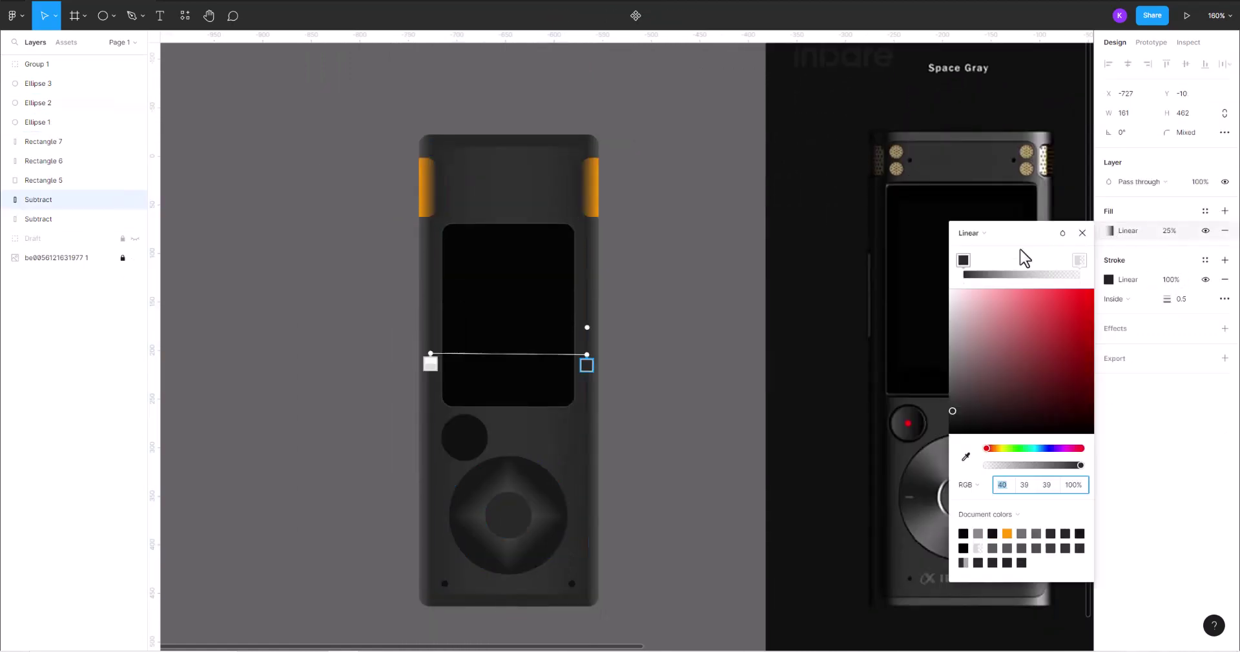
left_click(1010, 260)
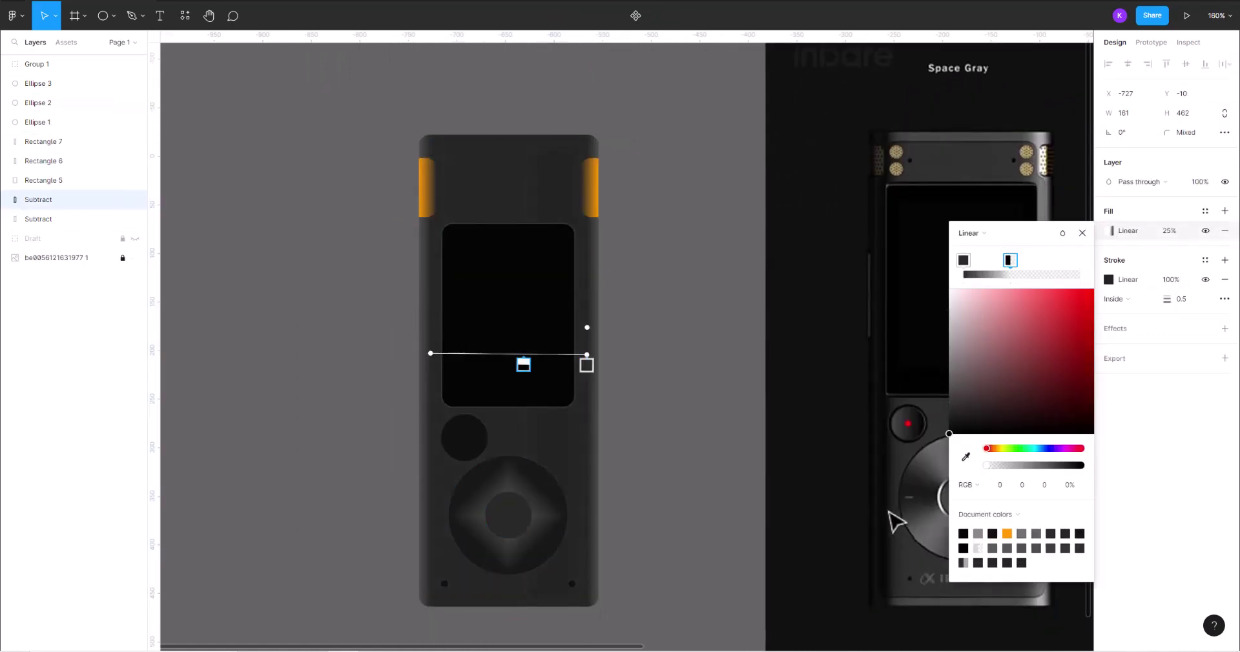
mouse_move(1069, 475)
left_mouse_down()
mouse_move(1119, 469)
mouse_move(989, 471)
left_mouse_up()
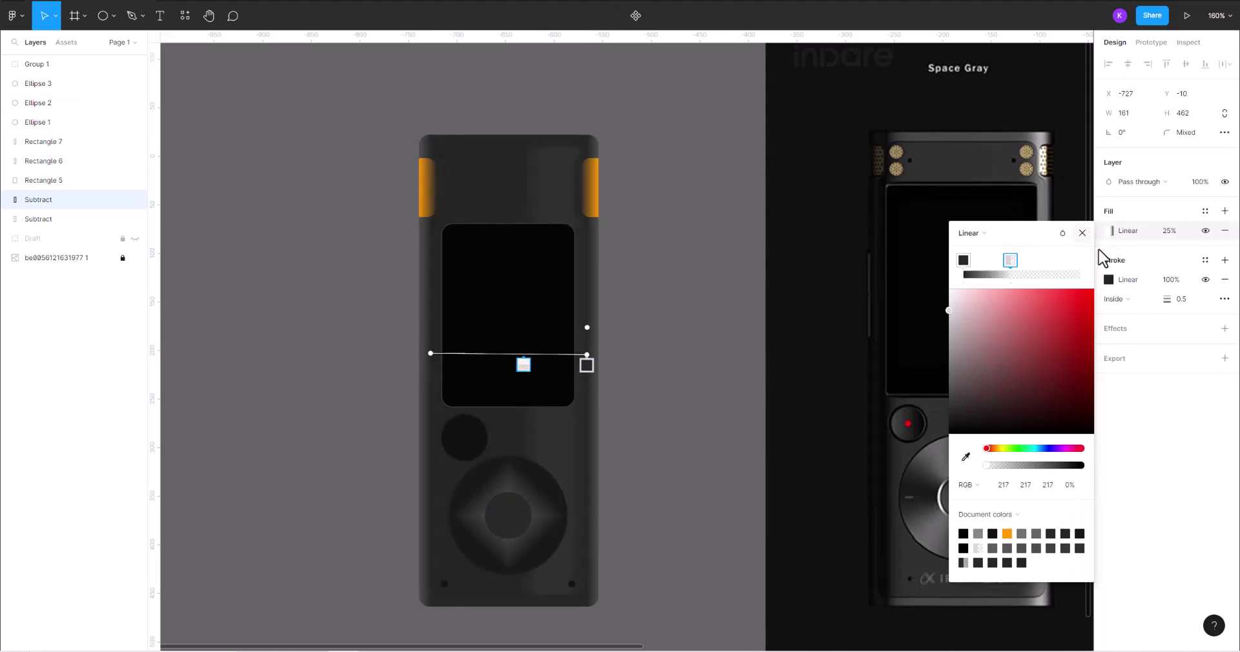
left_click(1079, 260)
left_click_drag(967, 405, 940, 459)
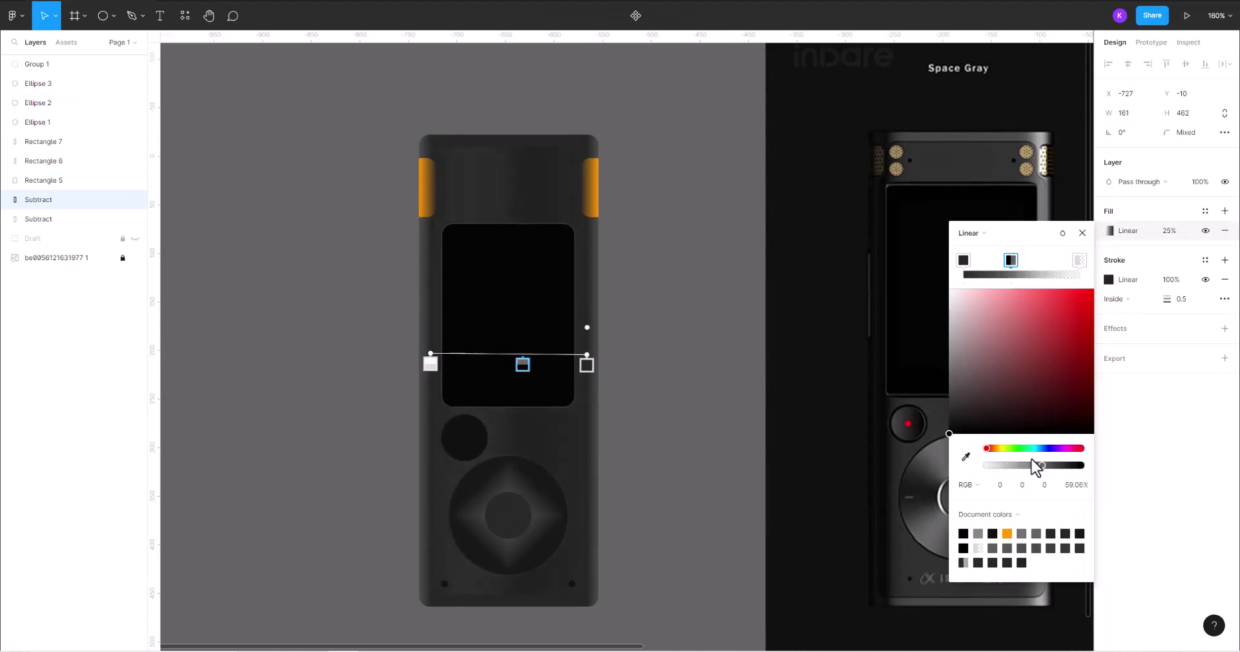
mouse_move(523, 364)
left_mouse_down()
mouse_move(497, 364)
mouse_move(510, 365)
left_mouse_up()
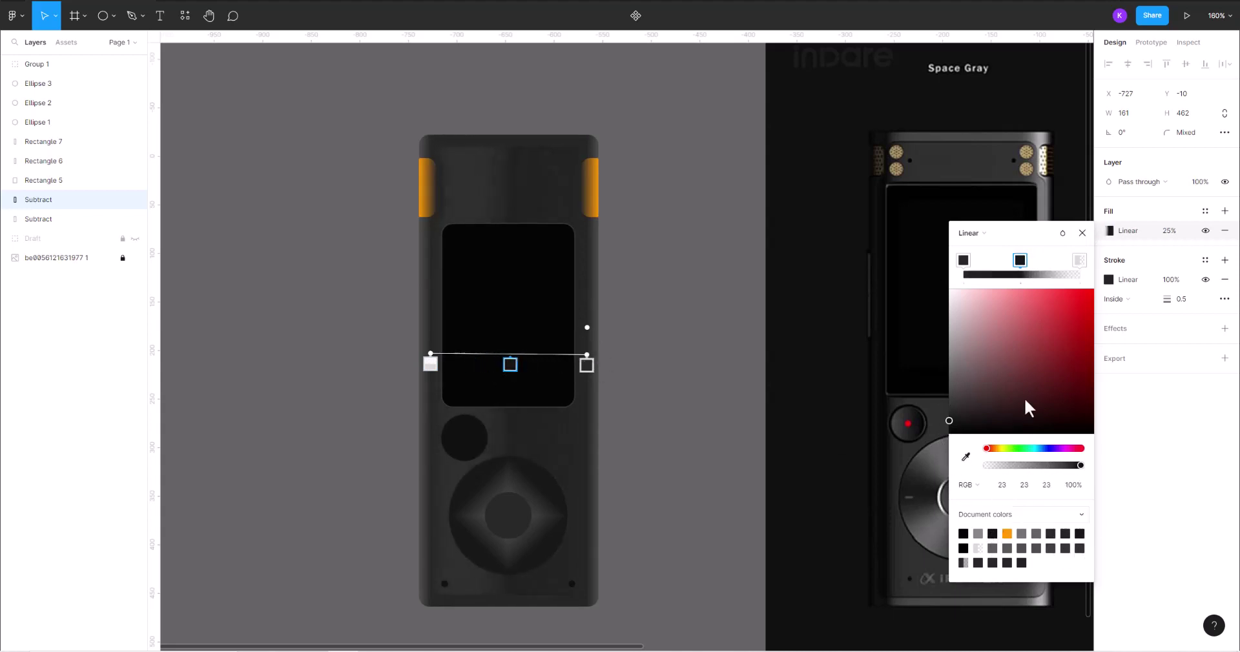
scroll(583, 321, "down", 5)
left_click_drag(1003, 331, 935, 348)
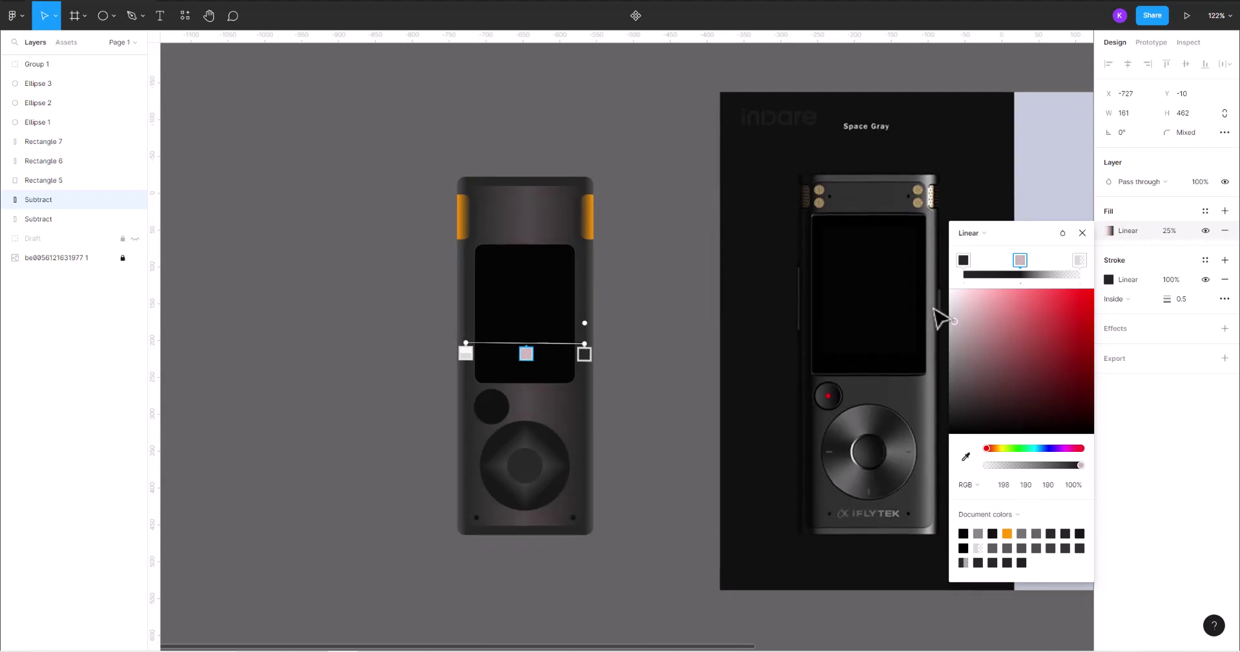
left_click_drag(554, 354, 565, 354)
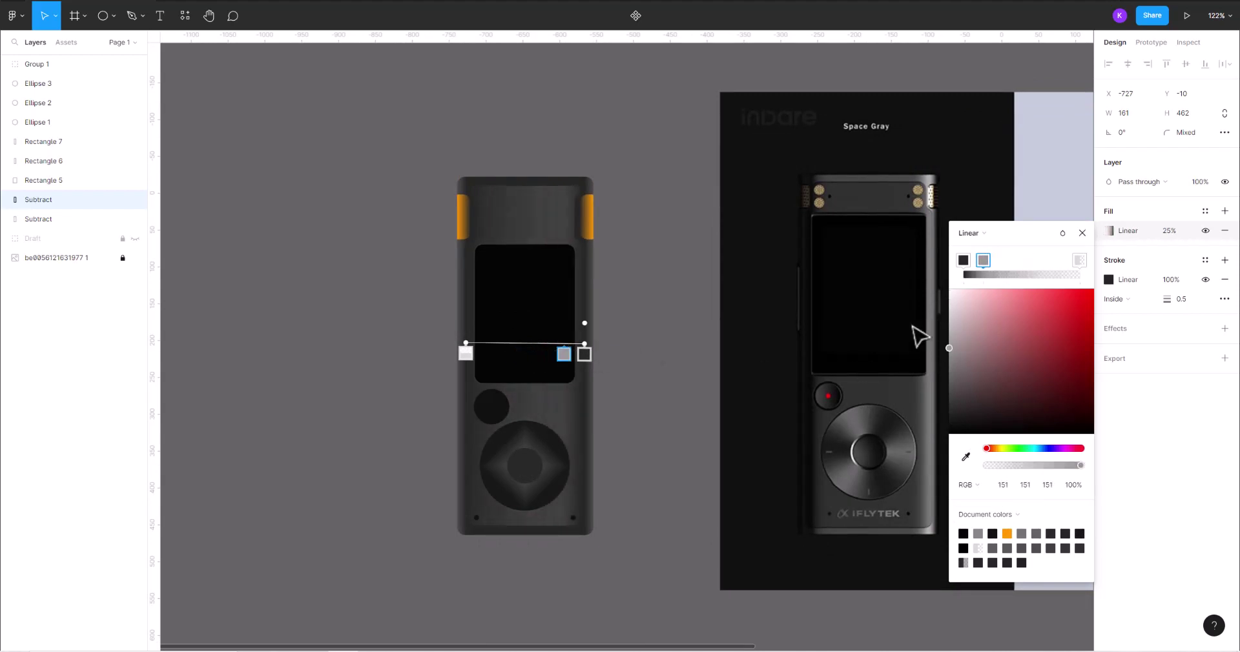
left_click(620, 362)
- Stretch the screen rectangle's top edge, then undo it to keep it at 138×190
left_click(540, 258)
left_click_drag(530, 244, 530, 213)
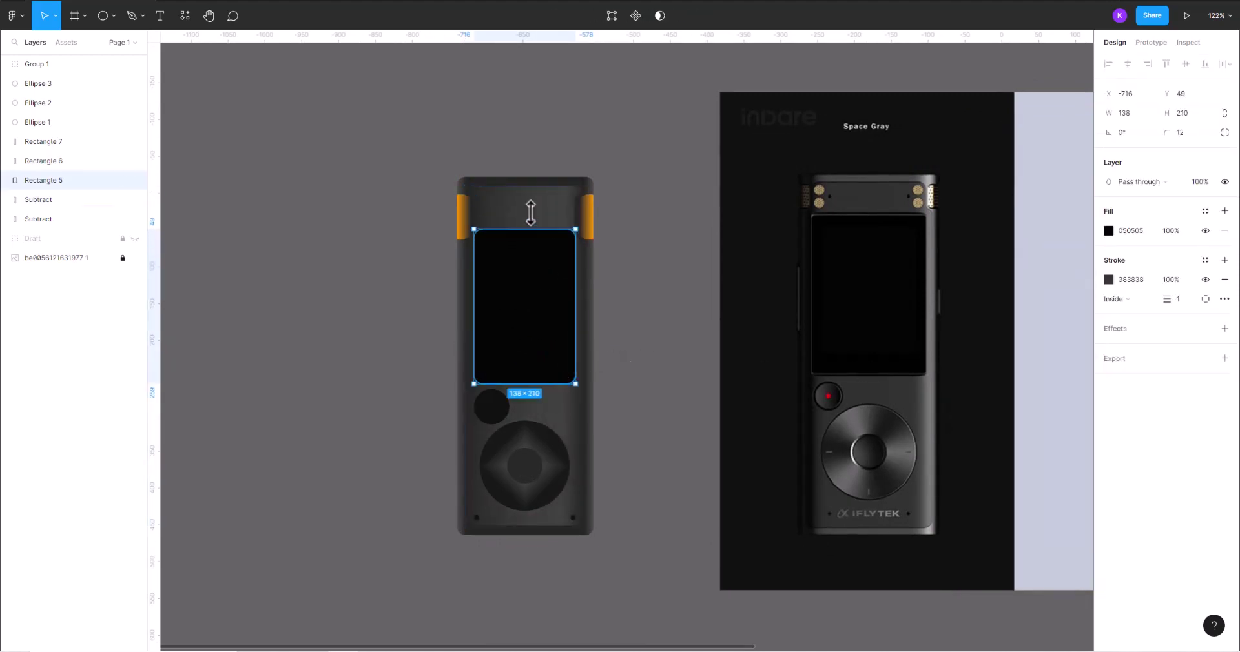
scroll(524, 247, "up", 3)
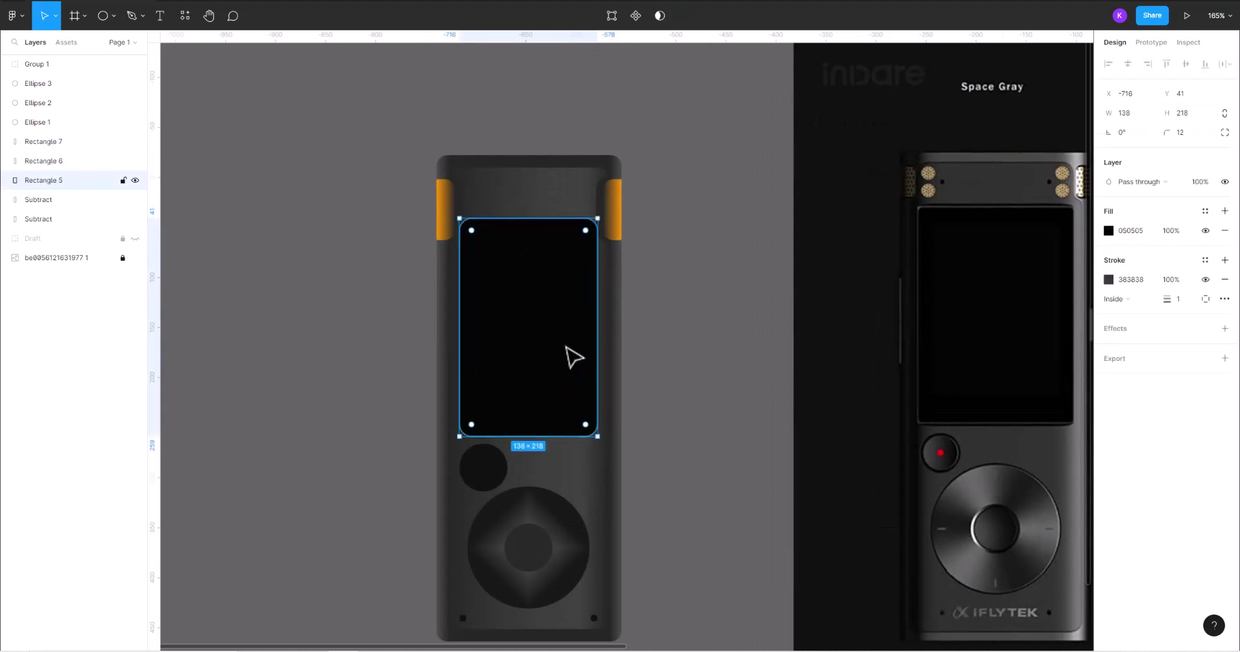
left_click(736, 397)
scroll(736, 397, "up", 3)
key("ctrl+z")
key("ctrl+z")
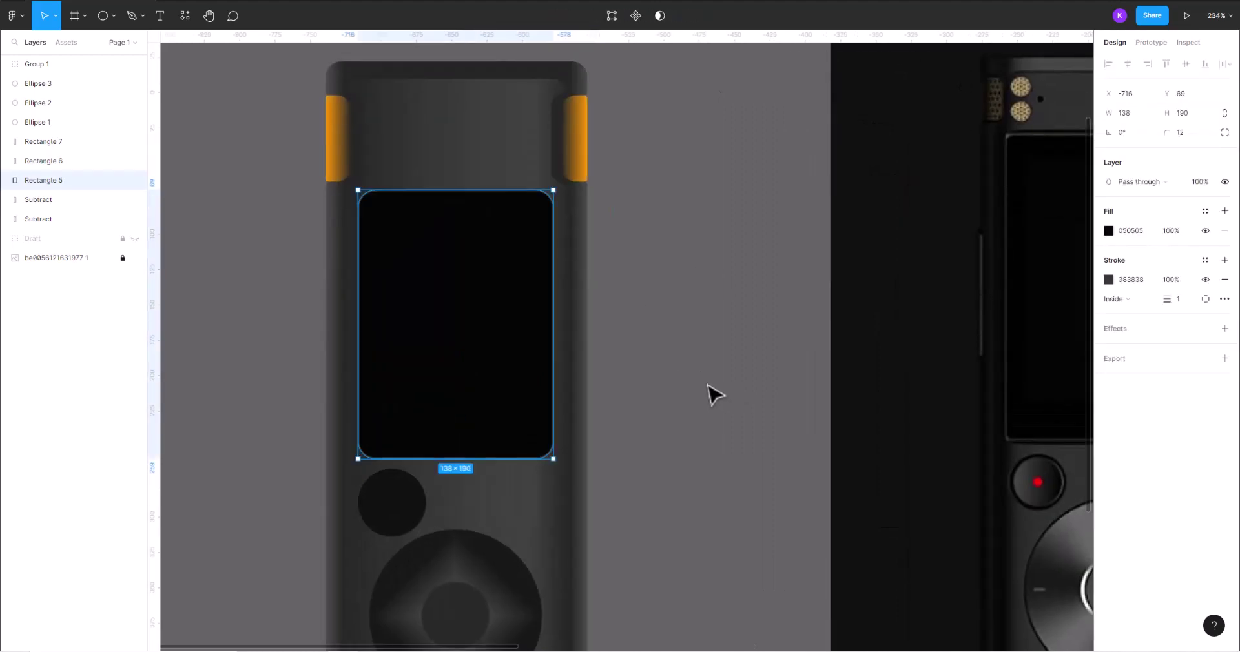
key("Escape")
scroll(717, 426, "up", 2)
scroll(723, 465, "down", 3)
scroll(620, 400, "right", 3)
scroll(526, 343, "up", 4)
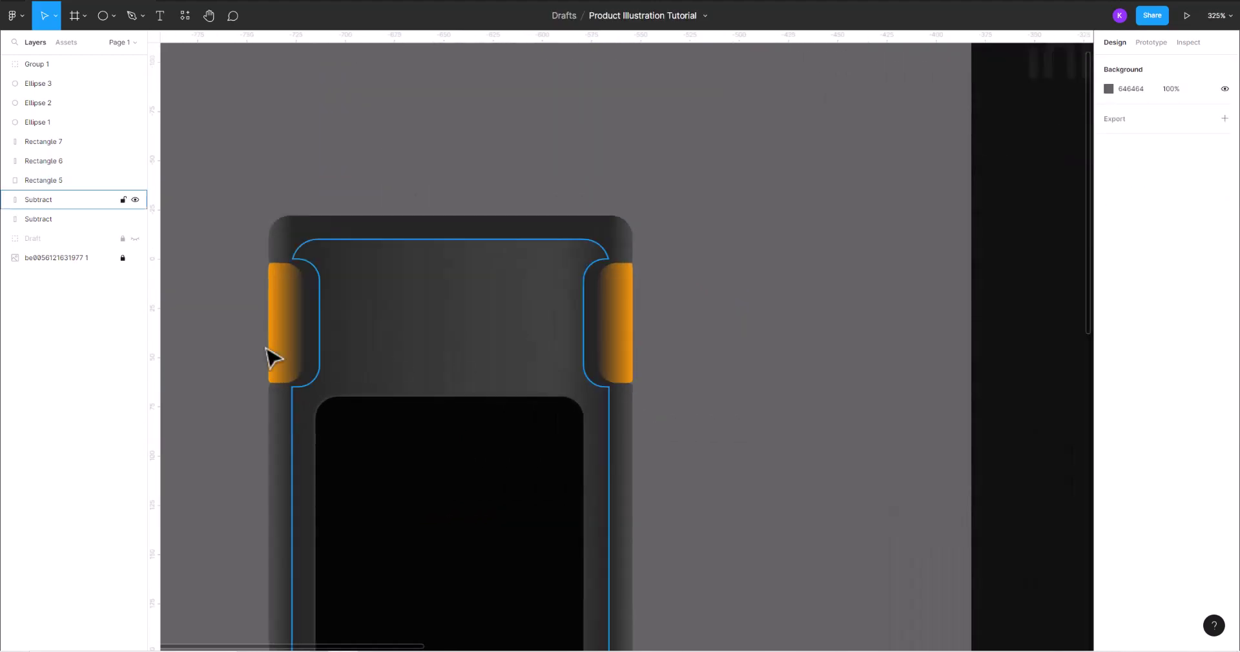
- Draw a circle with the Ellipse tool and move it onto the device top
left_click(111, 17)
left_click(97, 85)
scroll(332, 257, "down", 3)
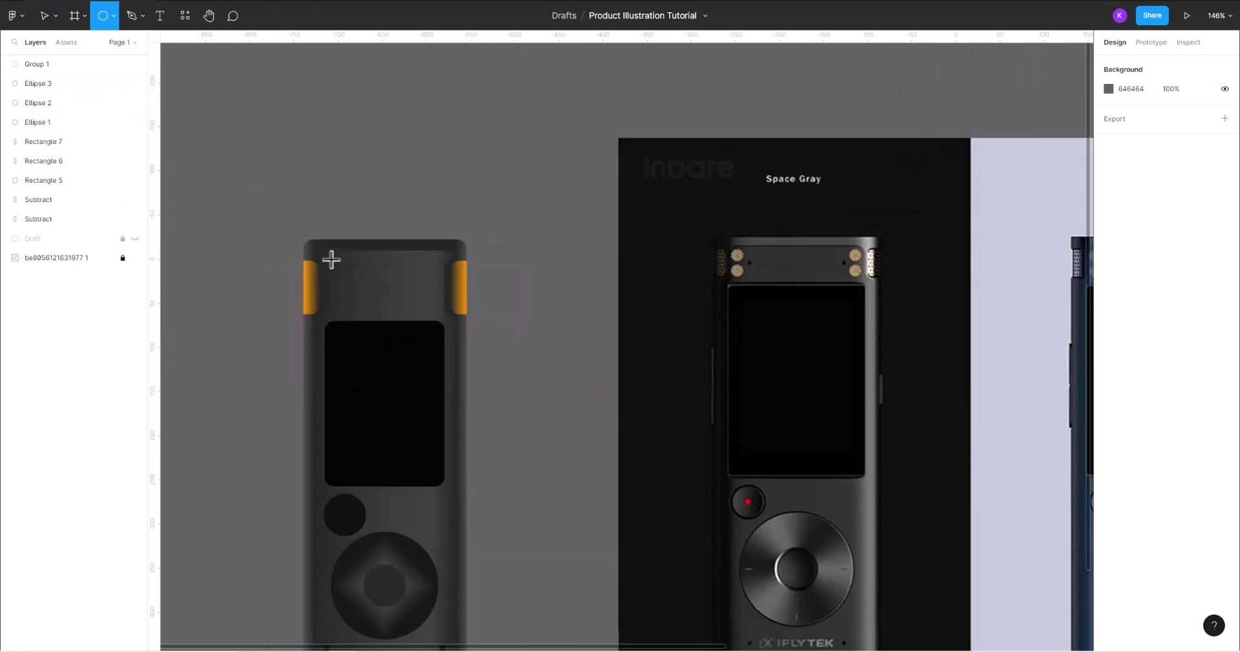
scroll(313, 269, "up", 3)
scroll(313, 269, "up", 5)
scroll(470, 243, "left", 3)
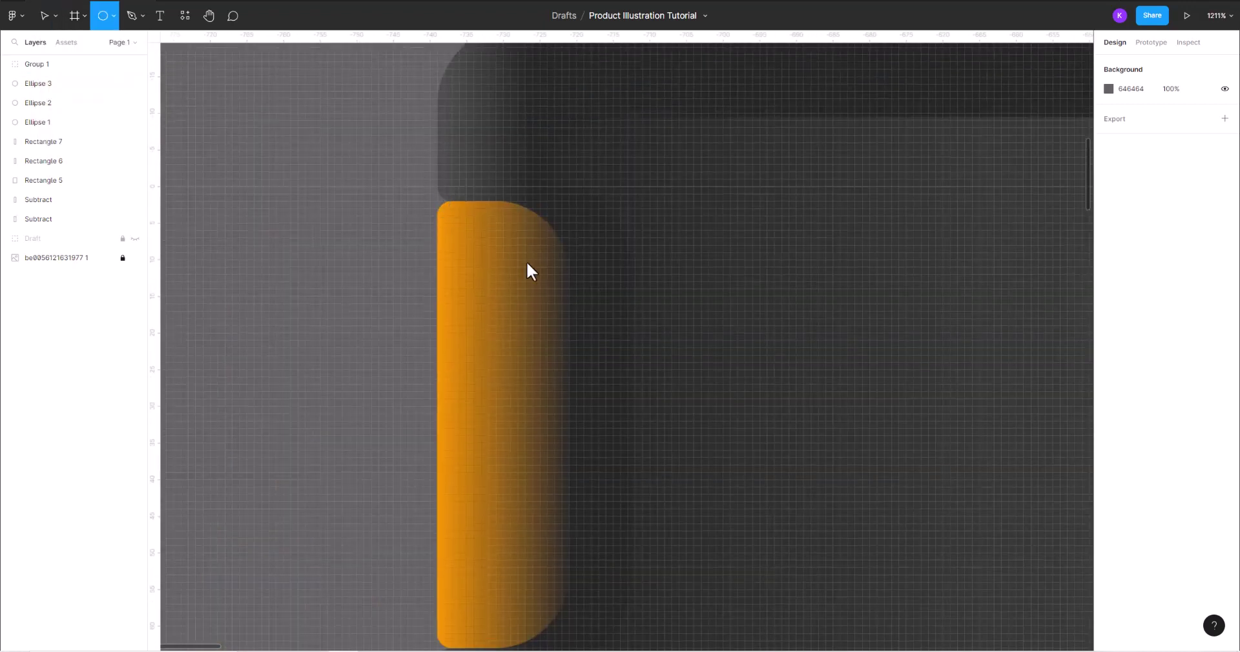
left_click_drag(438, 201, 562, 326)
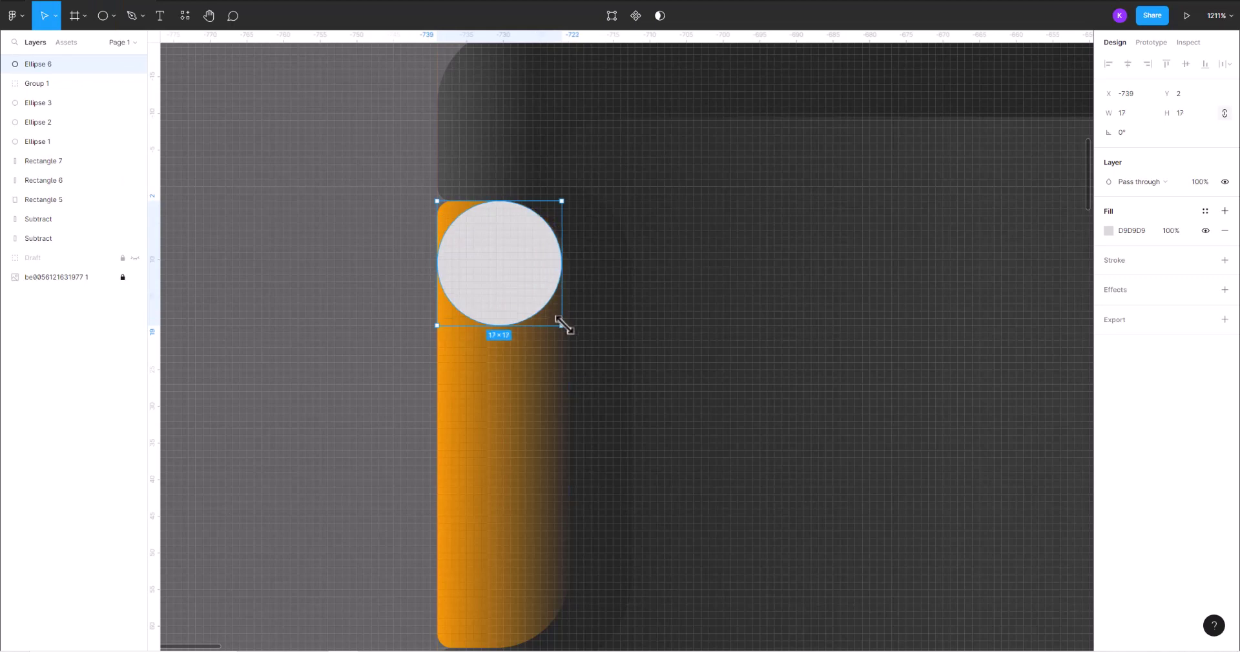
scroll(563, 325, "down", 5)
left_click_drag(552, 305, 633, 305)
left_click(406, 316)
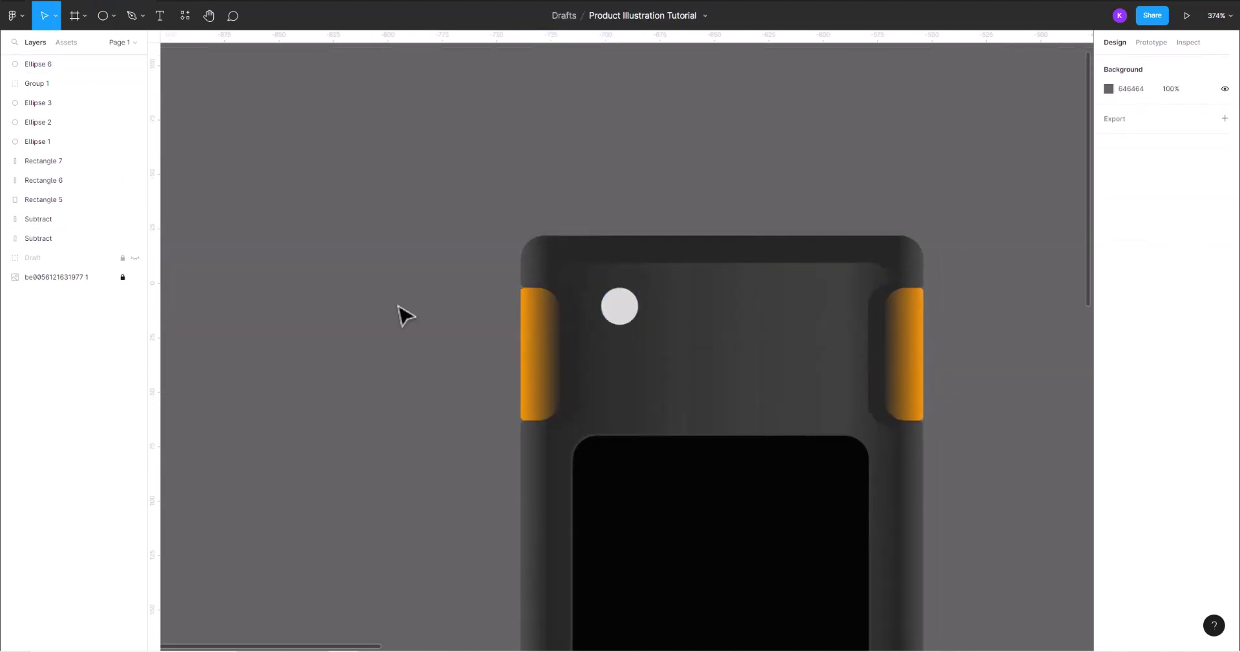
scroll(404, 314, "down", 3)
scroll(640, 323, "up", 3)
- Paste a second circle below the first, then duplicate the pair into a 2×2 set
key("ctrl+v")
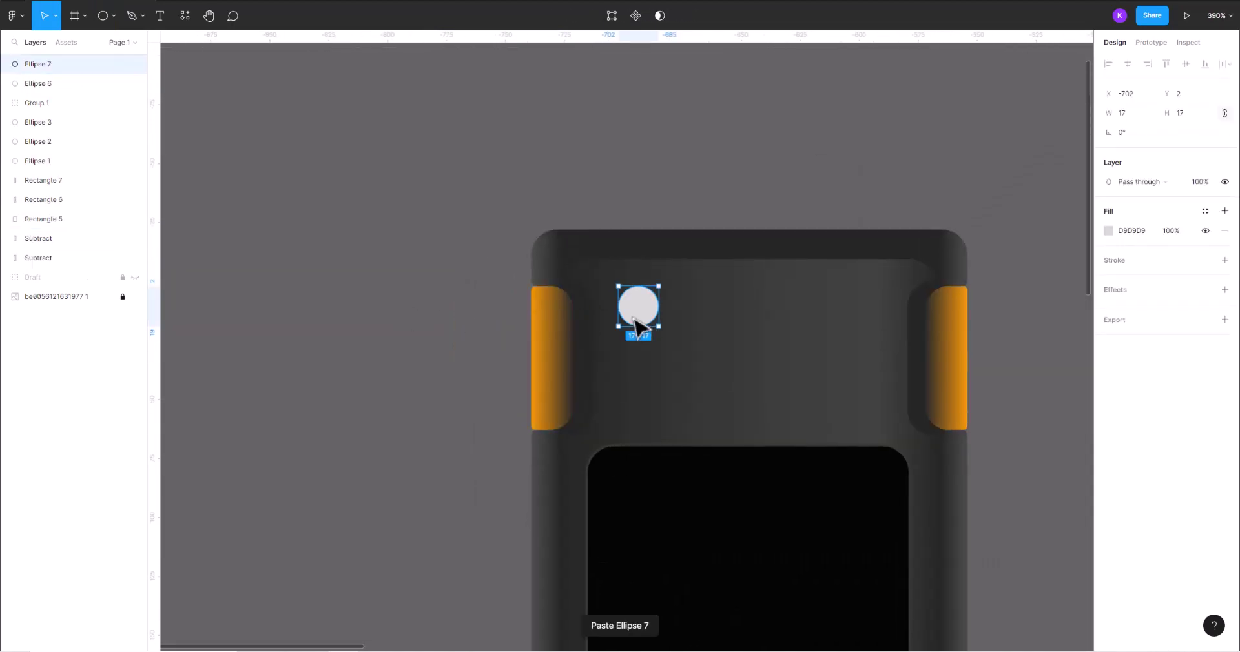
mouse_move(634, 320)
left_mouse_down()
mouse_move(640, 372)
mouse_move(675, 415)
left_mouse_up()
left_click(638, 306, "shift")
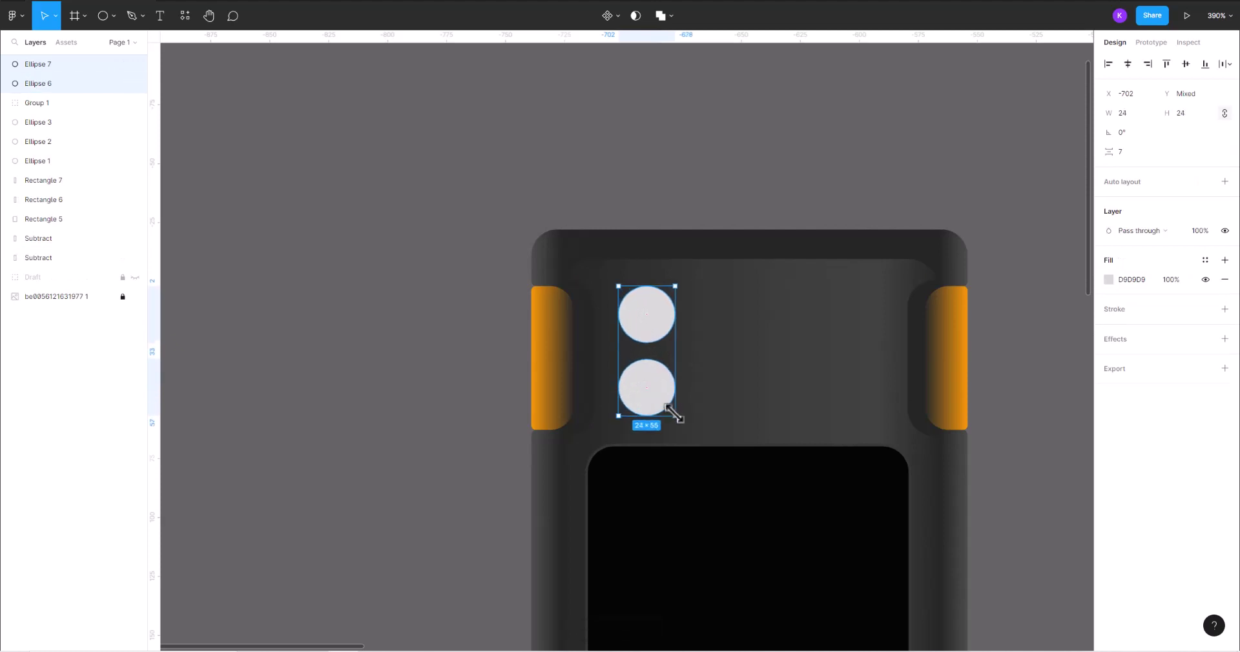
left_click(387, 358)
scroll(388, 359, "down", 3)
scroll(387, 358, "up", 3)
left_click(617, 384)
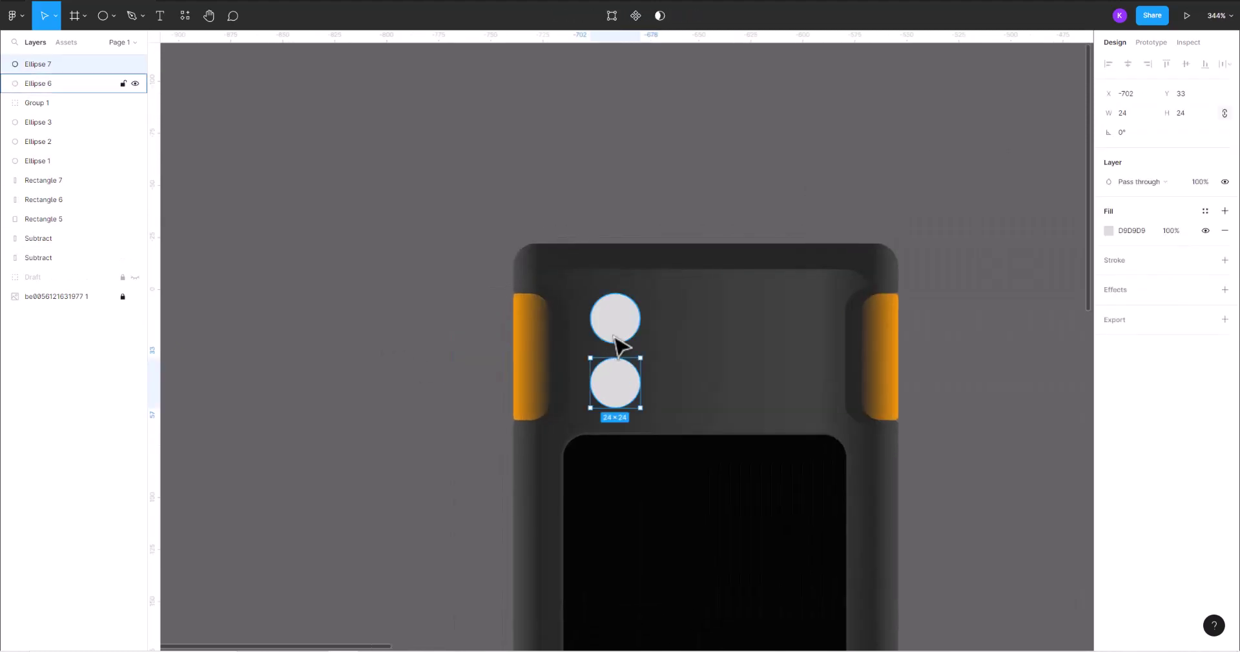
left_click(615, 336, "shift")
left_click_drag(615, 336, 802, 336)
key("ctrl+c")
key("ctrl+v")
- Group the four circles and fill them with the orange tab colour via the eyedropper
left_click(617, 332, "shift")
left_click(623, 391, "shift")
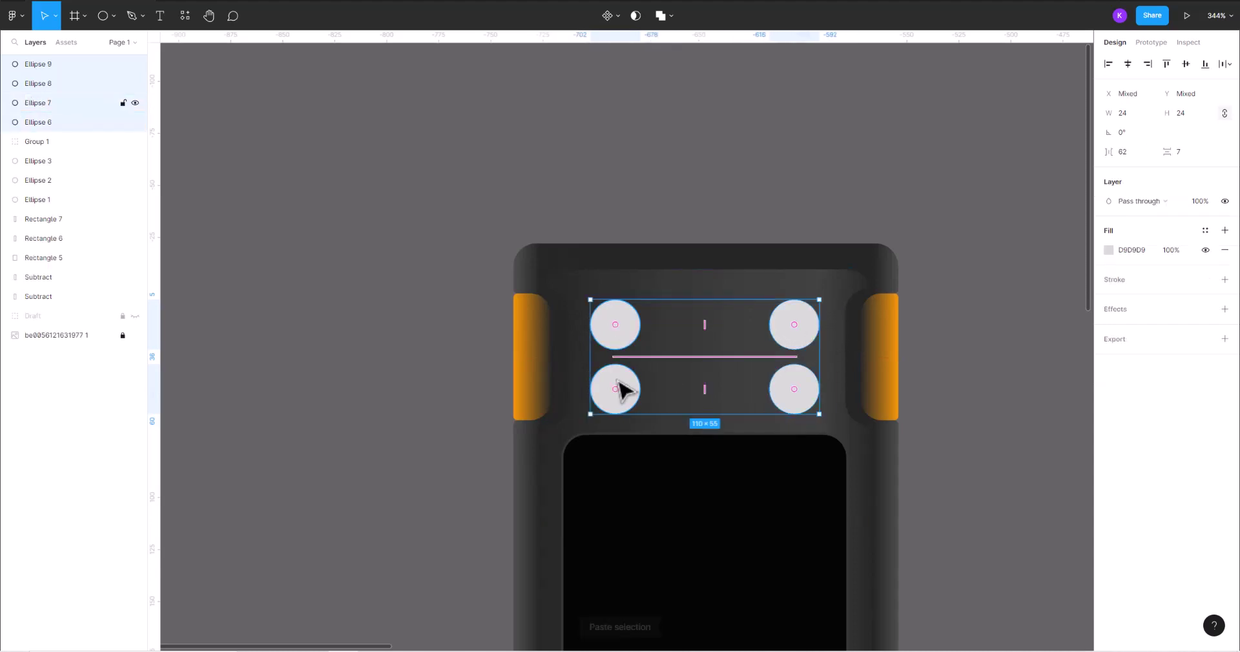
key("ctrl+g")
left_click(693, 313, "shift")
left_click(861, 122)
scroll(861, 123, "down", 5)
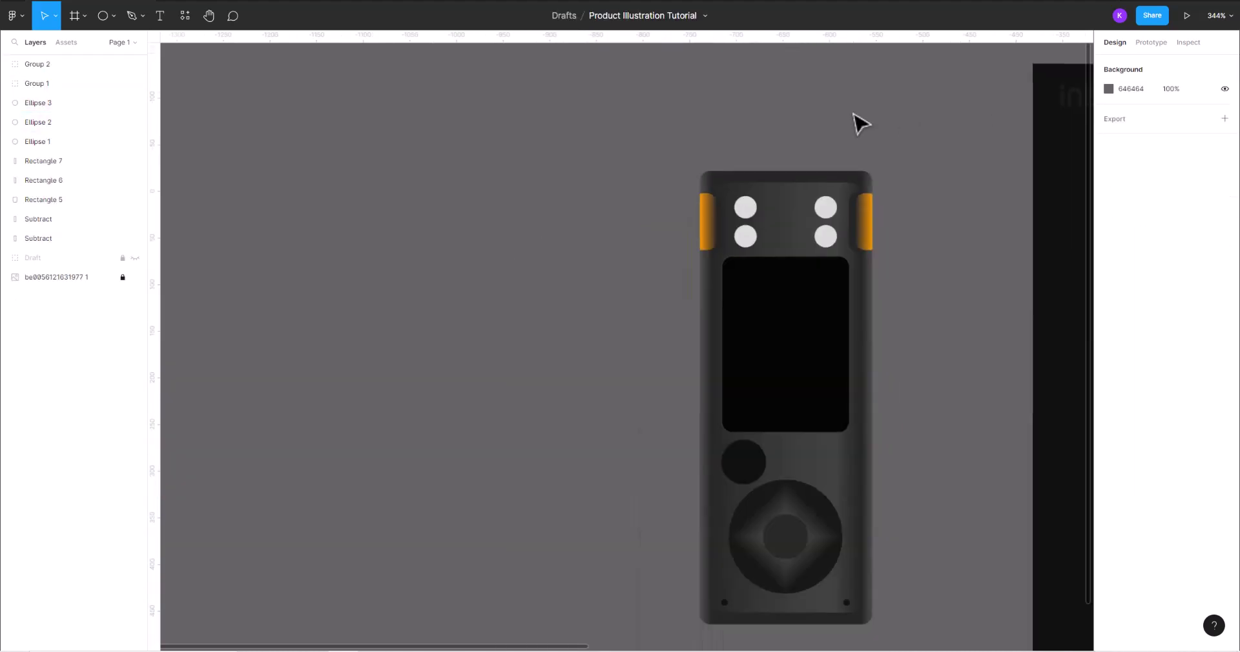
left_click(753, 257)
key("i")
key("Escape")
key("Escape")
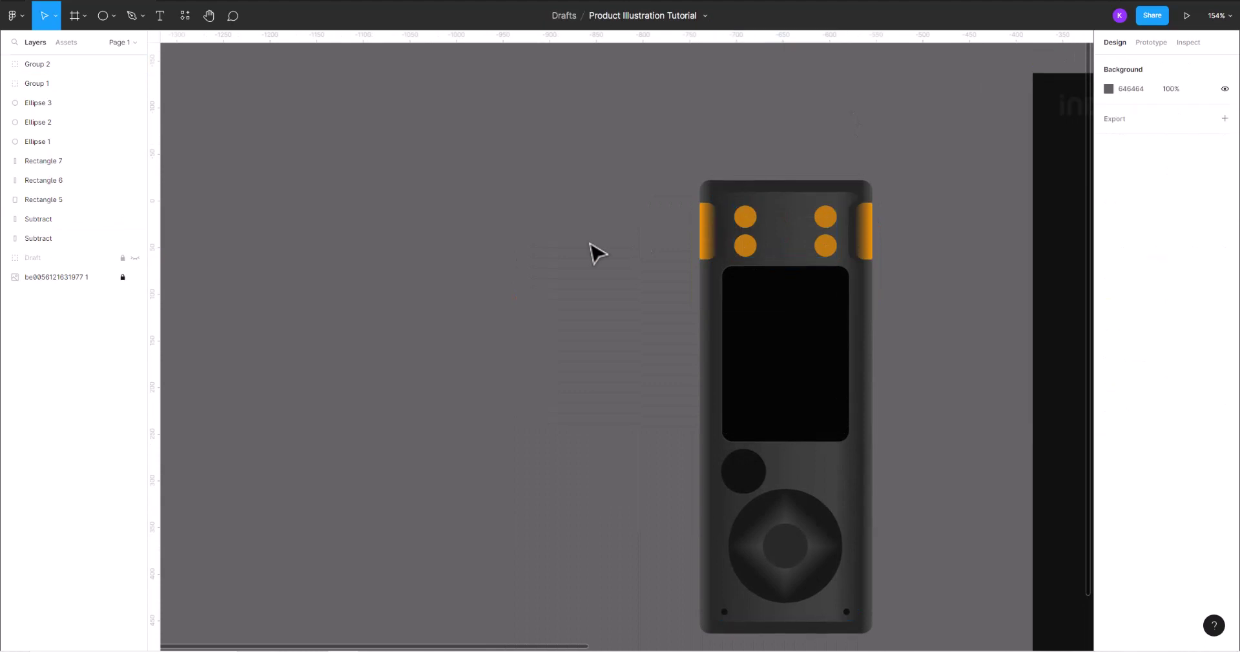
scroll(601, 271, "down", 3)
scroll(607, 387, "up", 2)
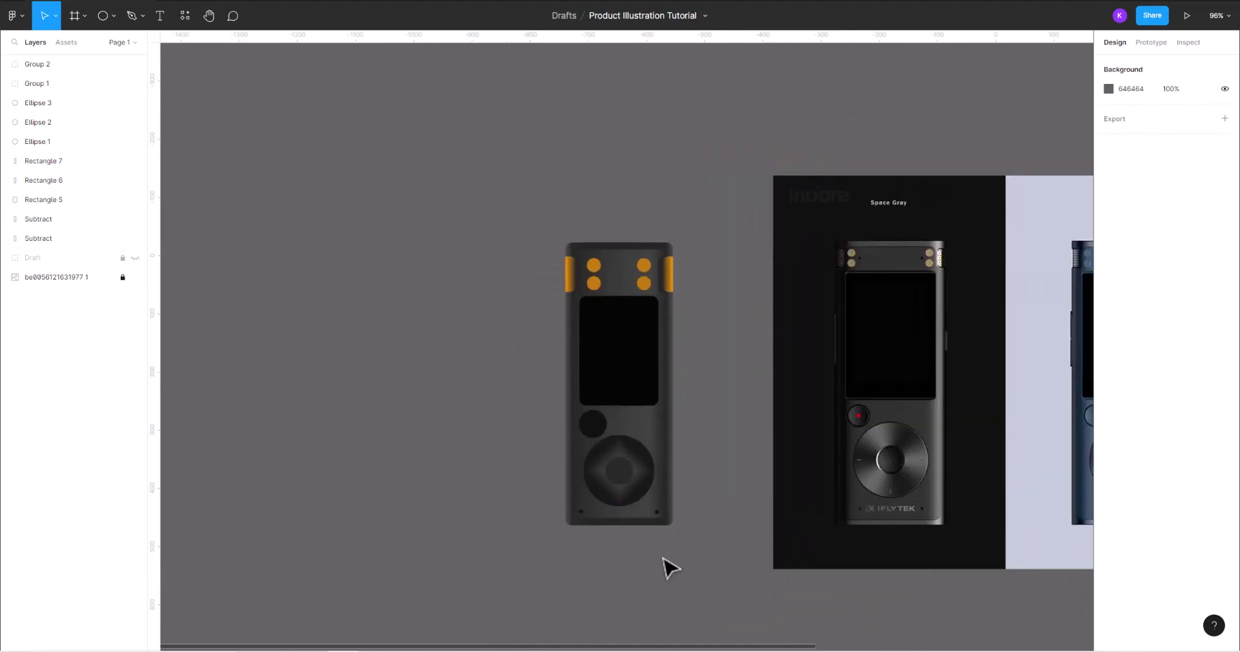
- Draw a small rectangle on the body's right edge and round its outer side
scroll(646, 576, "up", 3)
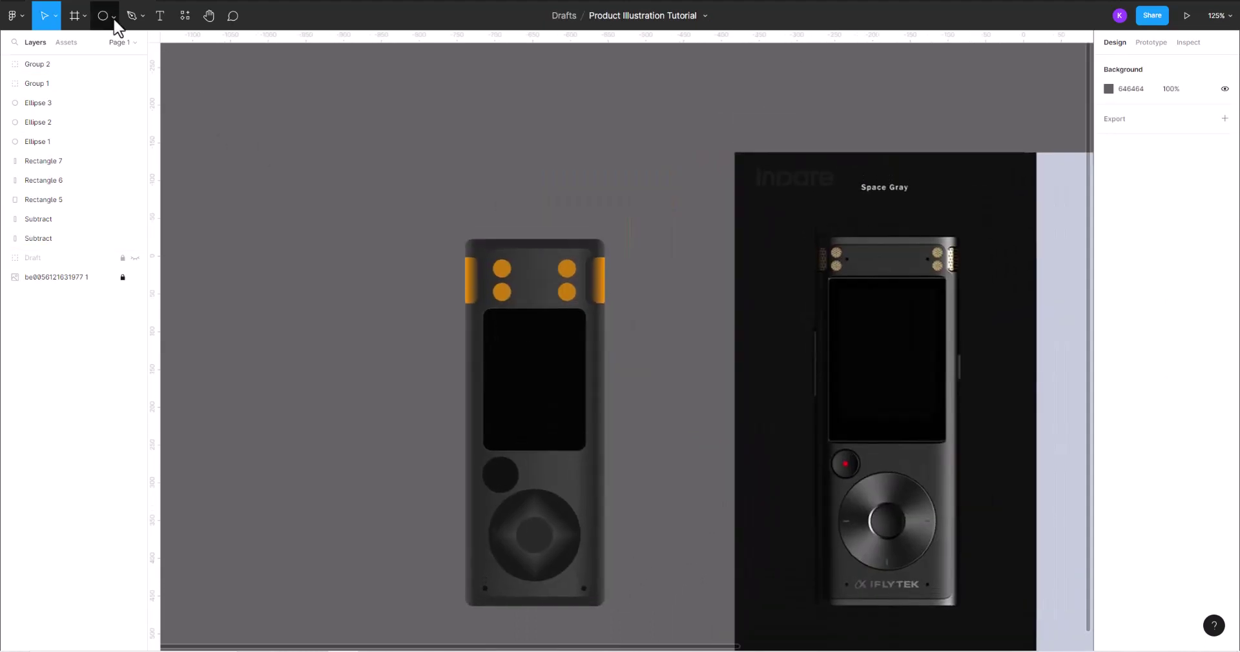
key("r")
scroll(601, 360, "up", 5)
scroll(536, 319, "up", 5)
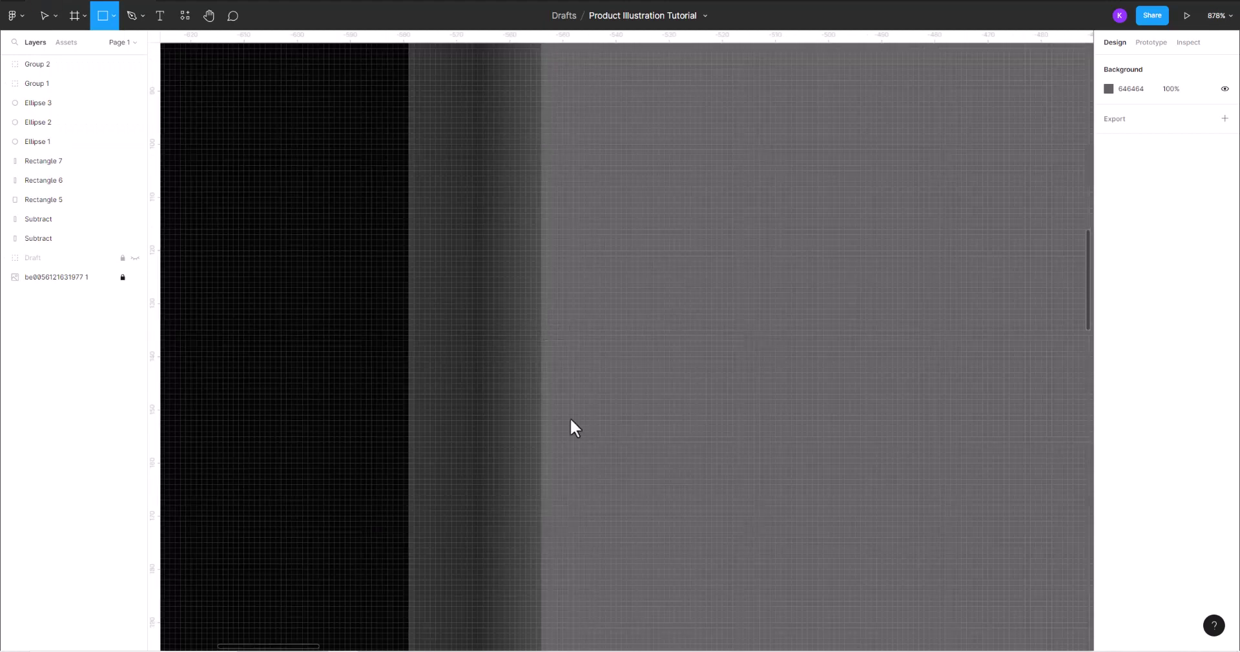
left_click_drag(541, 309, 583, 510)
double_click(553, 410)
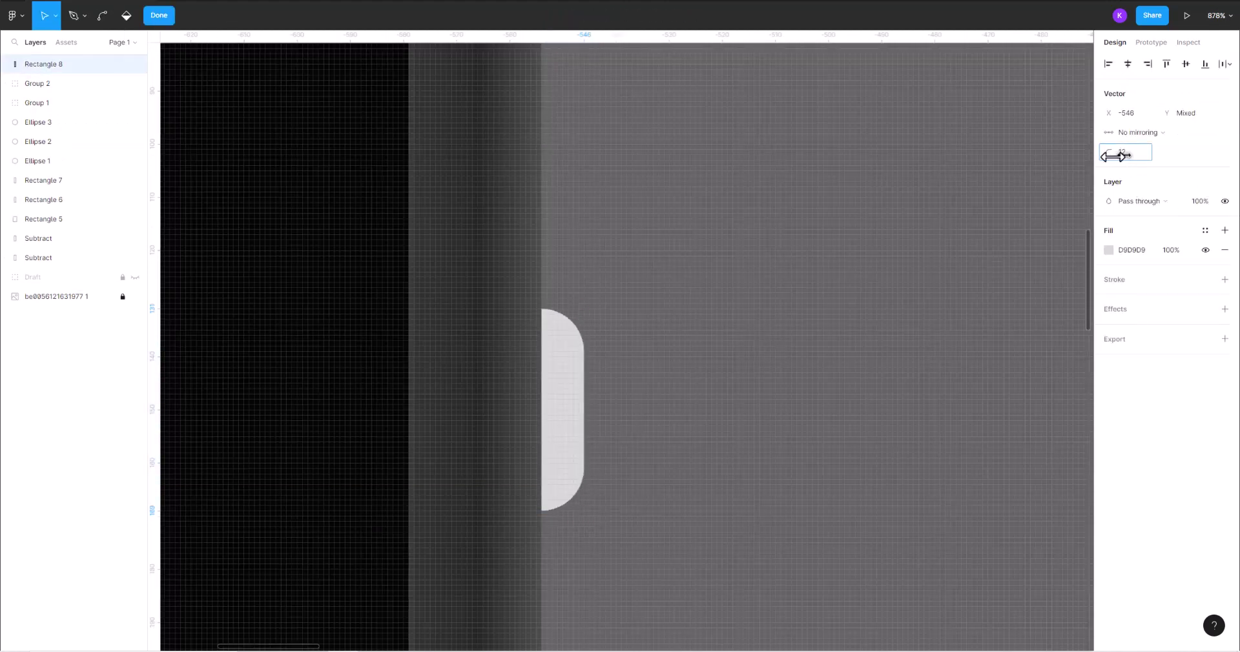
scroll(846, 274, "down", 10)
scroll(833, 323, "down", 5)
left_click(833, 323)
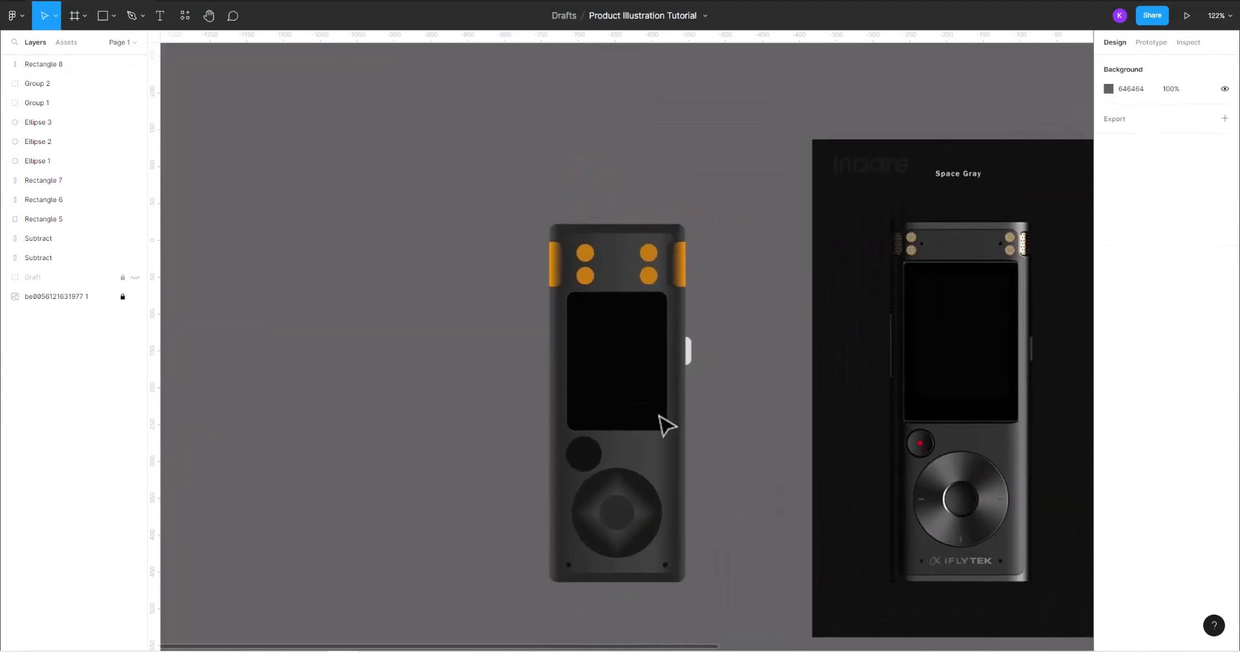
- Give the side button a horizontal linear gradient fill
scroll(711, 361, "up", 10)
left_click(443, 268)
scroll(506, 290, "down", 3)
scroll(520, 292, "down", 8)
left_click(520, 292)
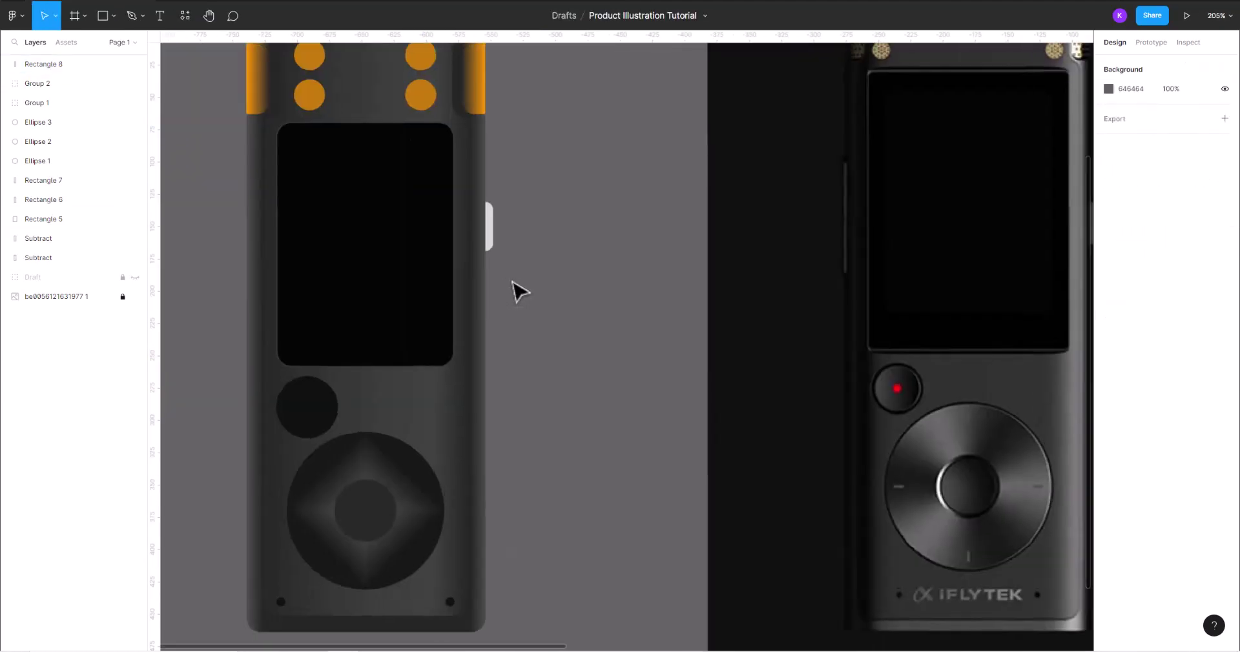
scroll(519, 292, "down", 2)
scroll(501, 252, "up", 10)
left_click(501, 252)
left_click(1109, 230)
left_click(975, 233)
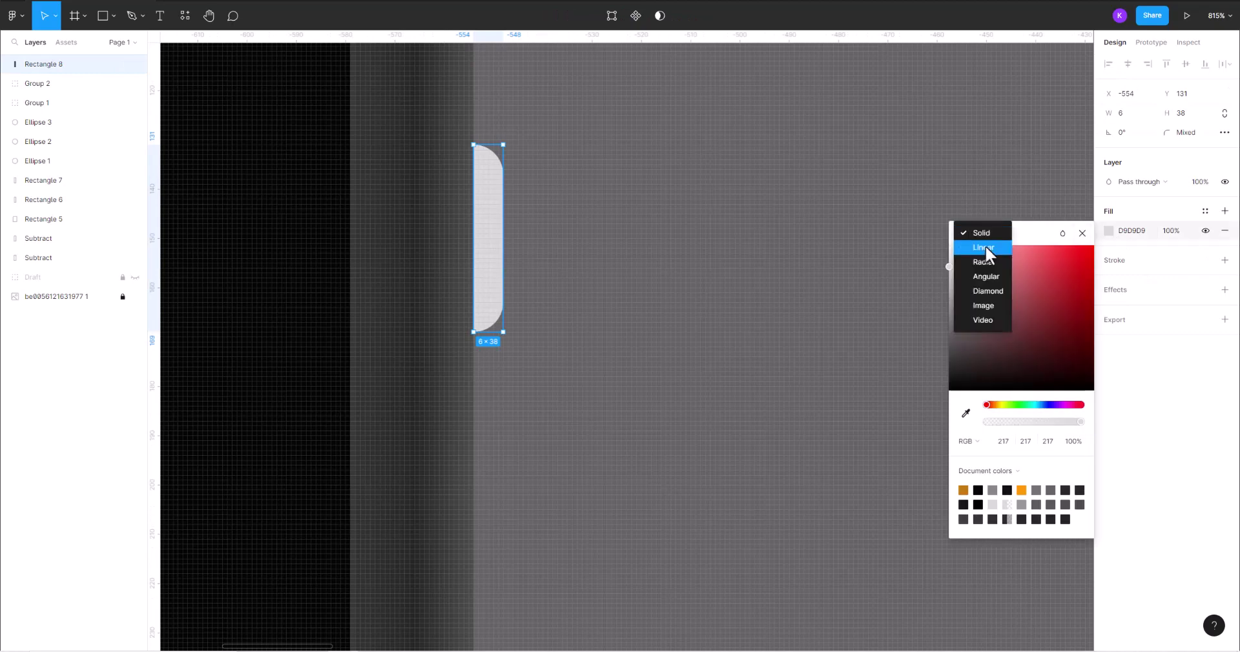
left_click_drag(488, 145, 506, 241)
left_click_drag(495, 332, 464, 245)
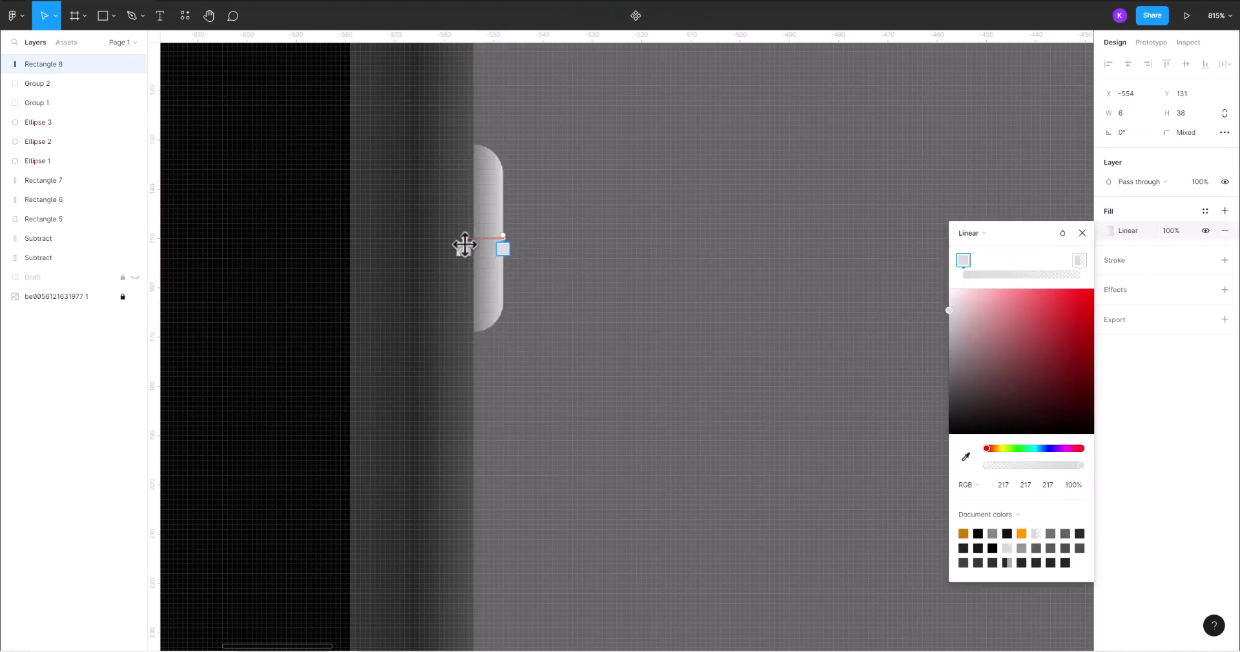
- Eyedrop dark greys from the body for both gradient stops
left_click(966, 457)
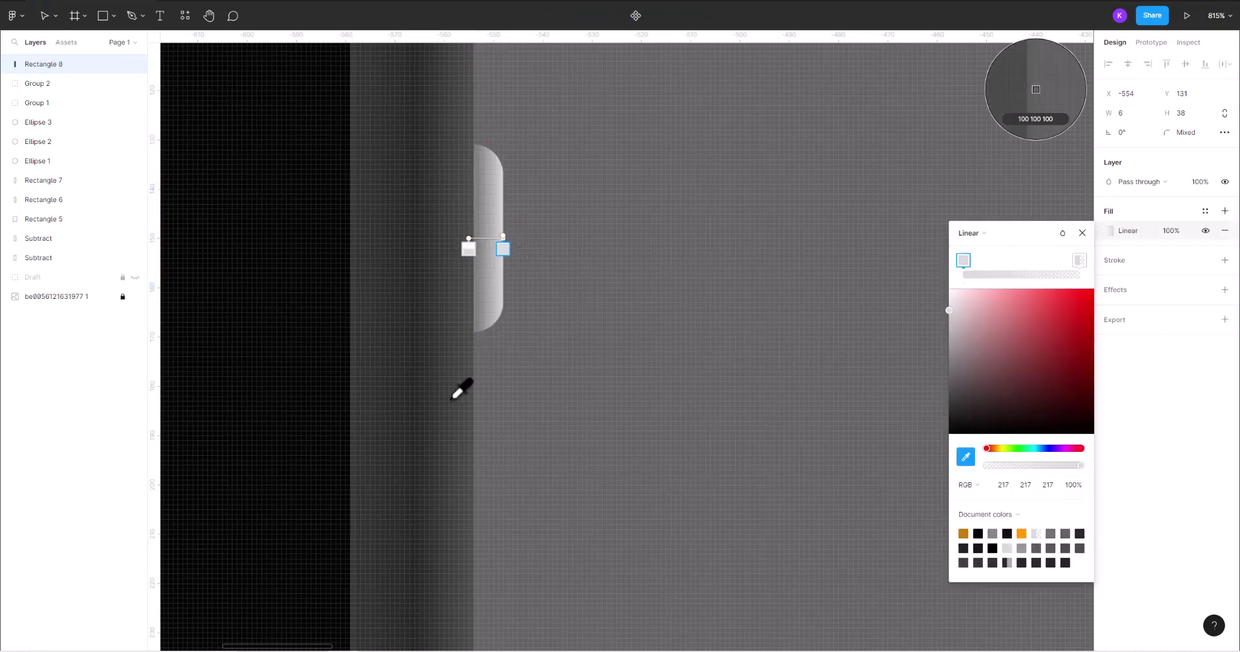
left_click(455, 392)
left_click(960, 458)
scroll(387, 252, "down", 5)
left_click(413, 268)
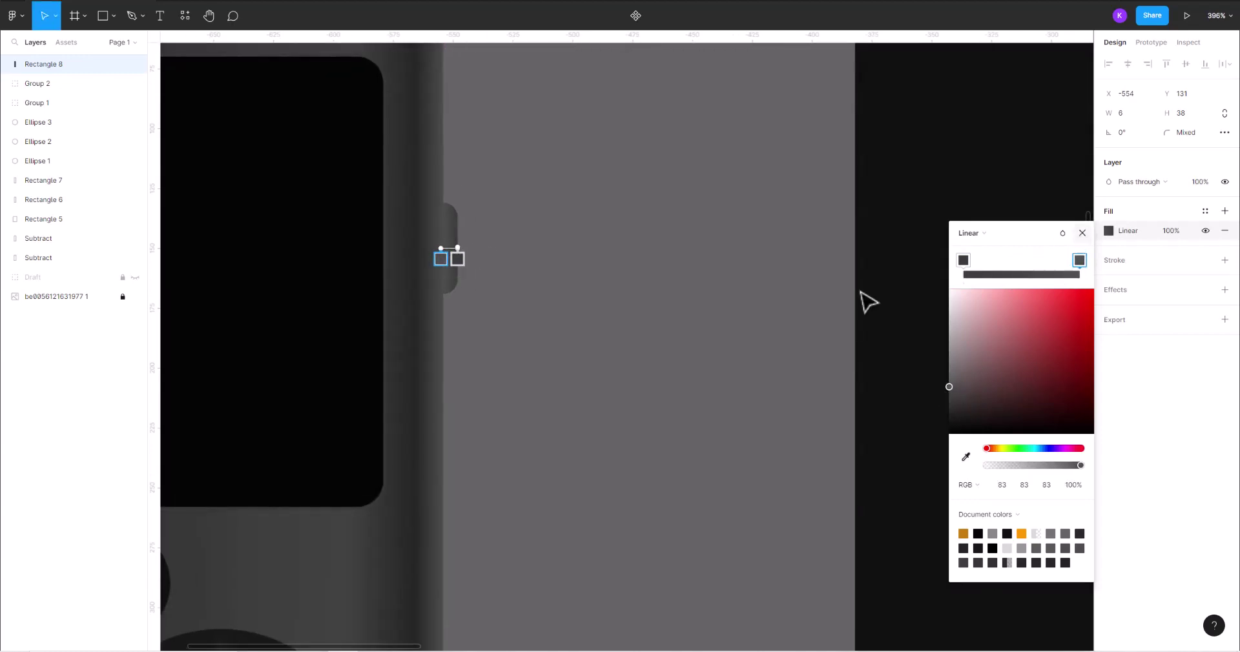
key("Escape")
scroll(569, 342, "down", 4)
left_click_drag(569, 343, 837, 348)
- Copy the side button onto the body's left edge, flipped to face left
scroll(837, 348, "up", 3)
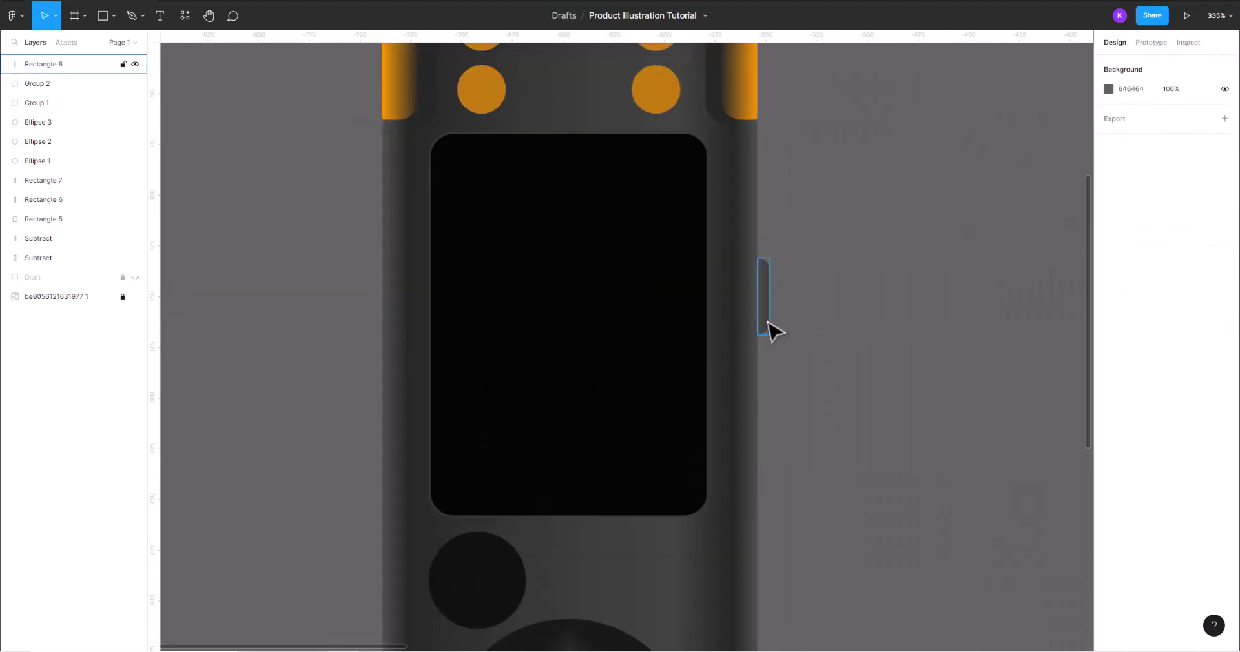
left_click(768, 329)
key("ctrl+c")
key("ctrl+v")
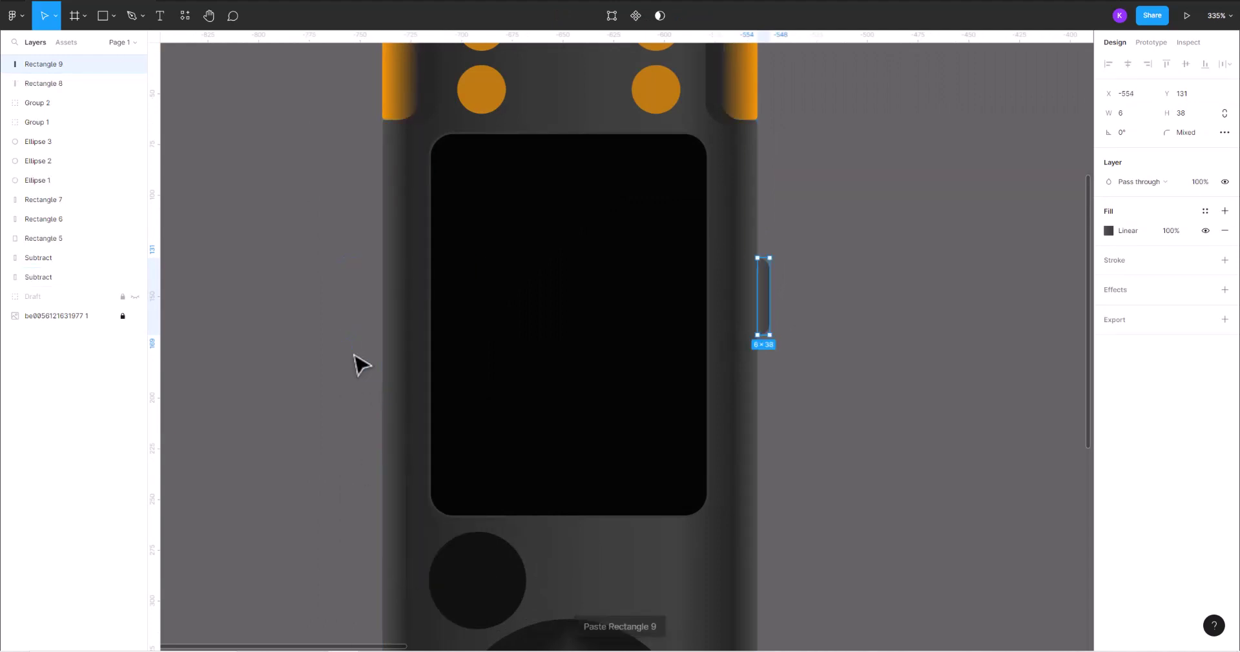
mouse_move(769, 326)
left_mouse_down()
mouse_move(346, 310)
mouse_move(373, 317)
left_mouse_up()
right_click(342, 301)
left_click(363, 611)
- Stretch the left side button taller to a height of 62
scroll(327, 321, "down", 3)
scroll(326, 321, "down", 3)
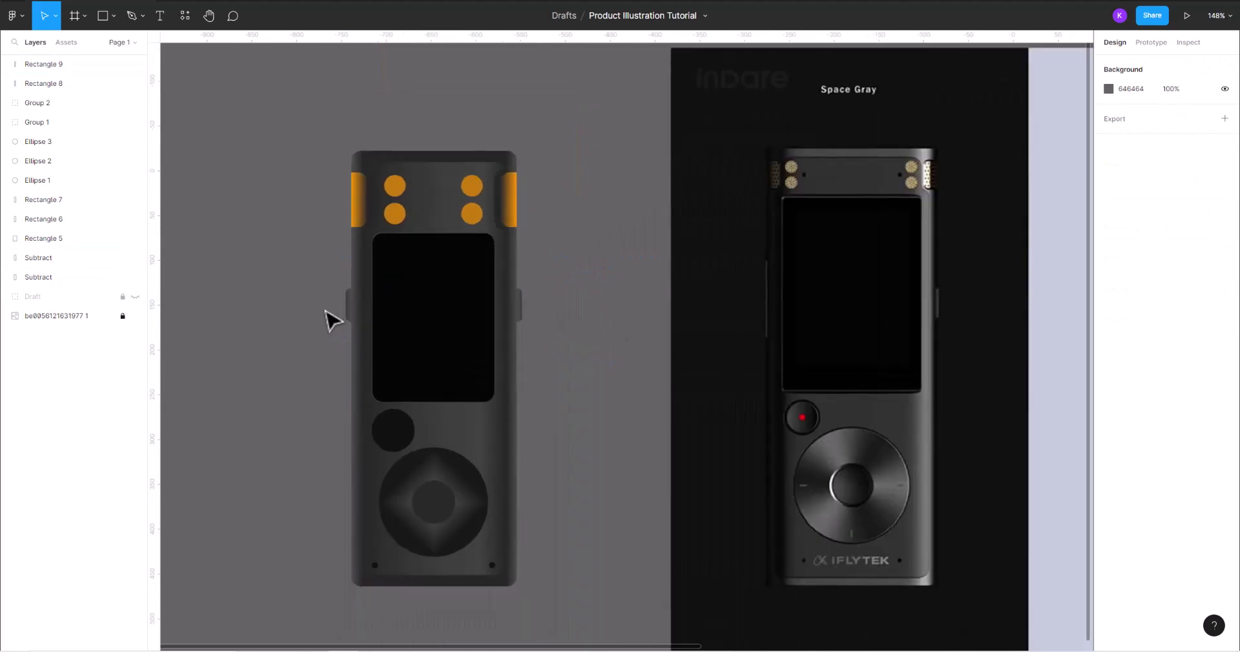
scroll(326, 321, "up", 8)
double_click(405, 345)
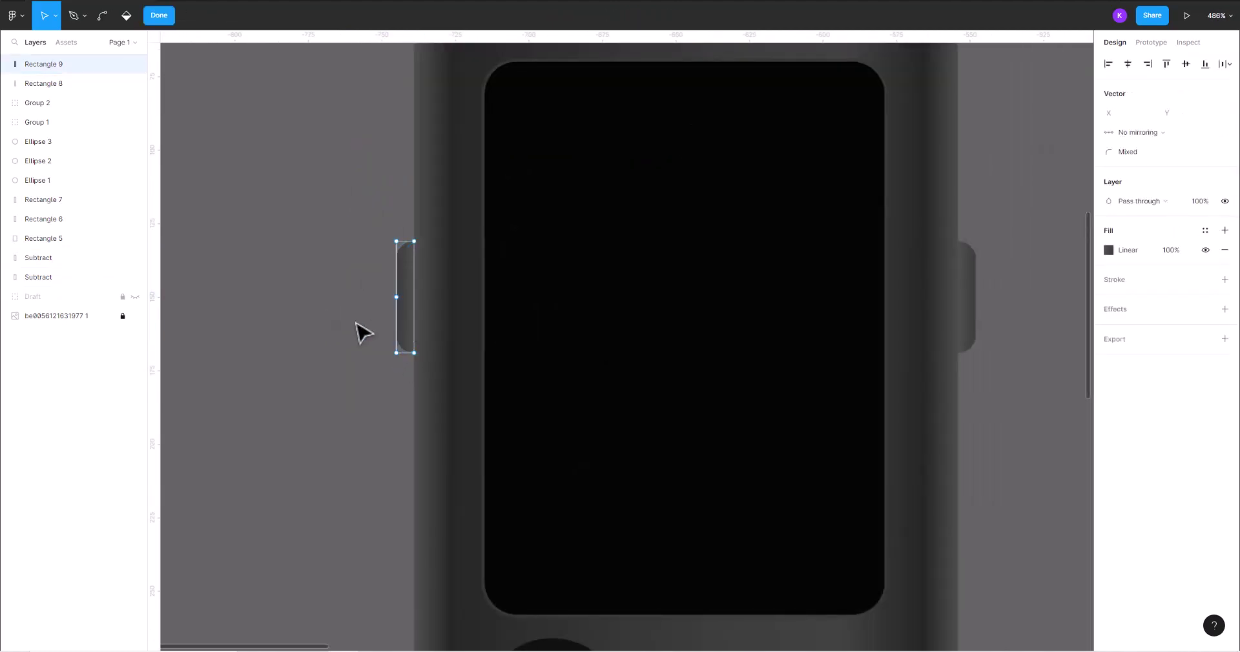
key("Escape")
left_click_drag(406, 364, 407, 424)
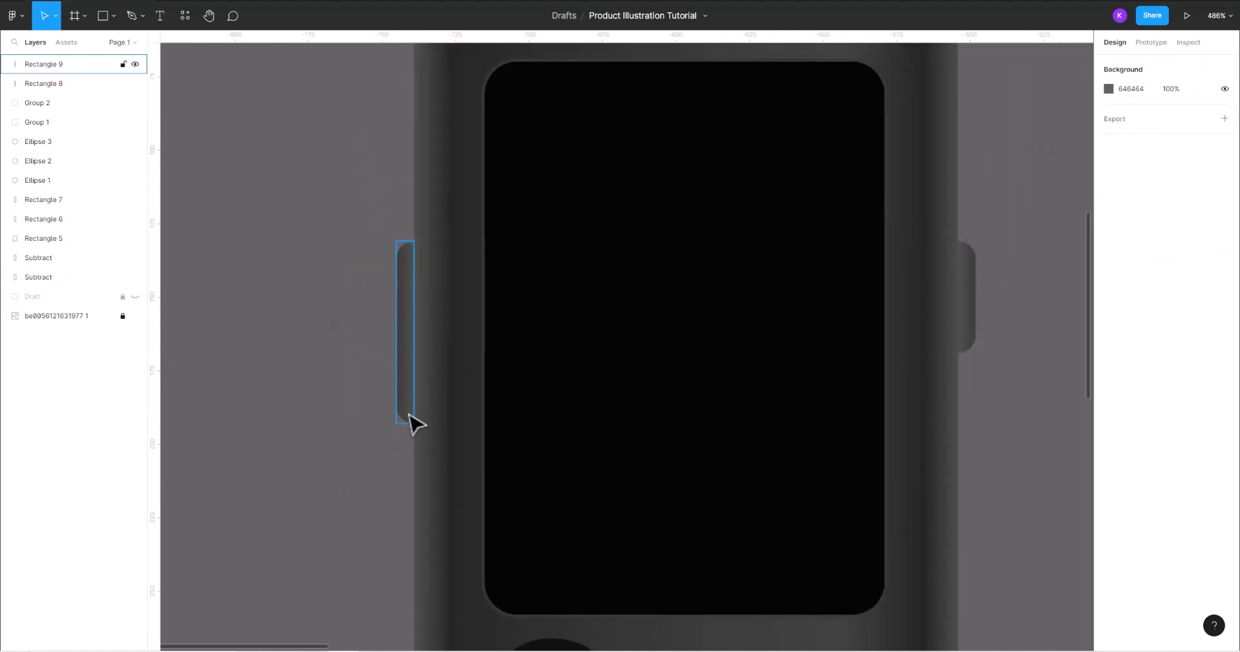
double_click(402, 384)
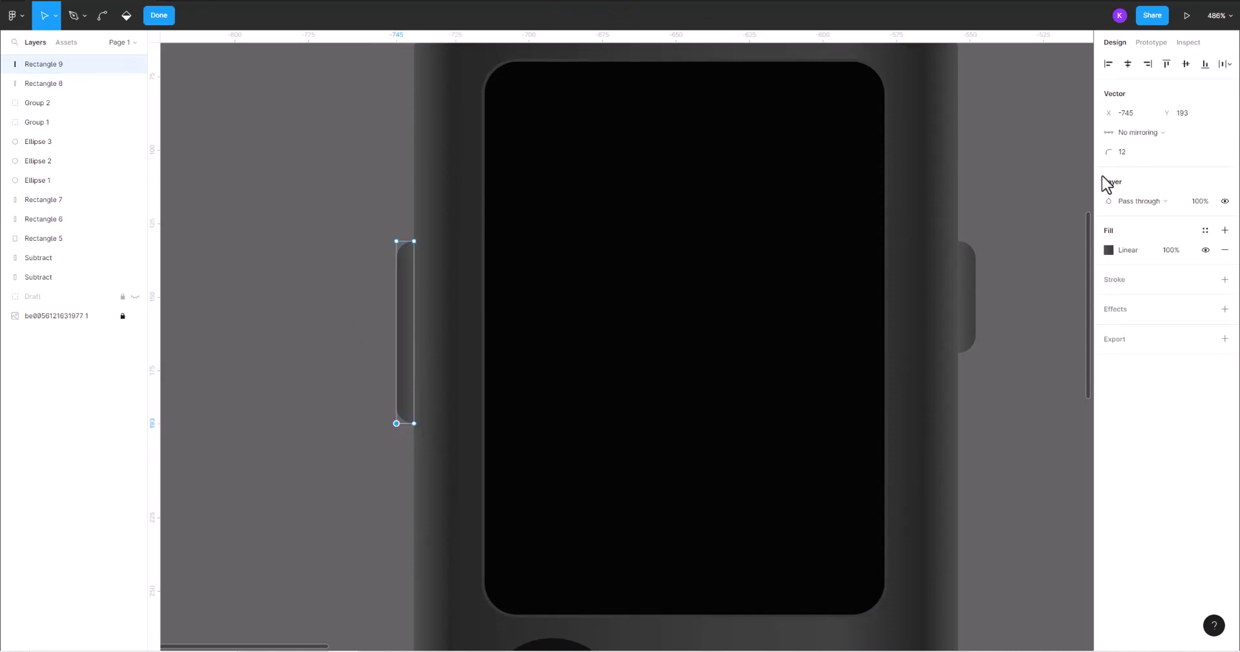
key("Escape")
key("Escape")
- Paste a second left side button and move it further down the left edge
scroll(360, 306, "down", 3)
key("ctrl+v")
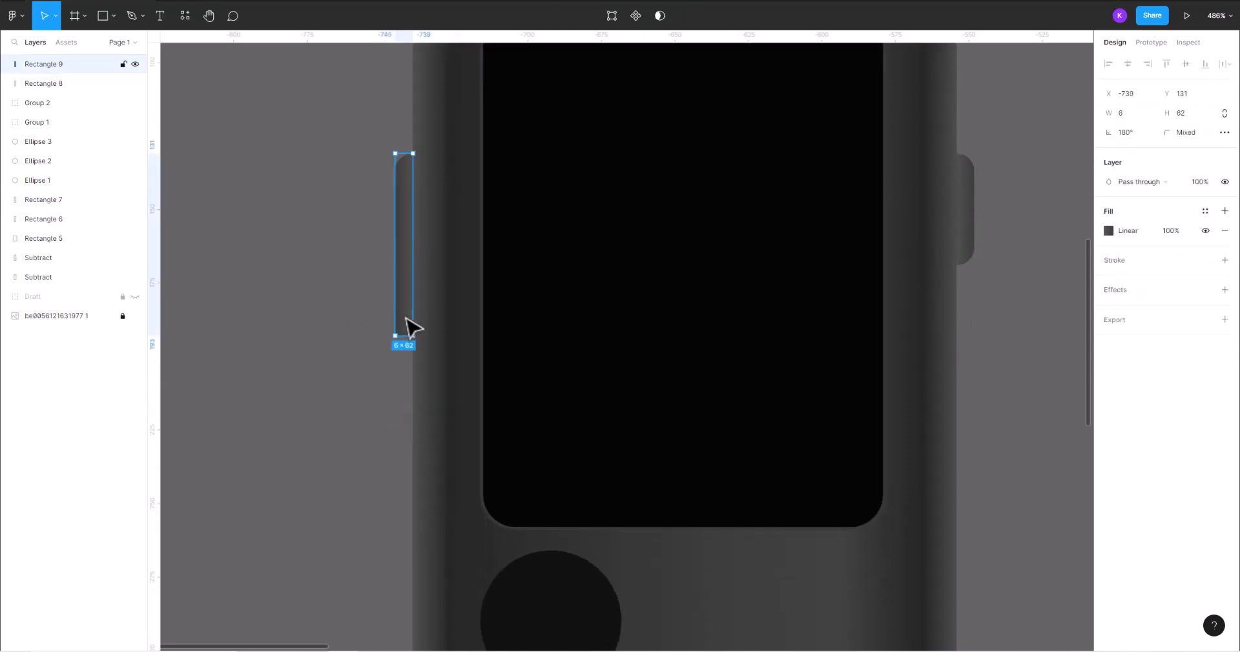
mouse_move(411, 322)
left_mouse_down()
mouse_move(397, 526)
mouse_move(407, 492)
left_mouse_up()
right_click(398, 527)
key("Escape")
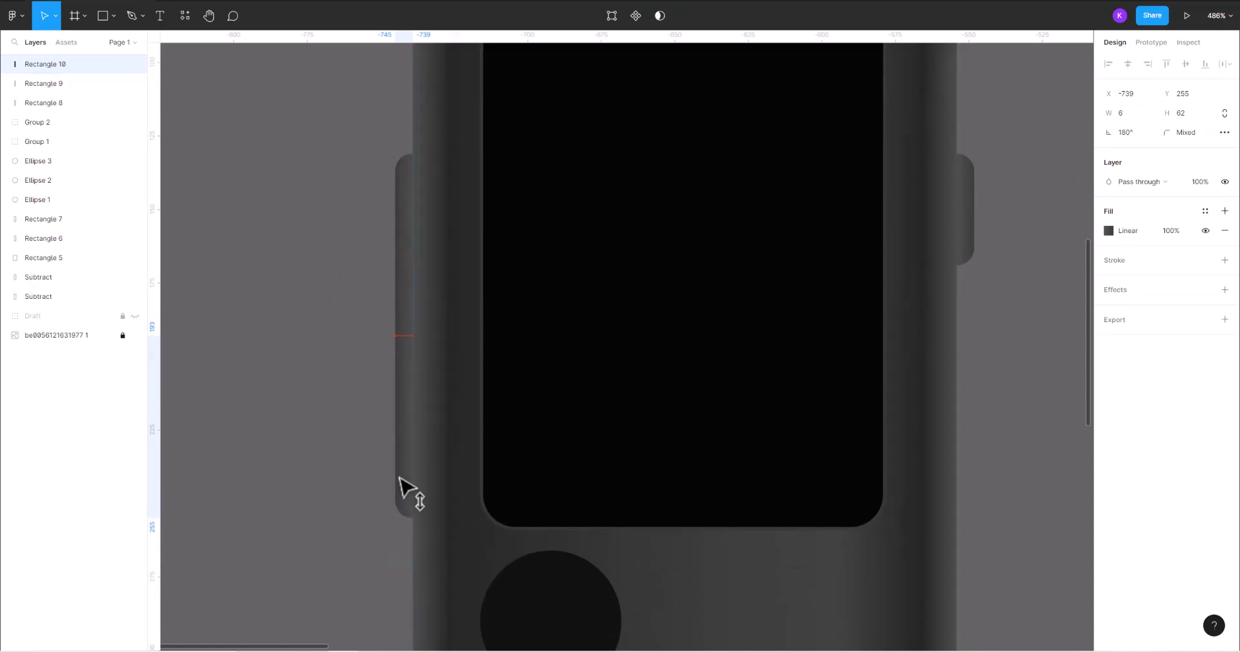
left_click(335, 404)
- Set the joining corner points of Rectangles 10 and 9 to radius 0
scroll(335, 404, "up", 5)
left_click(473, 362)
key("Return")
left_click(451, 296)
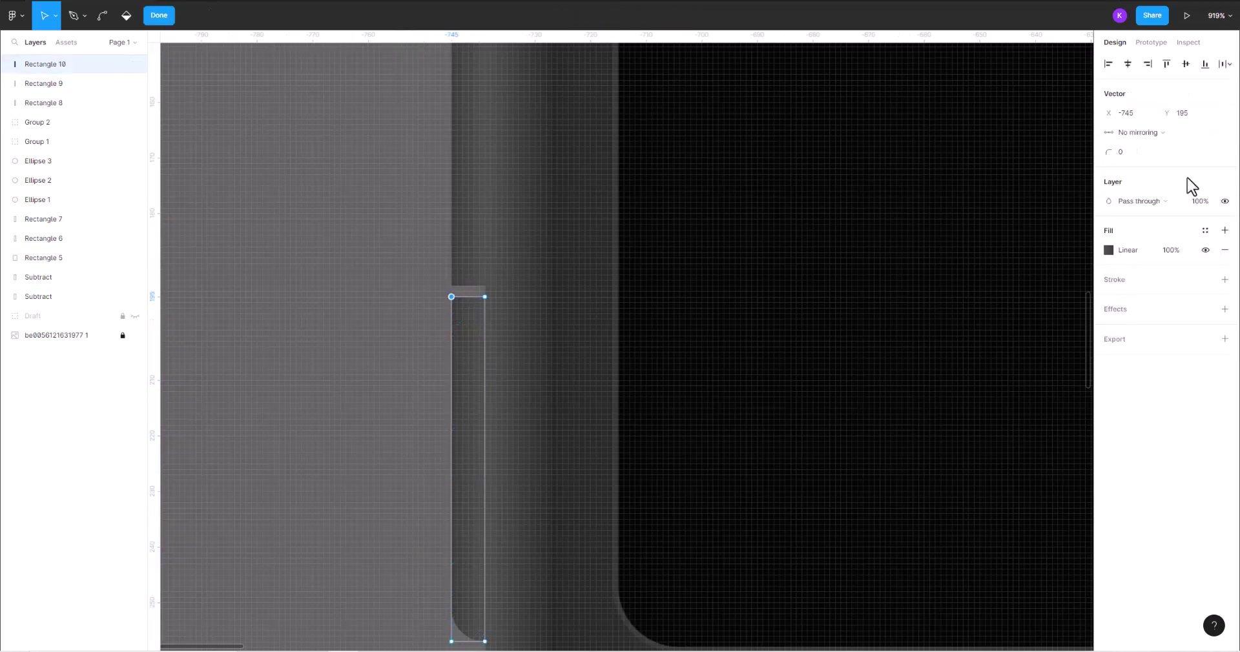
left_click(473, 272)
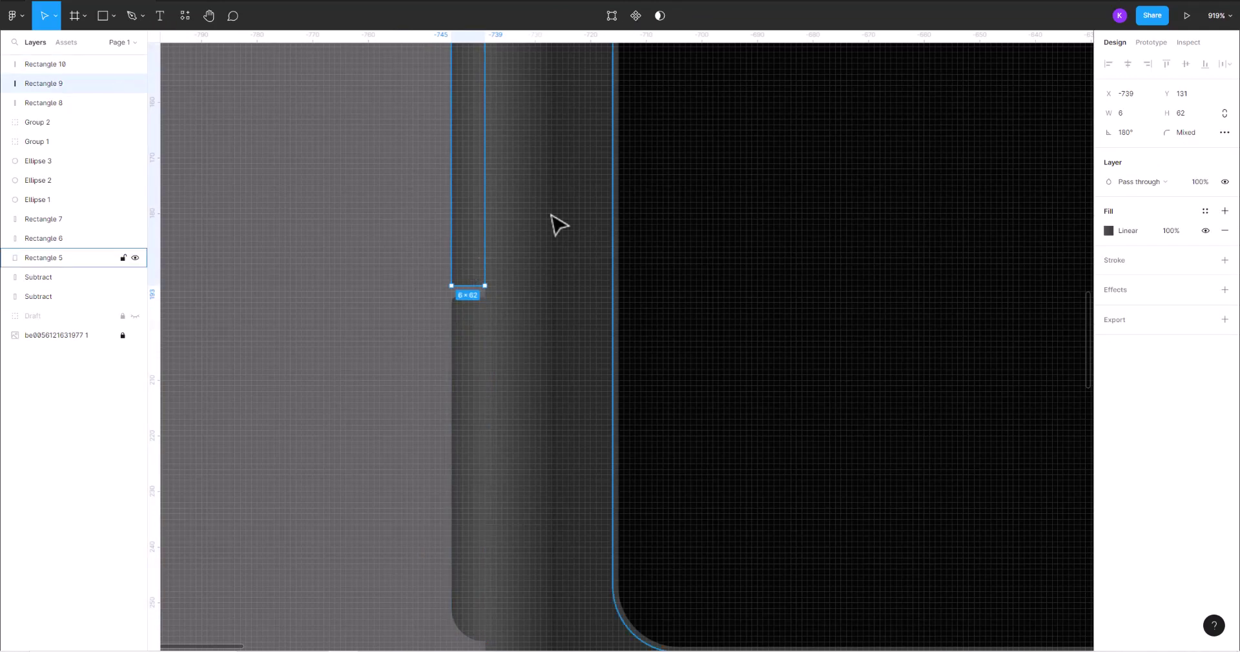
double_click(470, 253)
left_click(451, 285)
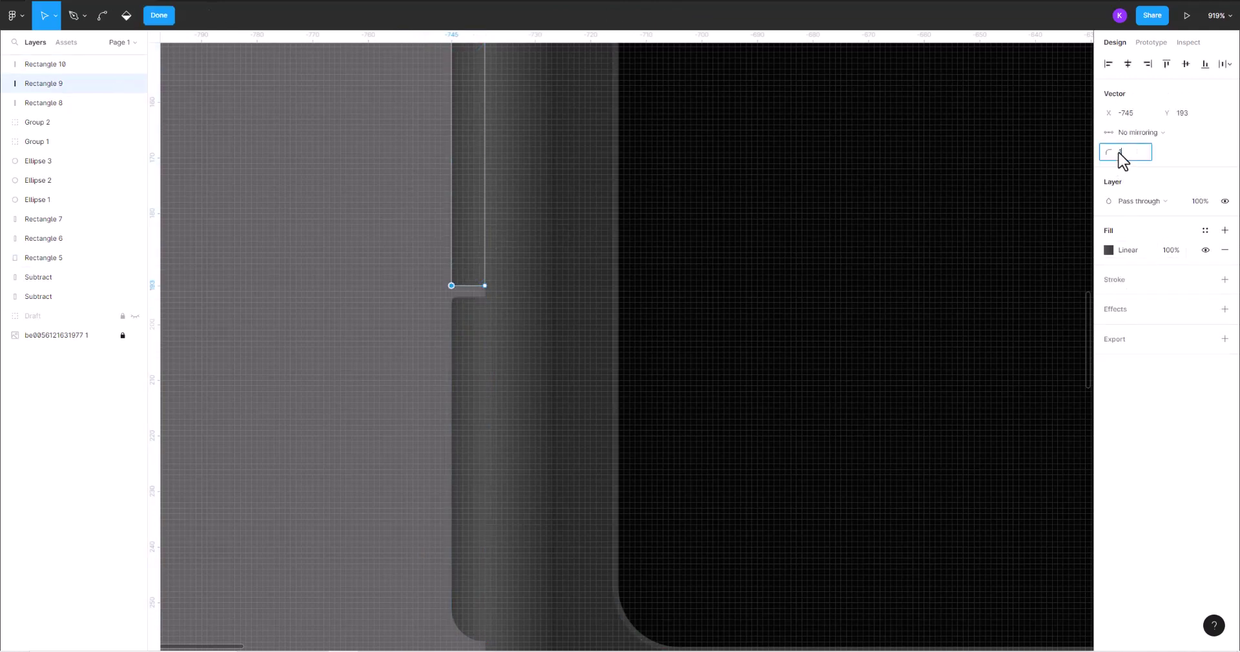
type("1")
key("Escape")
left_click(468, 341)
- Check the two stacked left side-button strips together, then deselect them
scroll(365, 330, "down", 5)
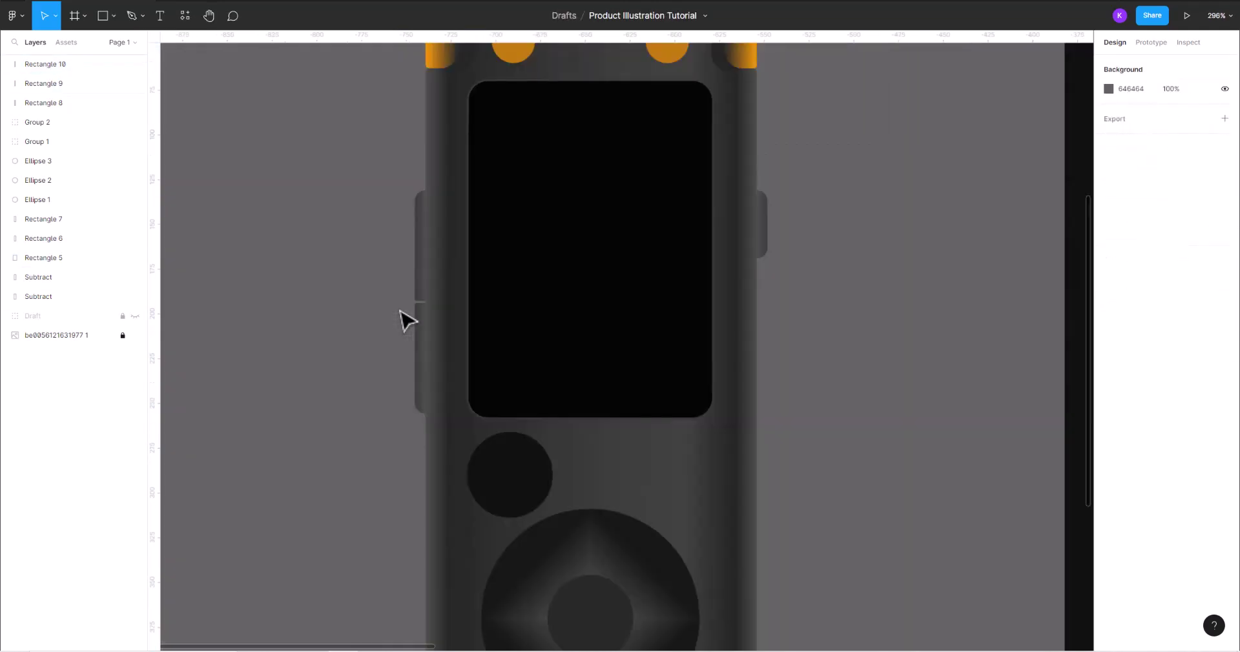
left_click(413, 291, "shift")
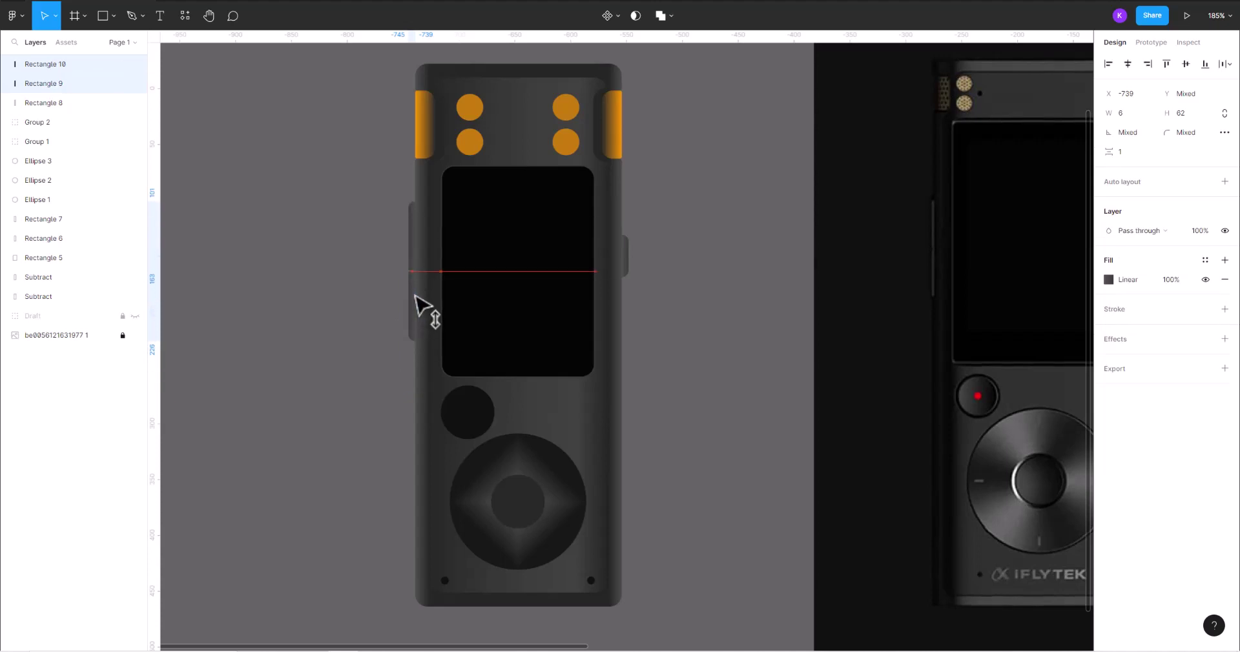
scroll(415, 304, "down", 2)
scroll(416, 304, "up", 4)
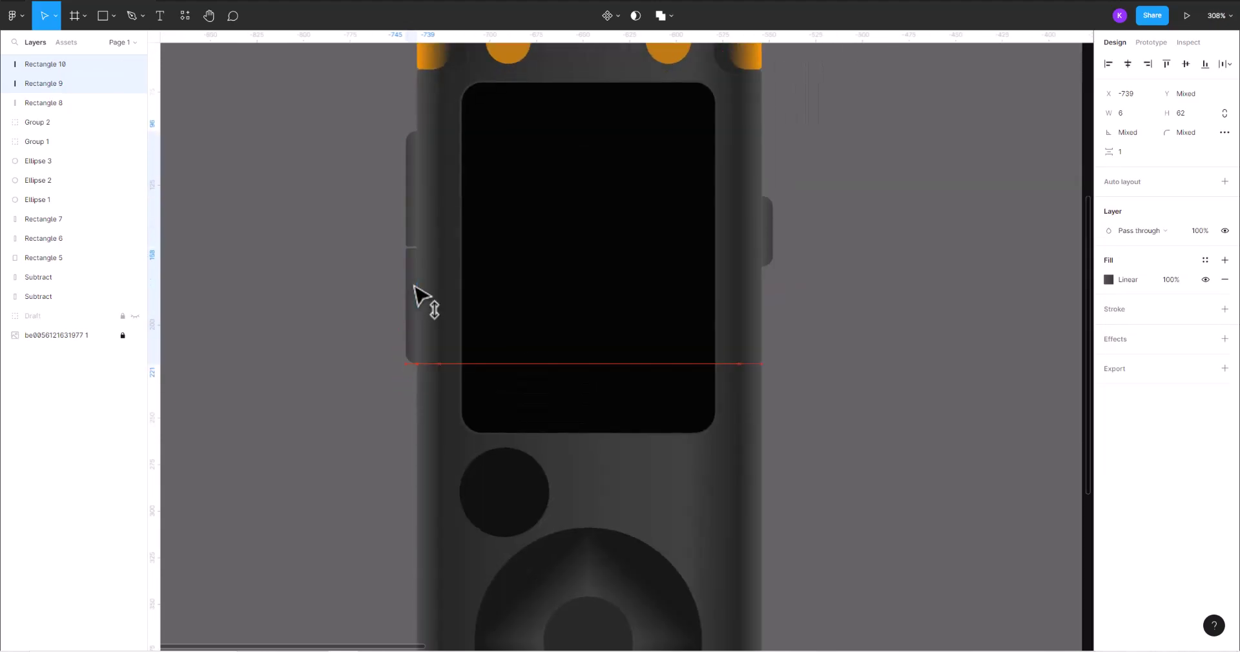
left_click(338, 280)
scroll(338, 280, "down", 5)
scroll(338, 280, "up", 2)
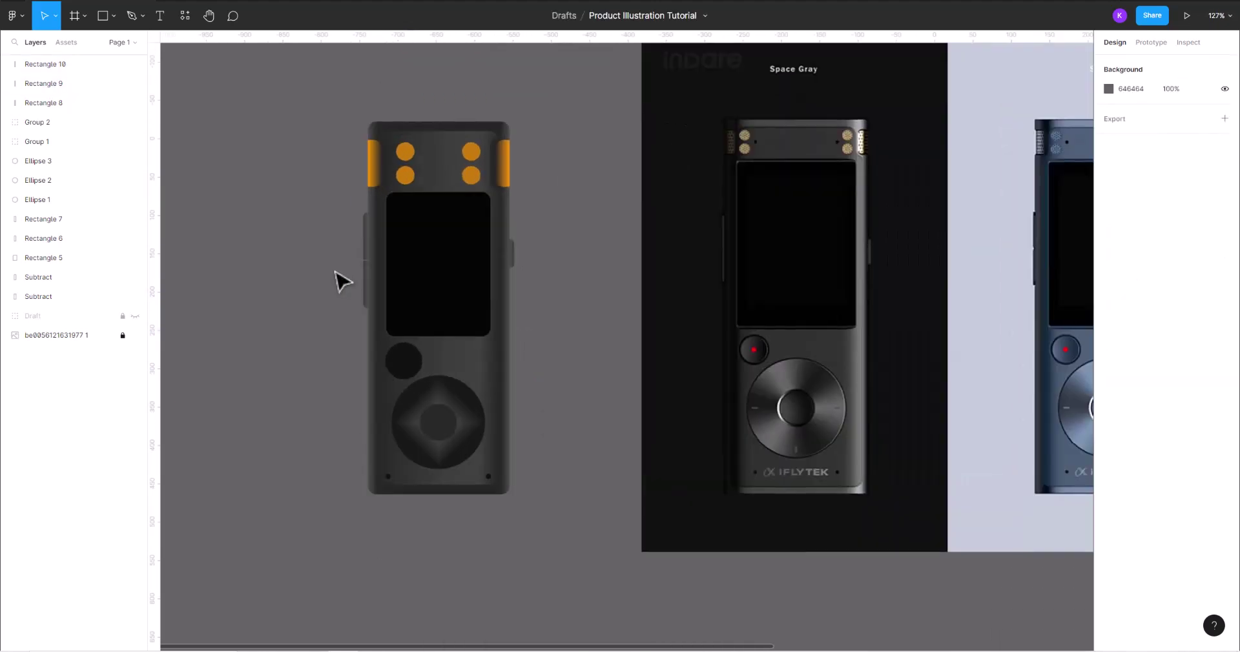
scroll(463, 302, "up", 2)
- Drag Rectangle 5's right edge about 50 px to widen the black screen
left_click(462, 302)
scroll(462, 301, "up", 5)
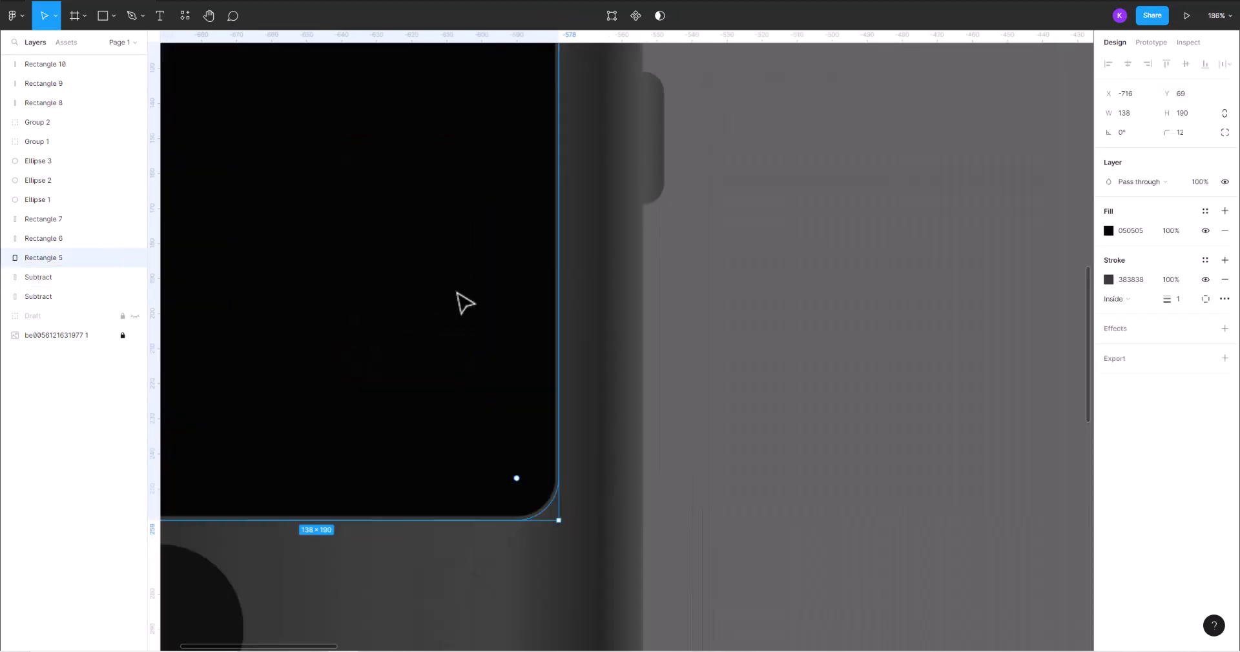
left_click_drag(626, 339, 659, 338)
scroll(659, 337, "down", 3)
left_click(678, 304, "shift")
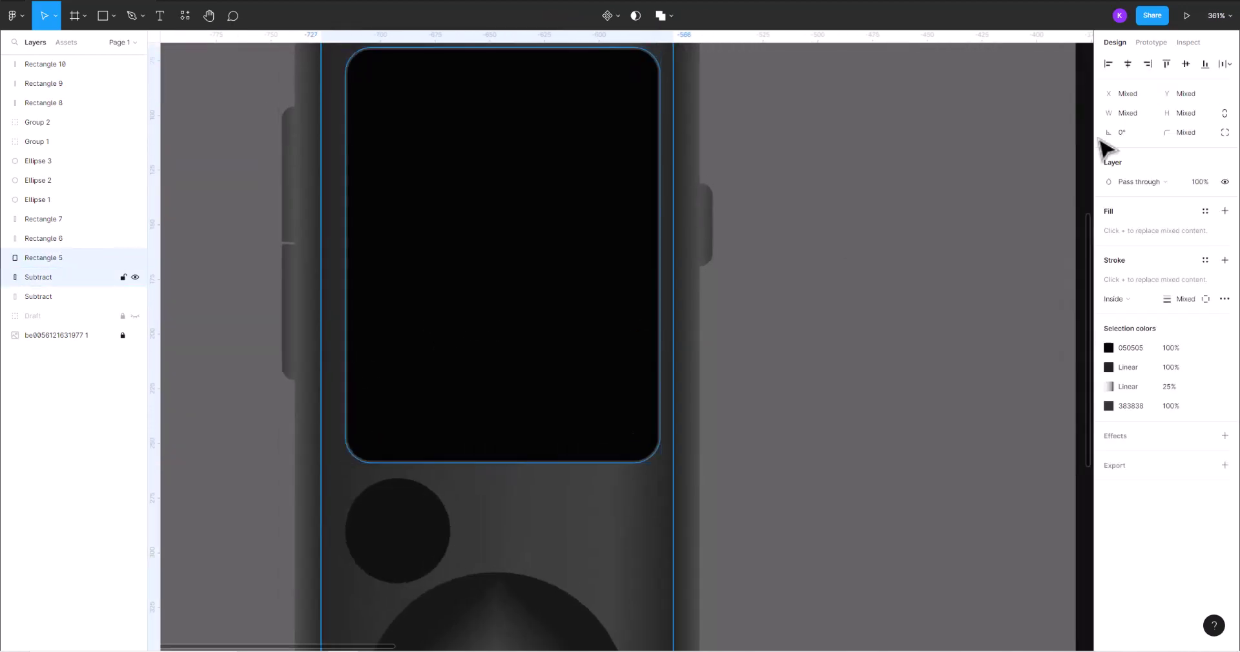
left_click(865, 218)
scroll(866, 222, "down", 3)
scroll(865, 229, "down", 3)
scroll(649, 381, "right", 3)
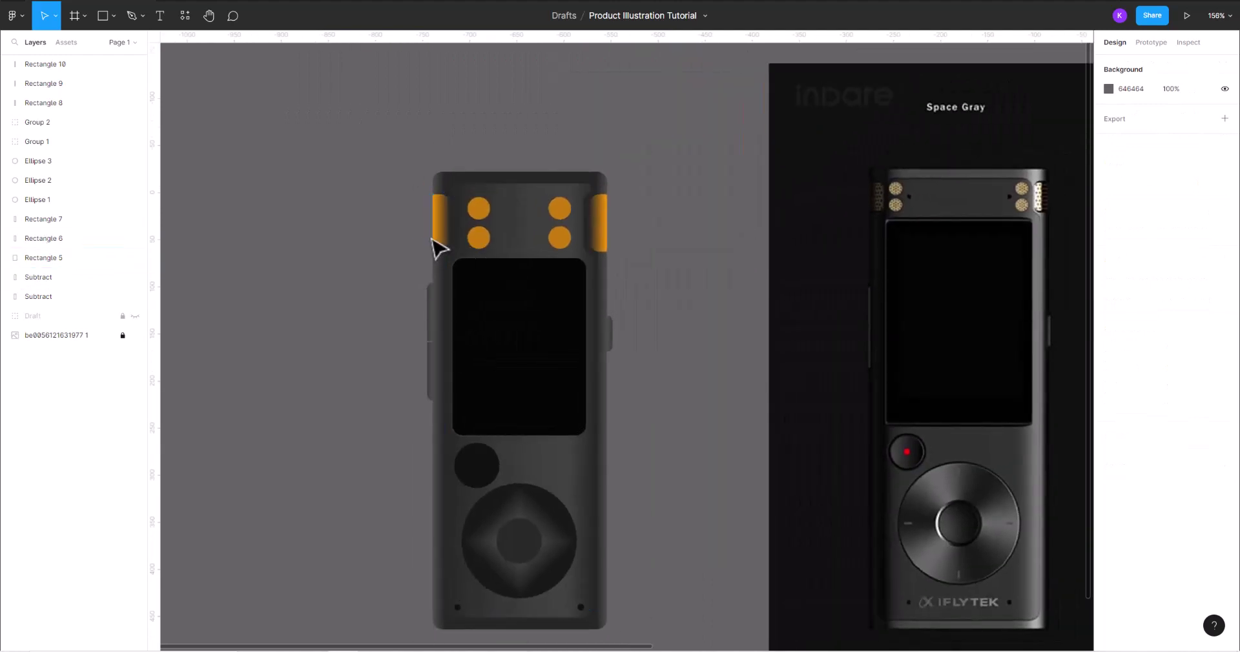
- Give the left side tab a horizontal linear-gradient outline with eyedropped dark grey and black stops
left_click(435, 242)
scroll(429, 236, "up", 3)
scroll(392, 248, "up", 3)
left_click(1109, 279)
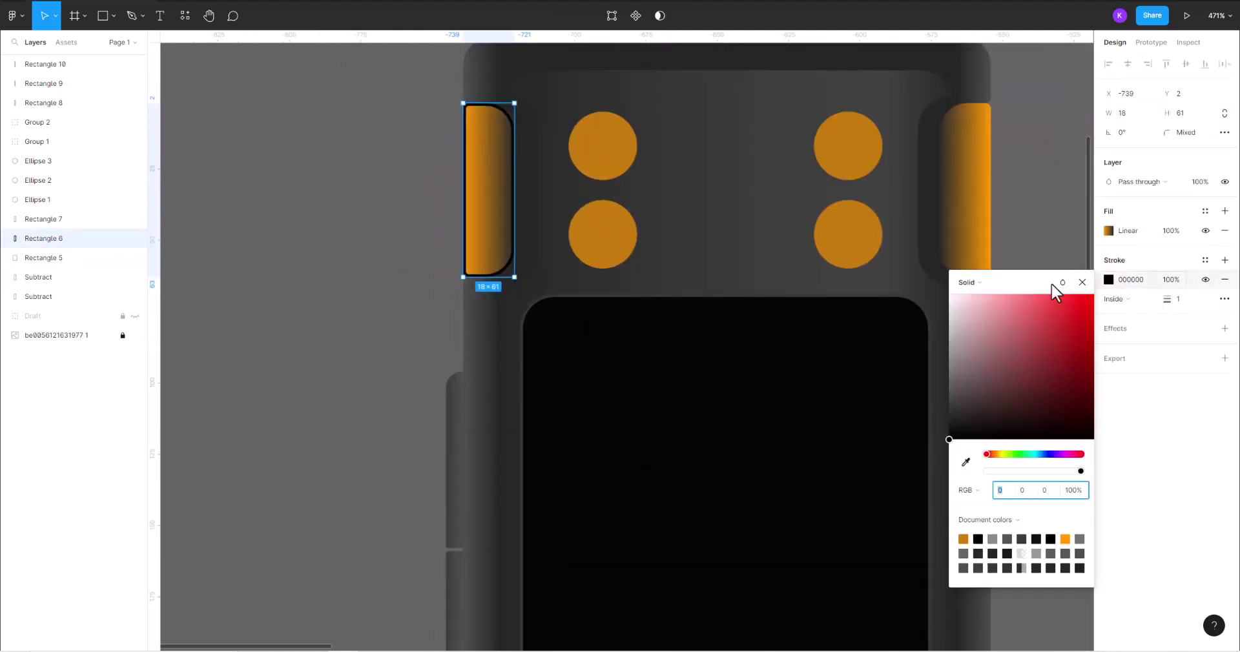
left_click(965, 282)
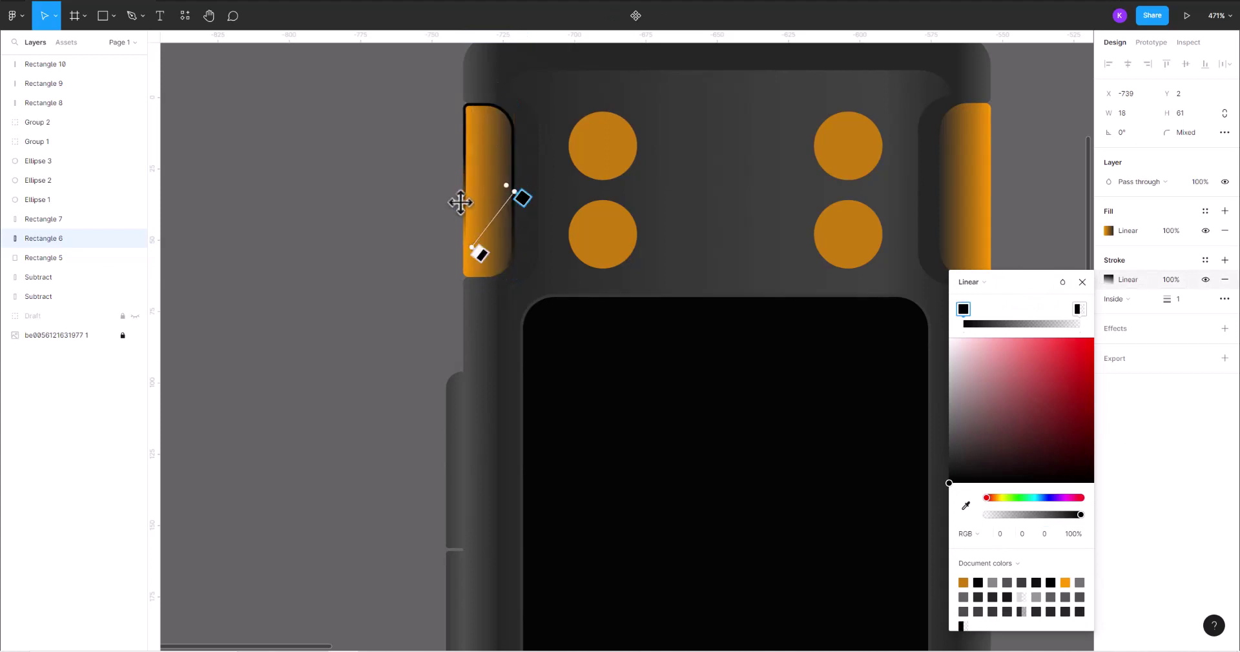
left_click_drag(460, 203, 470, 192)
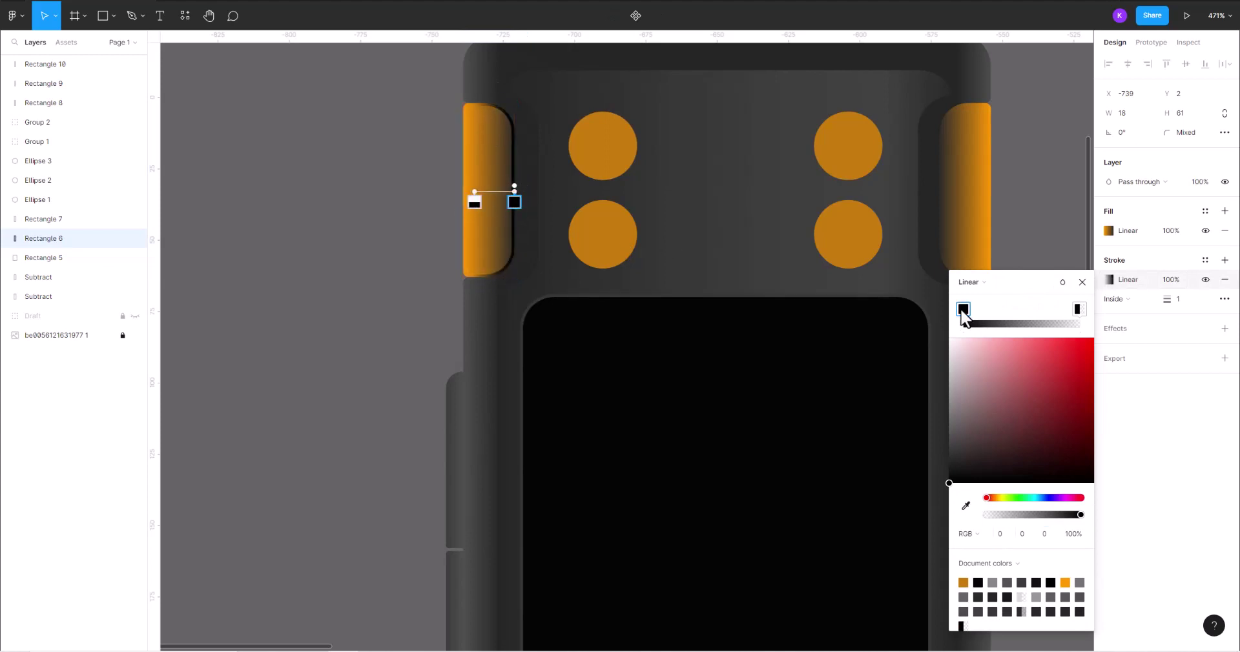
left_click(966, 507)
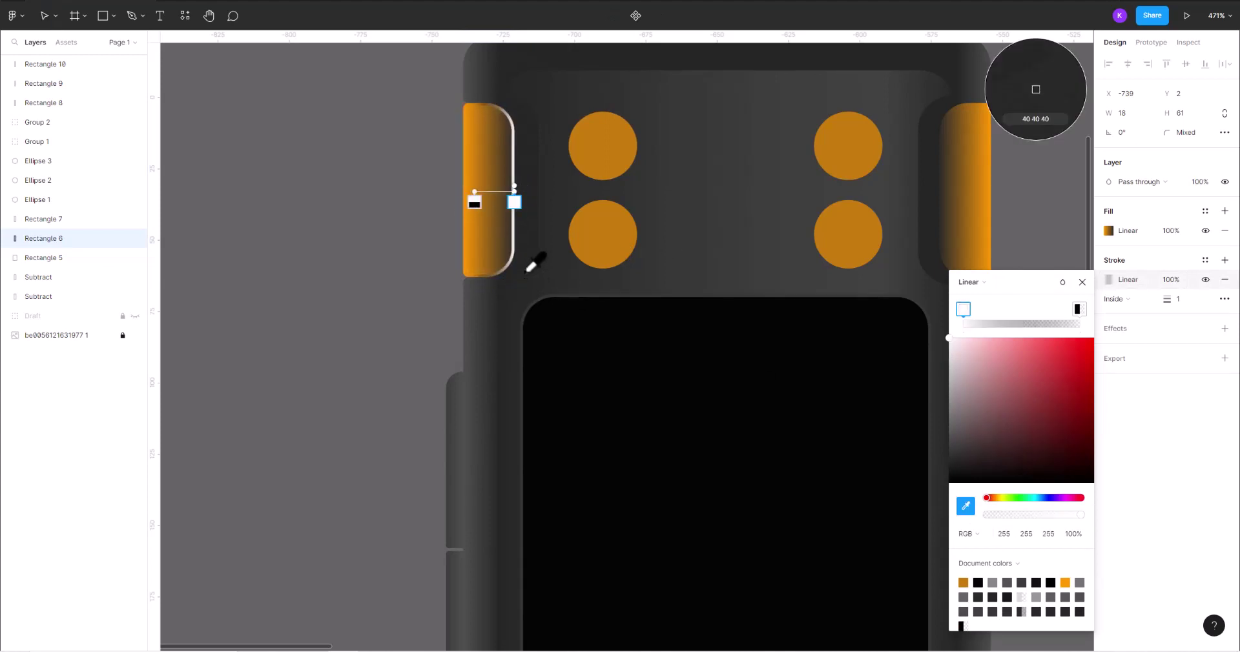
left_click(753, 197)
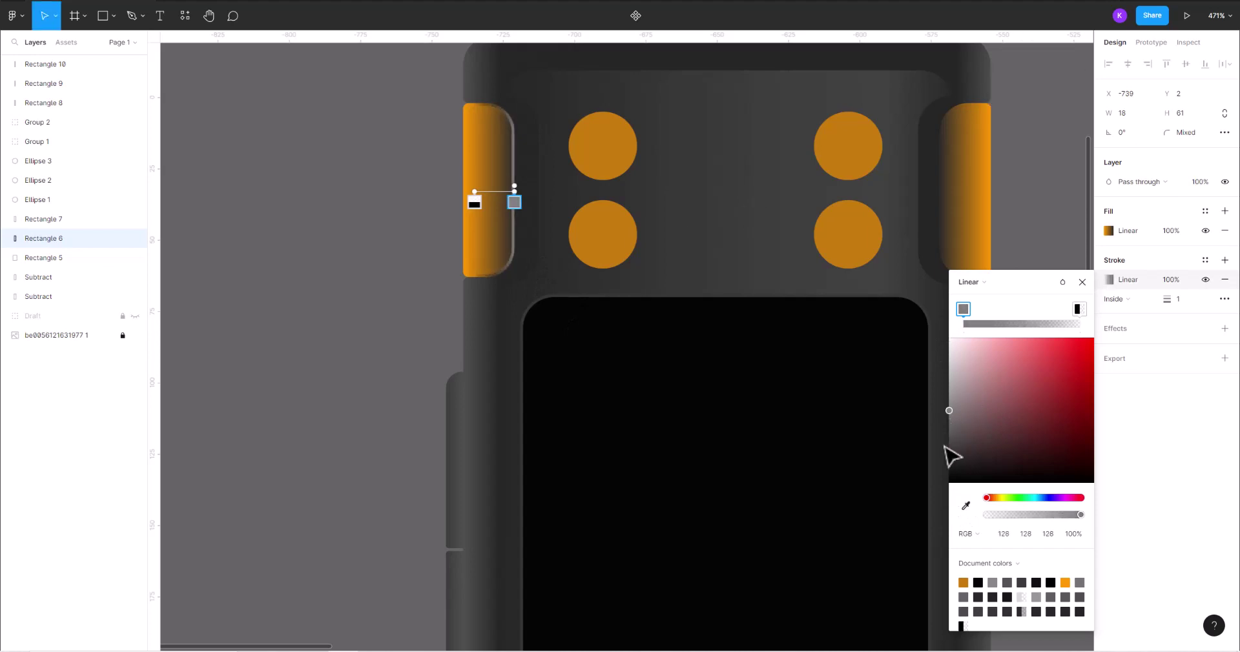
left_click(966, 507)
left_click(557, 498)
scroll(413, 316, "down", 4)
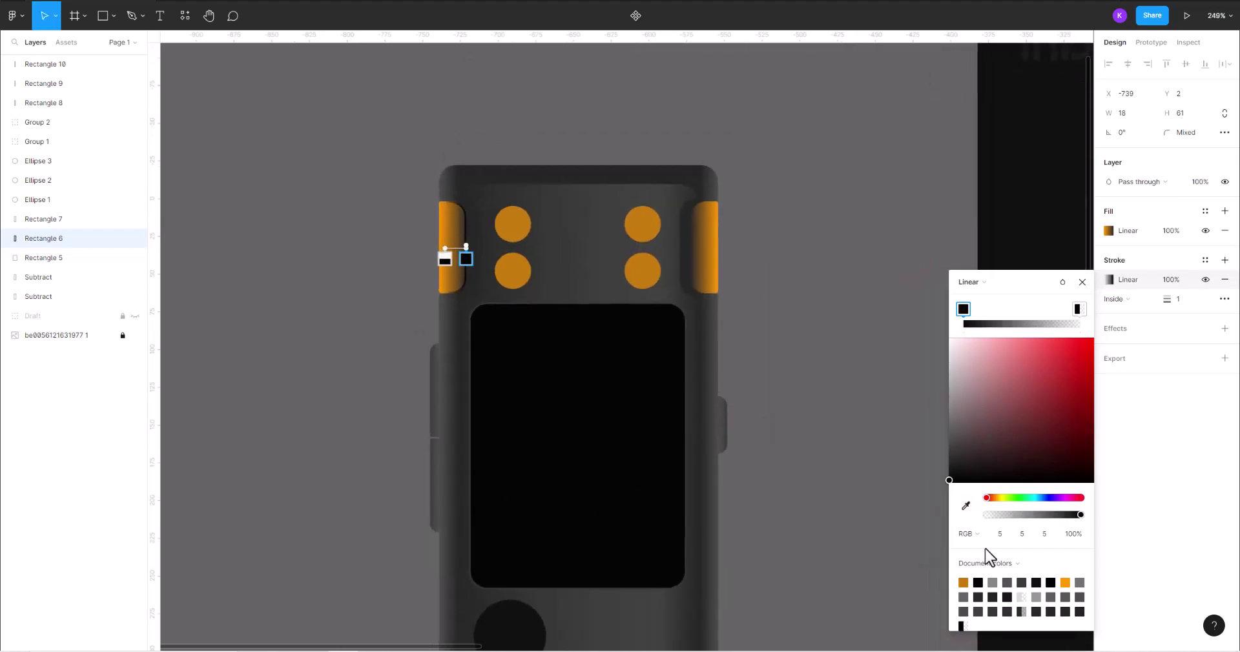
left_click(966, 507)
left_click(1035, 89)
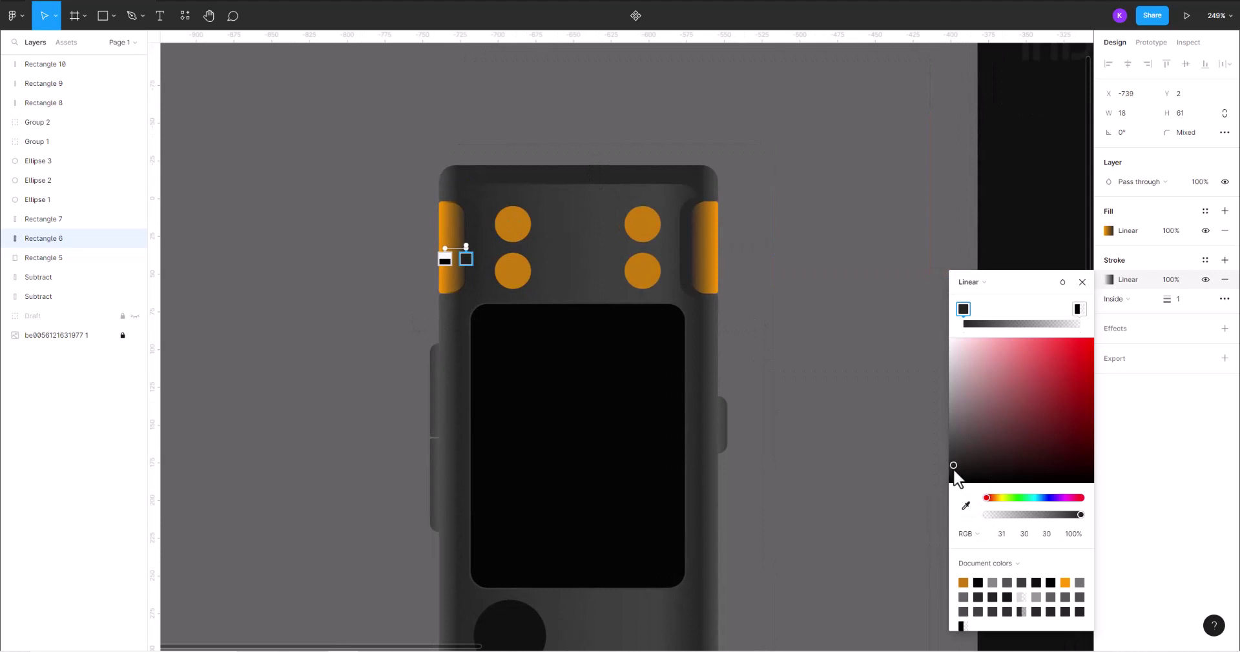
- Change the left side tab's fill gradient to silver white-to-grey
left_click(1109, 230)
scroll(446, 275, "up", 2)
left_click_drag(968, 304, 921, 266)
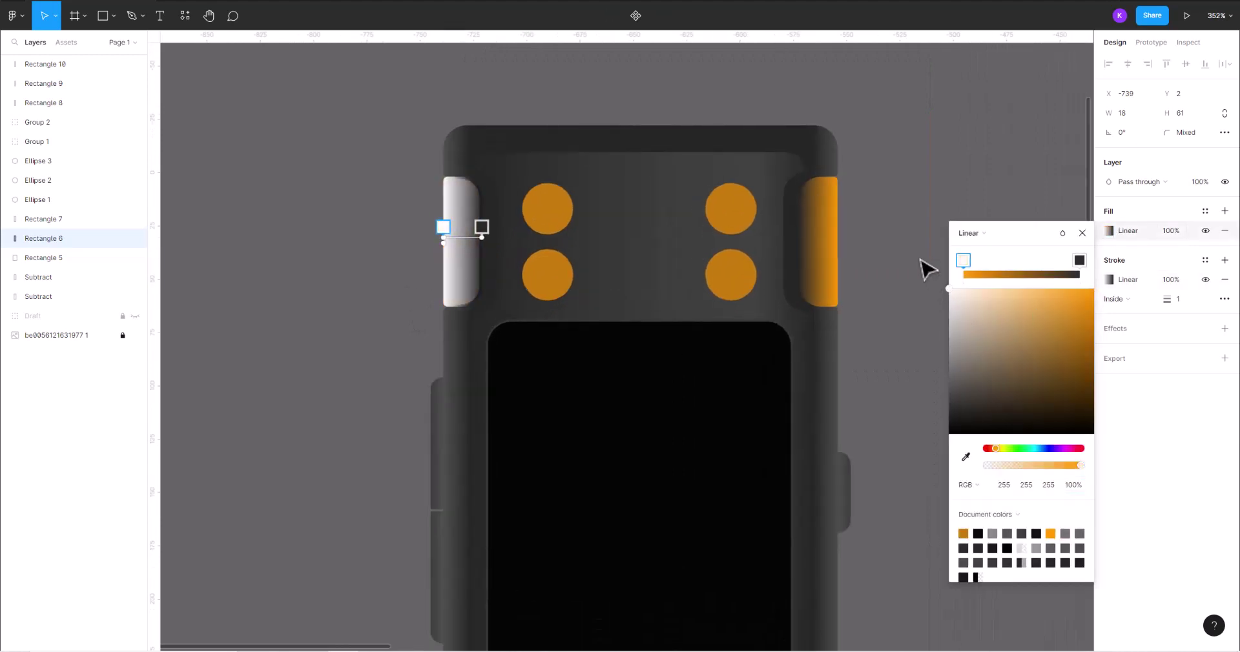
scroll(520, 313, "down", 2)
scroll(520, 312, "up", 1)
left_click(1083, 233)
left_click(420, 287)
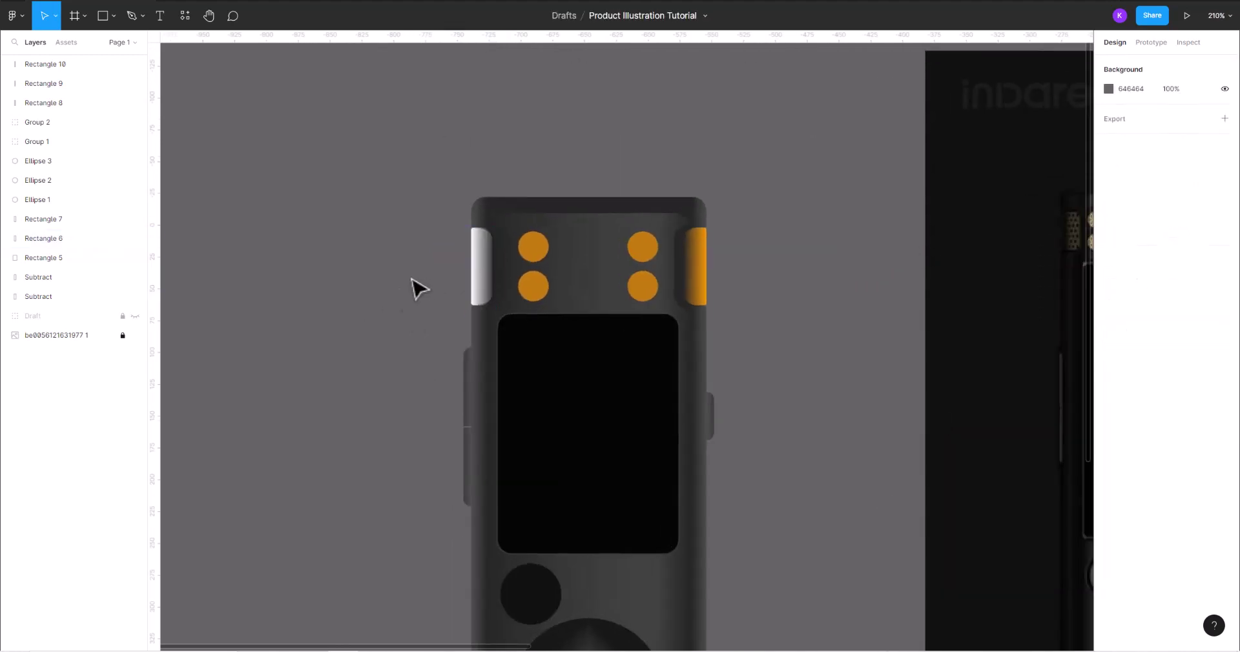
scroll(416, 287, "up", 3)
scroll(323, 275, "right", 3)
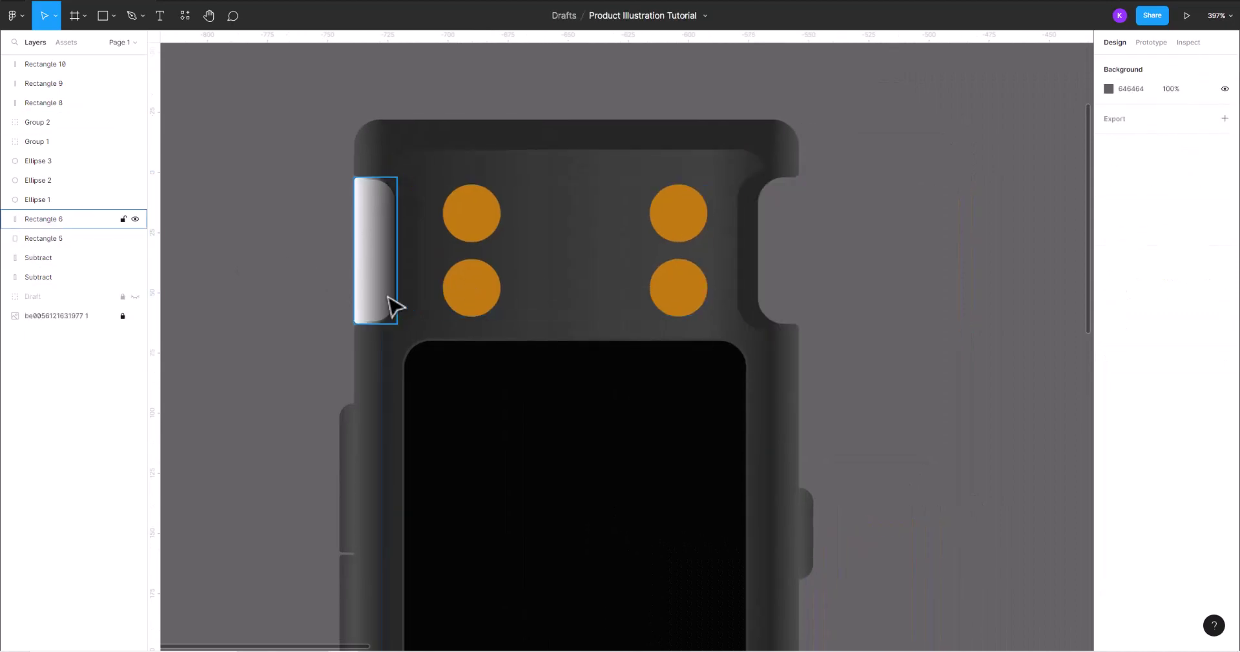
- Replace the orange right tab with a horizontally flipped copy of the silver tab
left_click(390, 310)
key("ctrl+c")
left_click(783, 288)
key("ctrl+shift+r")
right_click(769, 275)
left_click(829, 583)
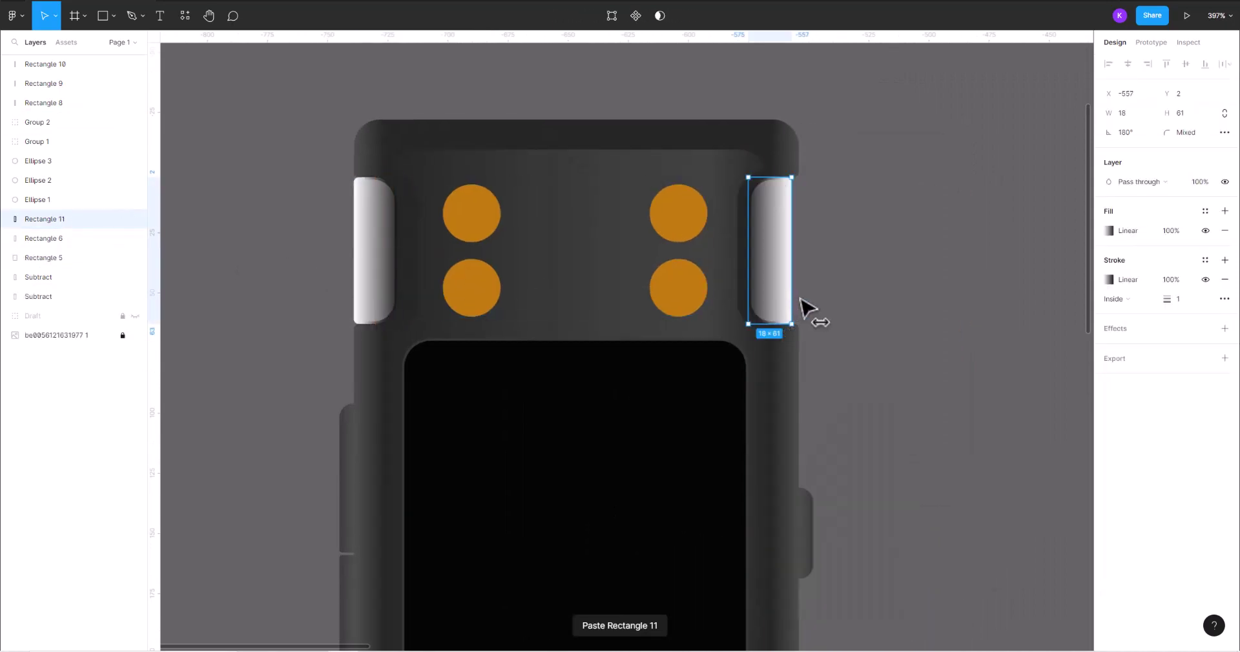
left_click(469, 299)
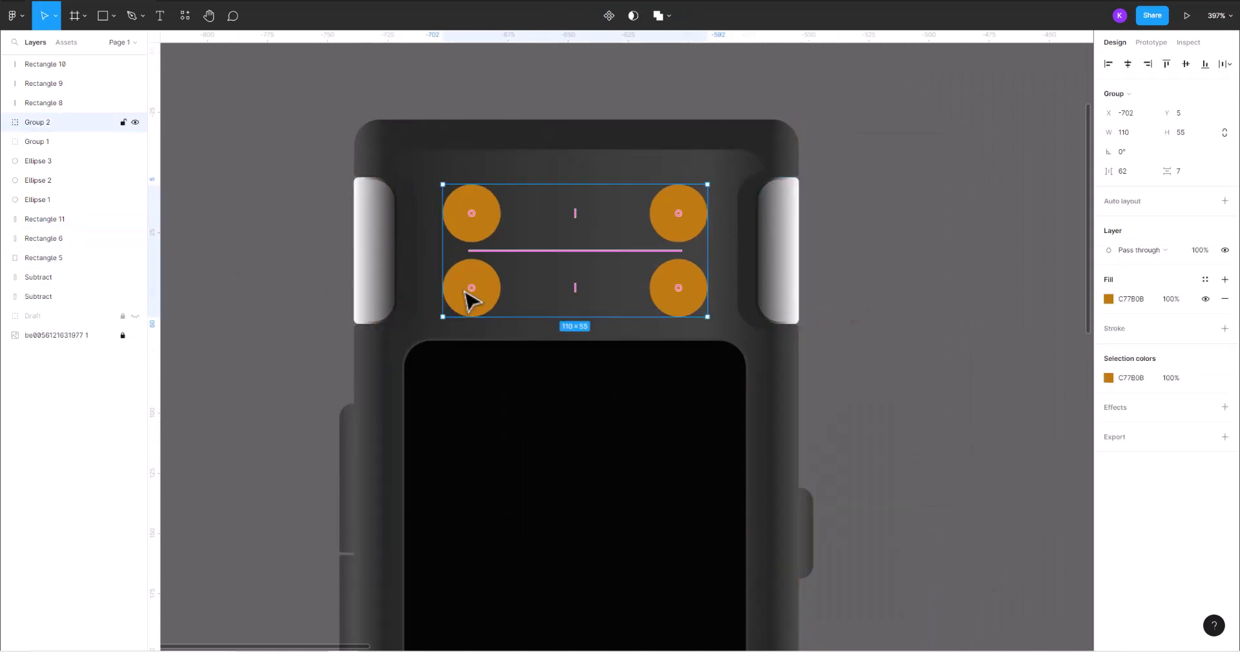
- Change the four top dots' fill from orange to grey 5B5B5B
left_click(1108, 299)
left_click(952, 317)
left_click(865, 194)
scroll(865, 194, "down", 5)
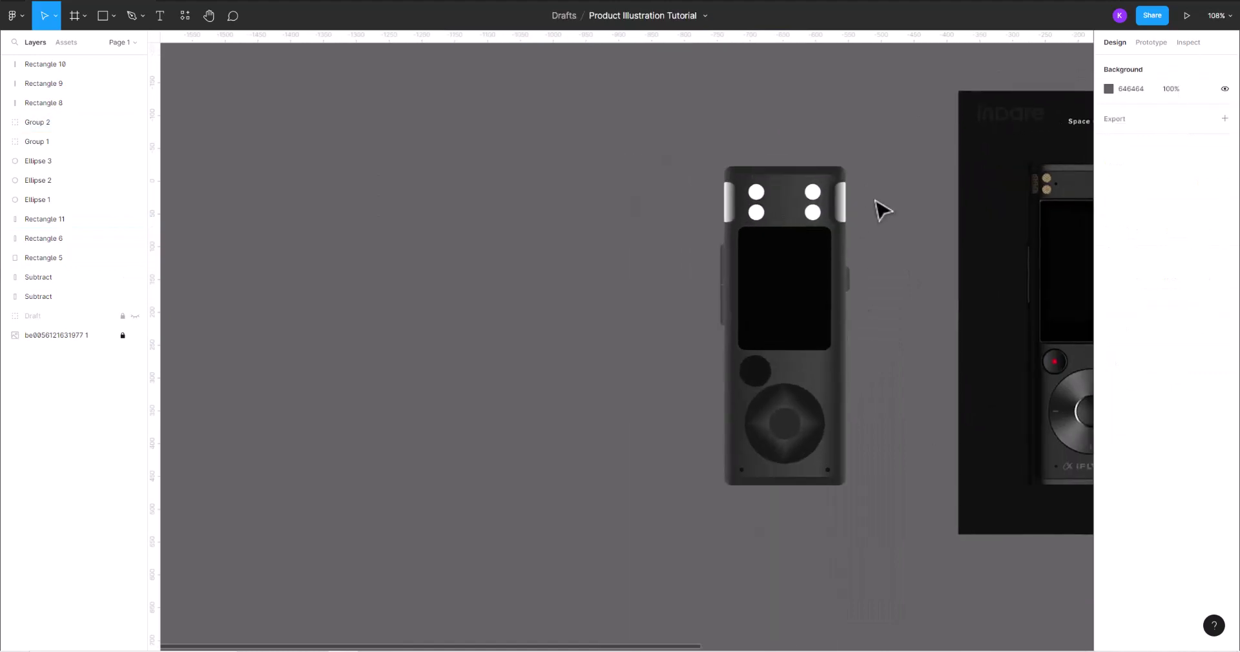
scroll(883, 210, "right", 5)
scroll(501, 349, "up", 5)
left_click(431, 339)
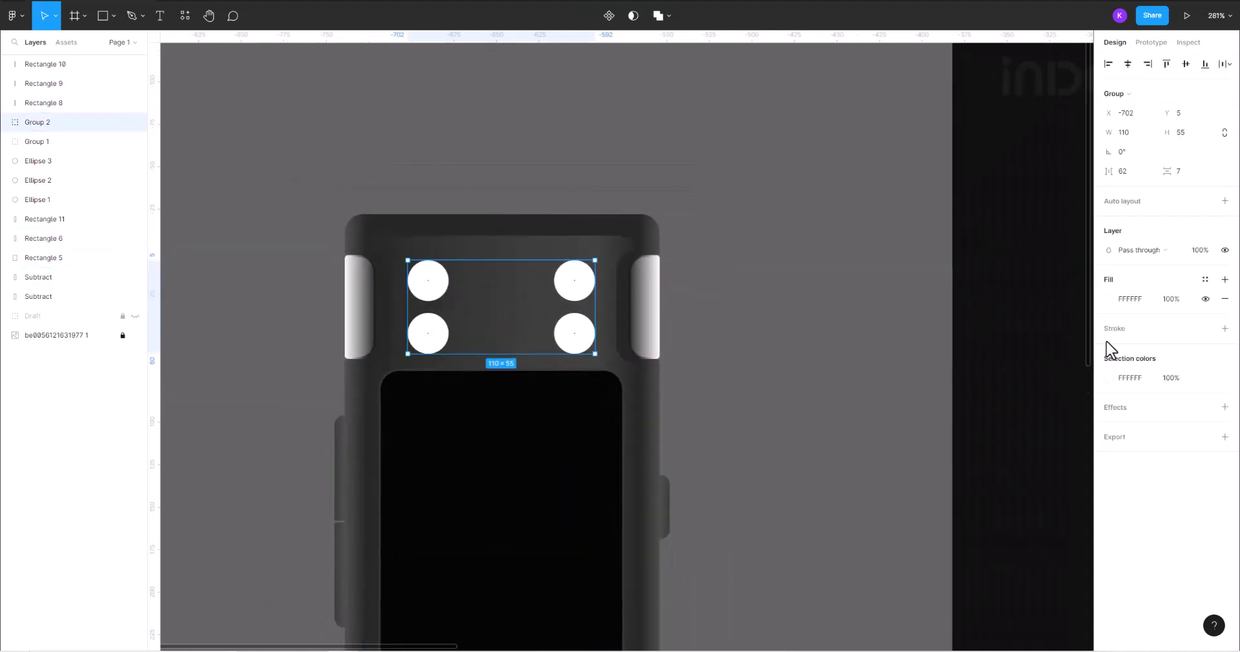
left_click(1109, 299)
left_click(966, 481)
left_click(360, 448)
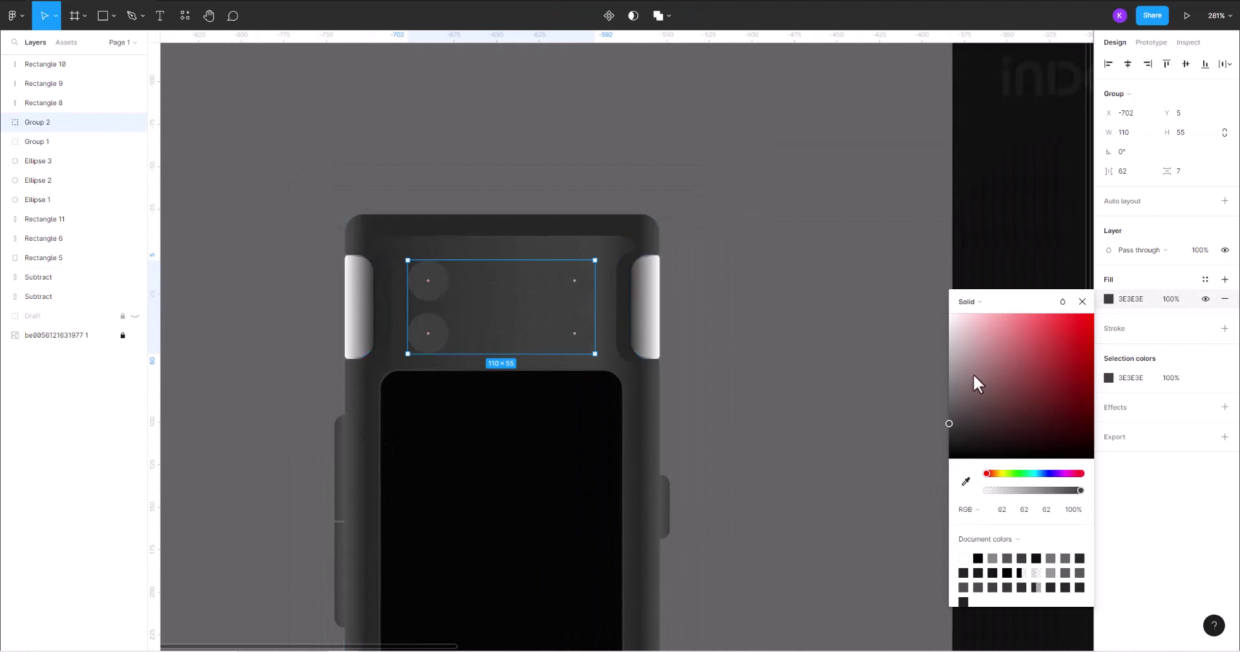
left_click(950, 410)
left_click(1122, 357)
- Add a thin dark 3A3A3A outline to the four top dots
left_click(1112, 329)
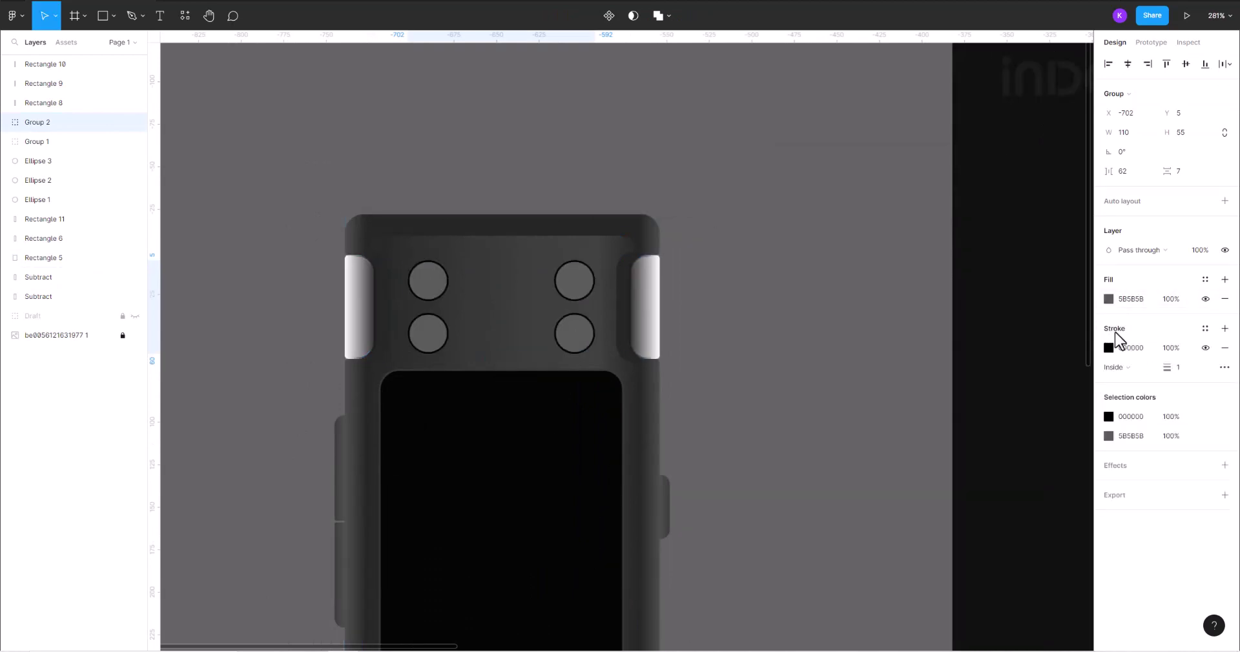
left_click(954, 357)
left_click(966, 515)
scroll(631, 360, "up", 5)
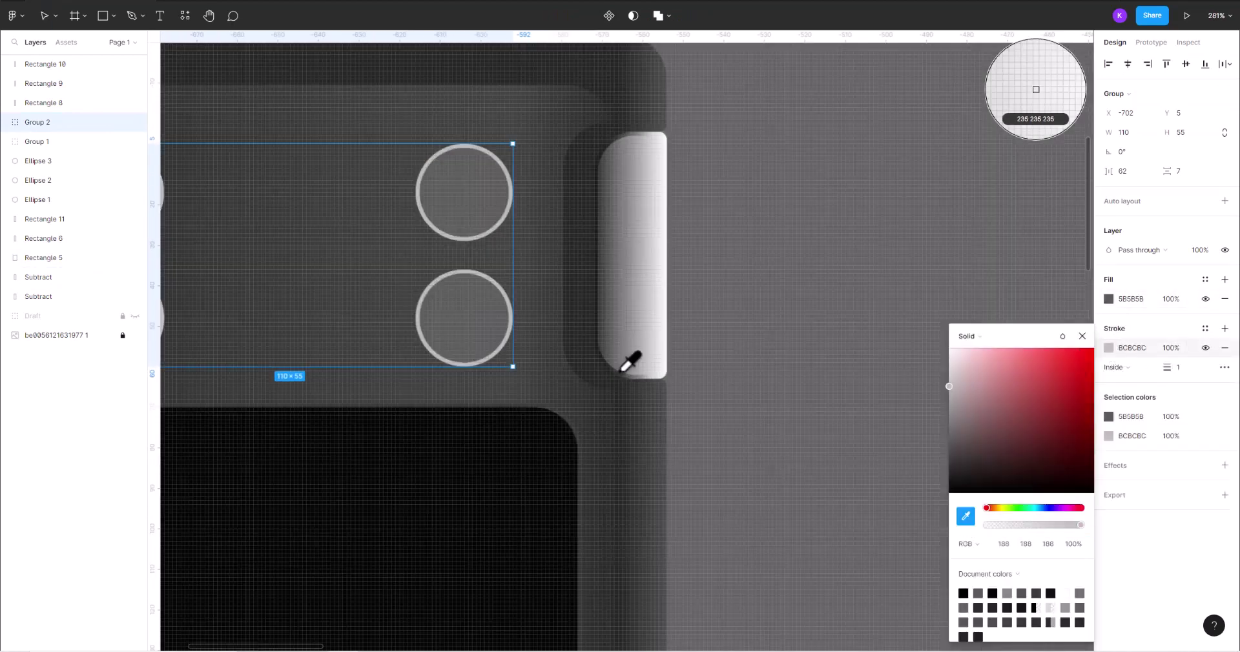
scroll(510, 432, "up", 5)
scroll(510, 432, "down", 2)
left_click(510, 430)
scroll(510, 430, "down", 10)
left_click(625, 385)
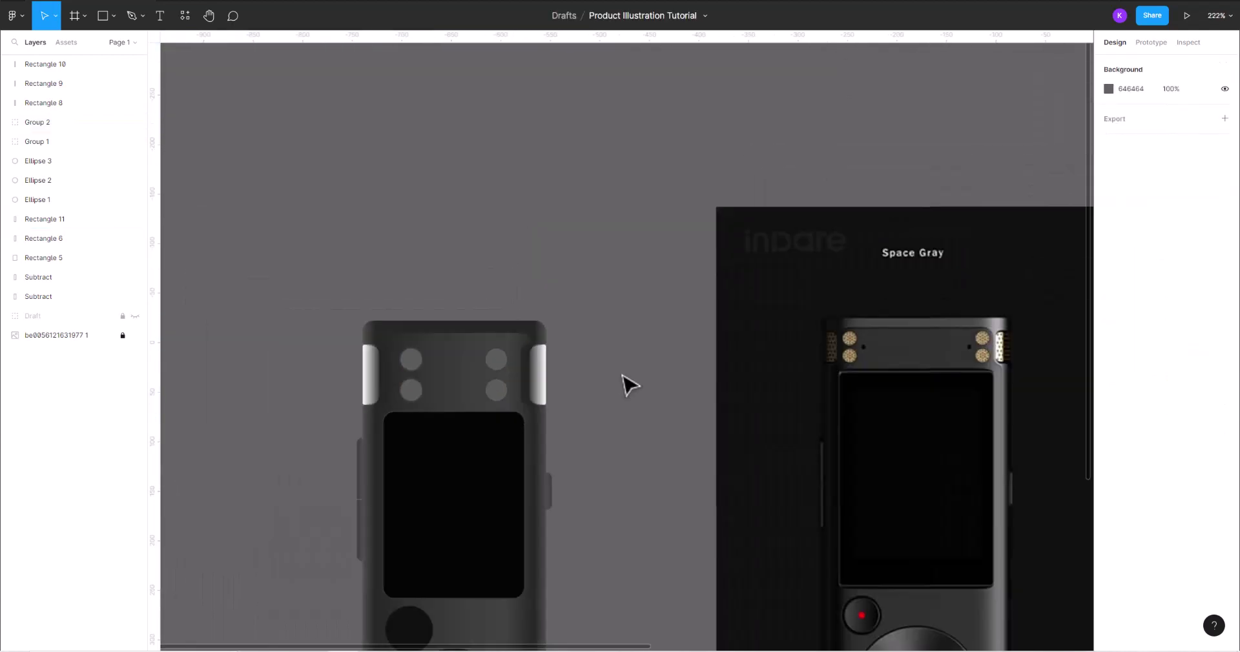
scroll(623, 374, "down", 2)
scroll(709, 321, "up", 3)
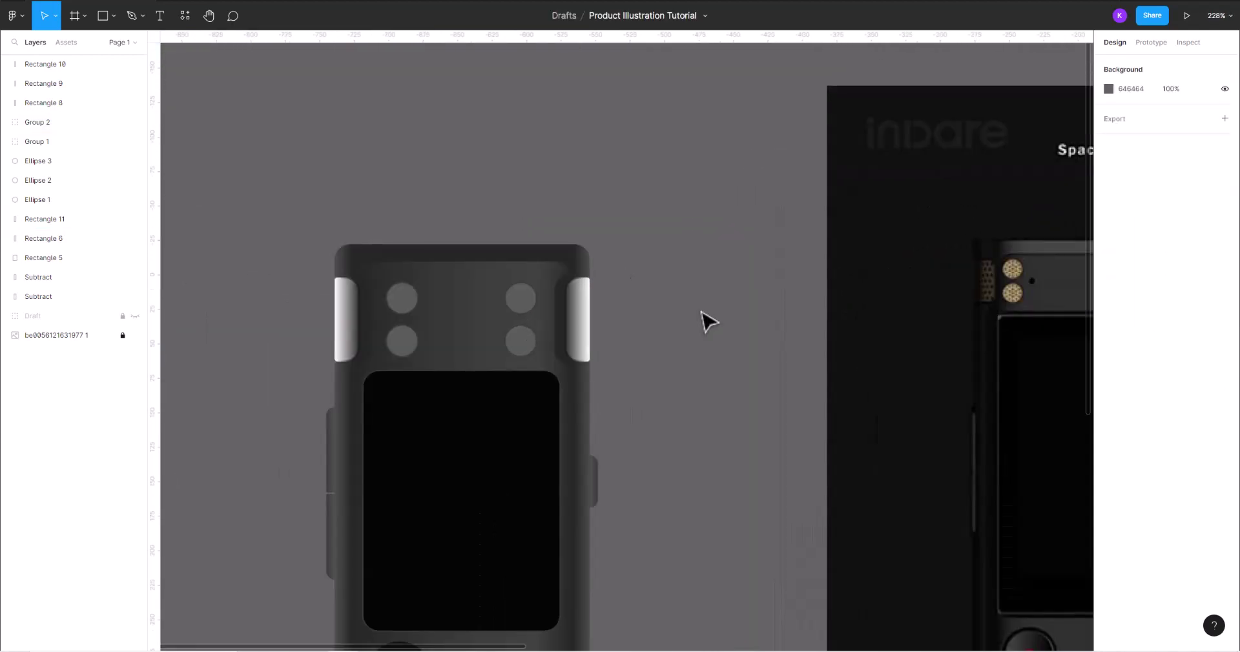
left_click(402, 340)
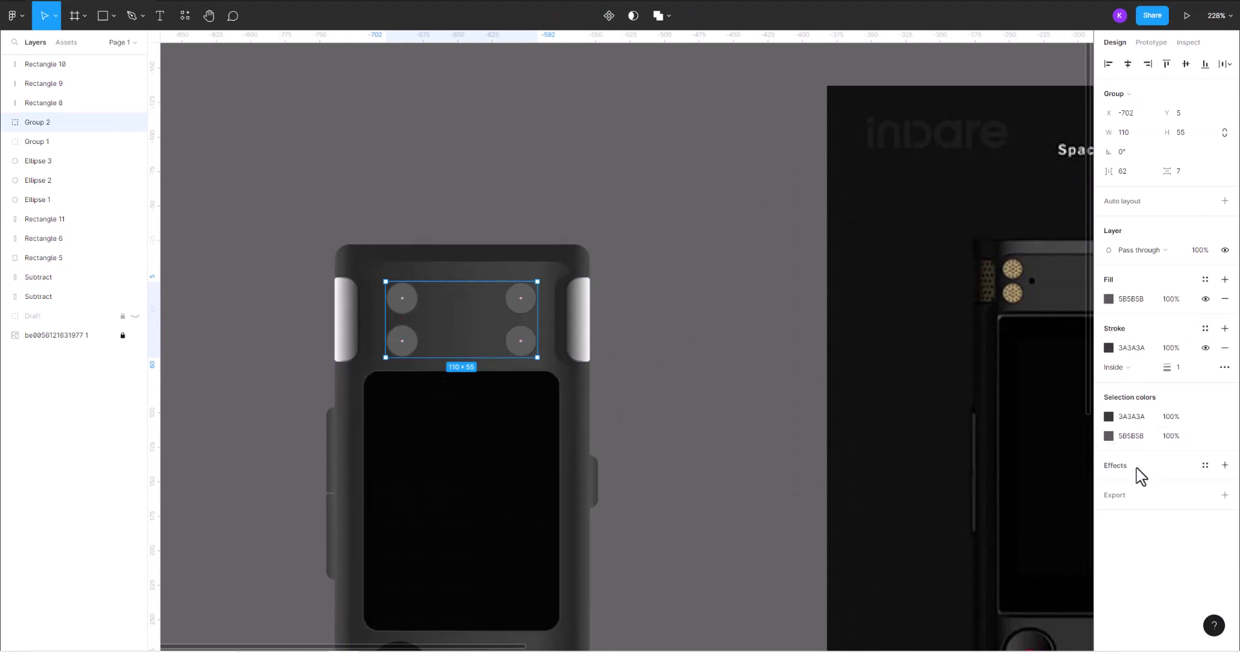
- Give the mic-hole group an inner shadow: X 0, Y 4, no blur, black at about 13%
left_click(1225, 465)
left_click(1143, 485)
scroll(548, 382, "up", 3)
left_click(1109, 484)
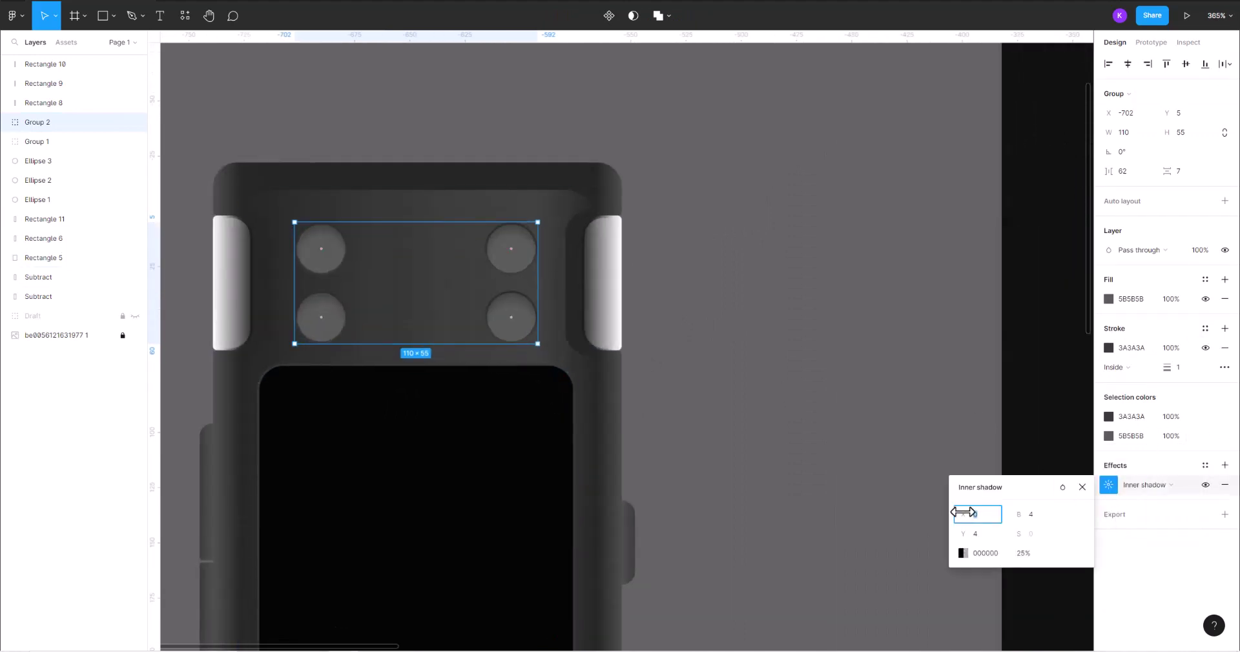
mouse_move(1020, 514)
left_mouse_down()
mouse_move(921, 512)
mouse_move(963, 534)
left_mouse_up()
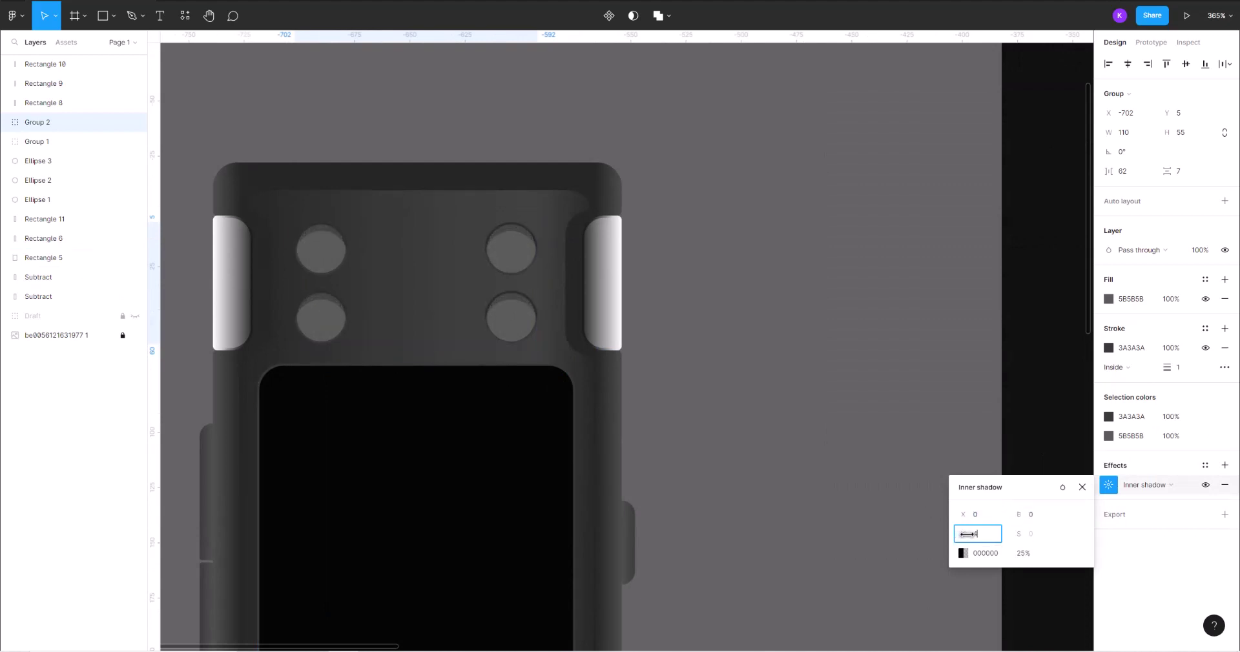
left_click(964, 553)
left_click_drag(809, 485, 795, 500)
left_click(1018, 553)
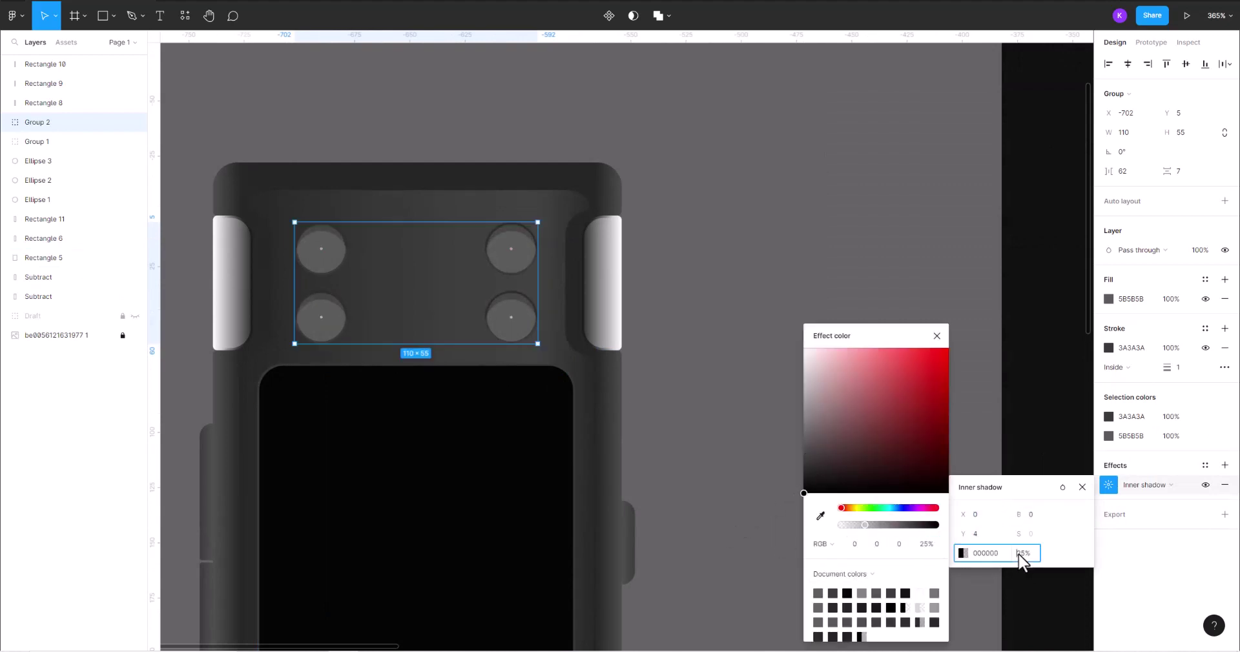
left_click_drag(1011, 554, 1182, 553)
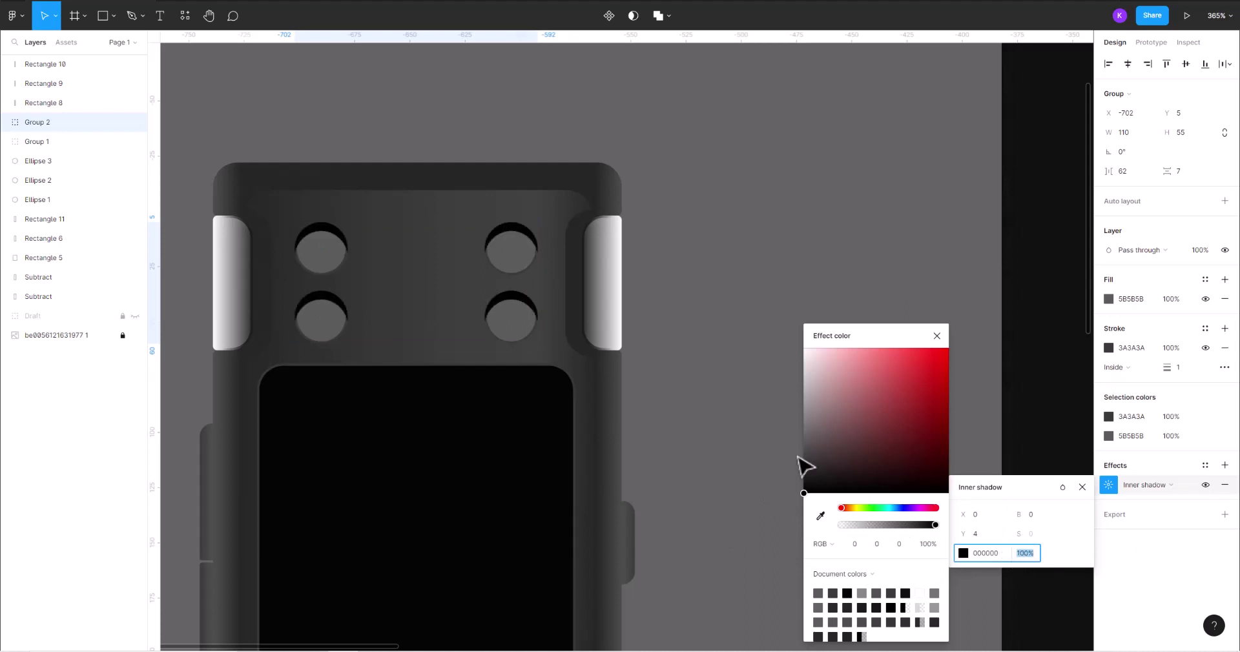
left_click_drag(880, 524, 842, 524)
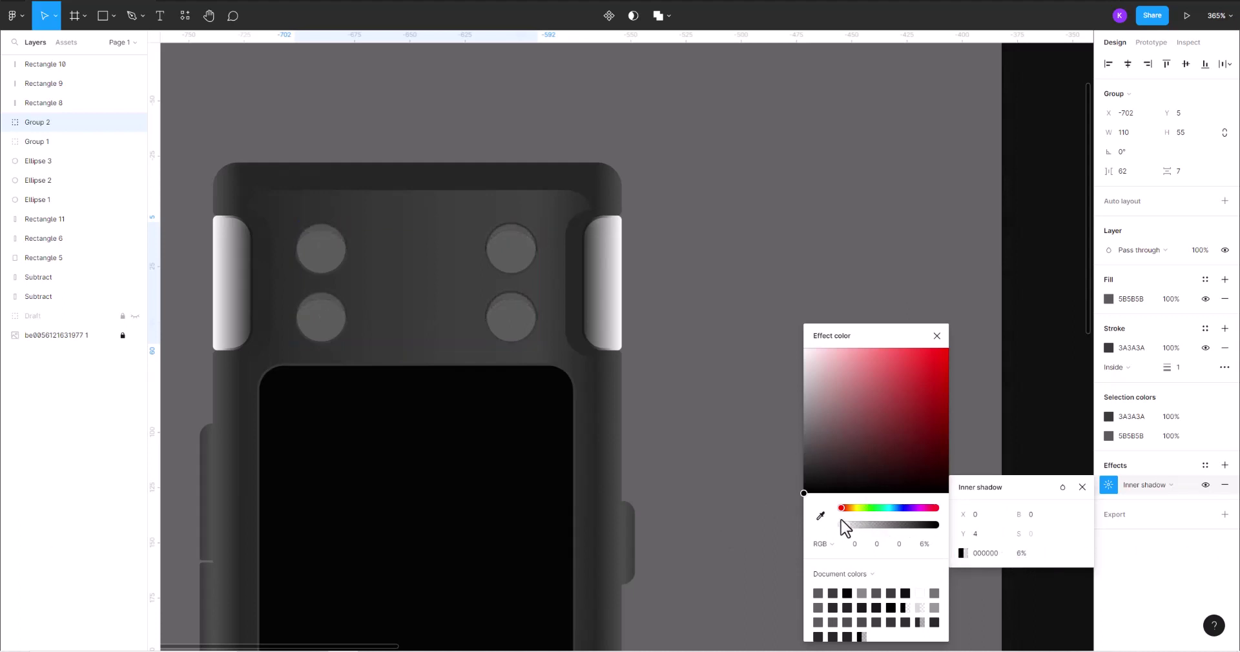
left_click(937, 336)
- Add a shadow effect to the side grips and clear the selection
left_click(603, 332)
left_click(1143, 348)
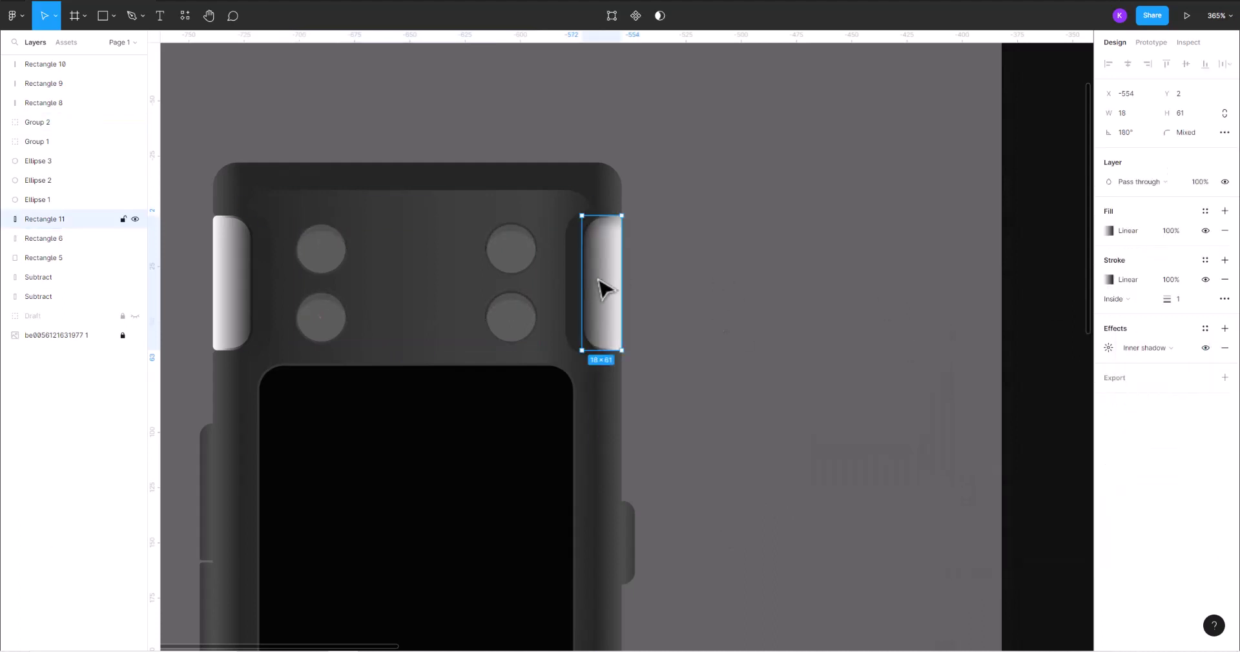
left_click(246, 302)
left_click(1124, 329)
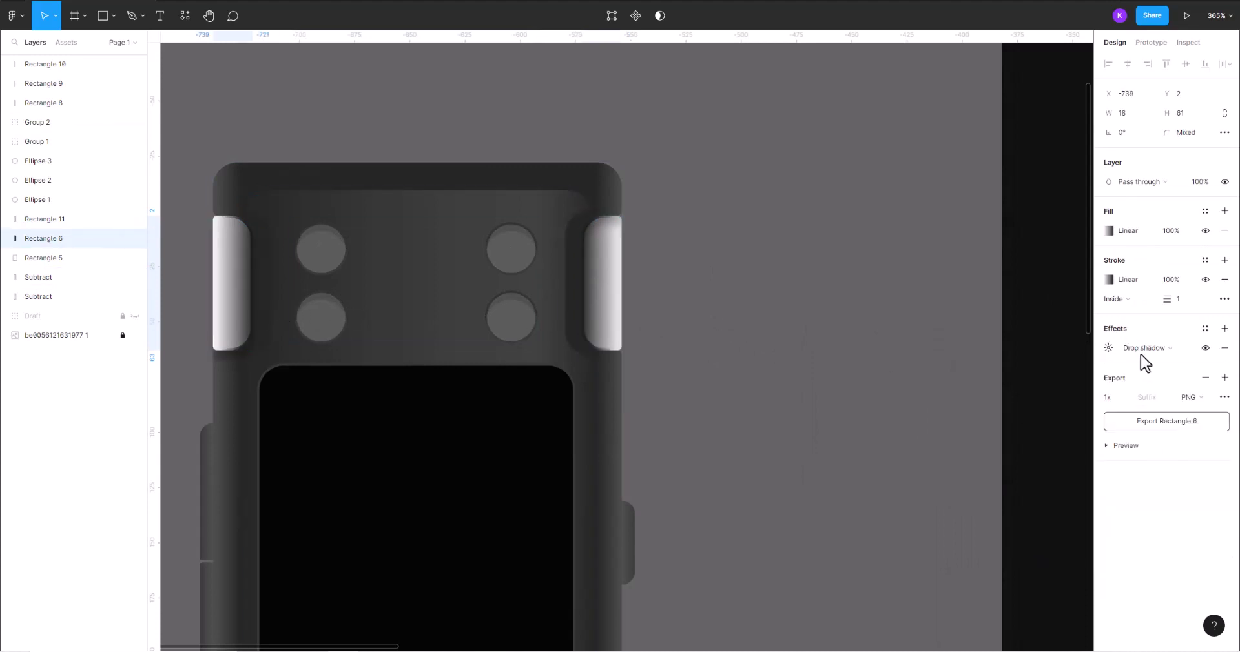
left_click(844, 313)
- Zoom out to view the whole device and select the large control wheel
scroll(844, 312, "down", 3)
scroll(852, 313, "down", 3)
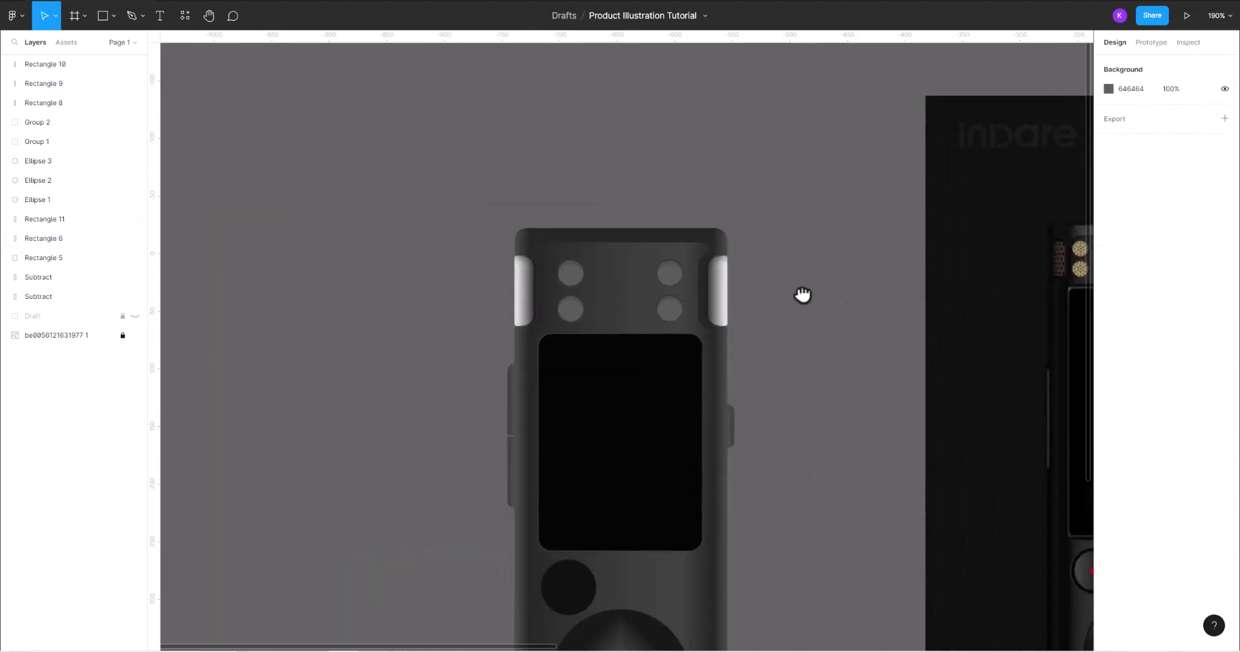
scroll(802, 293, "down", 3)
scroll(747, 266, "right", 2)
scroll(656, 407, "up", 2)
scroll(630, 489, "up", 2)
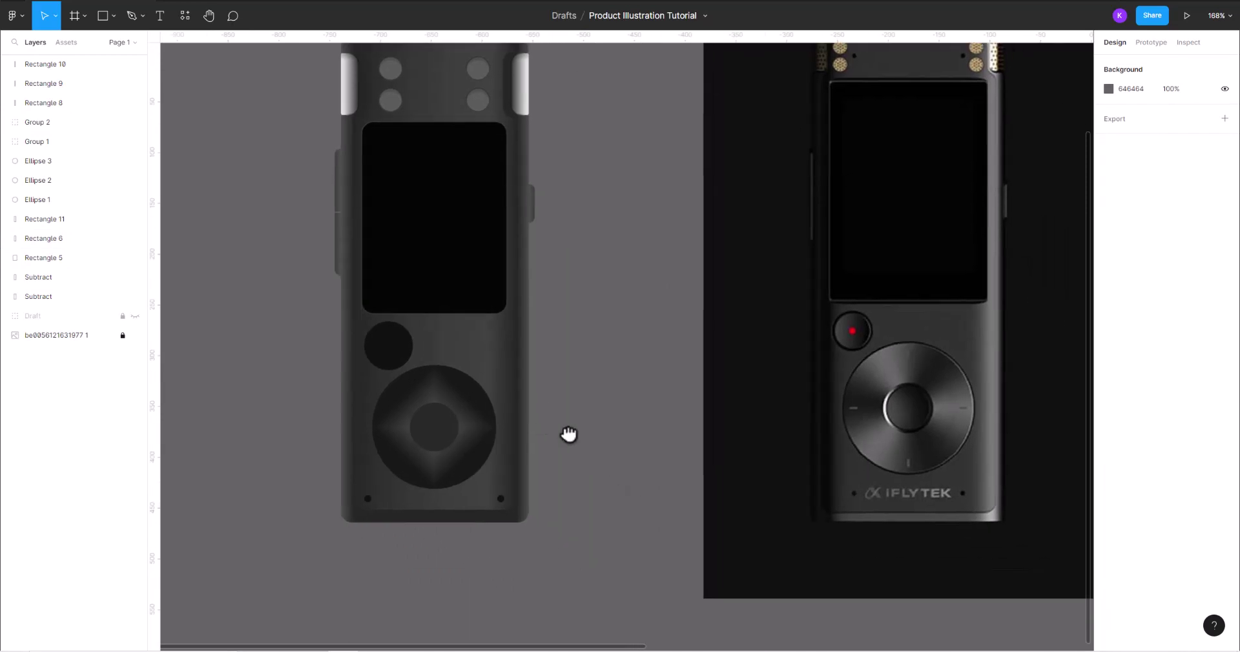
left_click(454, 464)
- Remove the wheel's effect and give it a dark grey 383838 stroke sampled from the canvas
left_click(1117, 290)
left_click(1146, 309)
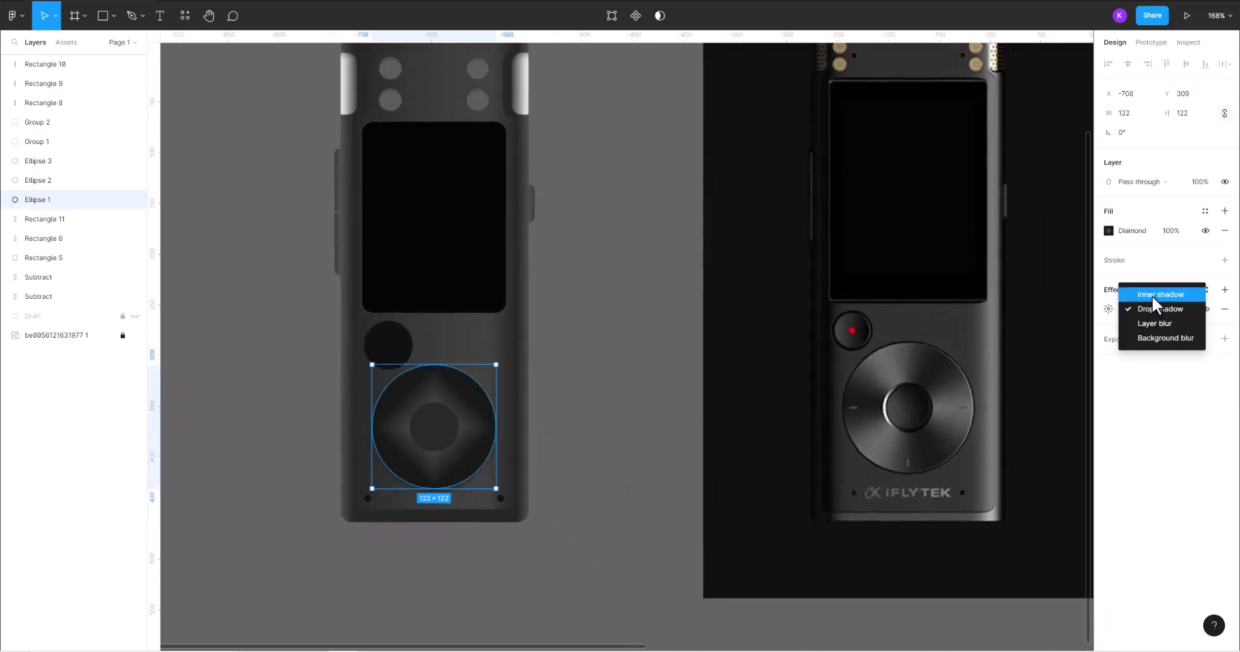
scroll(473, 467, "up", 2)
scroll(466, 409, "up", 3)
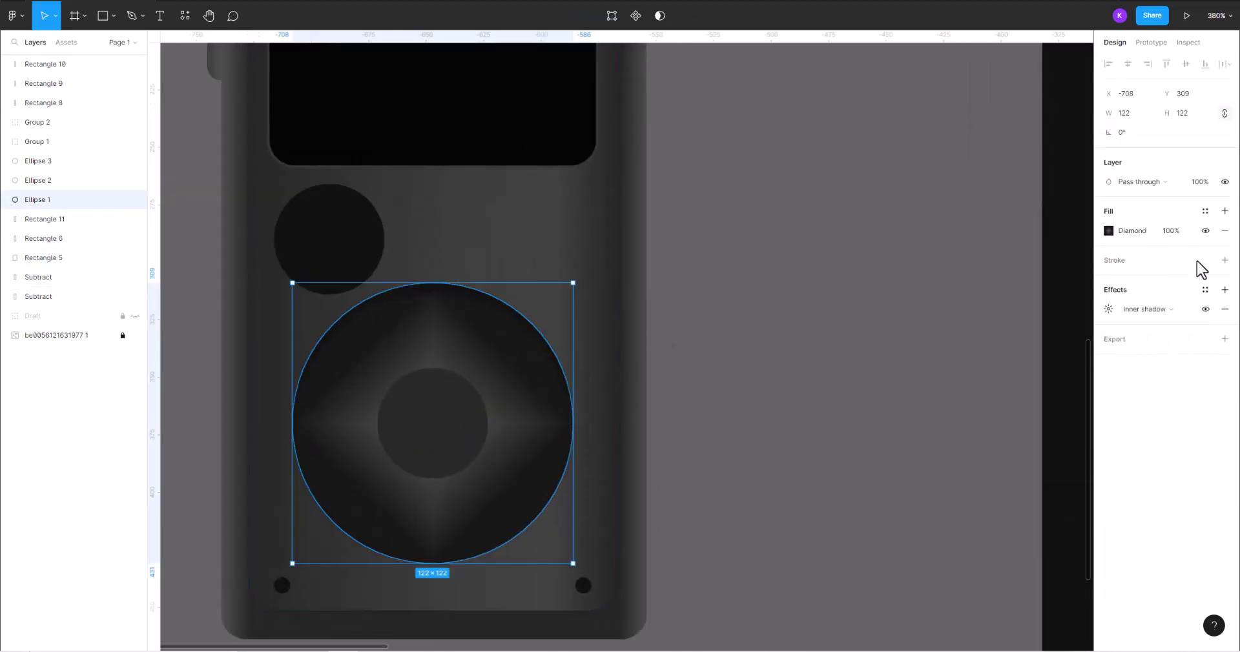
left_click(1225, 308)
left_click(1224, 260)
left_click(1108, 279)
left_click(966, 462)
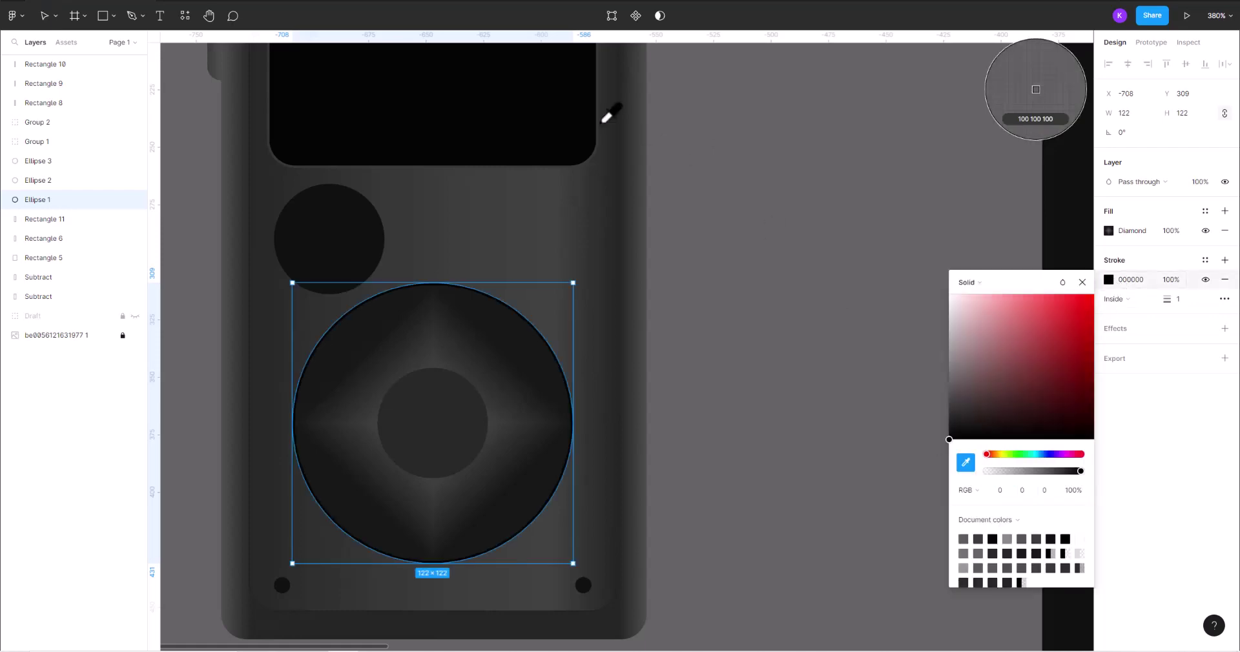
scroll(603, 123, "up", 5)
left_click(605, 126)
left_click(728, 227)
- Switch the large wheel's fill from a diamond to a linear gradient
scroll(506, 441, "down", 1)
left_click(506, 441)
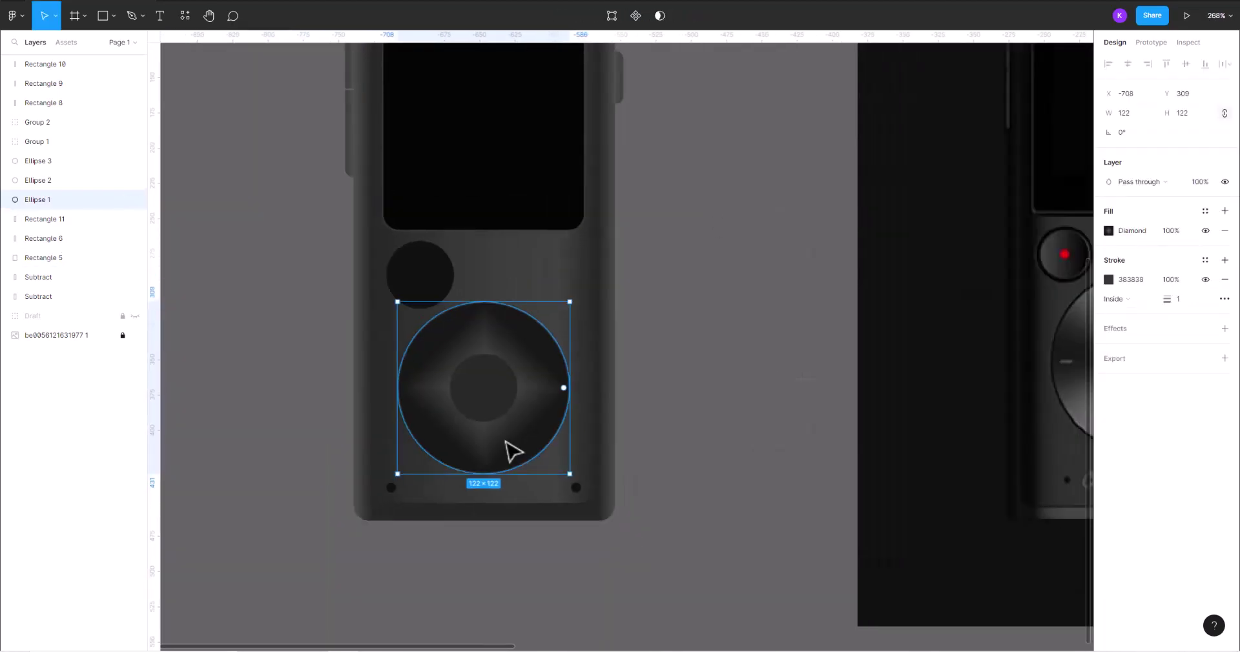
scroll(443, 459, "down", 1)
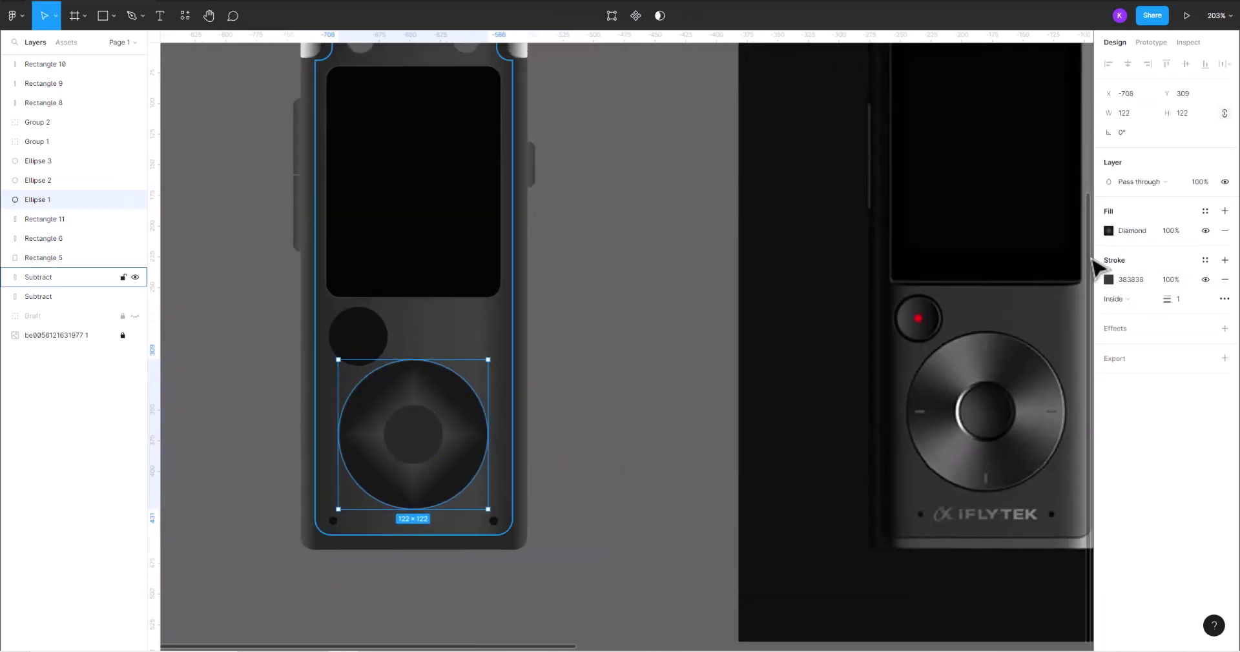
left_click(1108, 230)
left_click(973, 233)
left_click(985, 202)
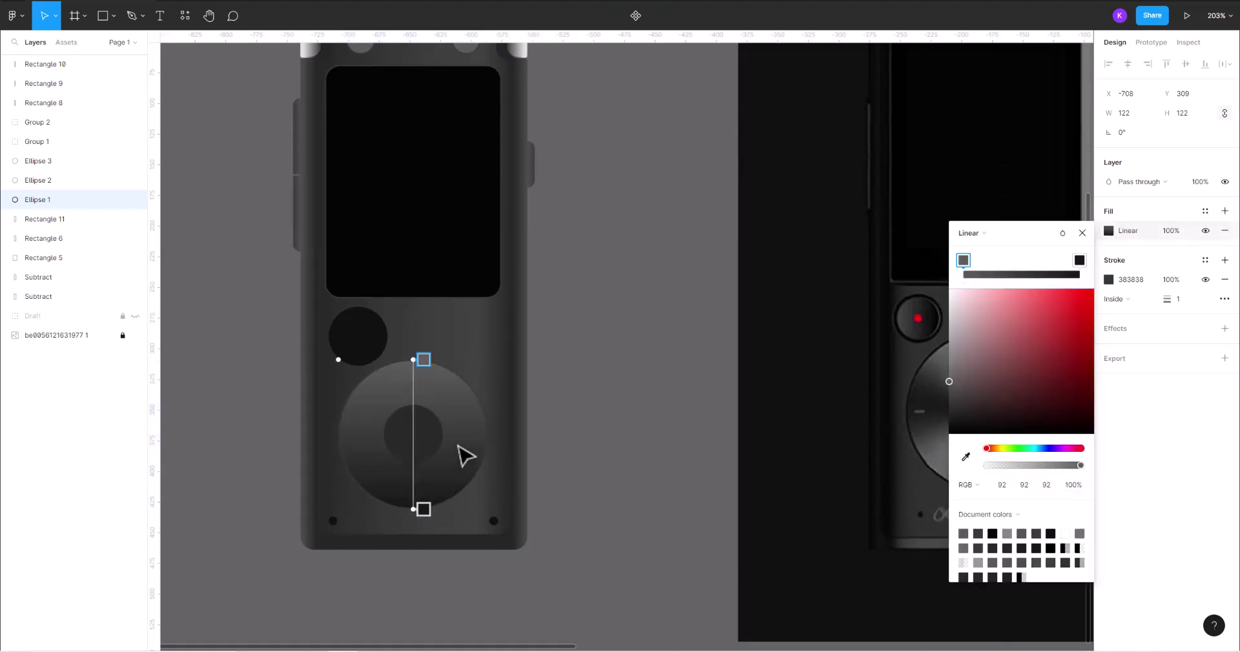
- Fill the wheel's small inner circle with black 000000
left_click_drag(458, 445, 364, 443)
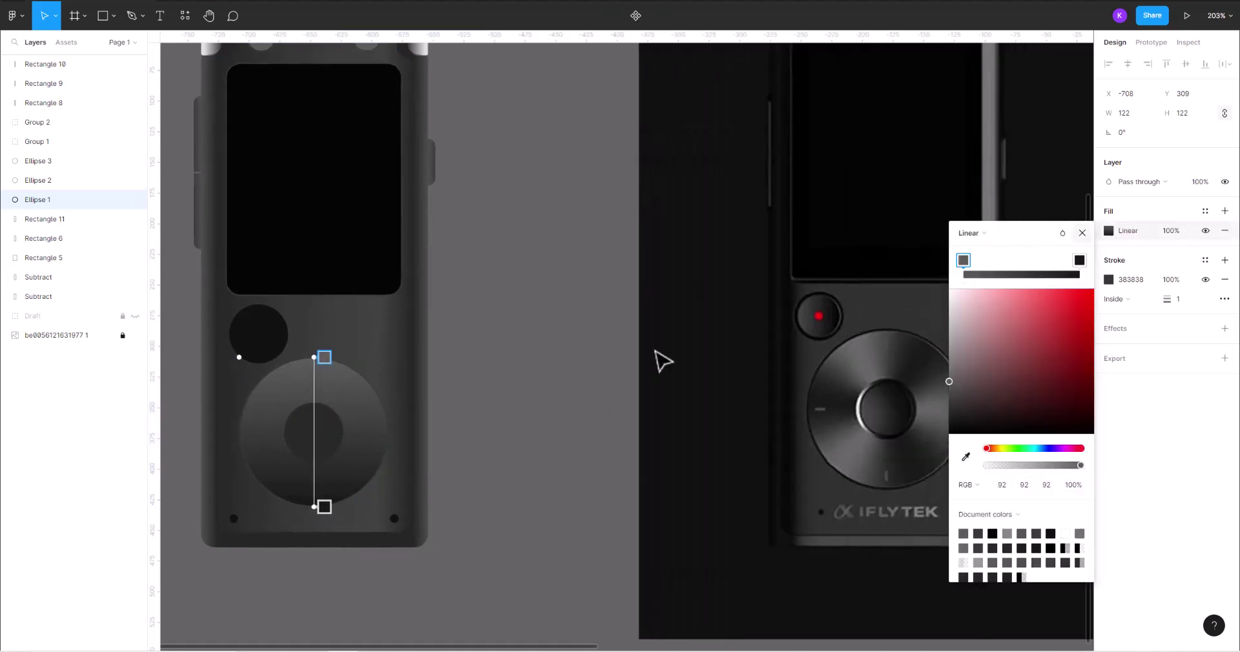
key("Escape")
key("shift+Tab")
left_click(1109, 231)
left_click_drag(962, 376, 903, 434)
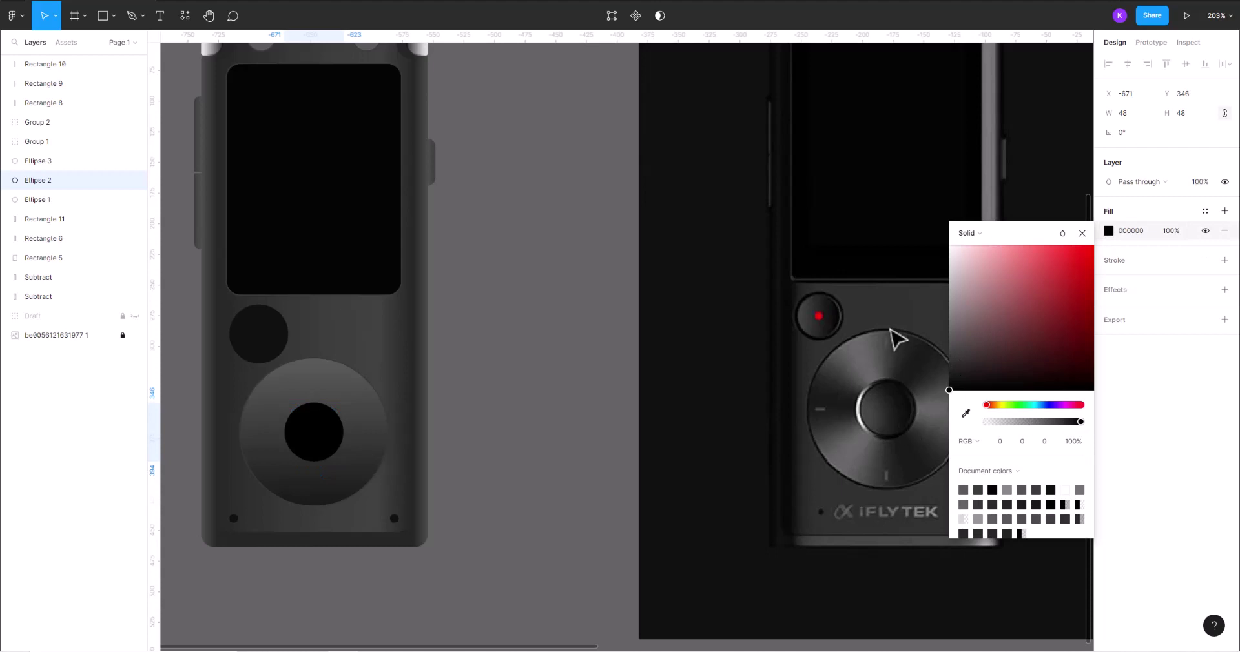
- Set the inner circle fill to dark grey 3C3C3C and add a weight-2 stroke
left_click_drag(891, 329, 873, 363)
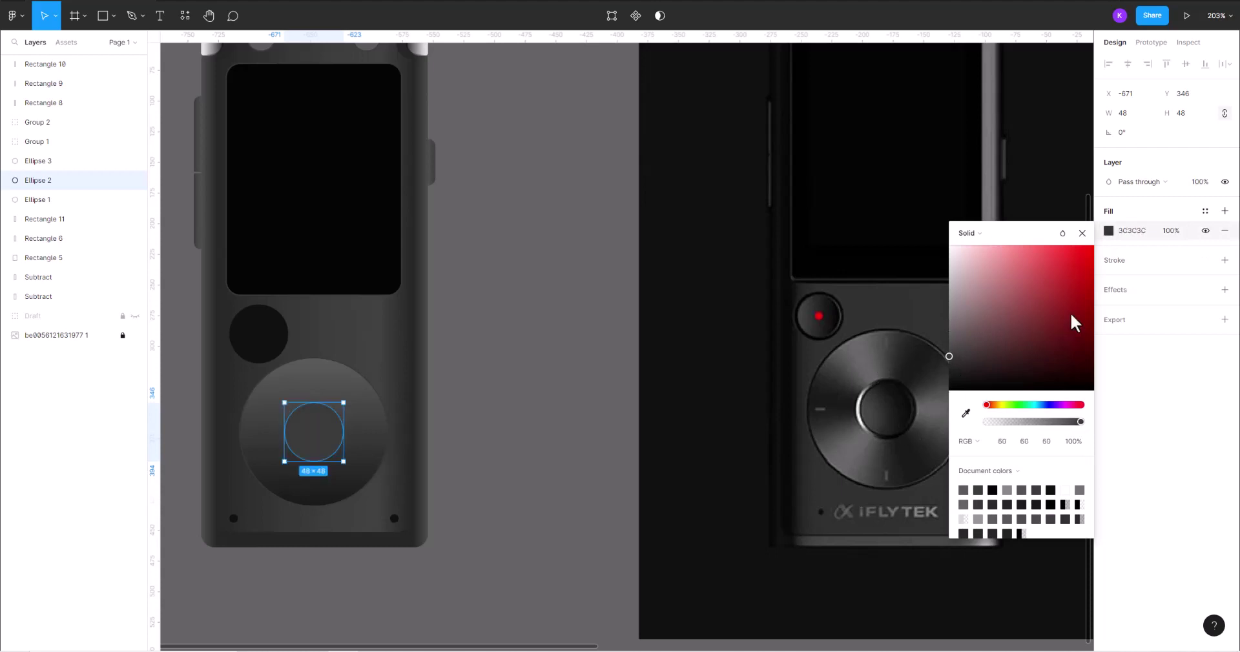
left_click(1121, 276)
scroll(409, 435, "up", 2)
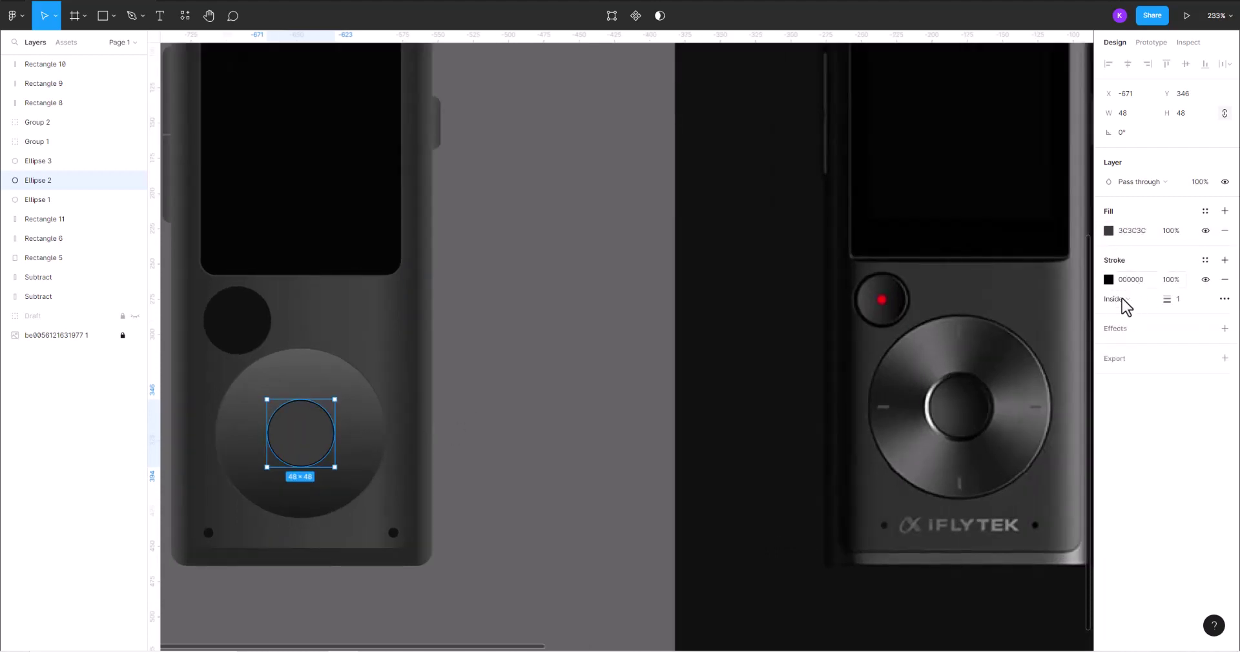
left_click_drag(1170, 300, 1200, 318)
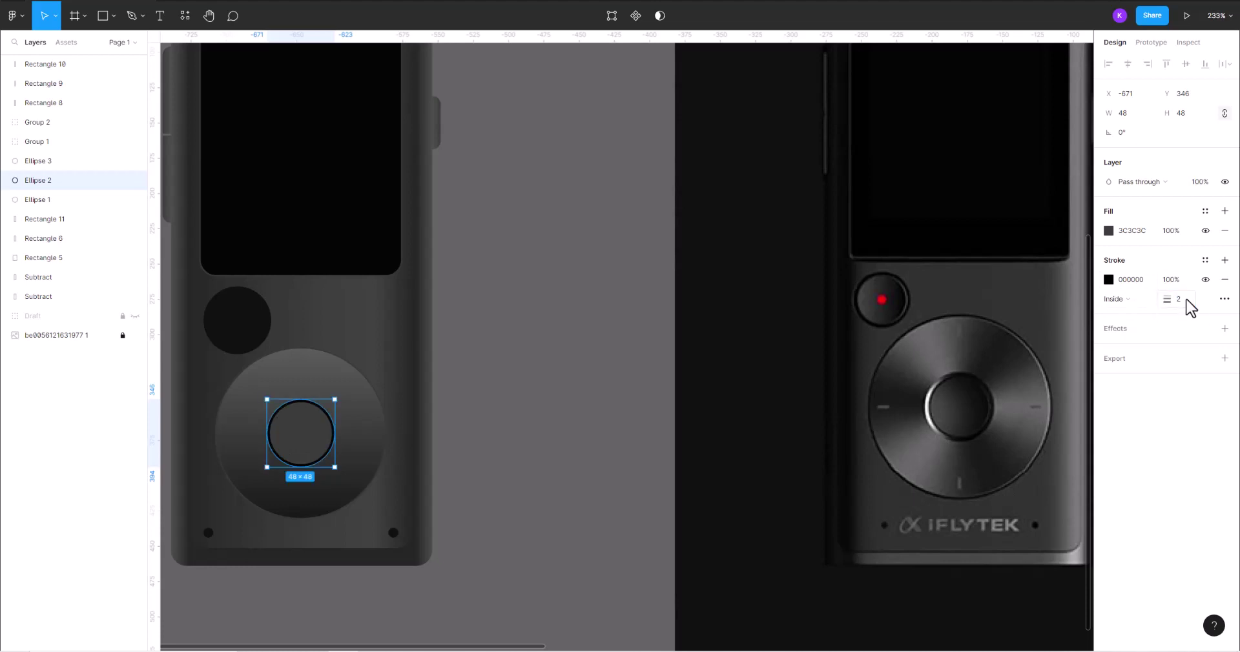
- Make the inner circle's stroke a linear gradient from mid-grey to a sampled near-black
left_click(1109, 280)
left_click(969, 283)
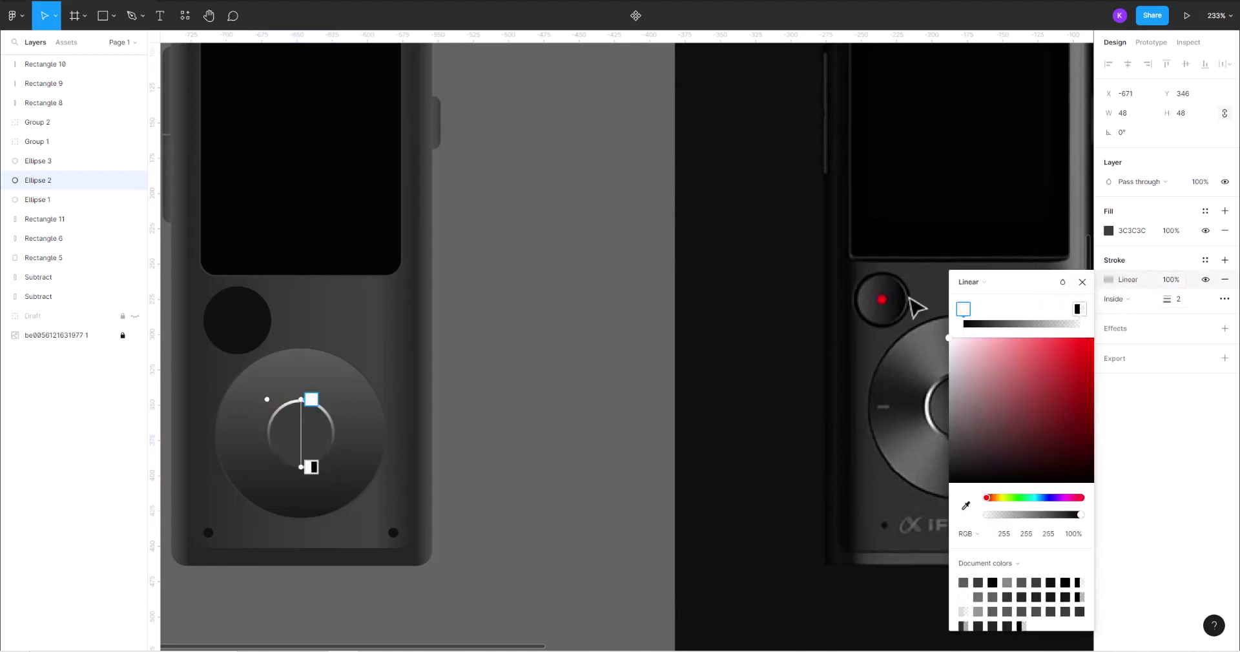
left_click_drag(893, 447, 889, 478)
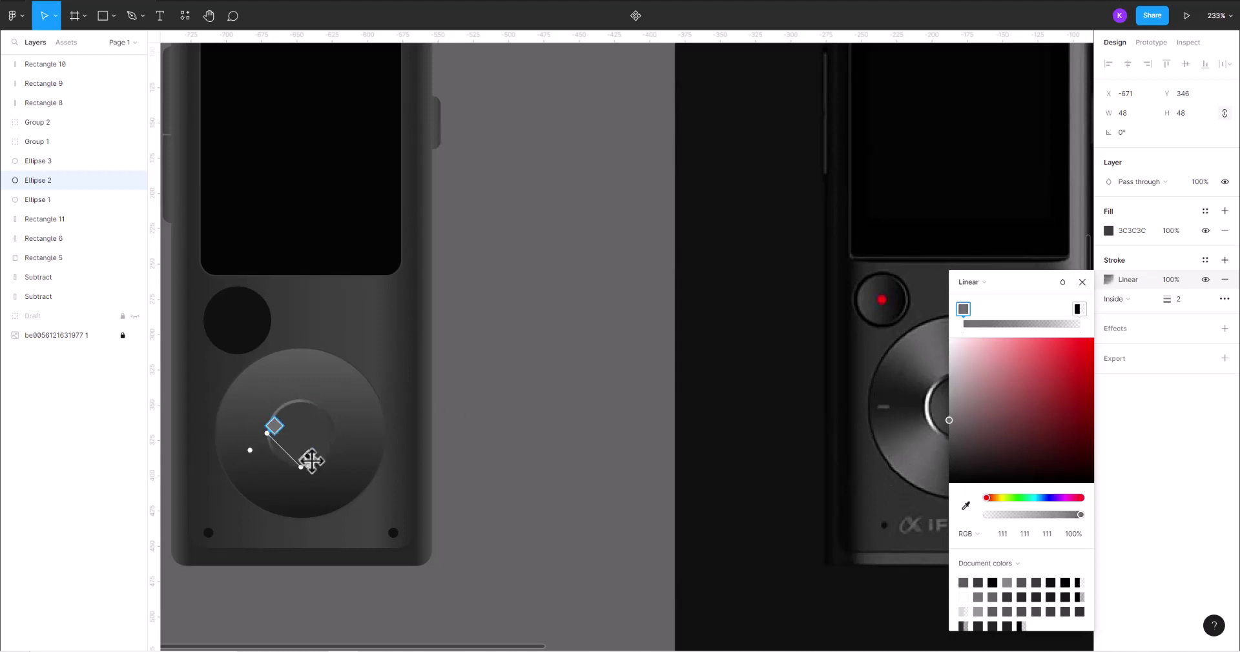
scroll(342, 434, "down", 5)
scroll(342, 434, "up", 5)
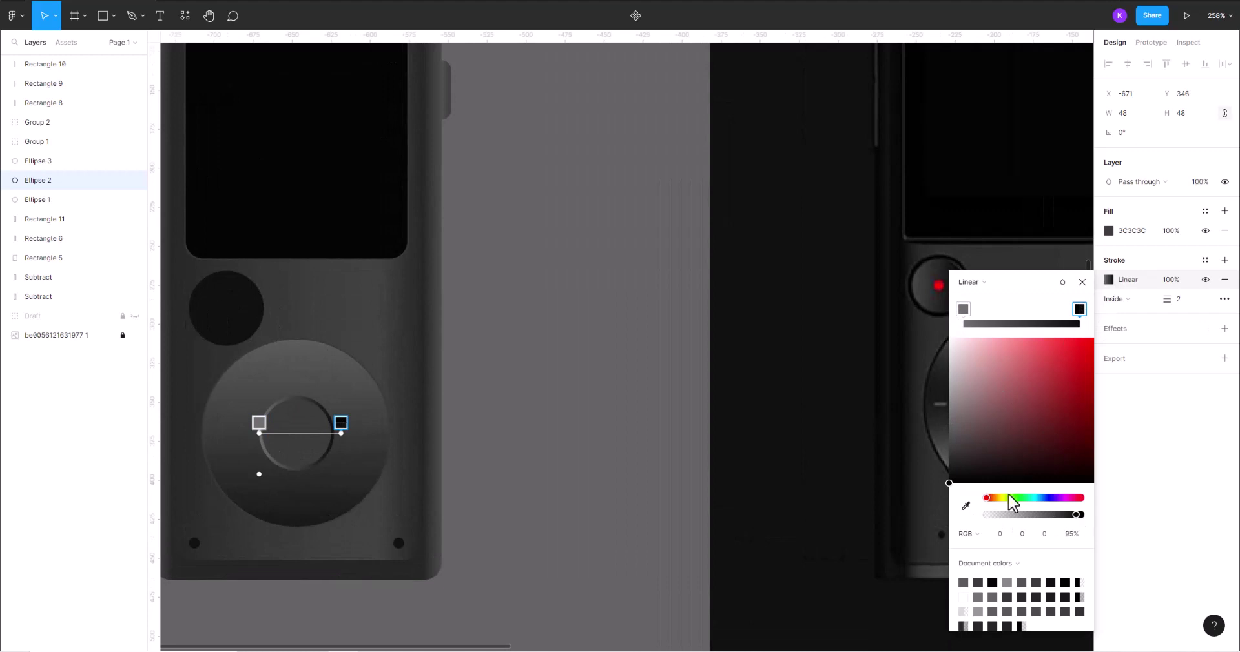
left_click(965, 505)
left_click(431, 318)
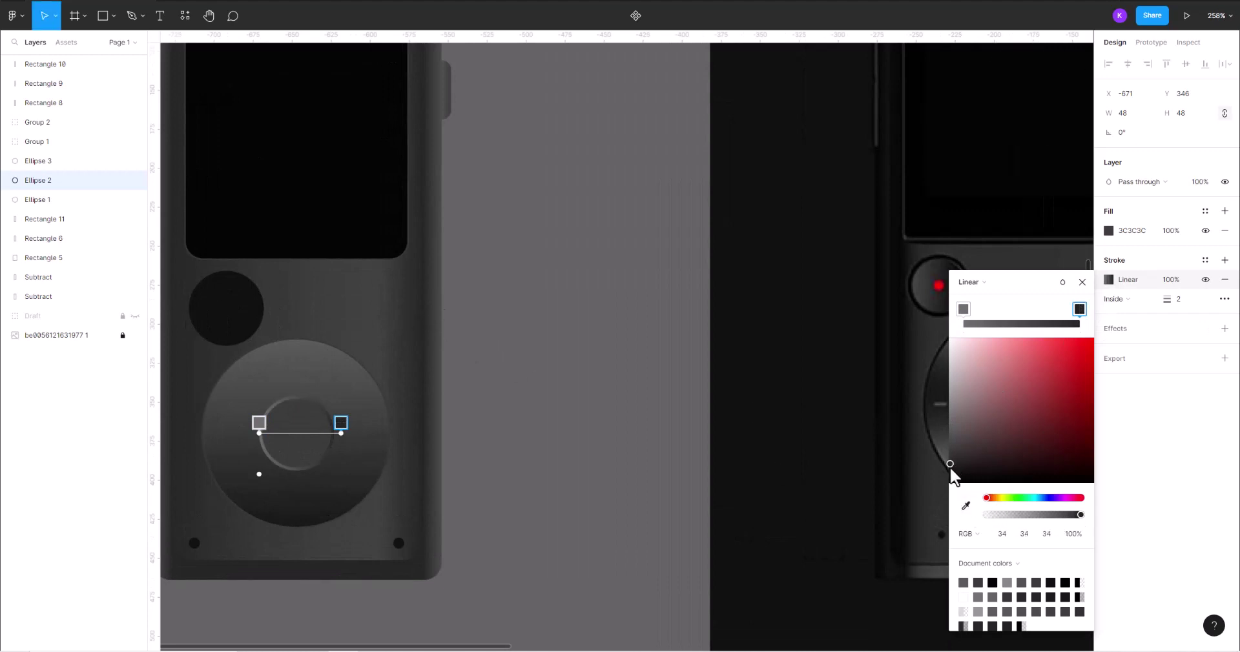
left_click(1082, 282)
left_click(581, 404)
scroll(569, 412, "down", 3)
scroll(786, 404, "left", 3)
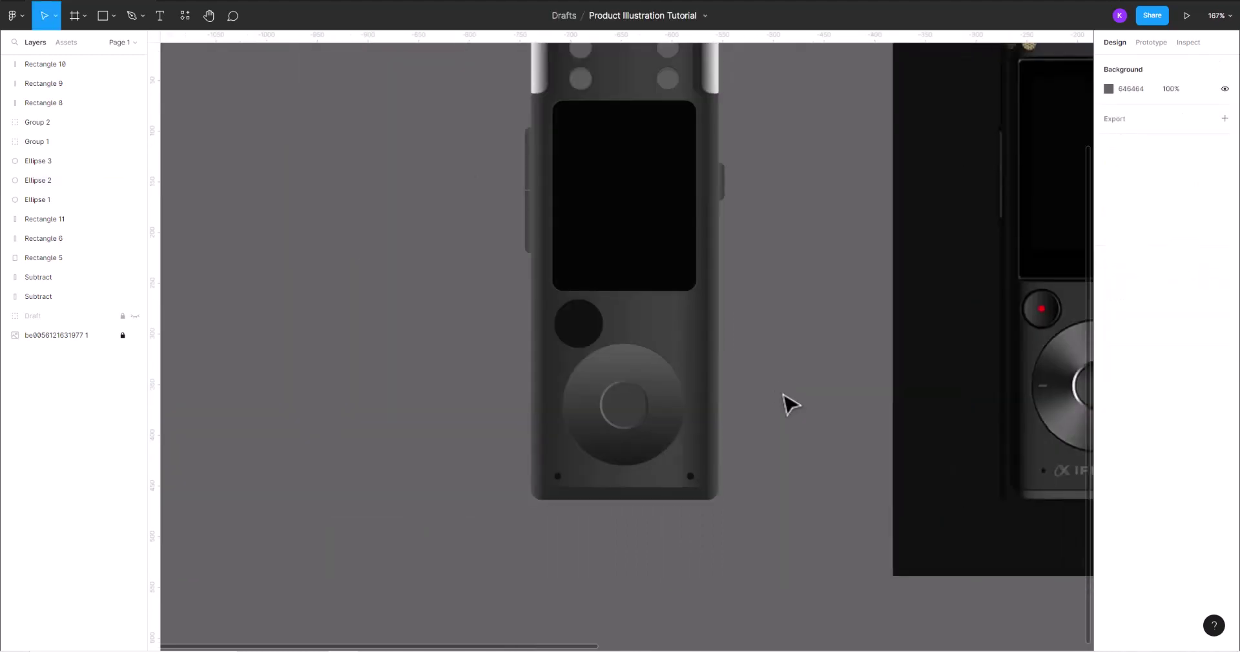
scroll(579, 365, "up", 4)
- Adjust the large wheel's linear gradient fill stop to a mid-dark grey
left_click(579, 366)
left_click(1109, 231)
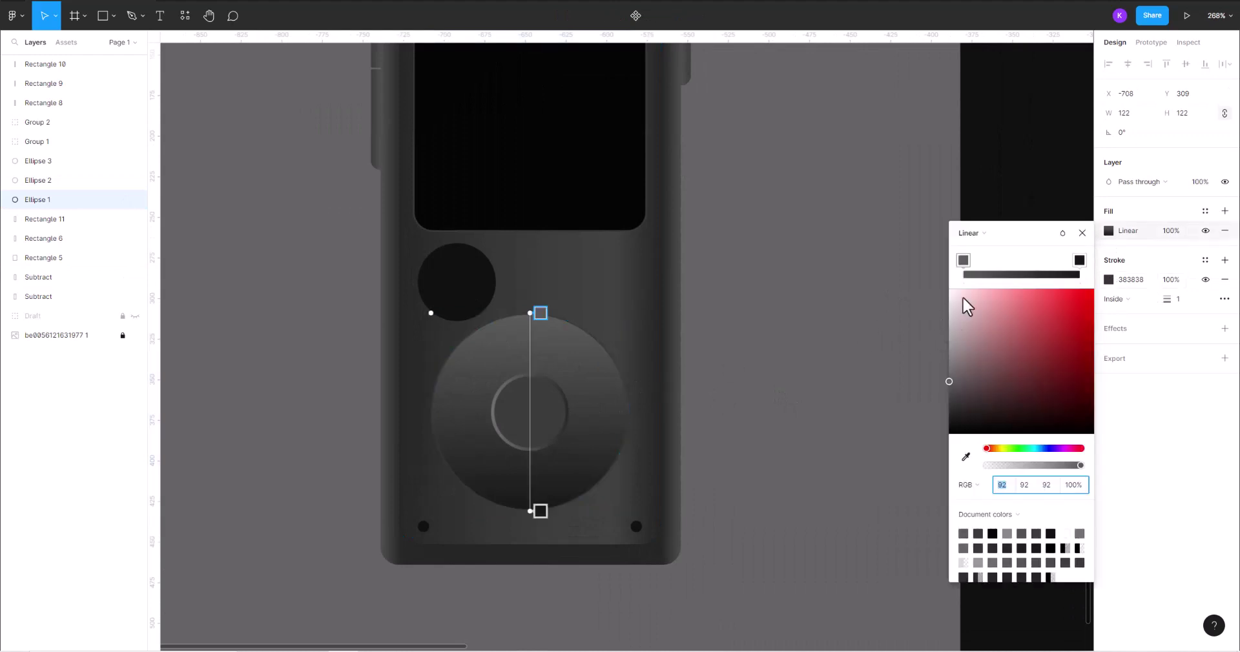
left_click(953, 386)
left_click_drag(956, 421, 949, 413)
- Make the wheel's stroke a linear gradient with one near-black stop and one white stop
left_click(1108, 279)
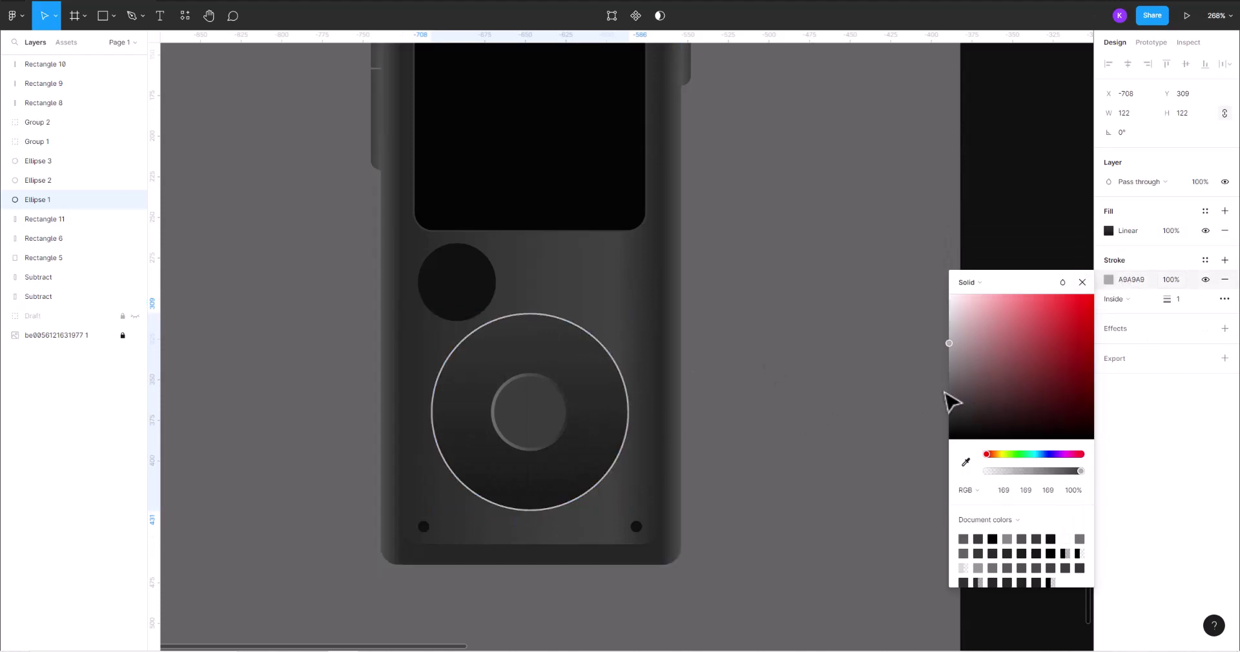
left_click(968, 283)
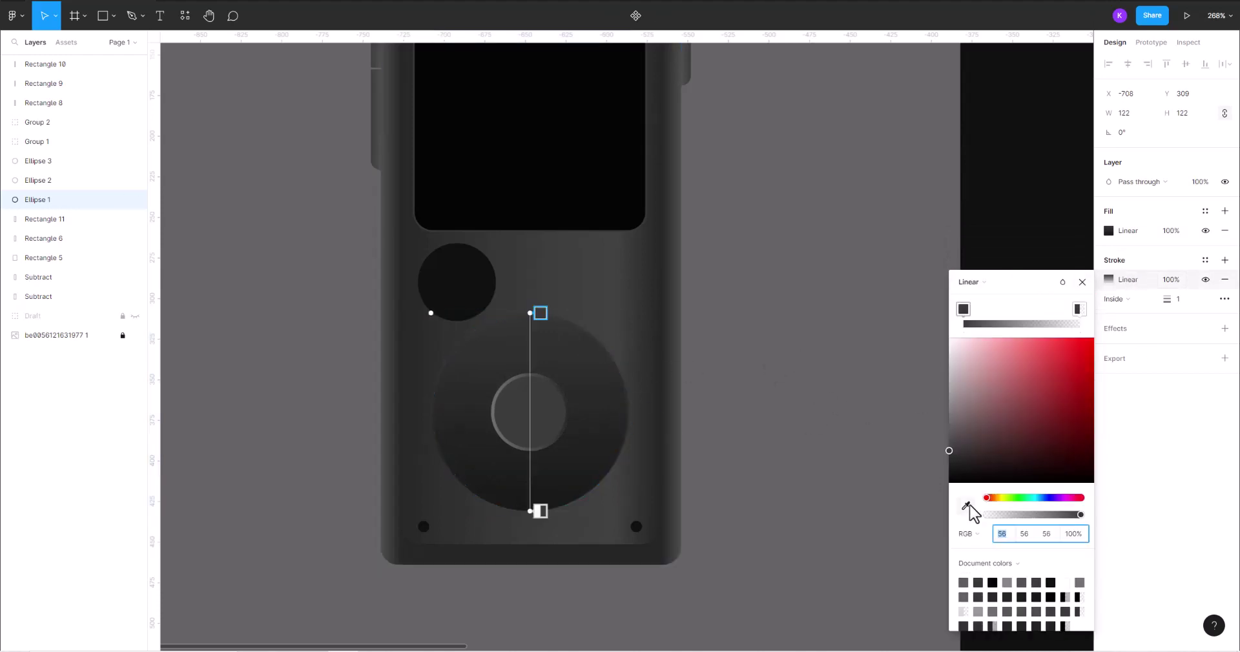
left_click(967, 506)
left_click(662, 538)
left_click_drag(941, 482, 941, 485)
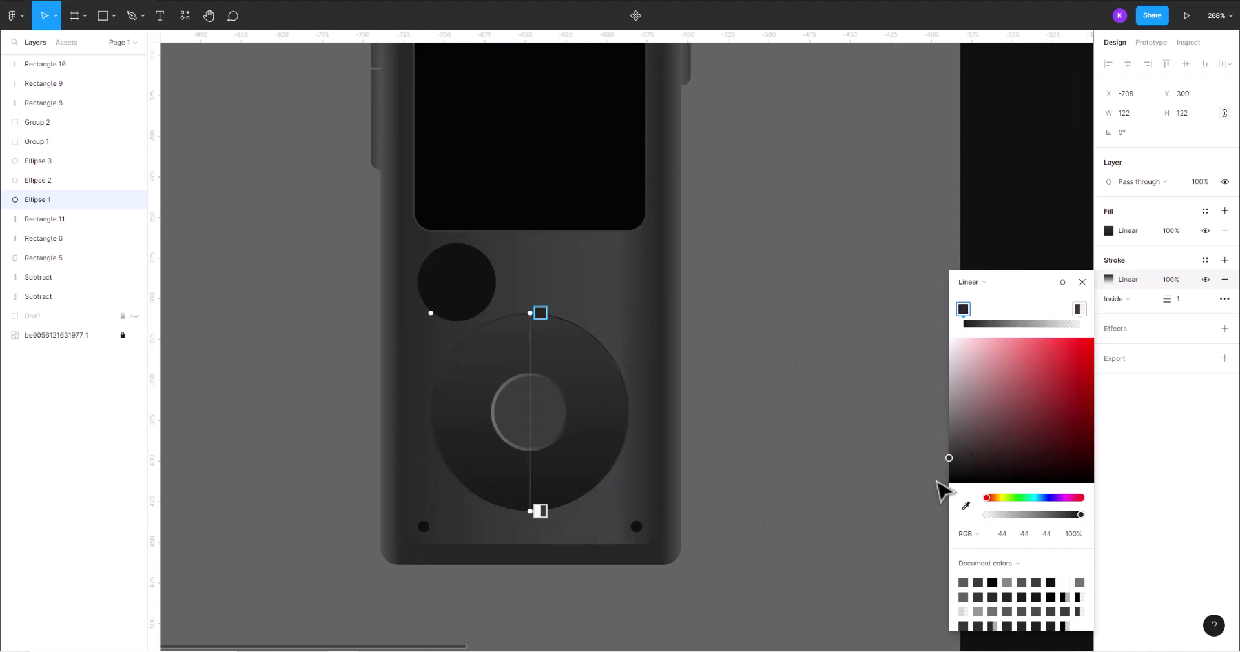
left_click_drag(955, 366, 946, 381)
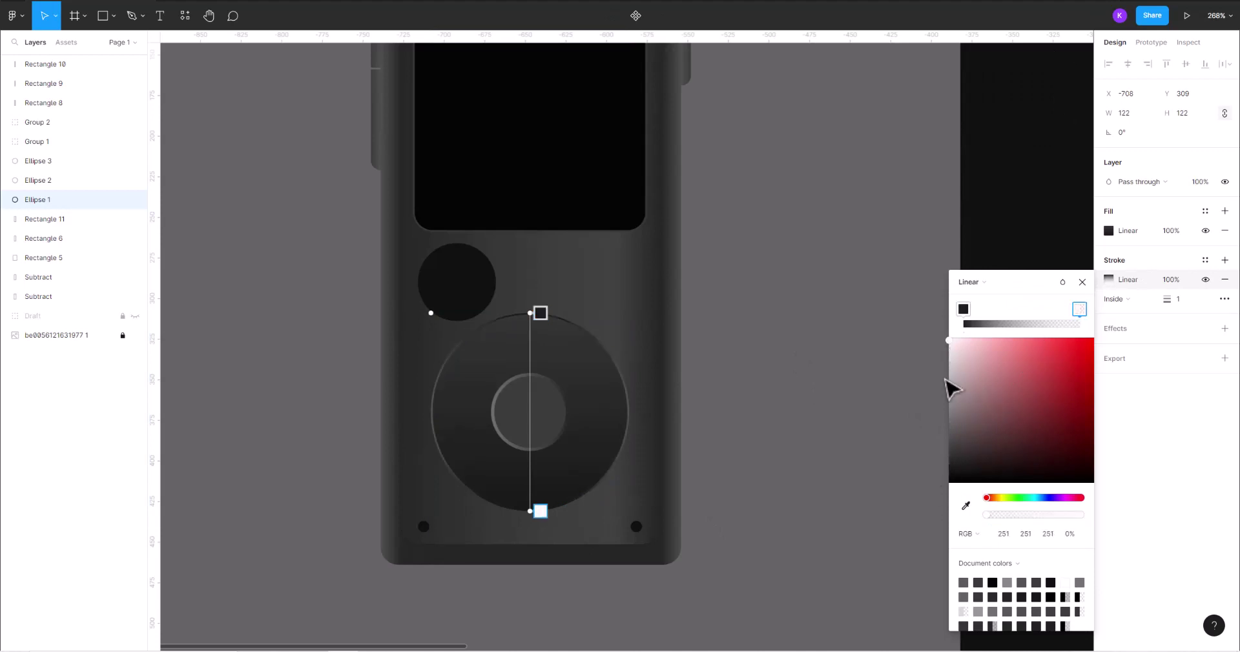
- Resample the dark outline stop from the device body's grey
left_click(964, 309)
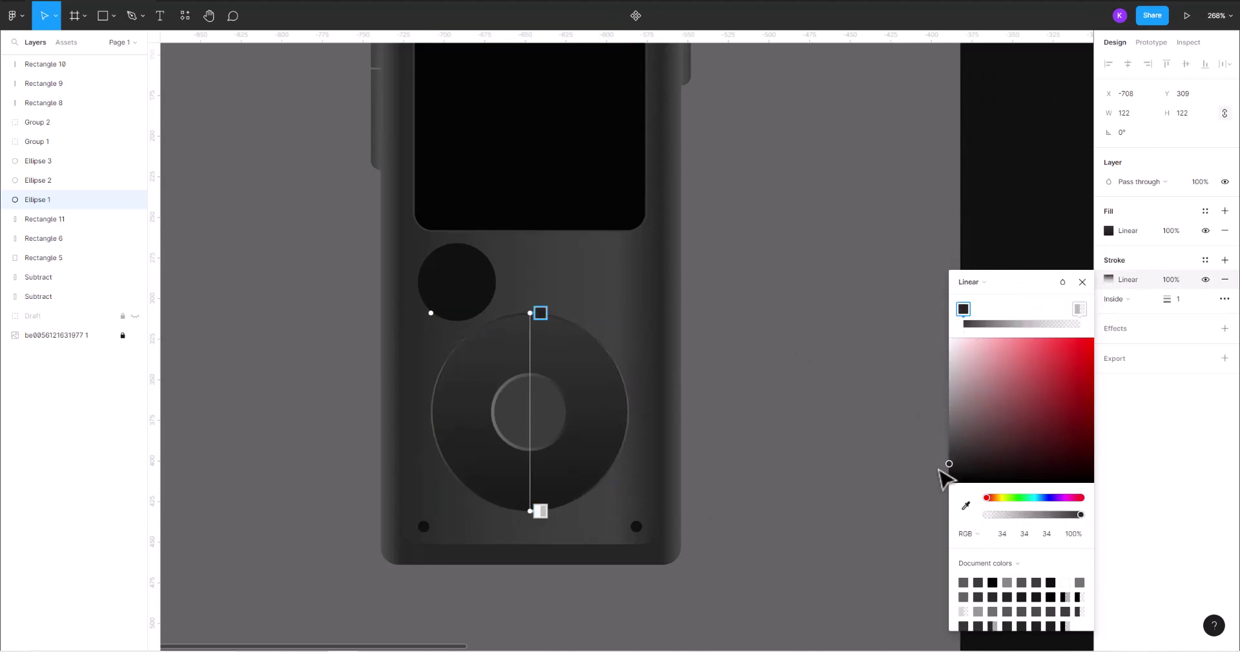
left_click(965, 506)
left_click(965, 506)
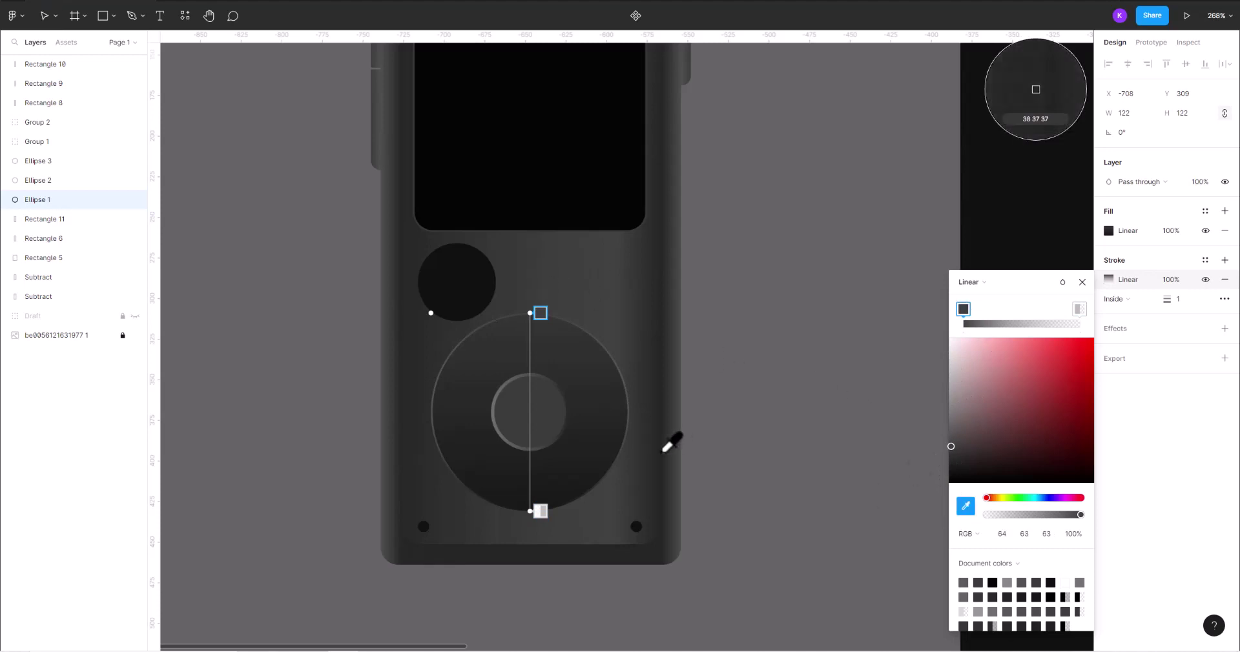
left_click(665, 442)
left_click(965, 505)
left_click(507, 518)
key("Escape")
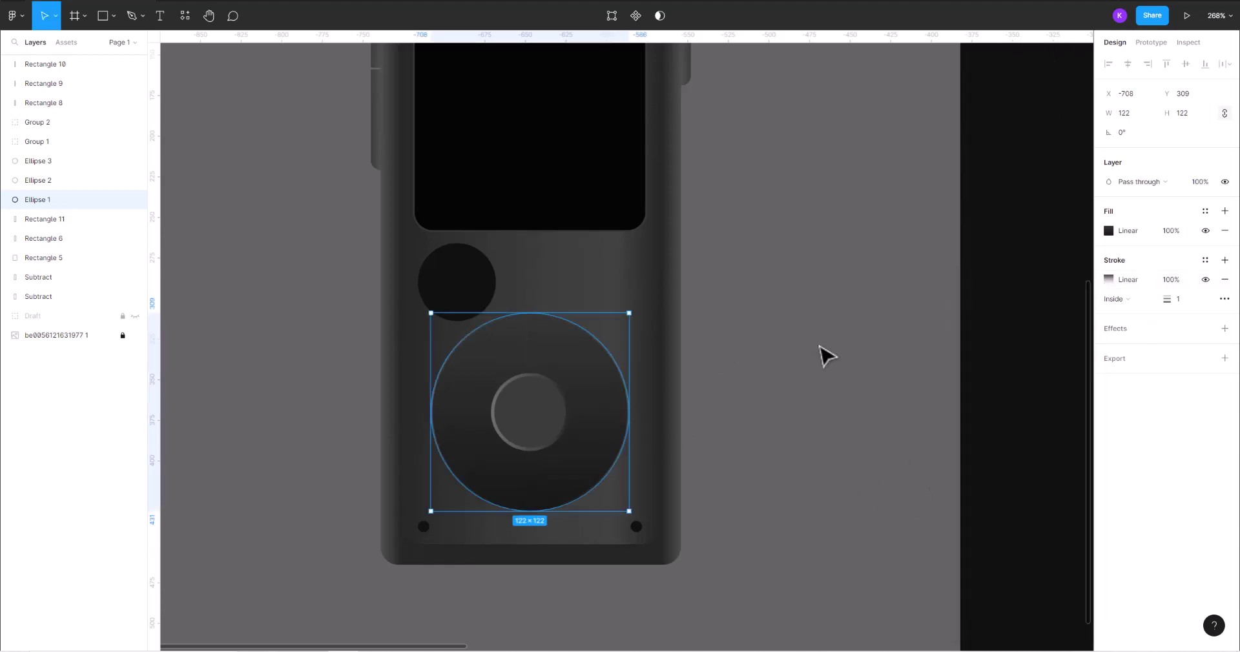
left_click(822, 355)
scroll(819, 372, "down", 3)
- Give the centre button a mid-grey linear gradient fill angled diagonally
left_click(625, 407)
left_click(1108, 230)
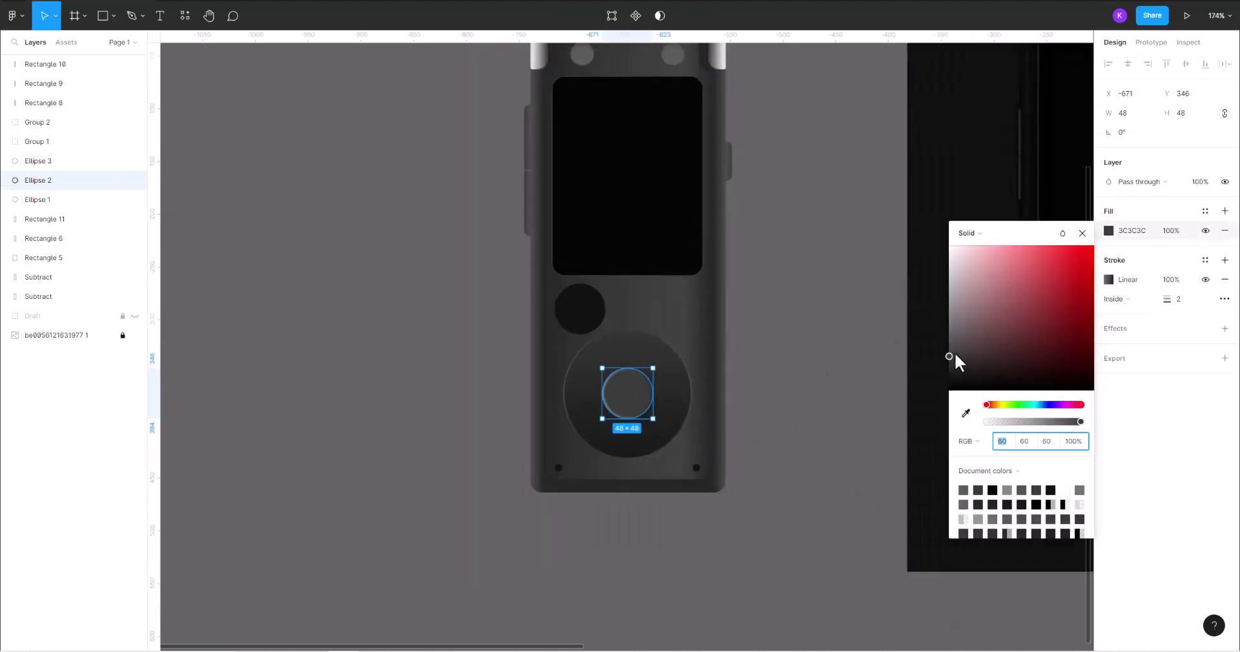
mouse_move(930, 379)
left_mouse_down()
mouse_move(928, 390)
mouse_move(930, 362)
mouse_move(751, 343)
left_mouse_up()
scroll(752, 344, "down", 3)
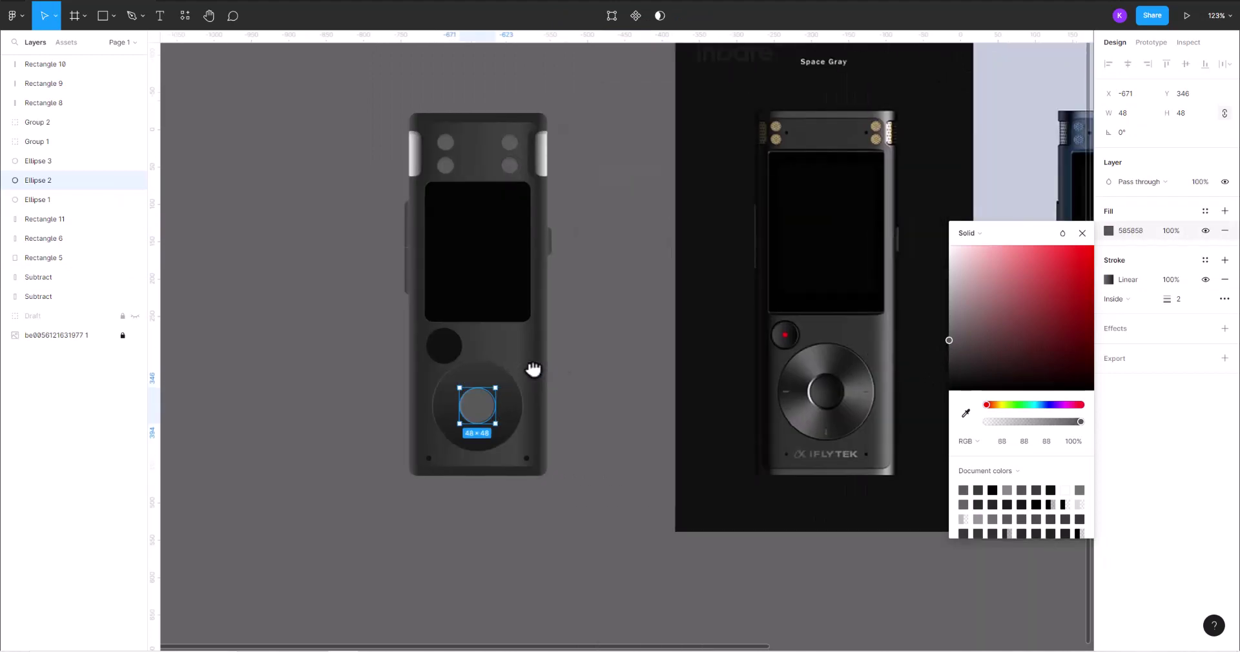
left_click(968, 233)
left_click(968, 249)
scroll(478, 410, "up", 5)
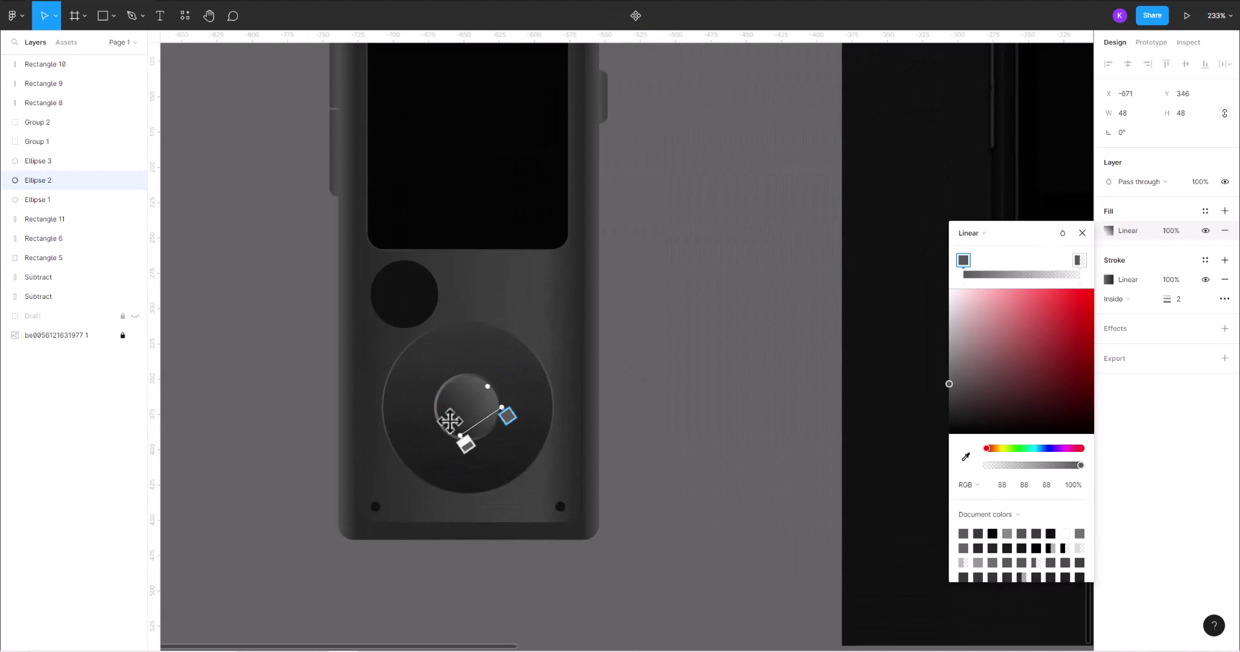
left_click_drag(450, 422, 434, 417)
scroll(434, 416, "down", 3)
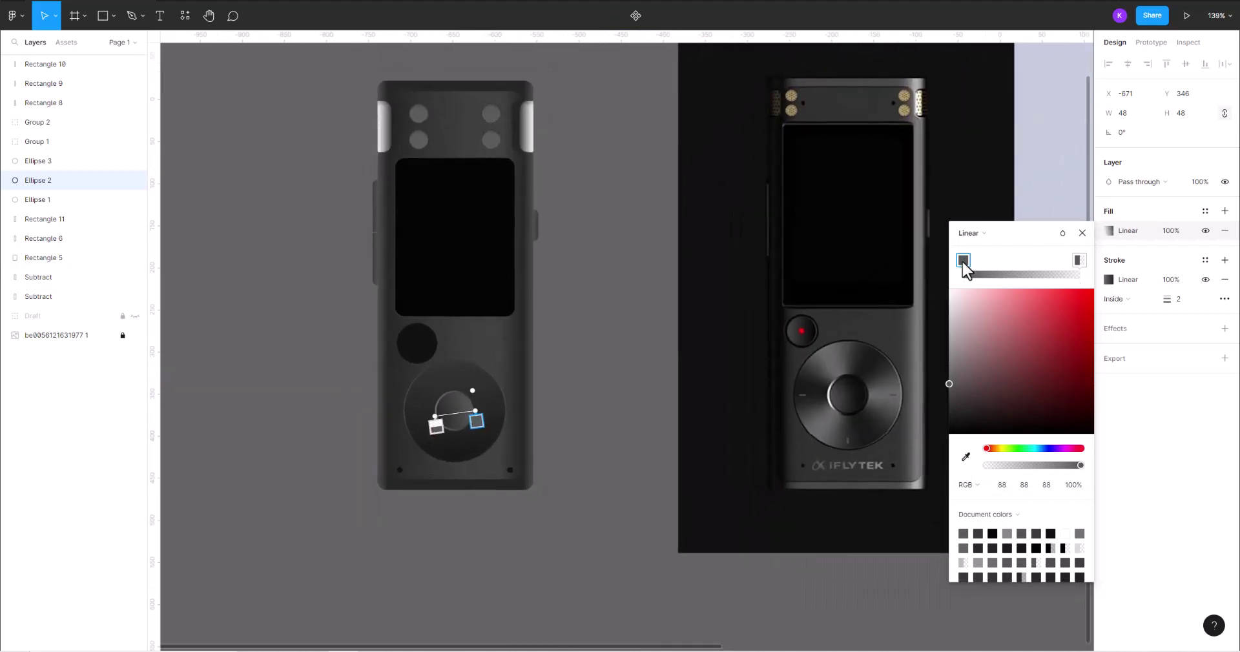
left_click_drag(938, 425, 933, 441)
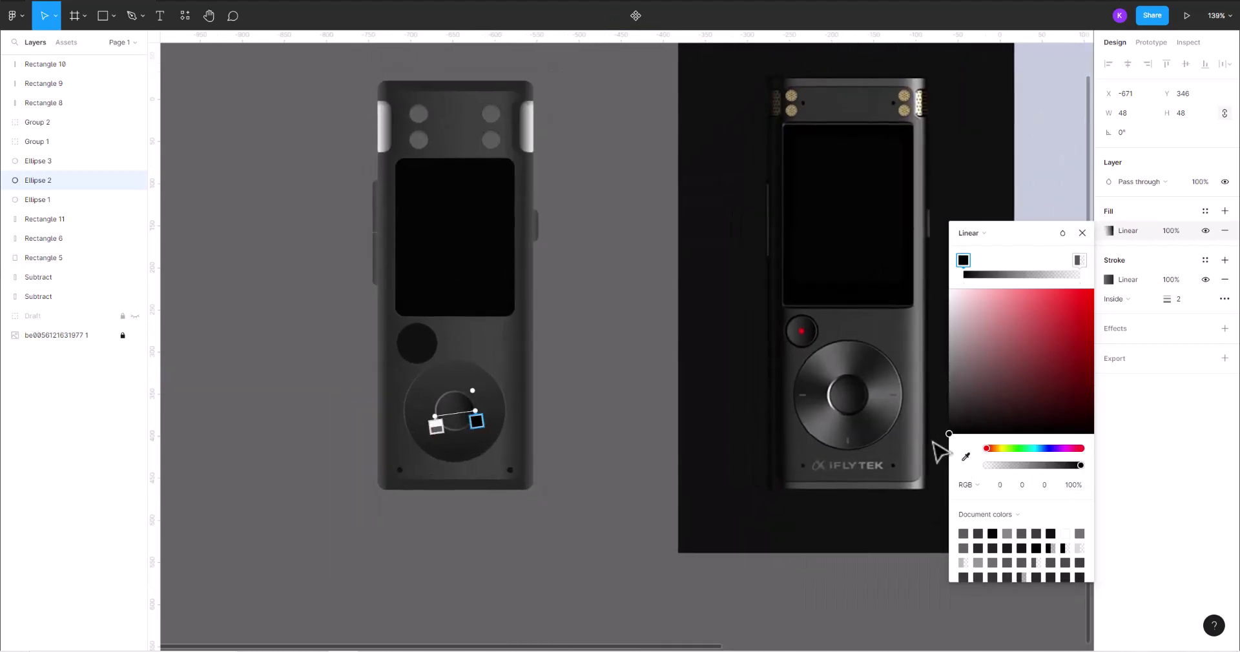
scroll(549, 458, "up", 3)
key("ctrl+z")
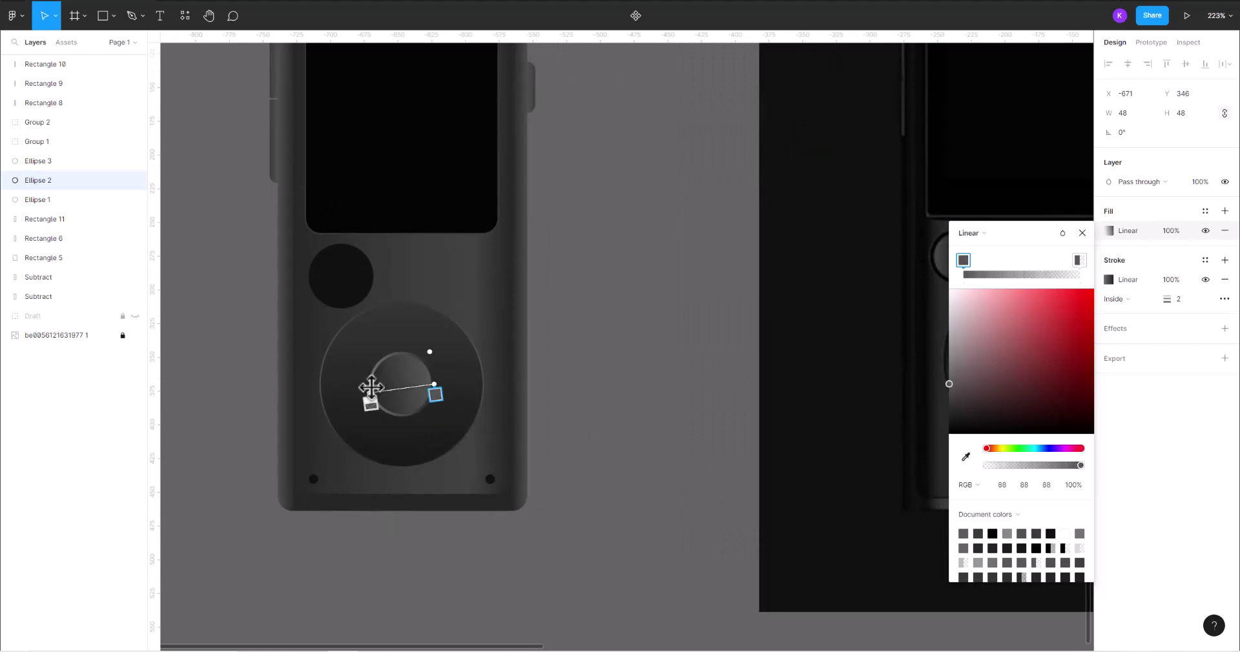
left_click(1081, 234)
- Darken the centre button's outline gradient so it fades from RGB 80 to 34
left_click(1110, 279)
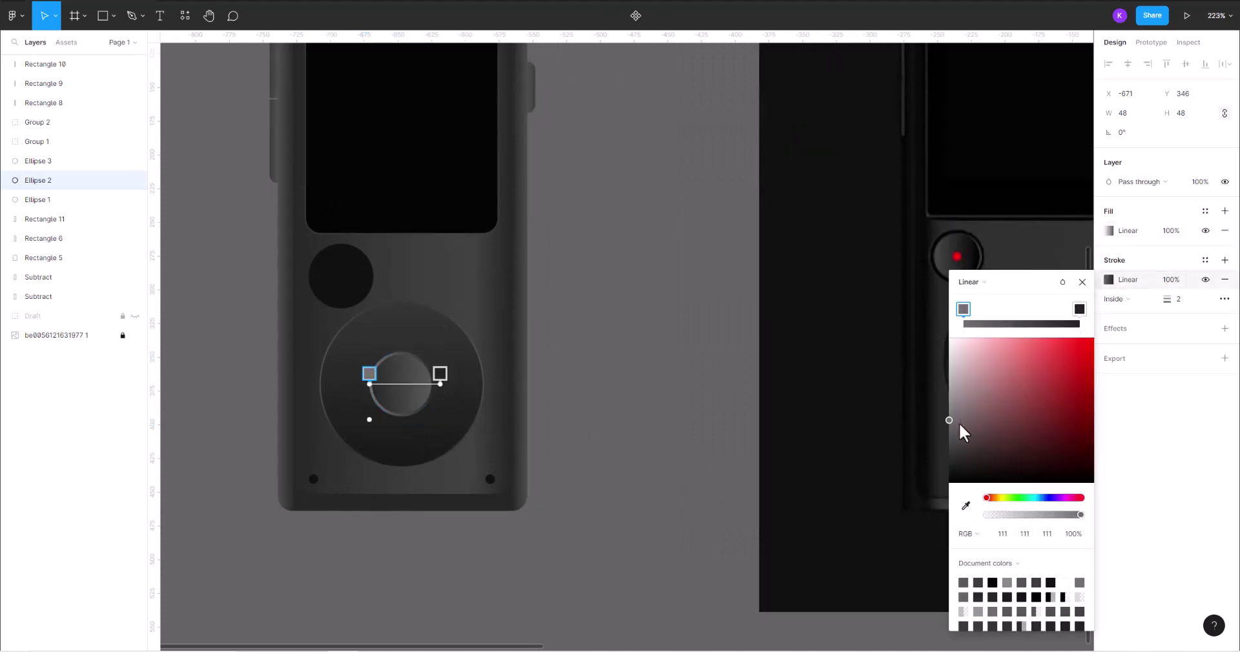
left_click_drag(960, 426, 924, 439)
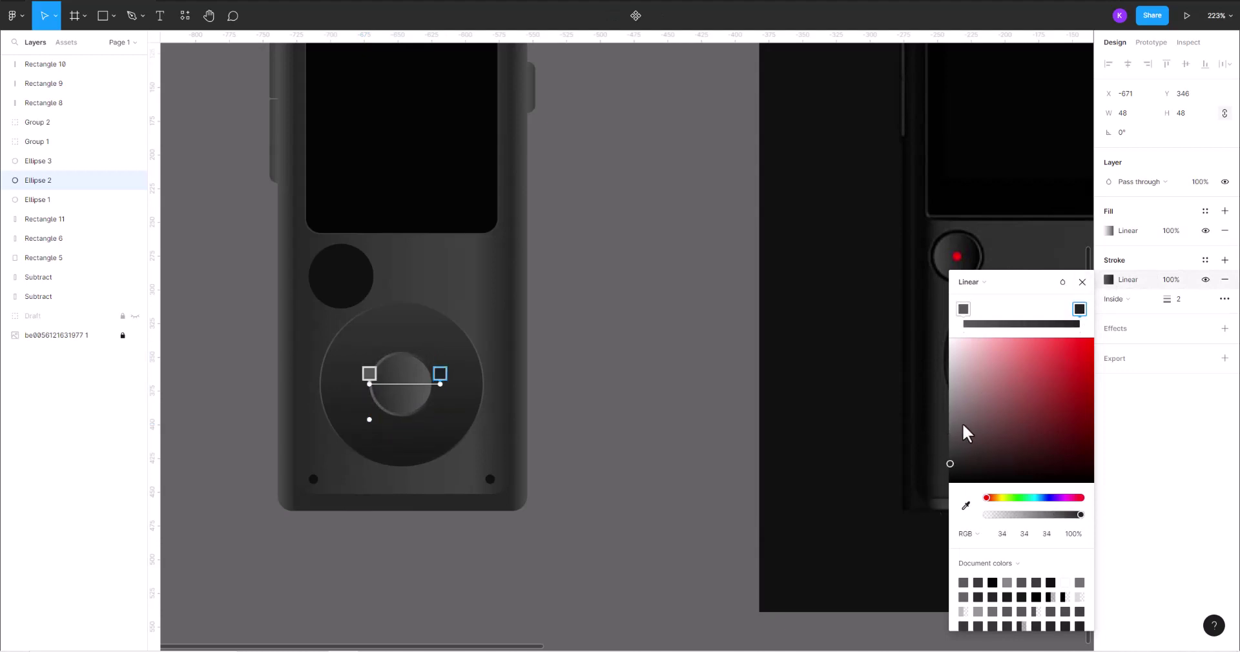
left_click_drag(963, 427, 949, 458)
left_click(620, 321)
scroll(620, 321, "down", 3)
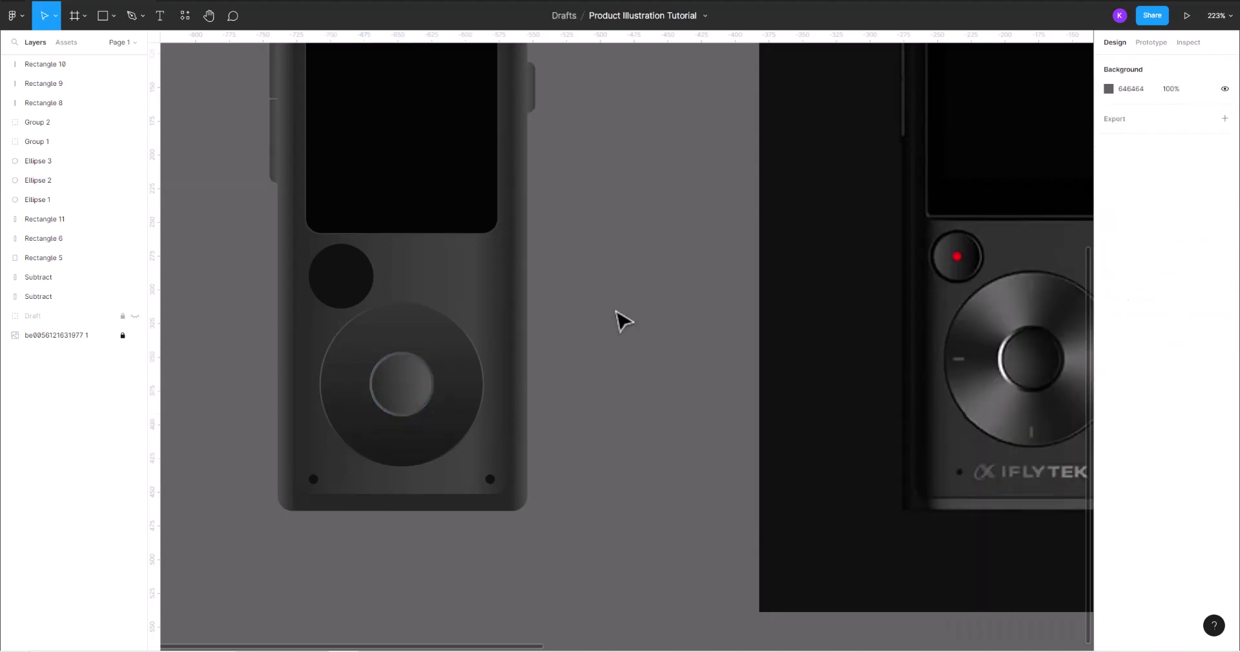
scroll(689, 296, "down", 2)
scroll(694, 302, "up", 2)
scroll(621, 454, "up", 2)
- Duplicate the dark upper round button with copy and paste
scroll(621, 454, "up", 3)
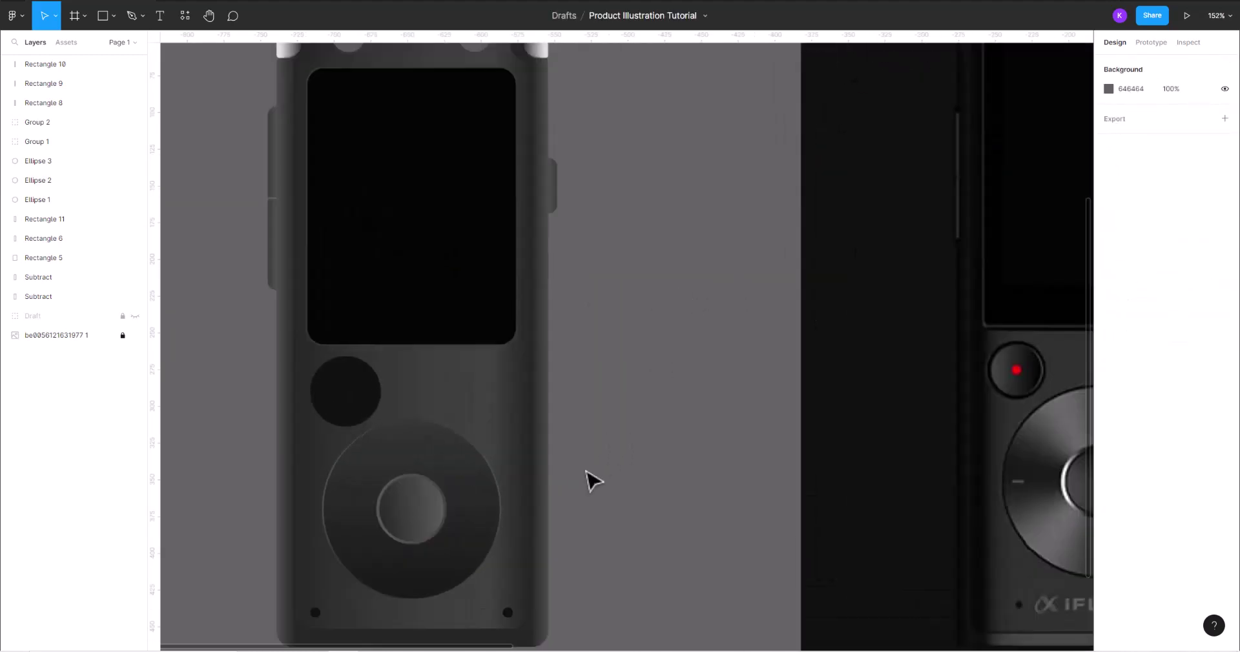
left_click(362, 412)
key("ctrl+c")
key("ctrl+v")
scroll(363, 412, "up", 3)
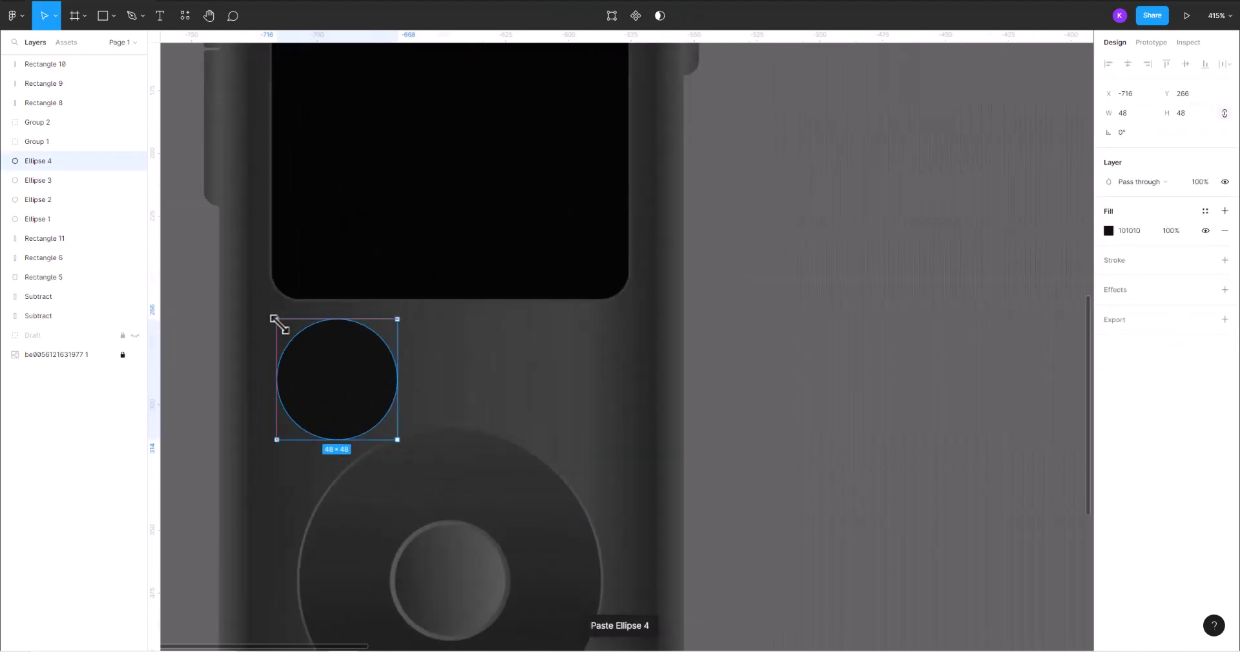
scroll(713, 429, "down", 3)
scroll(617, 434, "right", 3)
- Copy the centre button's properties and paste them onto the upper round button
left_click(433, 529)
right_click(427, 527)
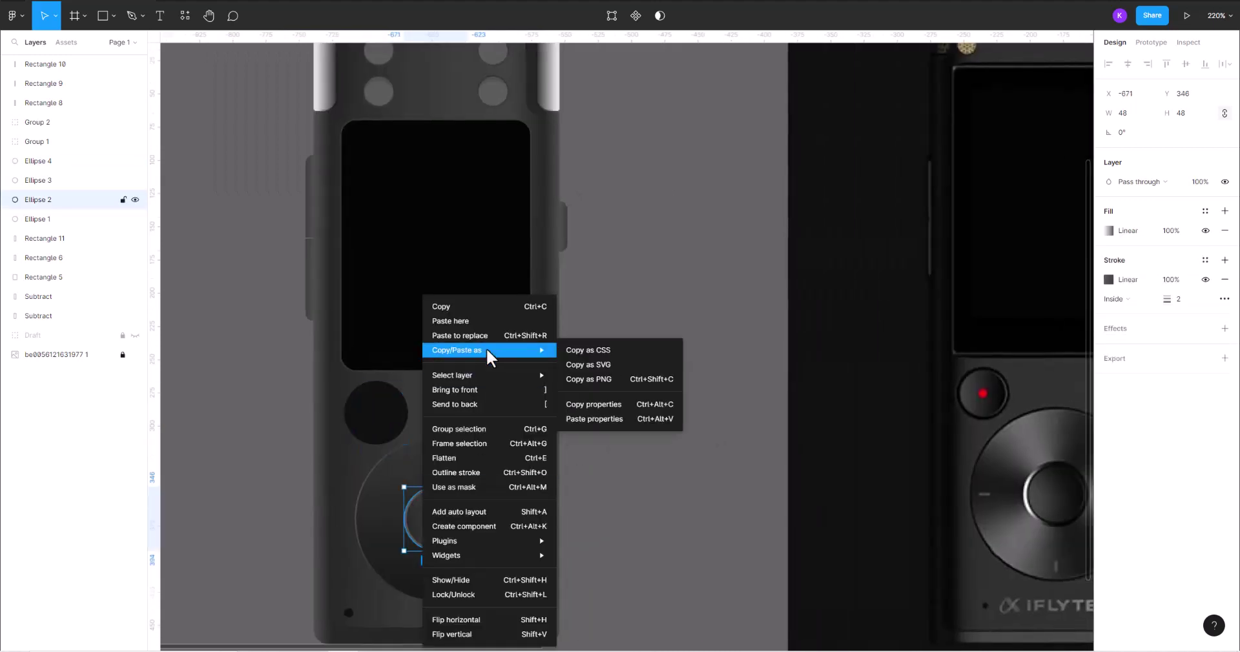
left_click(617, 405)
left_click(372, 420)
right_click(358, 423)
left_click(548, 418)
left_click(669, 442)
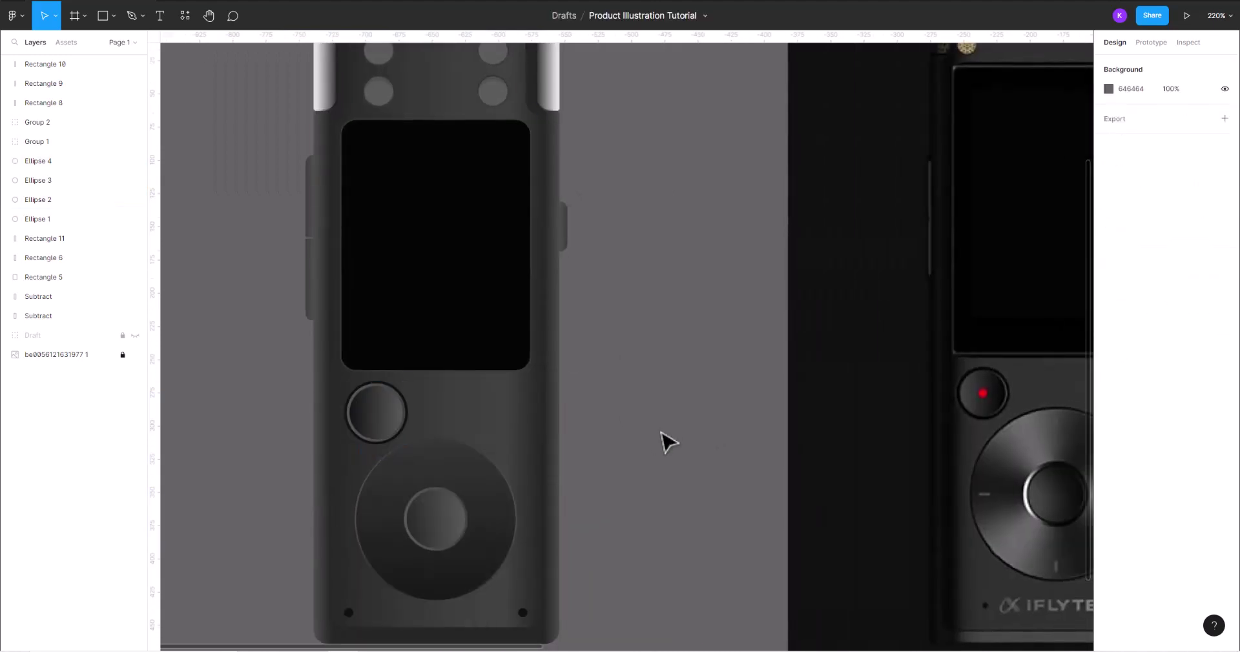
scroll(668, 443, "up", 1)
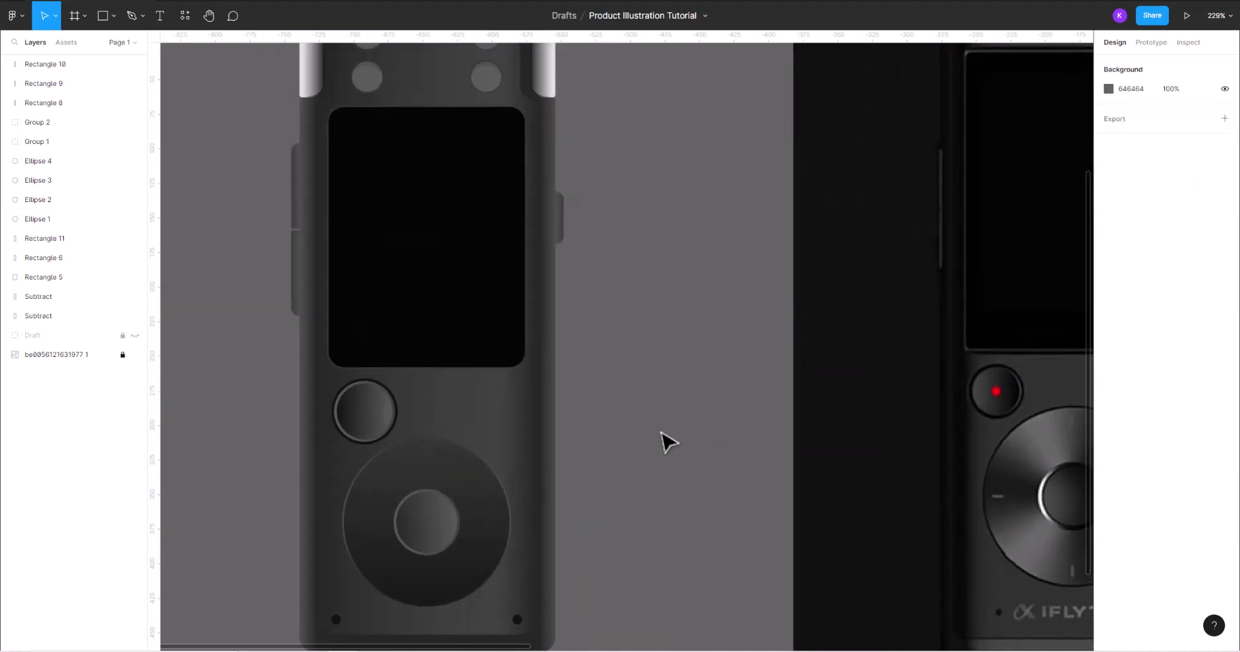
scroll(669, 442, "down", 1)
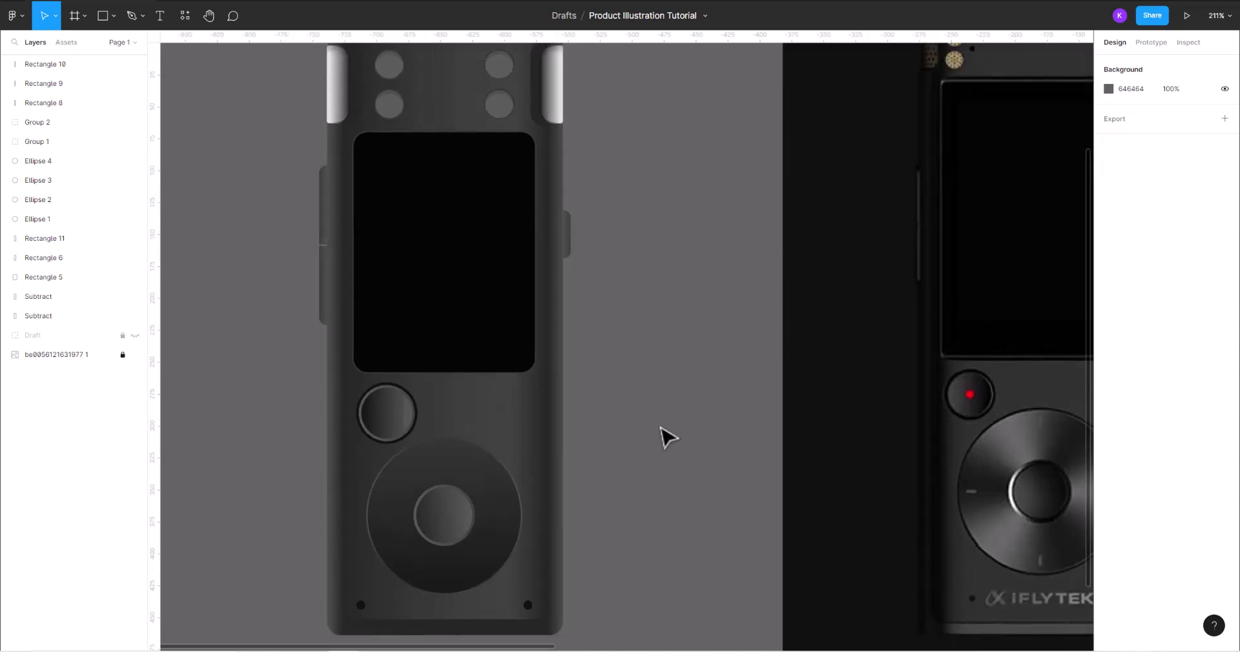
- Draw a 7×7 red F00B0B dot centred inside the upper button
left_click(113, 23)
key("o")
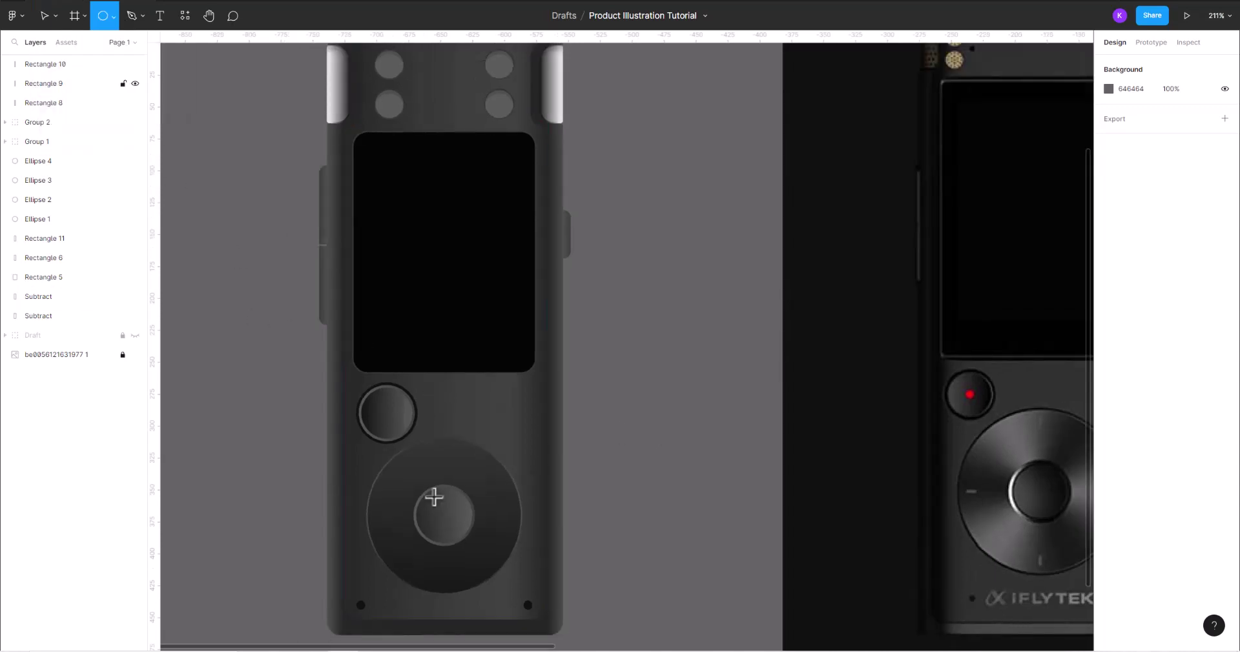
scroll(323, 310, "up", 10)
scroll(582, 421, "down", 4)
scroll(582, 420, "up", 2)
scroll(582, 421, "left", 5)
left_click_drag(549, 381, 597, 428)
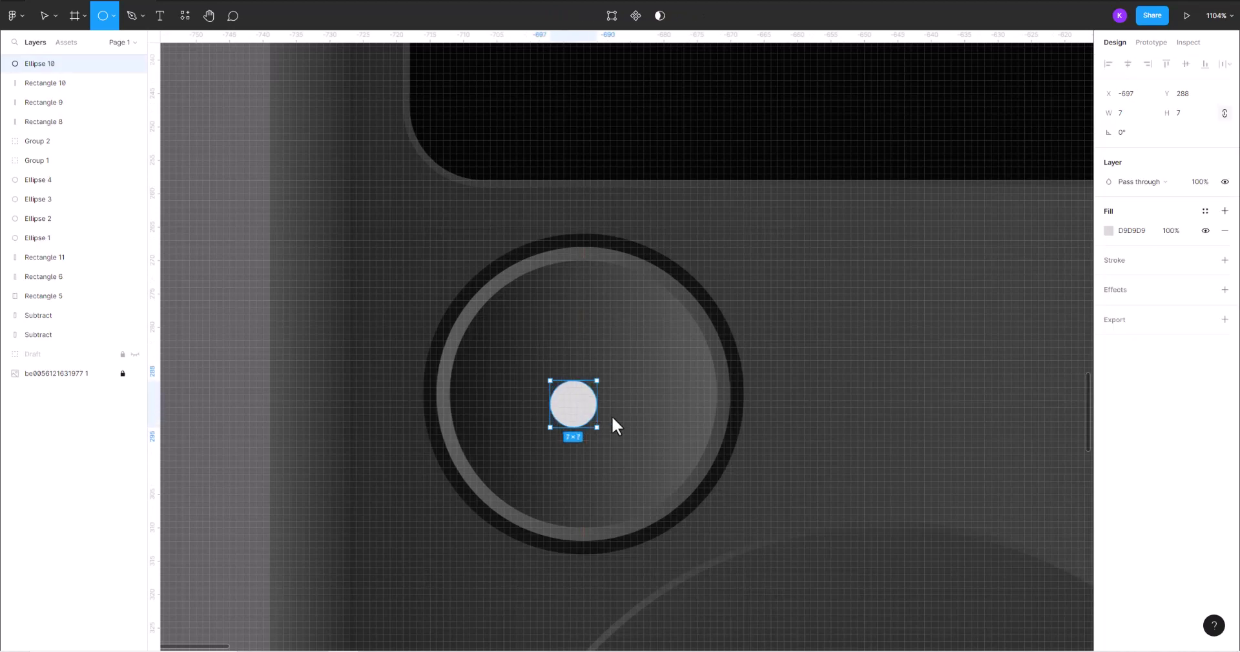
left_click(1108, 230)
left_click(1080, 266)
key("Escape")
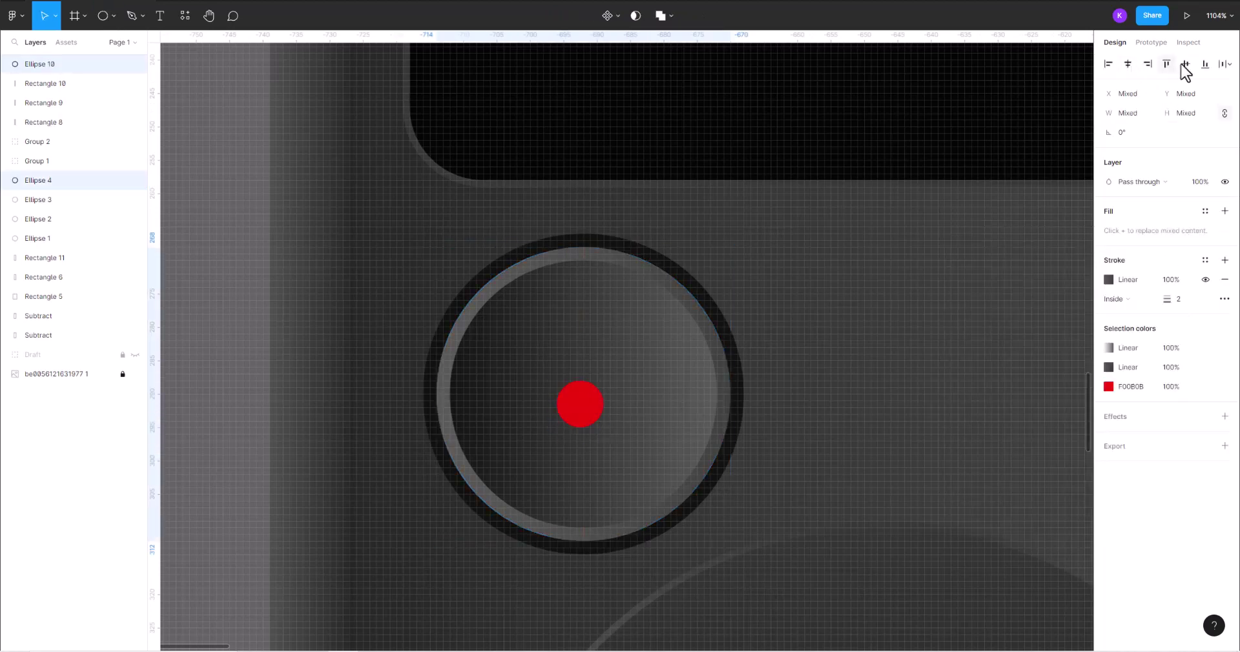
key("Escape")
scroll(246, 388, "down", 8)
scroll(245, 388, "down", 2)
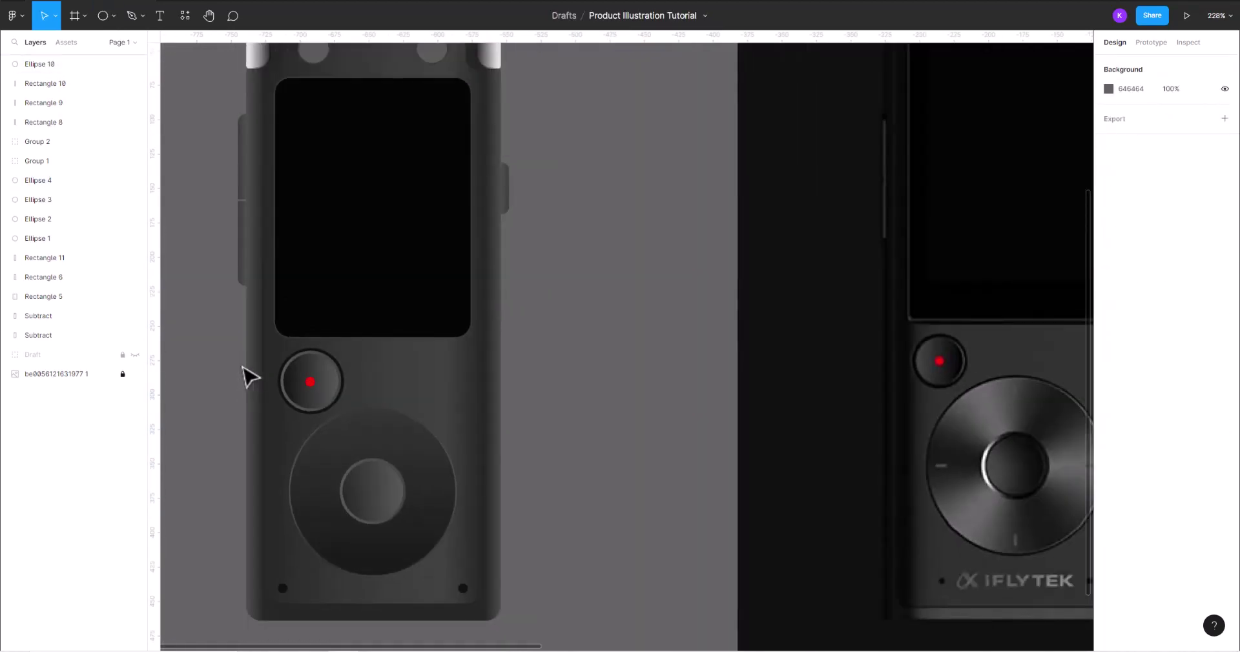
- Draw a thin 1×13 rectangle tick mark at the top of the control wheel
left_click(131, 15)
left_click(113, 16)
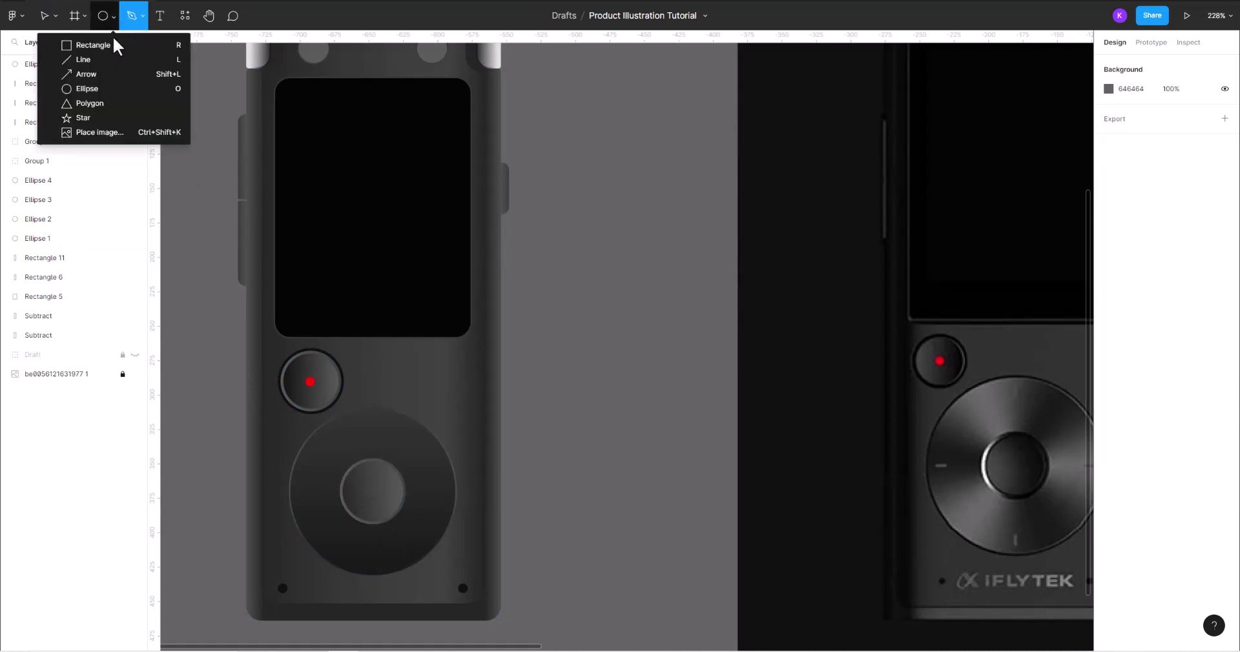
left_click(93, 45)
scroll(372, 436, "up", 4)
scroll(390, 334, "up", 4)
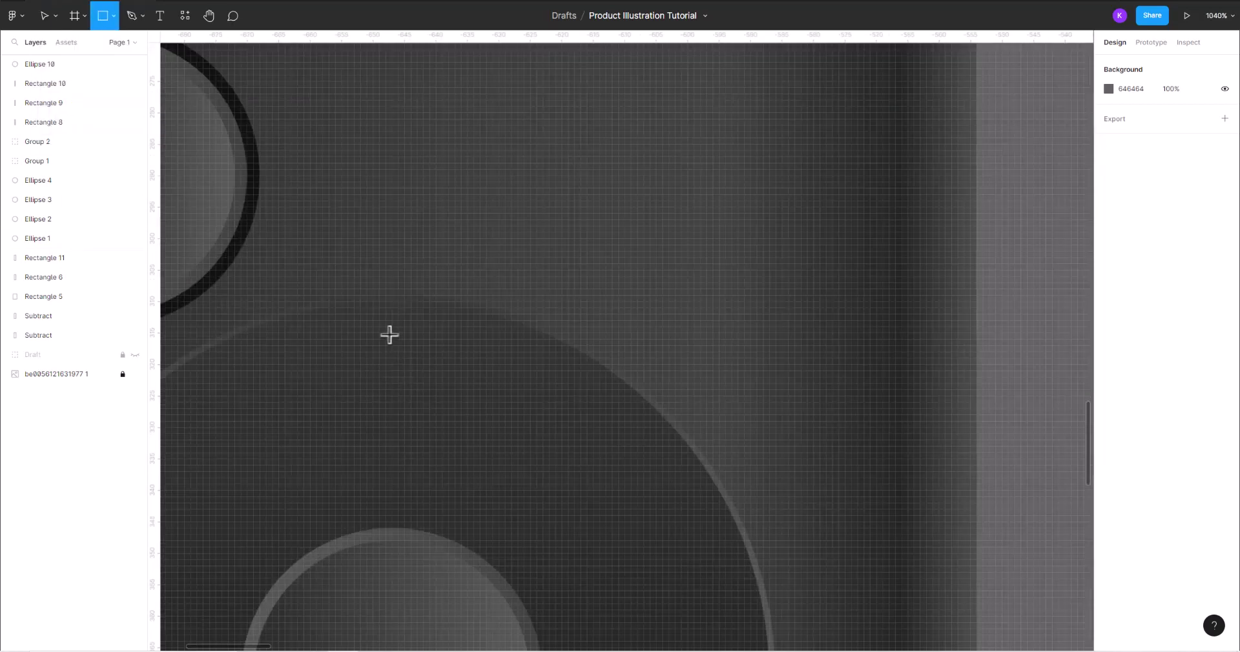
left_click_drag(389, 334, 394, 408)
left_click(1016, 417)
left_click(396, 387)
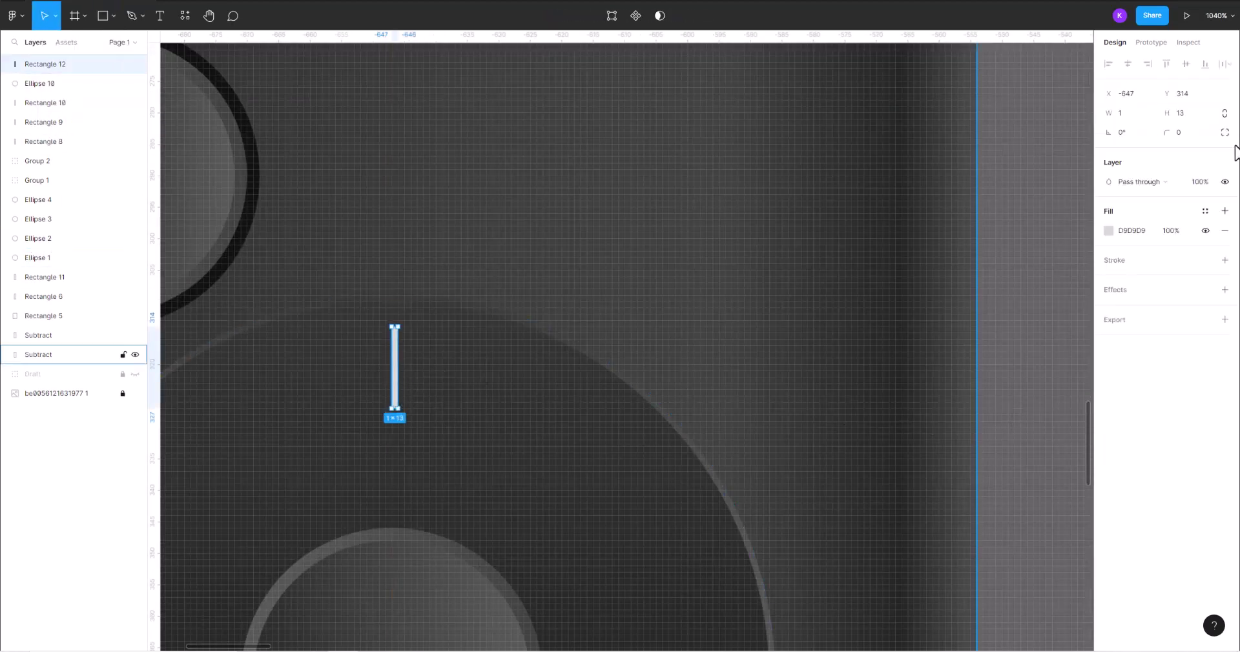
left_click(620, 387, "shift")
key("Escape")
- Duplicate the tick to the wheel's bottom and group the two vertical ticks
scroll(960, 304, "down", 5)
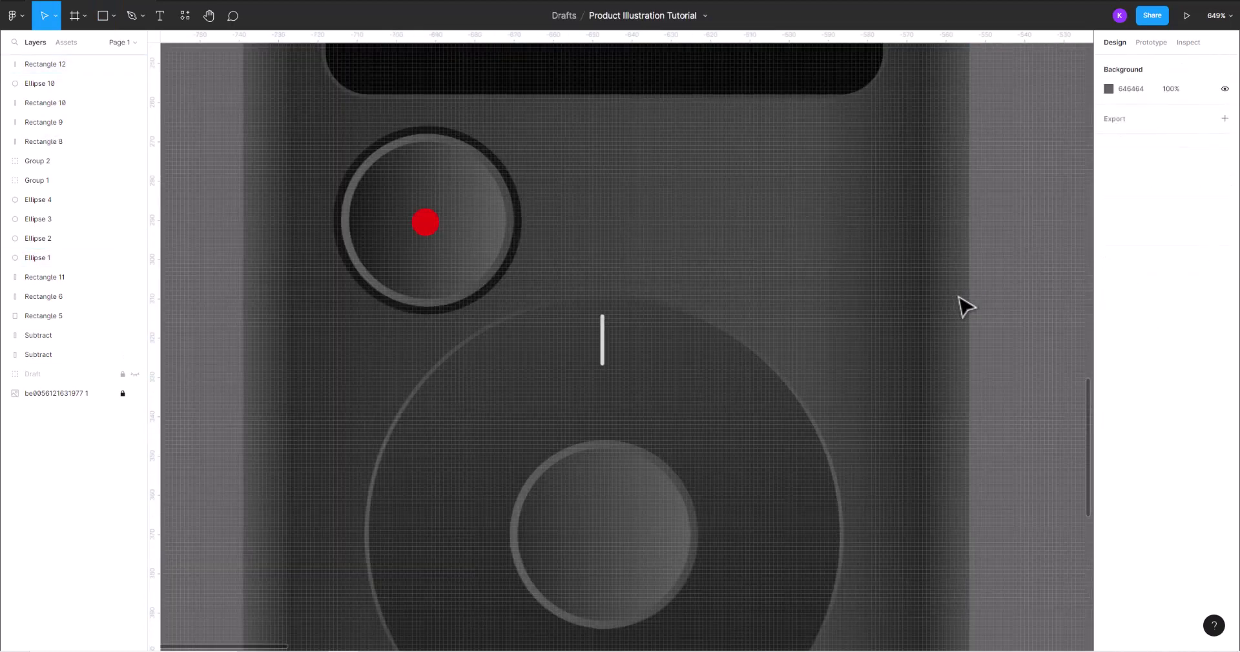
scroll(957, 308, "down", 3)
scroll(428, 302, "right", 5)
scroll(445, 328, "down", 4)
scroll(445, 328, "up", 3)
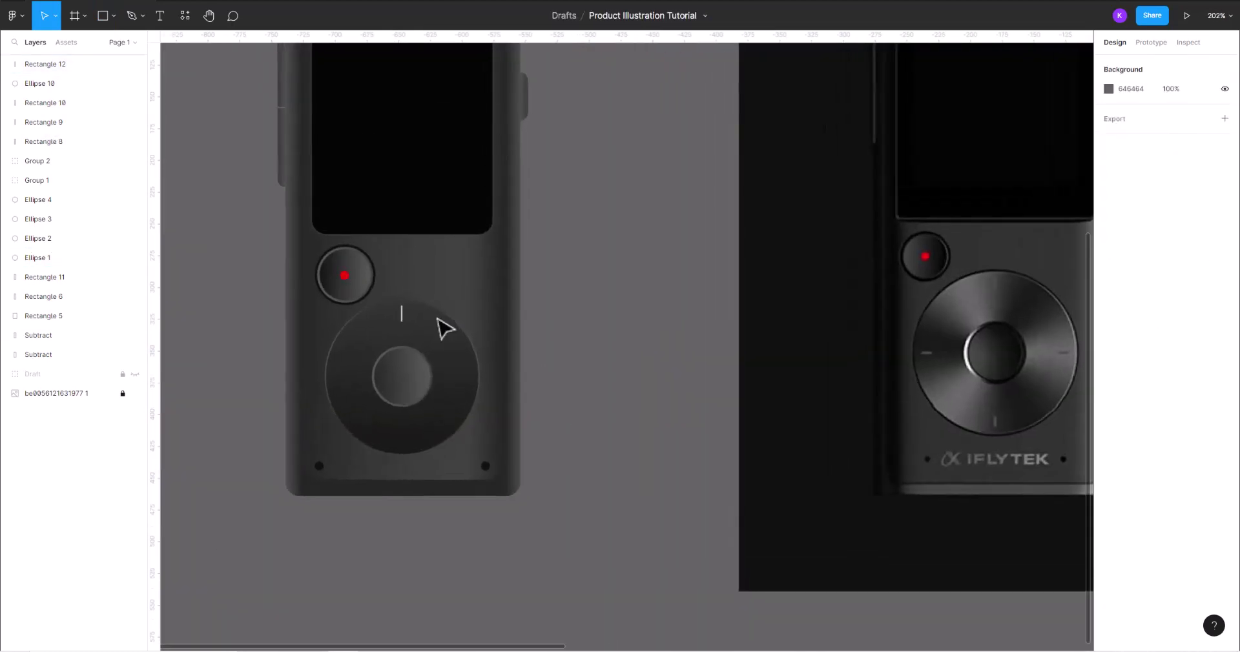
left_click(389, 317)
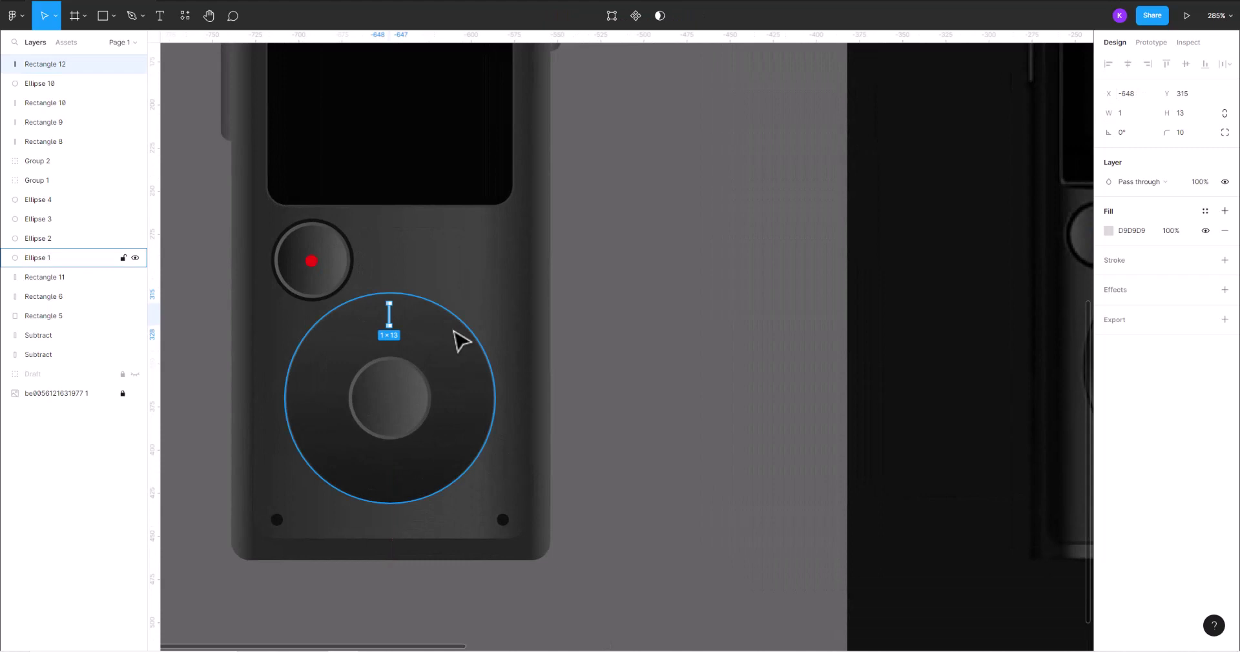
key("ctrl+v")
key("shift+Down")
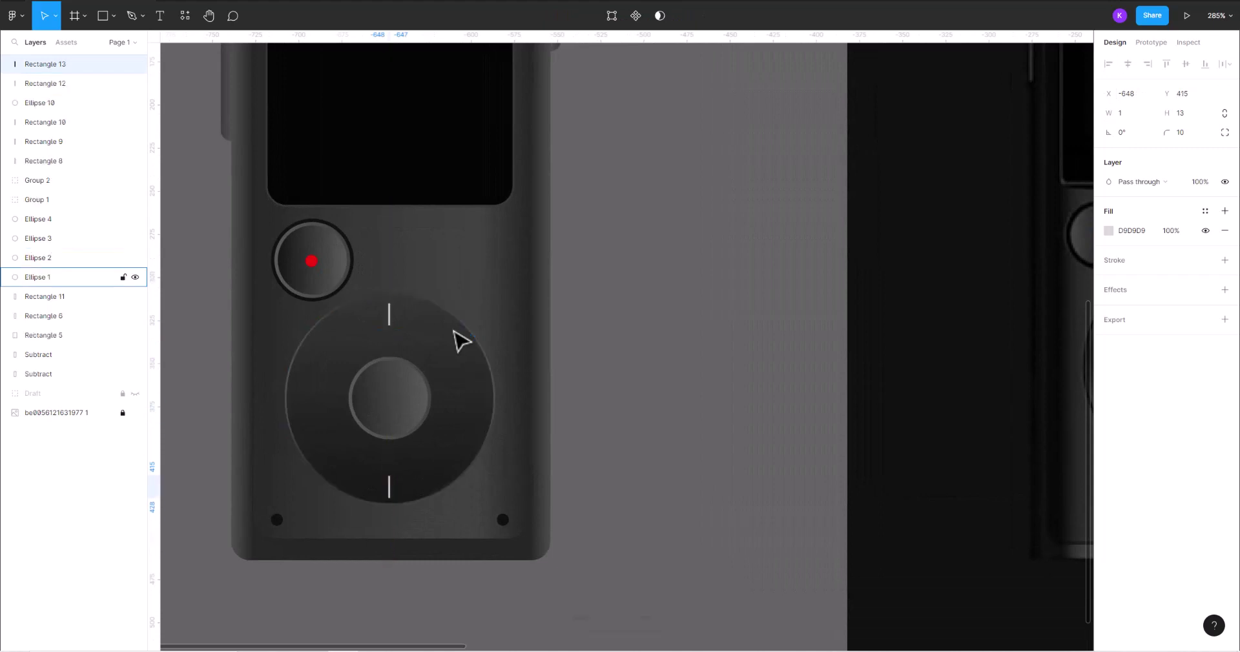
left_click(389, 315, "shift")
key("ctrl+g")
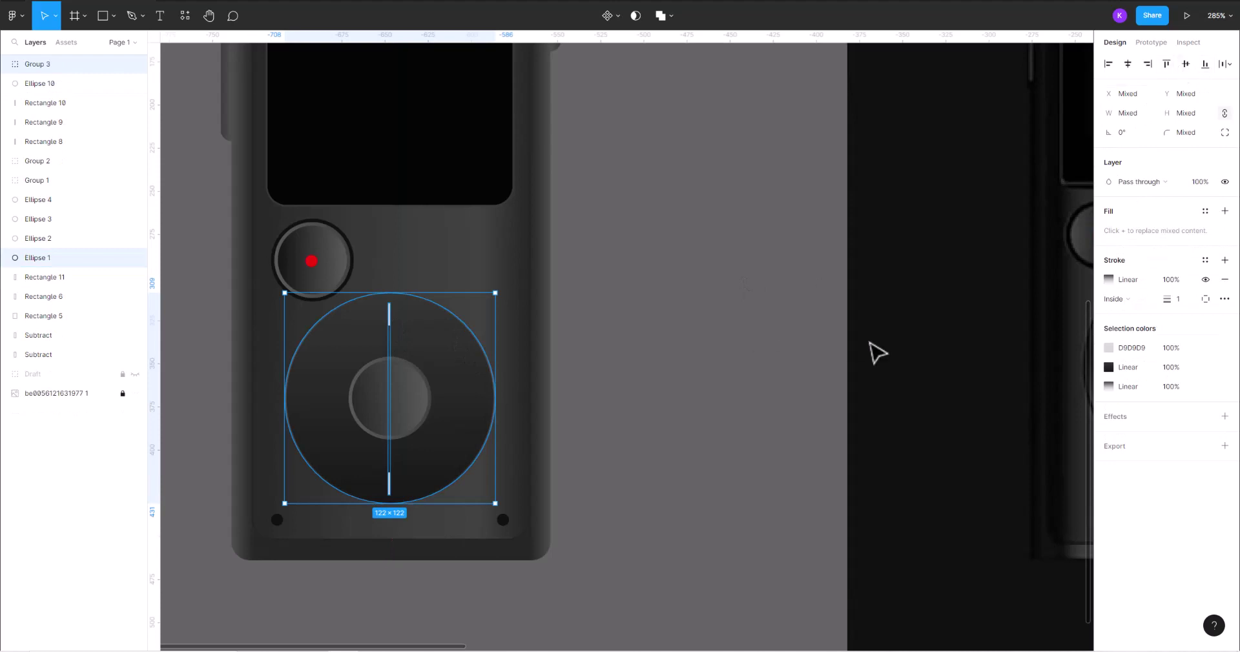
left_click(549, 474)
- Copy the vertical tick group and rotate it −90° for left and right ticks
left_click(389, 362)
key("ctrl+c")
key("ctrl+v")
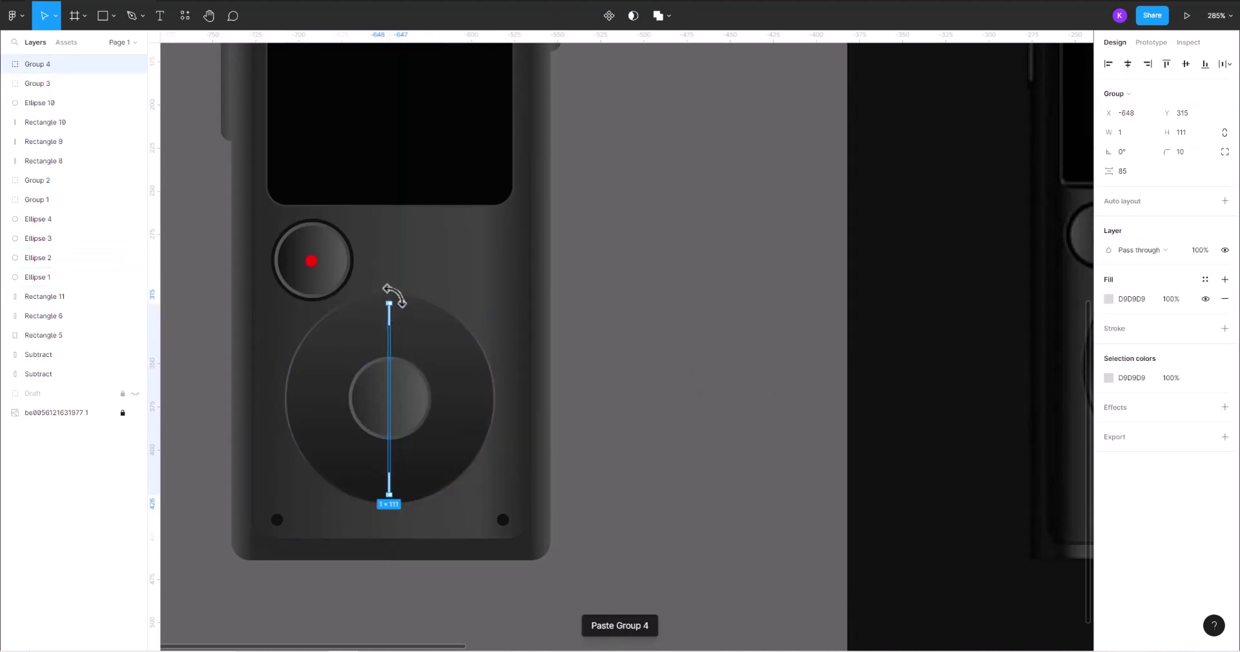
left_click_drag(394, 296, 494, 405)
left_click(478, 388, "shift")
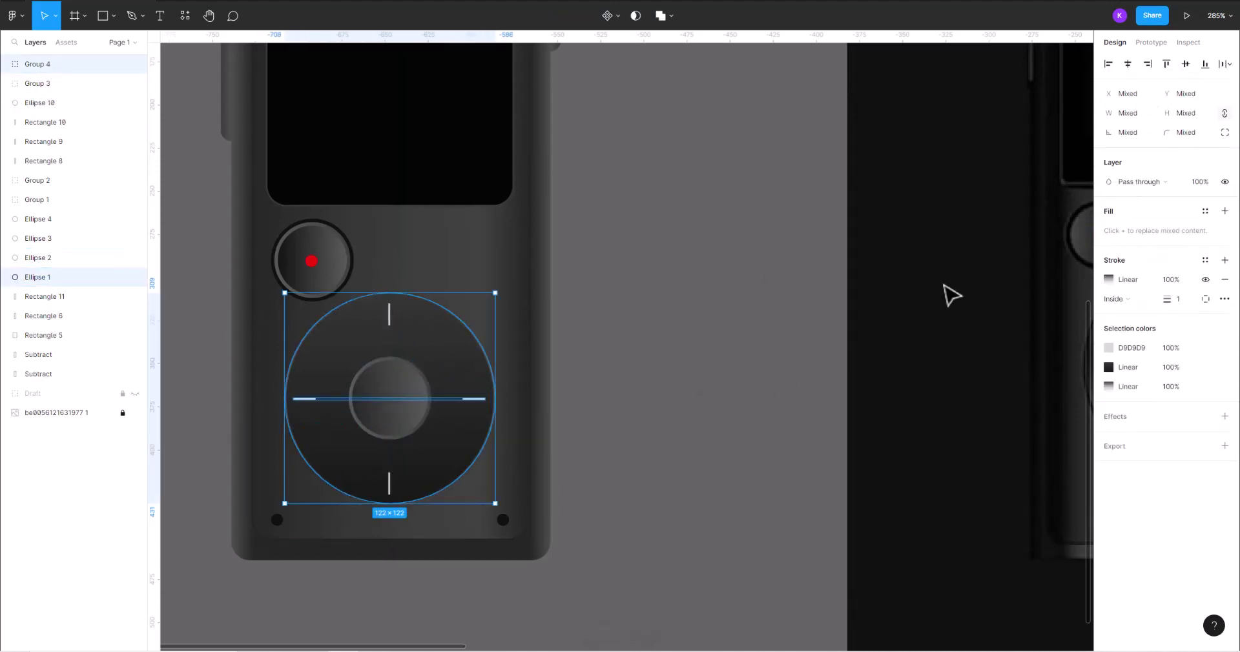
left_click(951, 295)
scroll(945, 299, "down", 5)
left_click(381, 465)
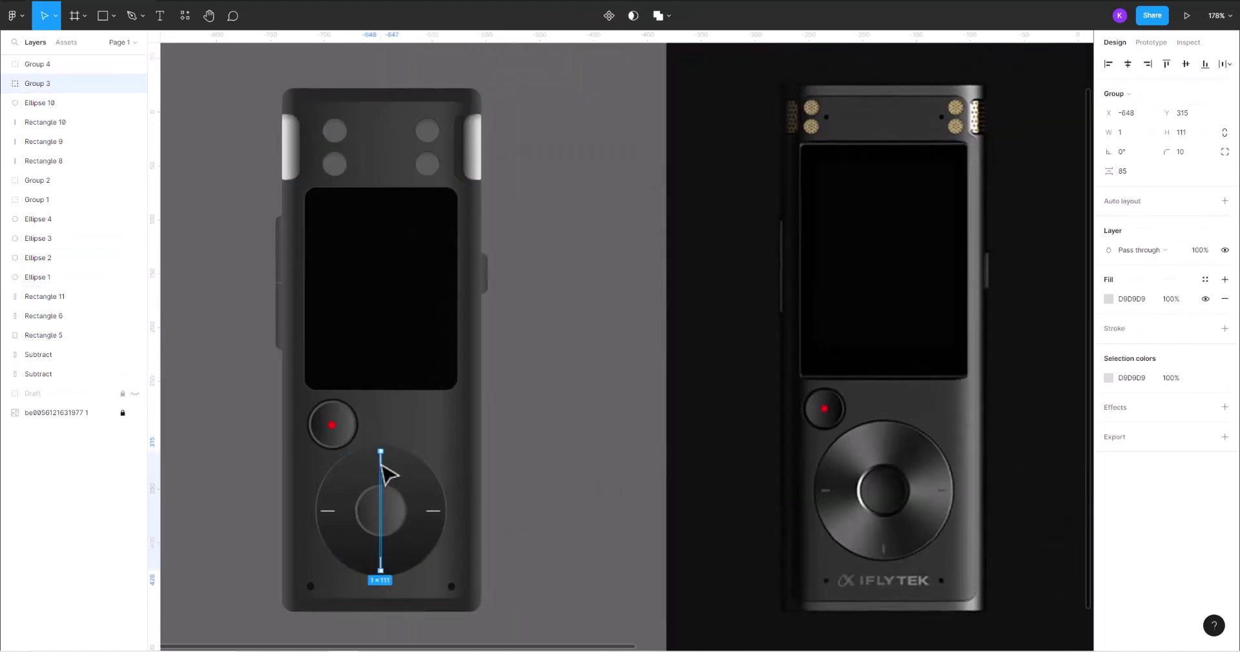
scroll(382, 465, "up", 5)
- Recolour the top tick mark to a dark grey sampled from the canvas
double_click(383, 460)
left_click(1108, 231)
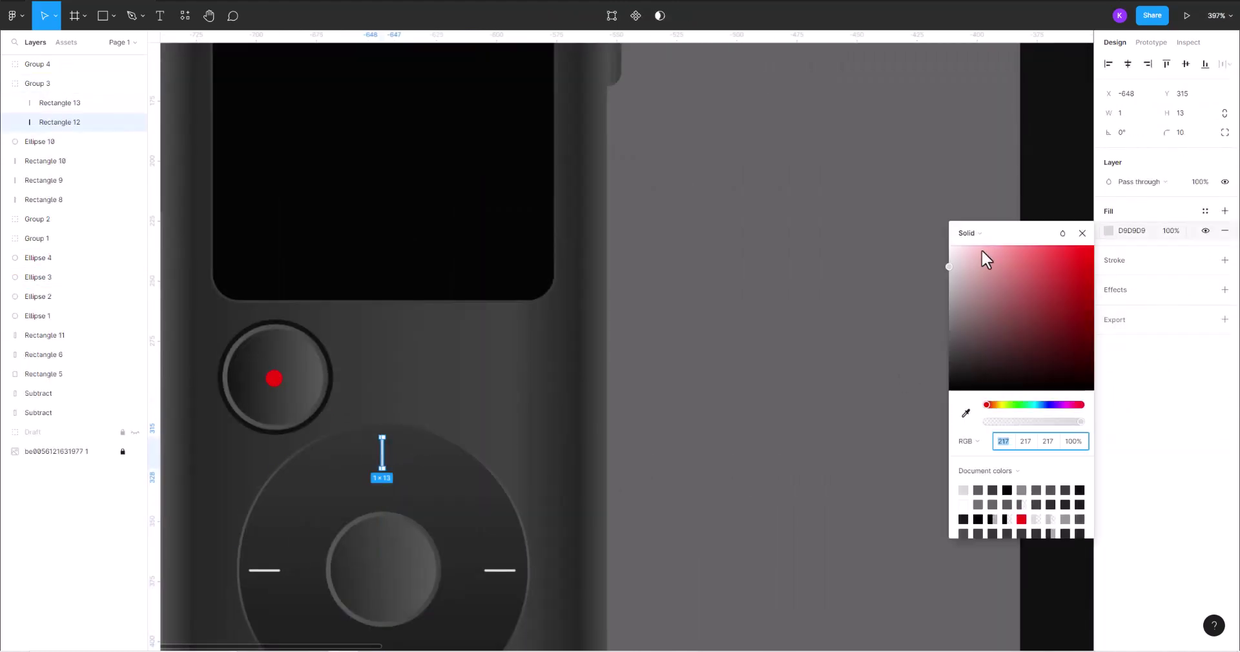
left_click(966, 414)
left_click(400, 433)
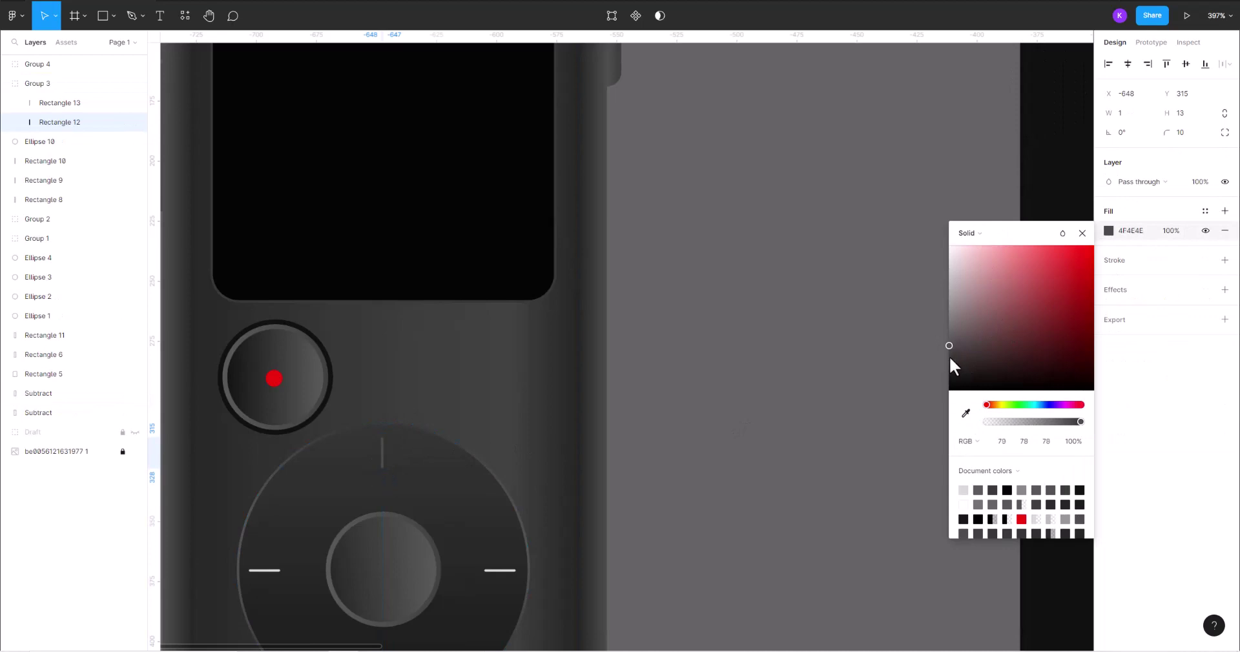
left_click(739, 415)
scroll(739, 415, "down", 3)
left_click(486, 617)
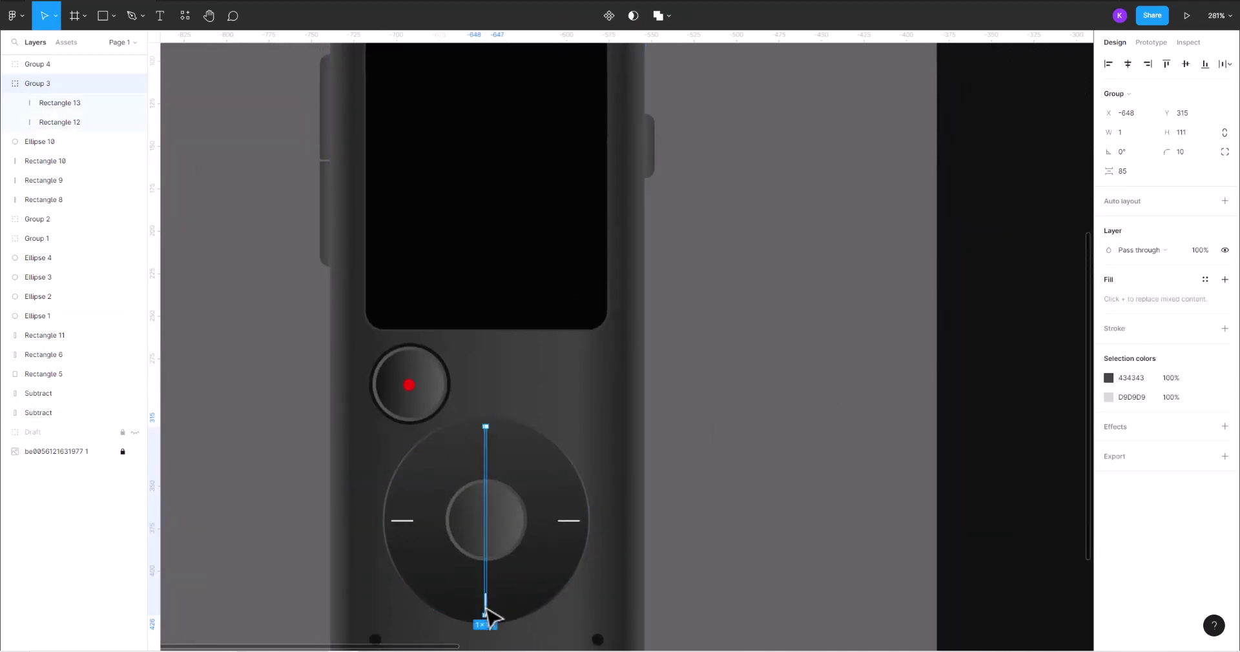
scroll(486, 617, "up", 5)
- Recolour the bottom tick mark to a dark grey sampled from the canvas
double_click(627, 595)
scroll(626, 595, "down", 5)
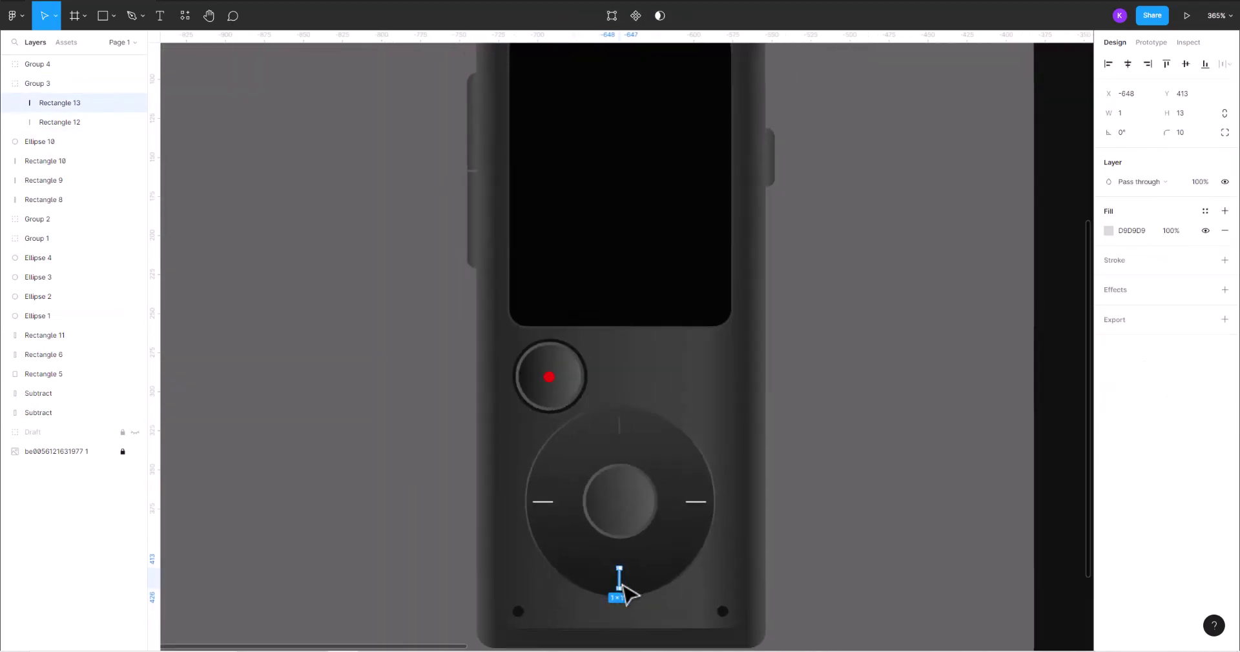
scroll(623, 591, "down", 3)
scroll(633, 545, "right", 4)
left_click(1108, 230)
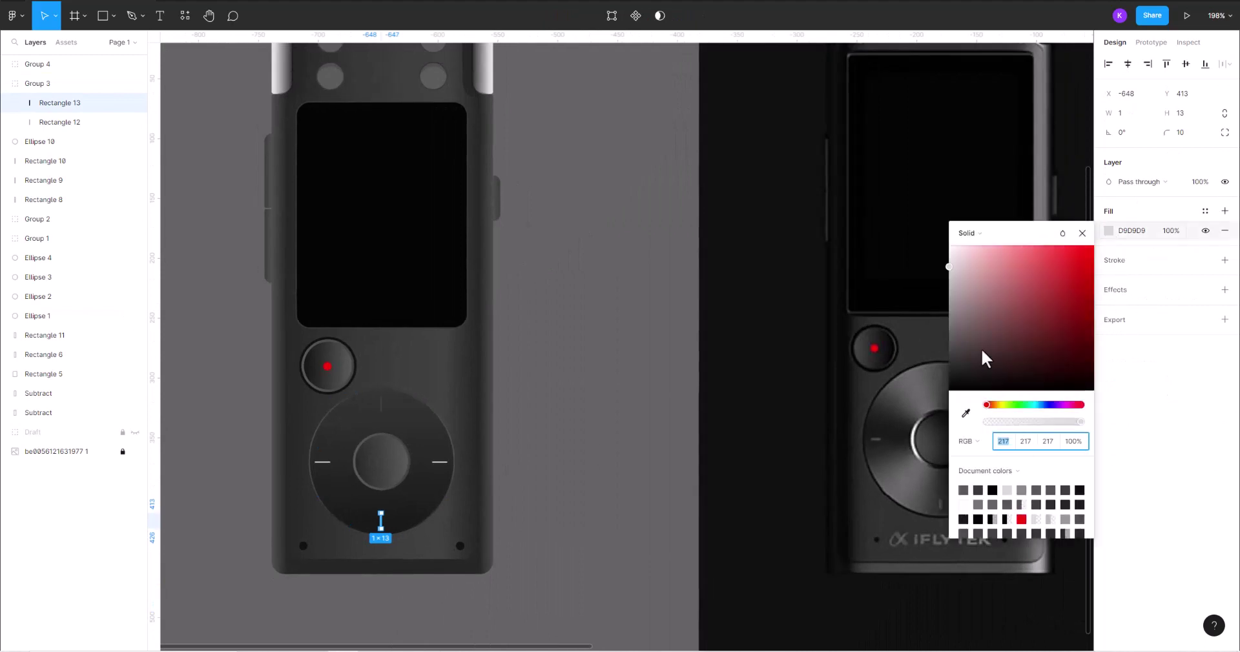
left_click(965, 413)
left_click(416, 417)
left_click(944, 354)
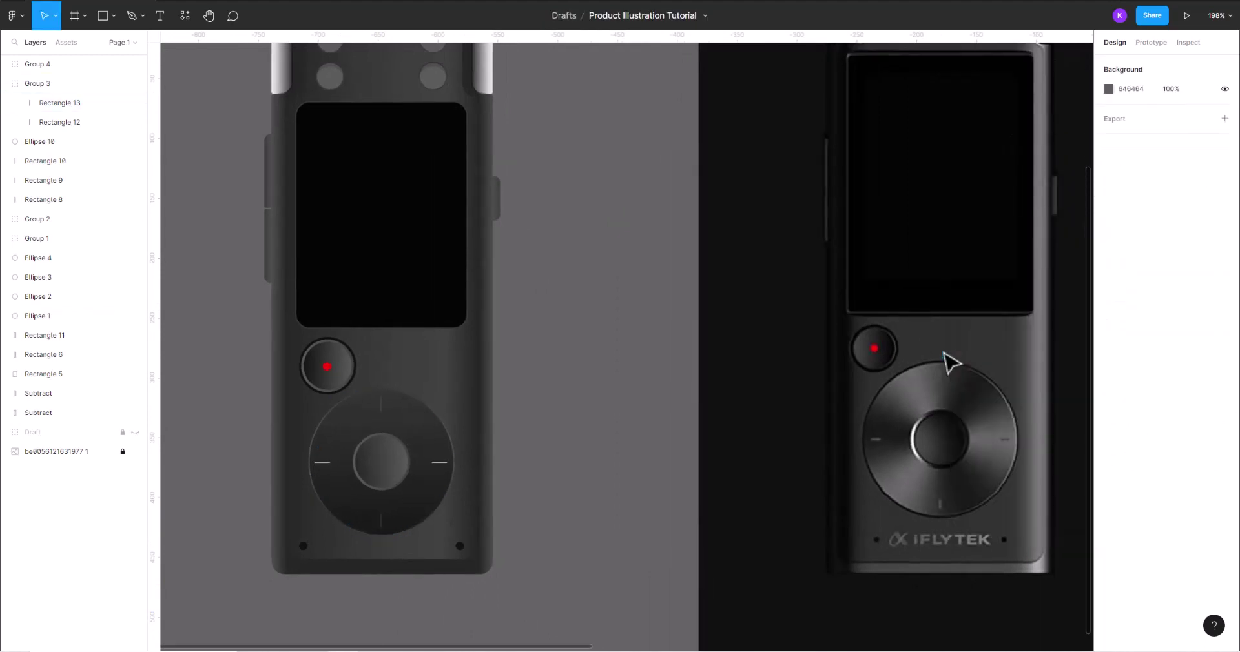
scroll(502, 475, "up", 5)
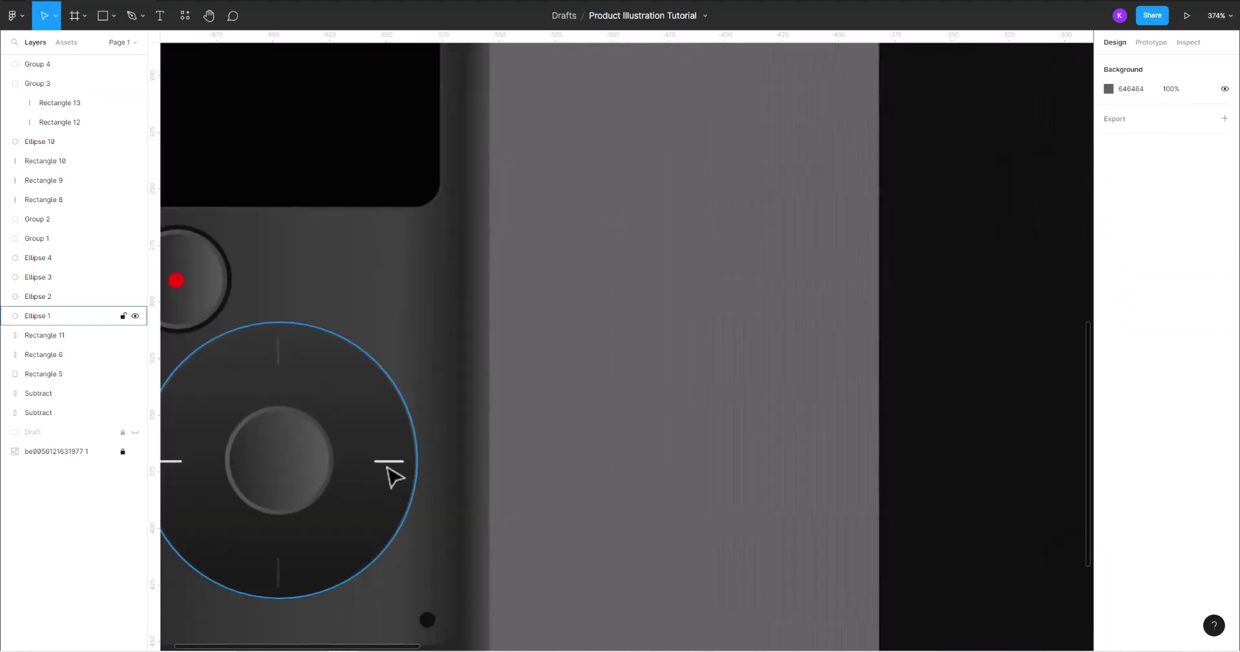
- Set the right tick mark to dark grey 454545 and copy its properties
left_click(387, 462)
left_click(1108, 231)
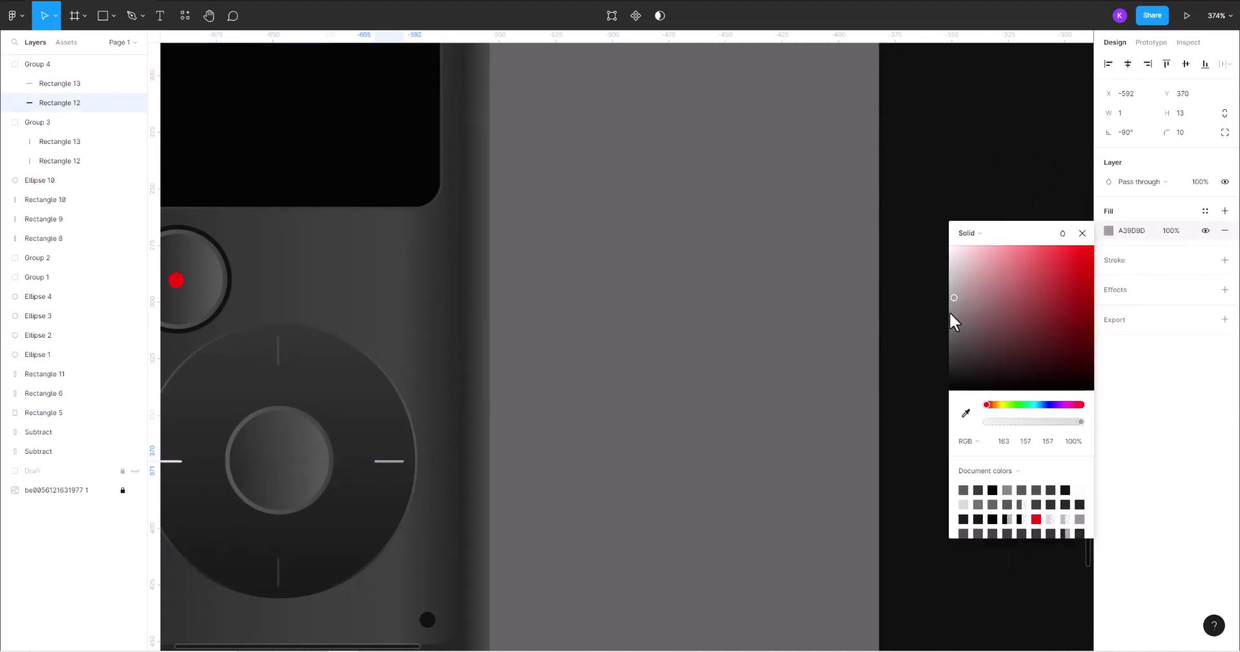
left_click(180, 465)
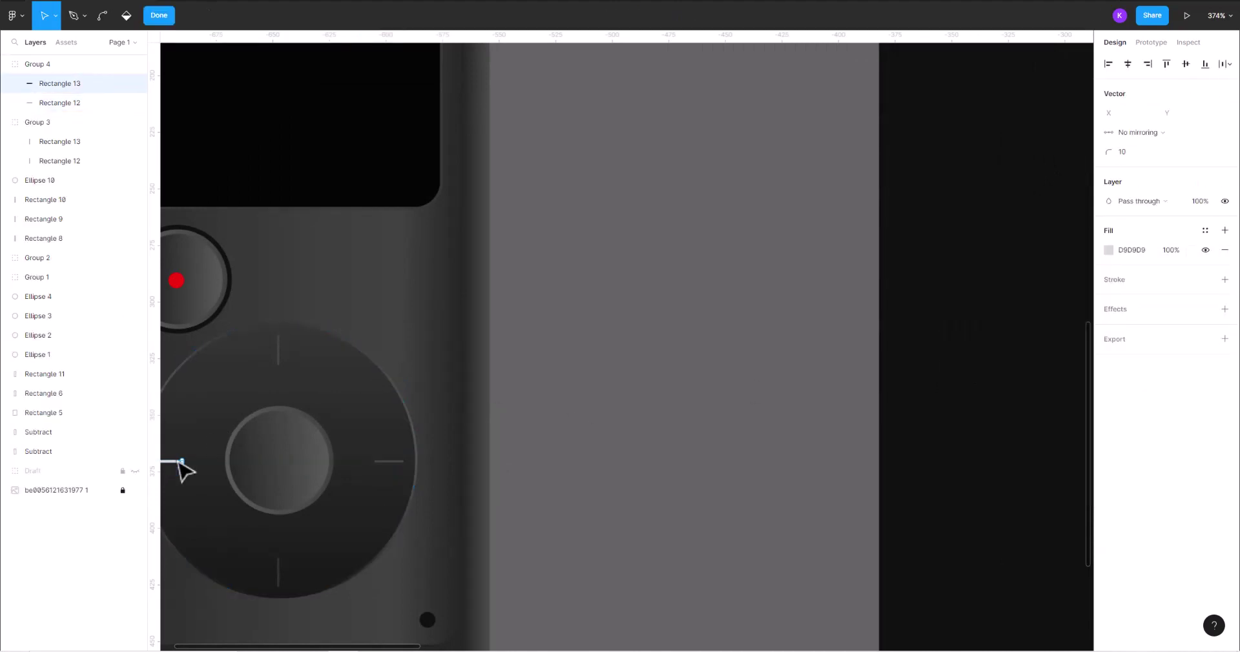
scroll(443, 438, "up", 3)
double_click(439, 428)
key("Escape")
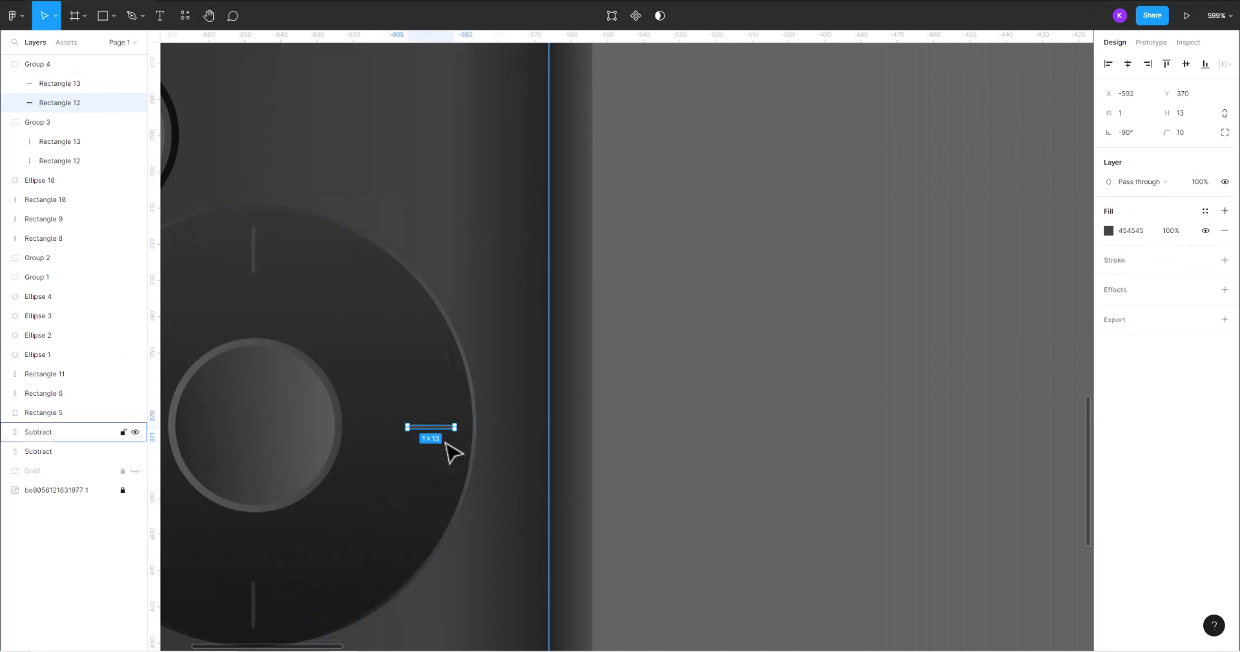
right_click(431, 431)
left_click(597, 403)
left_click(731, 429)
scroll(581, 417, "left", 5)
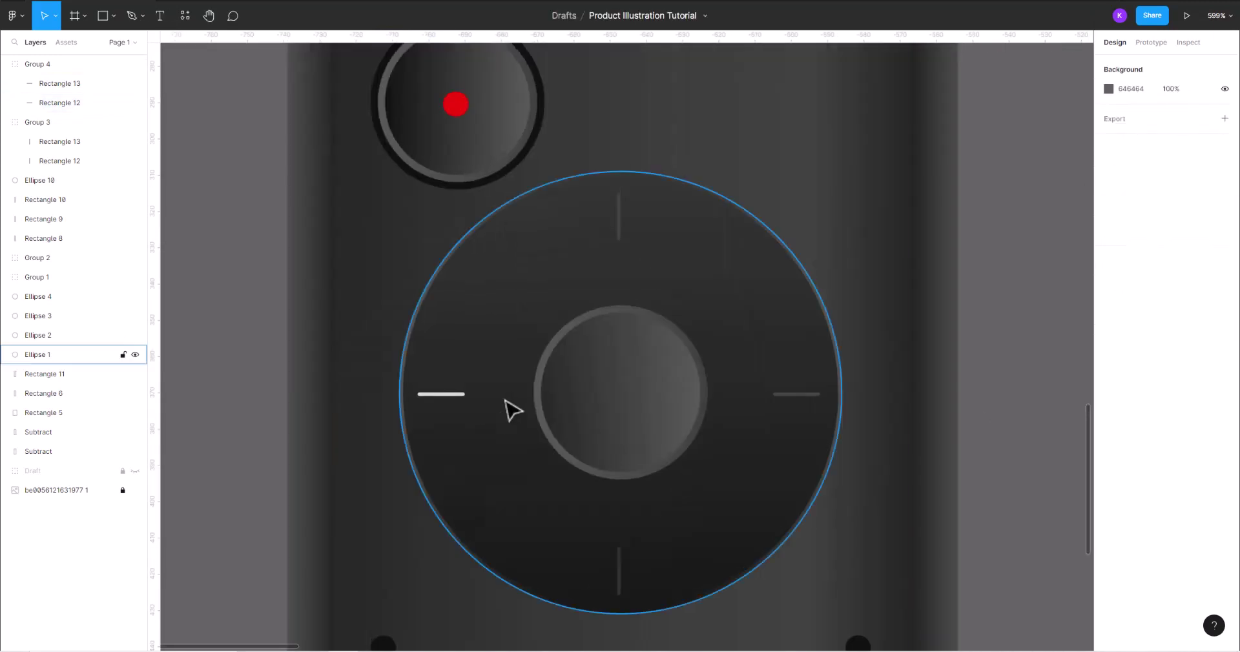
- Paste the right tick's properties onto the left tick mark, making it 454545
left_click(430, 395)
right_click(423, 396)
left_click(616, 406)
key("Escape")
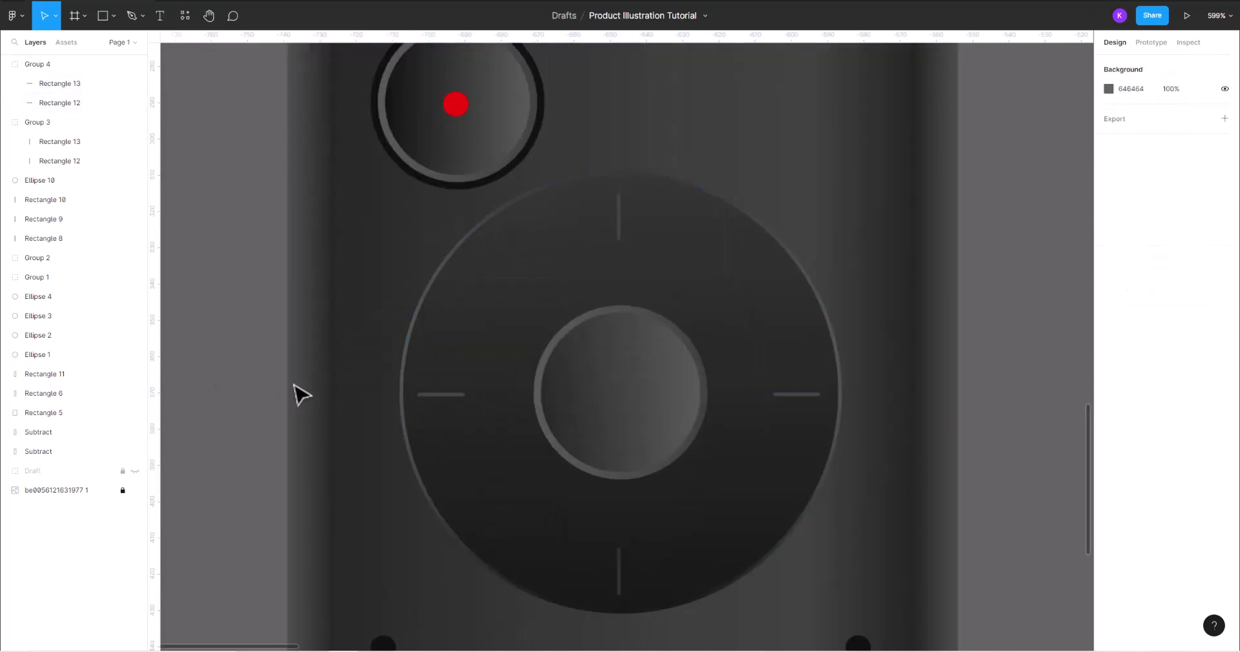
scroll(299, 392, "down", 5)
scroll(575, 564, "up", 2)
scroll(575, 564, "left", 2)
scroll(576, 564, "down", 3)
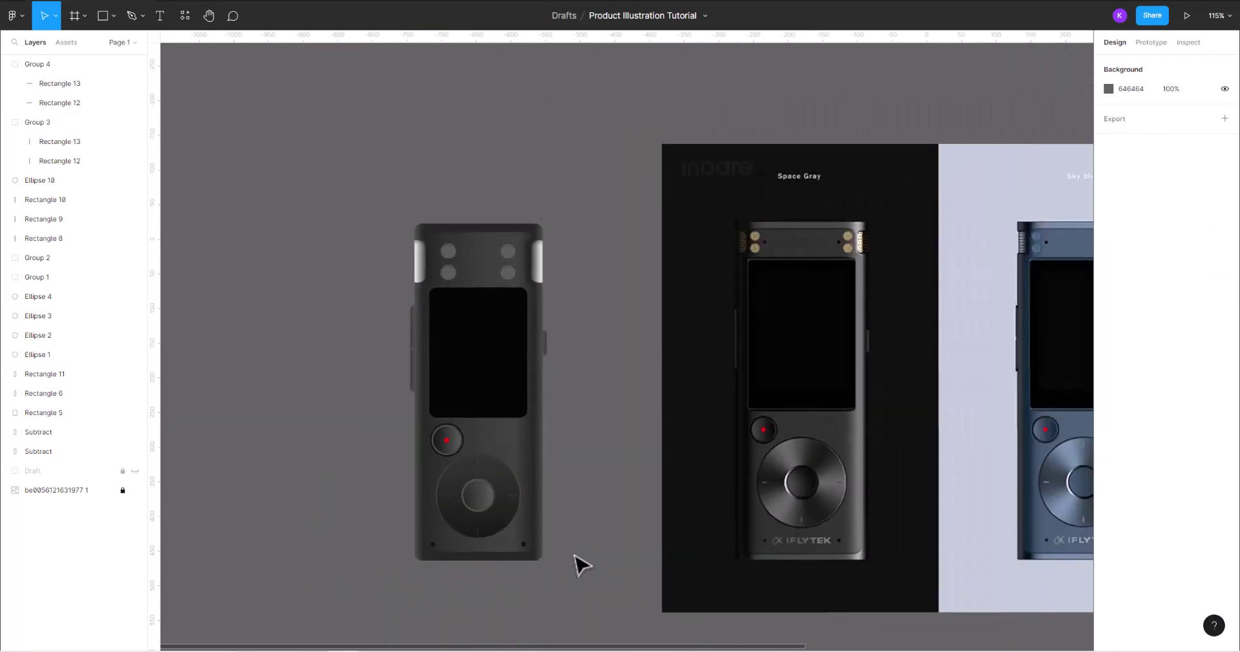
scroll(415, 443, "up", 4)
left_click(423, 445)
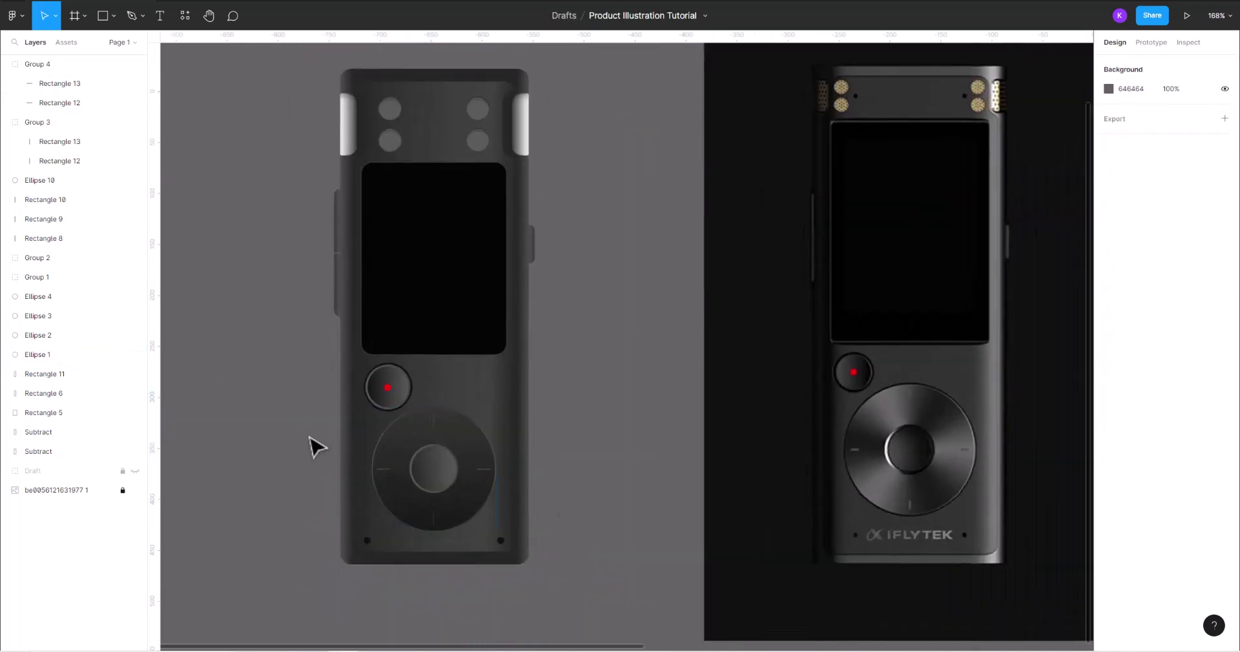
scroll(313, 442, "up", 2)
- Paste a copy of the wheel, then hide the original's stroke and give it a solid dark fill
scroll(313, 443, "up", 3)
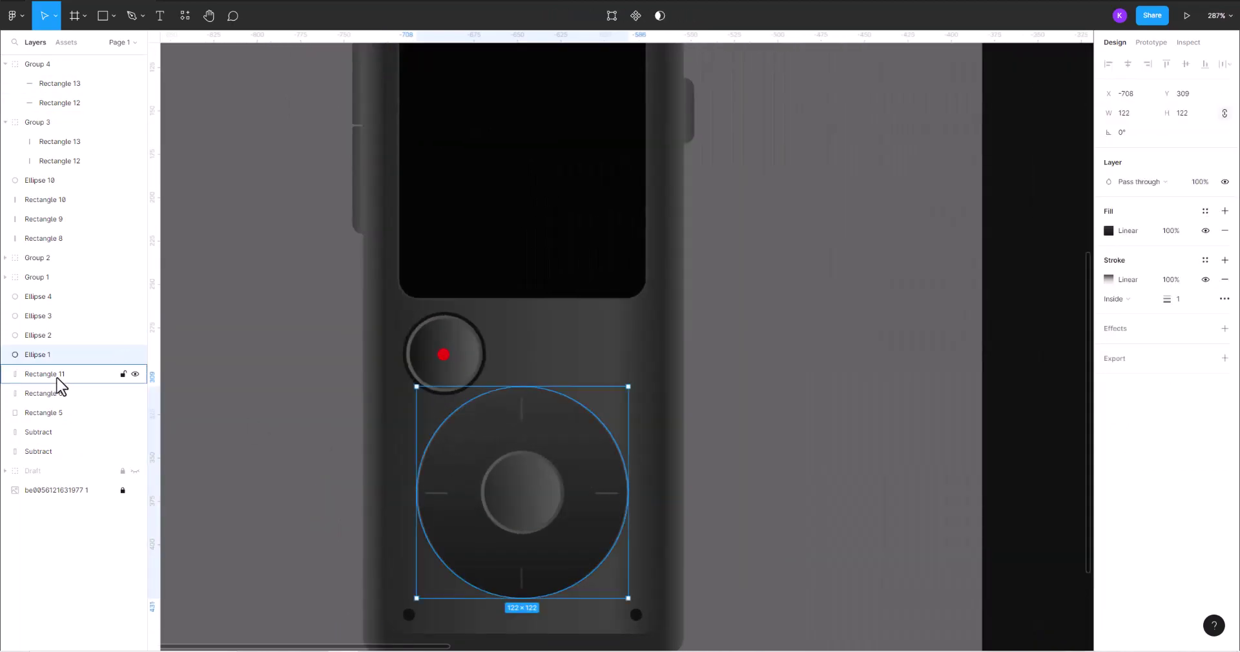
key("ctrl+v")
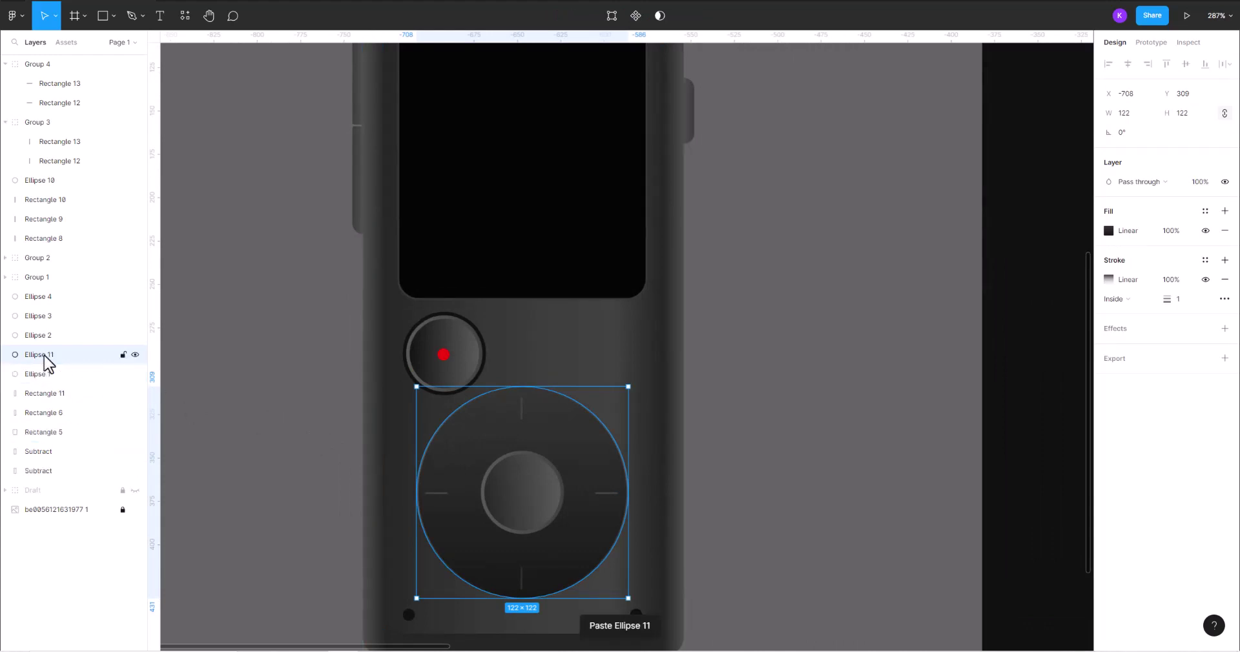
left_click(72, 375)
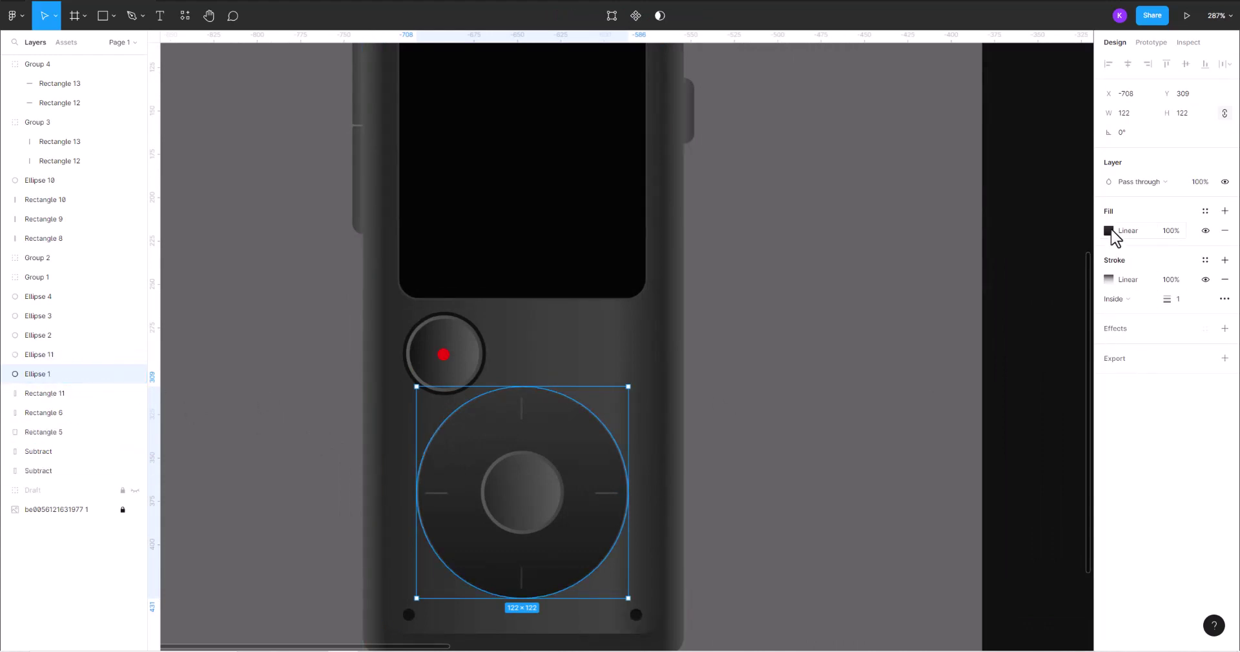
left_click(1205, 279)
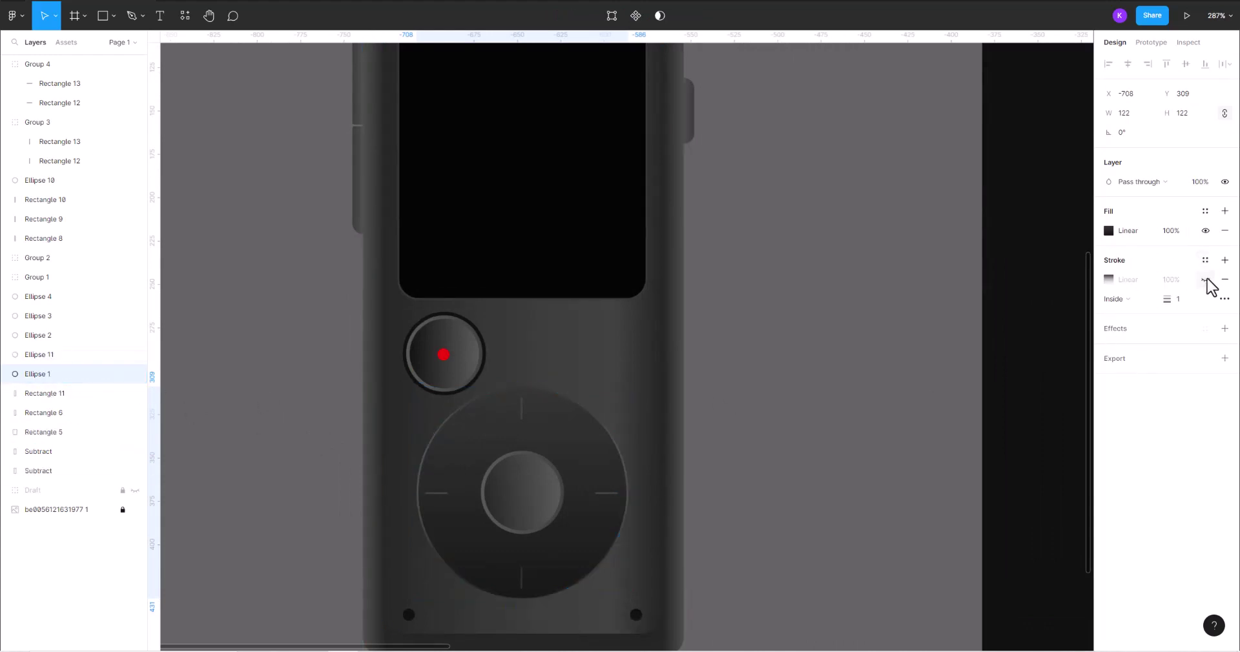
left_click(1108, 230)
left_click(969, 233)
left_click(44, 374)
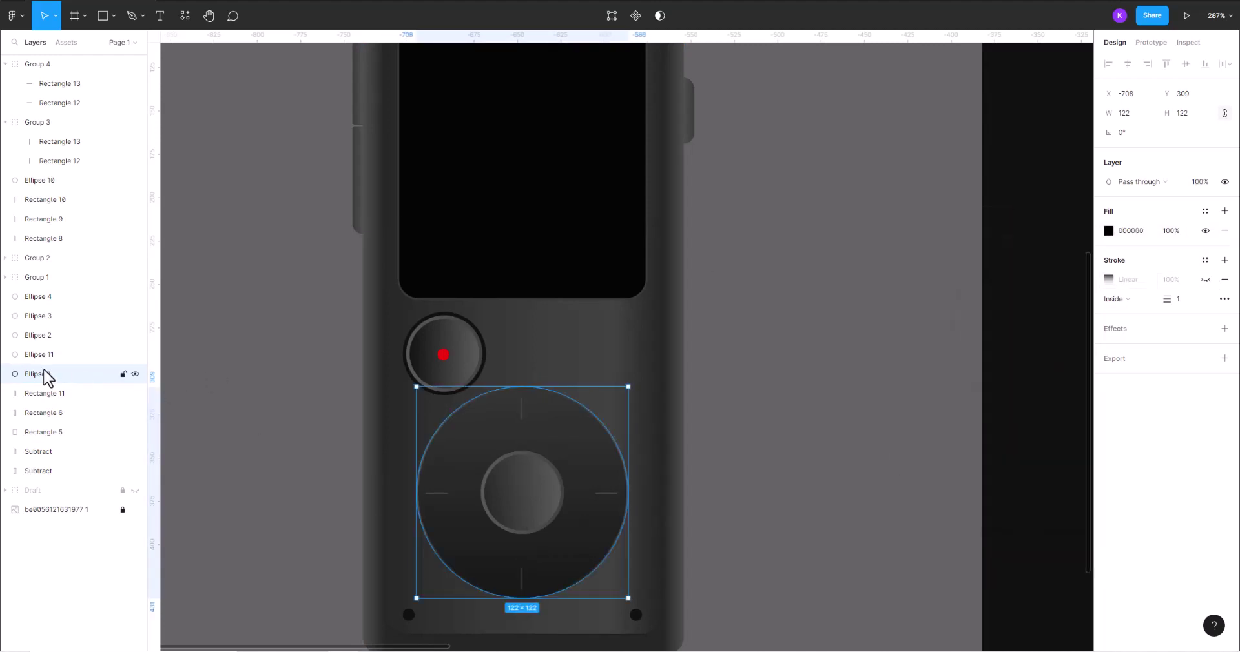
- Shrink the copied wheel circle to 120×120, leaving a thin black rim
left_click(39, 354)
scroll(465, 465, "up", 3)
left_click_drag(381, 317, 383, 320)
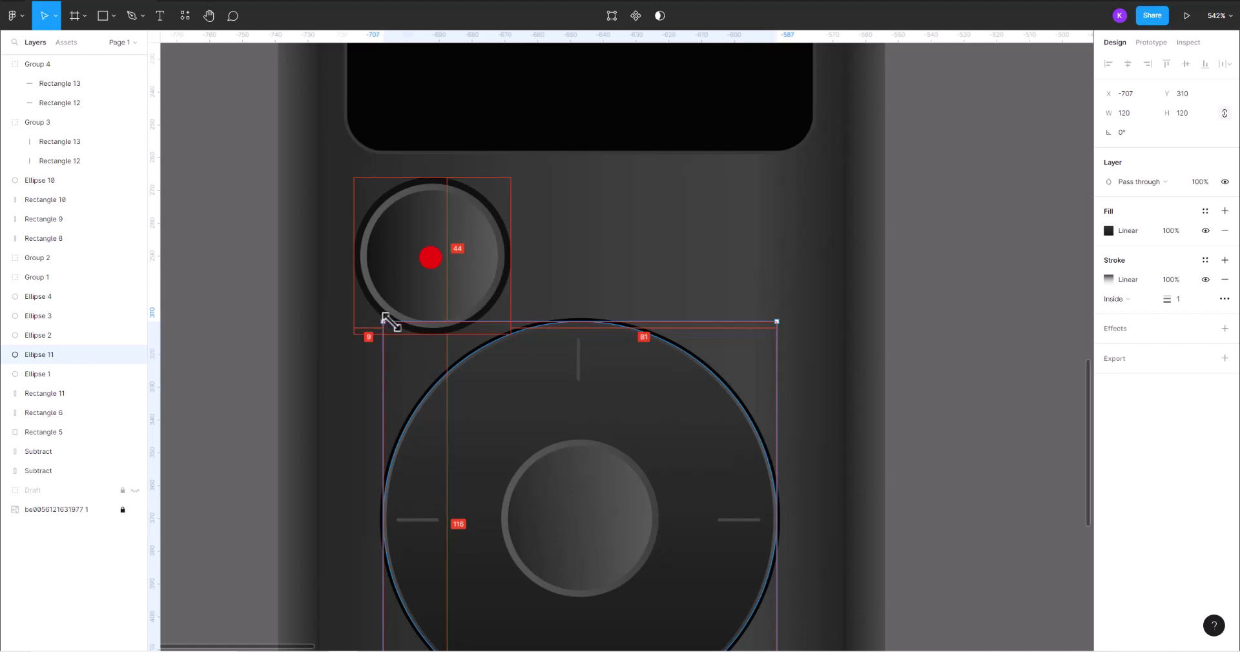
left_click(426, 520)
left_click(955, 471)
scroll(958, 477, "down", 5)
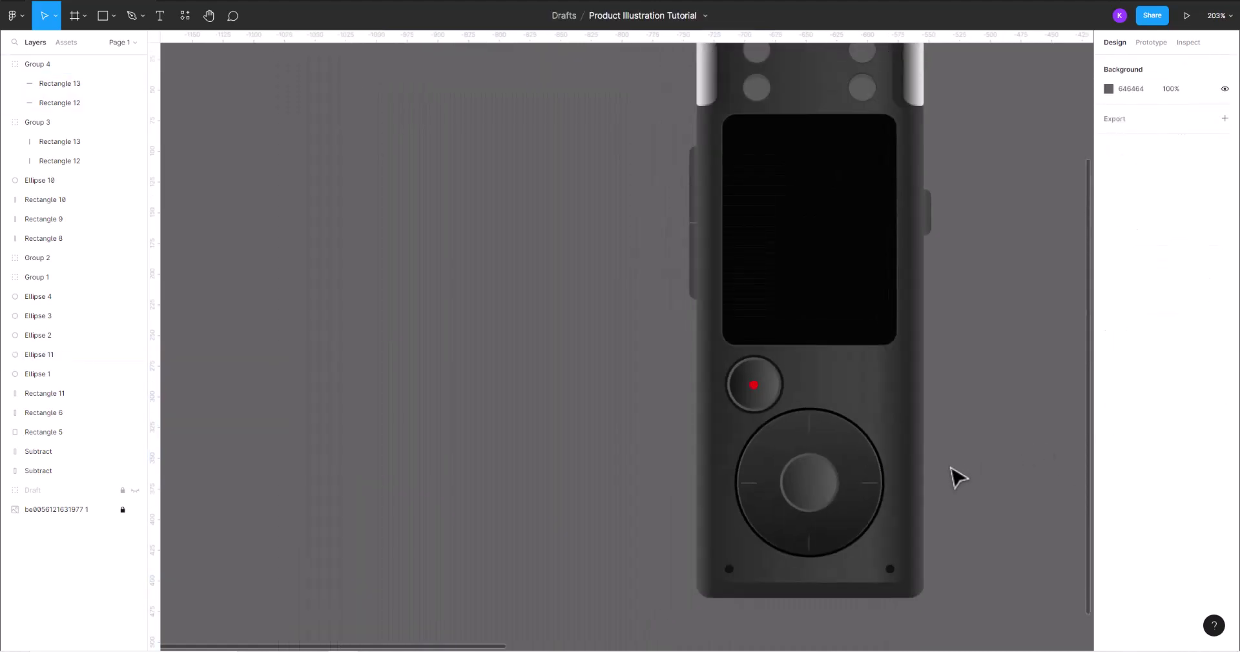
scroll(958, 478, "down", 3)
scroll(783, 514, "right", 5)
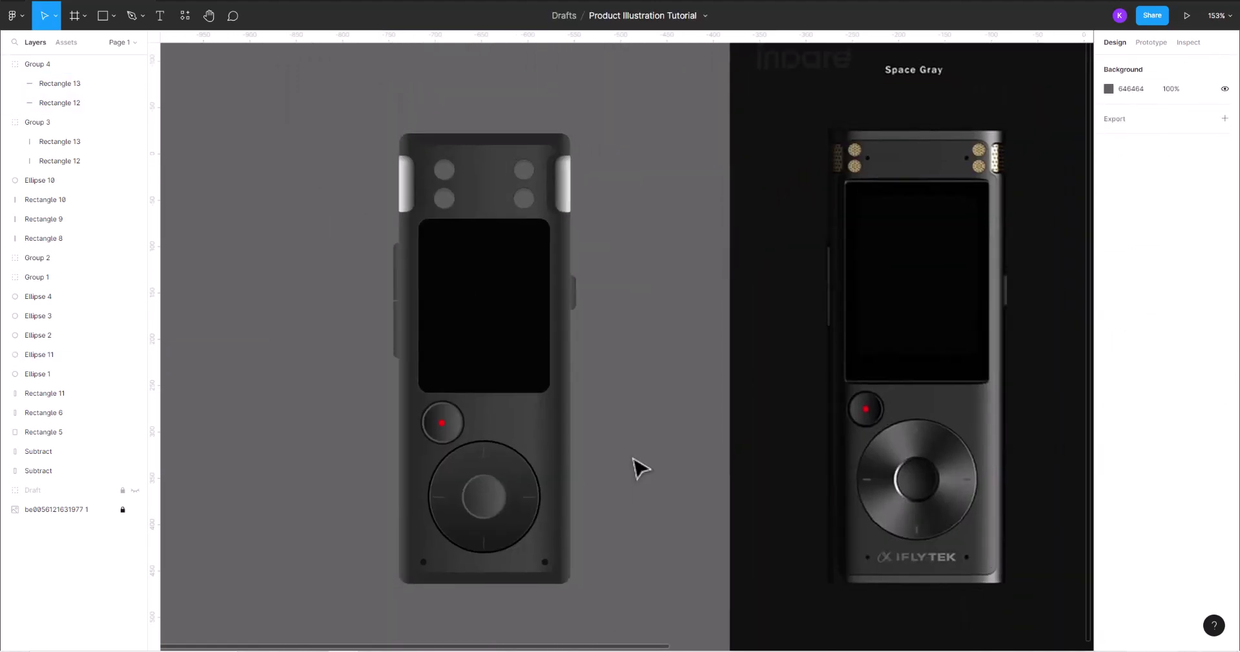
scroll(640, 468, "up", 2)
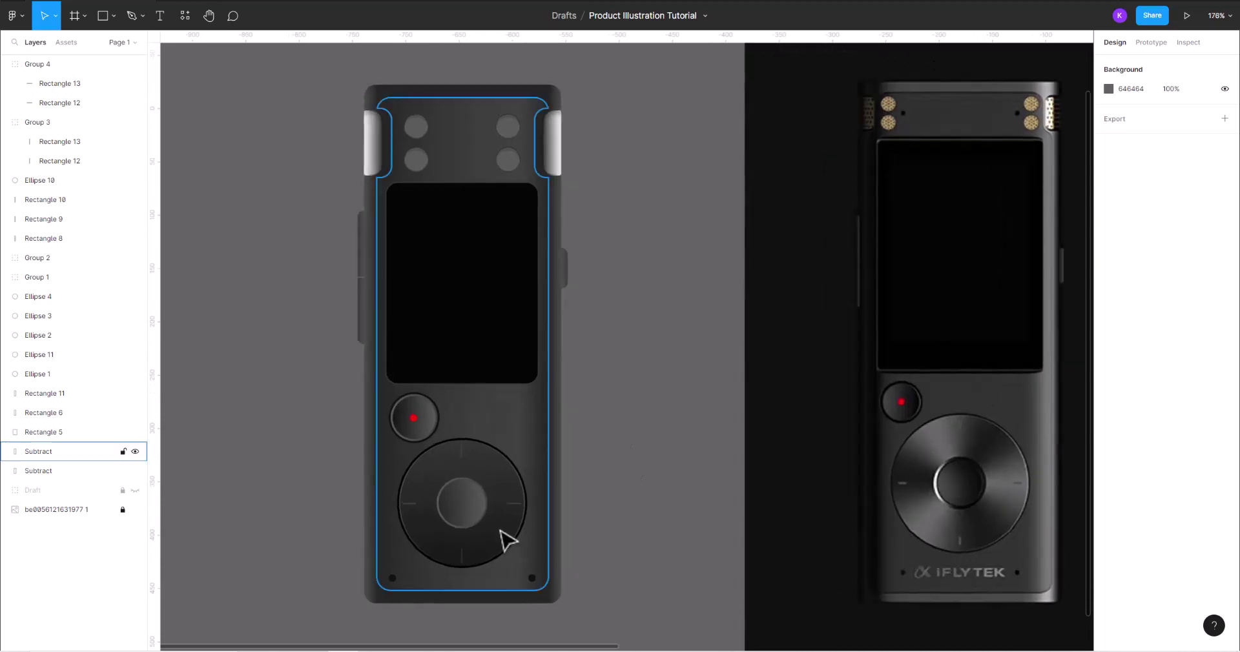
double_click(516, 516)
scroll(515, 509, "up", 10)
- Shorten the wheel's left tick mark to 1×7
key("Escape")
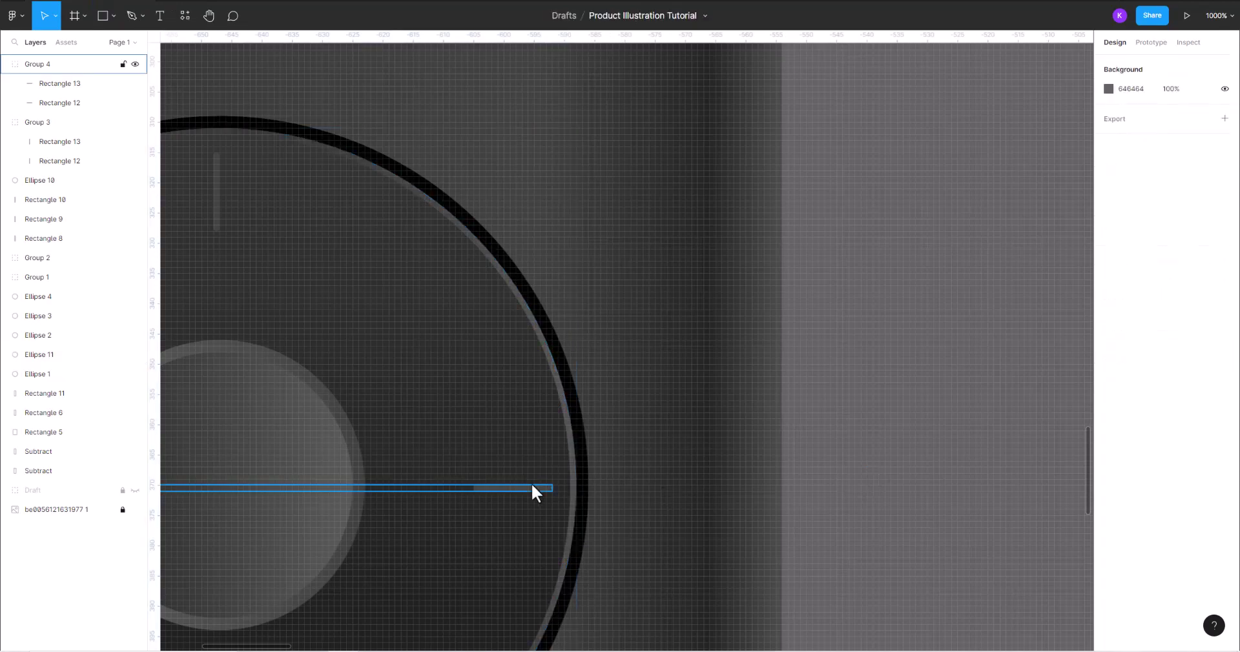
left_click(531, 489)
scroll(476, 489, "up", 5)
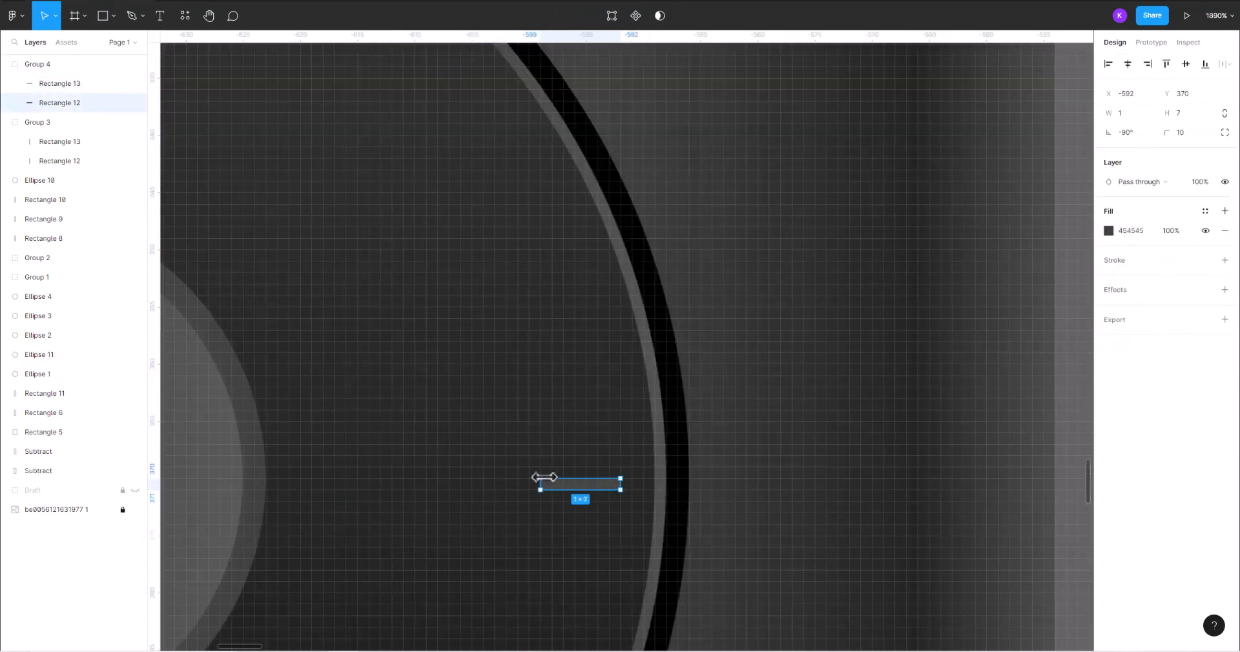
scroll(858, 449, "down", 5)
scroll(974, 456, "down", 12)
left_click(974, 456)
scroll(568, 460, "up", 6)
left_click(562, 448)
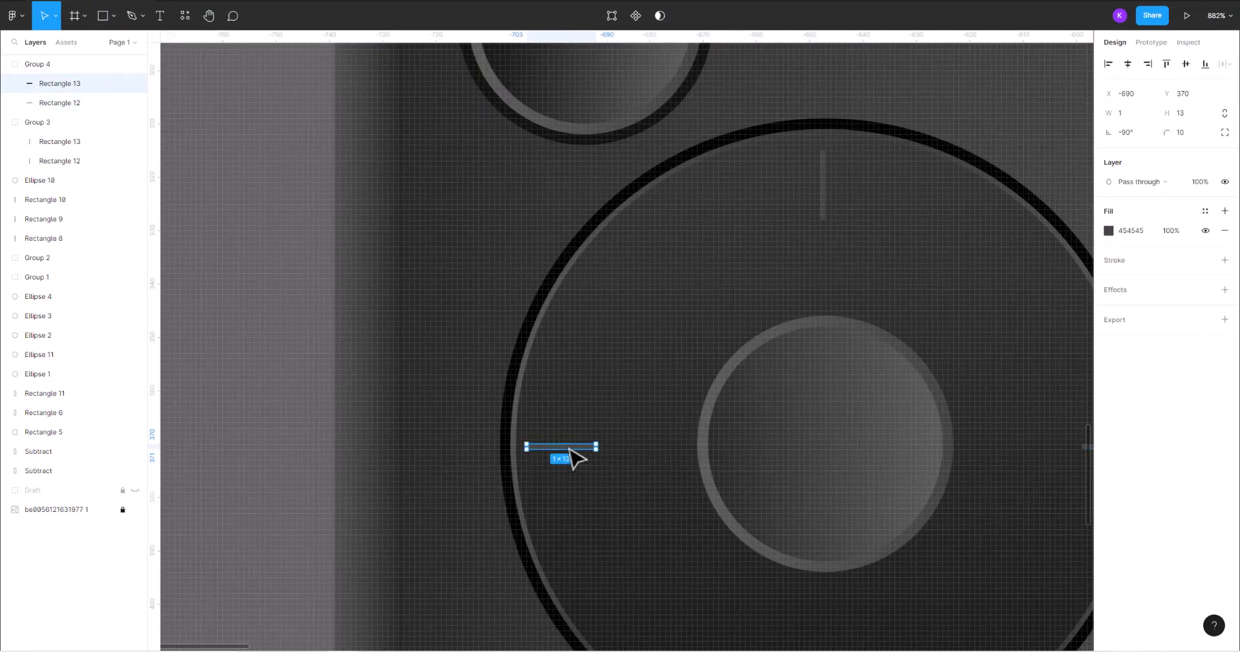
left_click(238, 406)
scroll(239, 406, "down", 3)
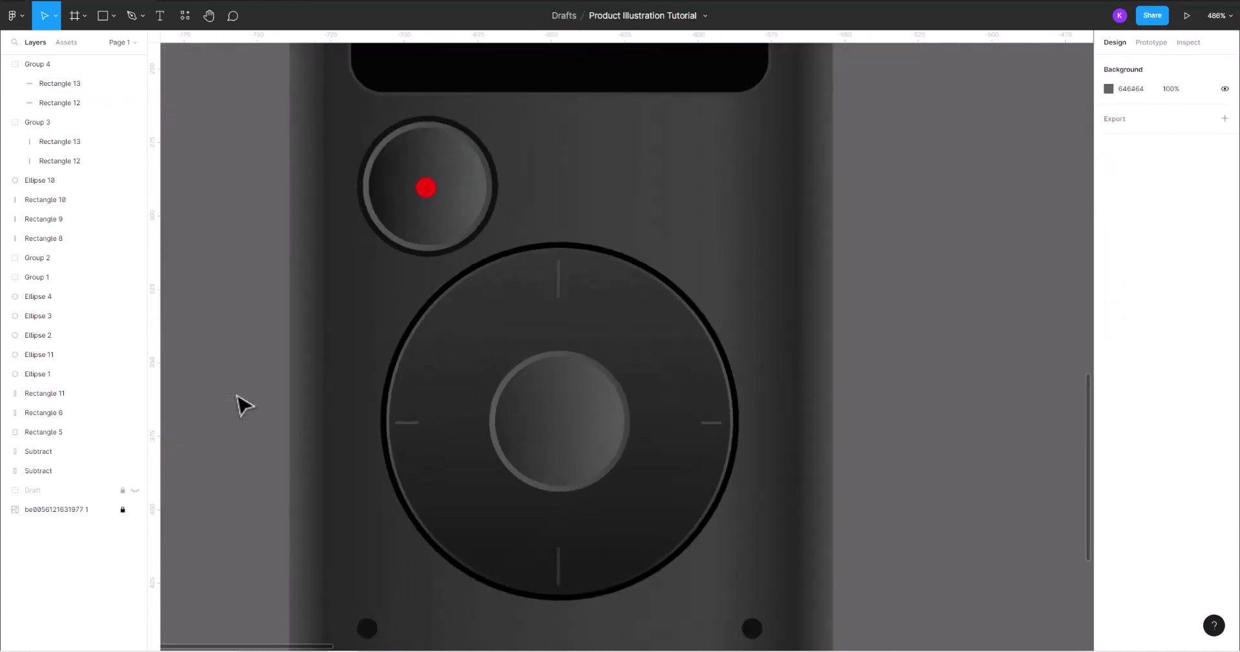
- Shorten the wheel's top tick mark to 1×8
left_click(559, 278)
scroll(556, 323, "up", 5)
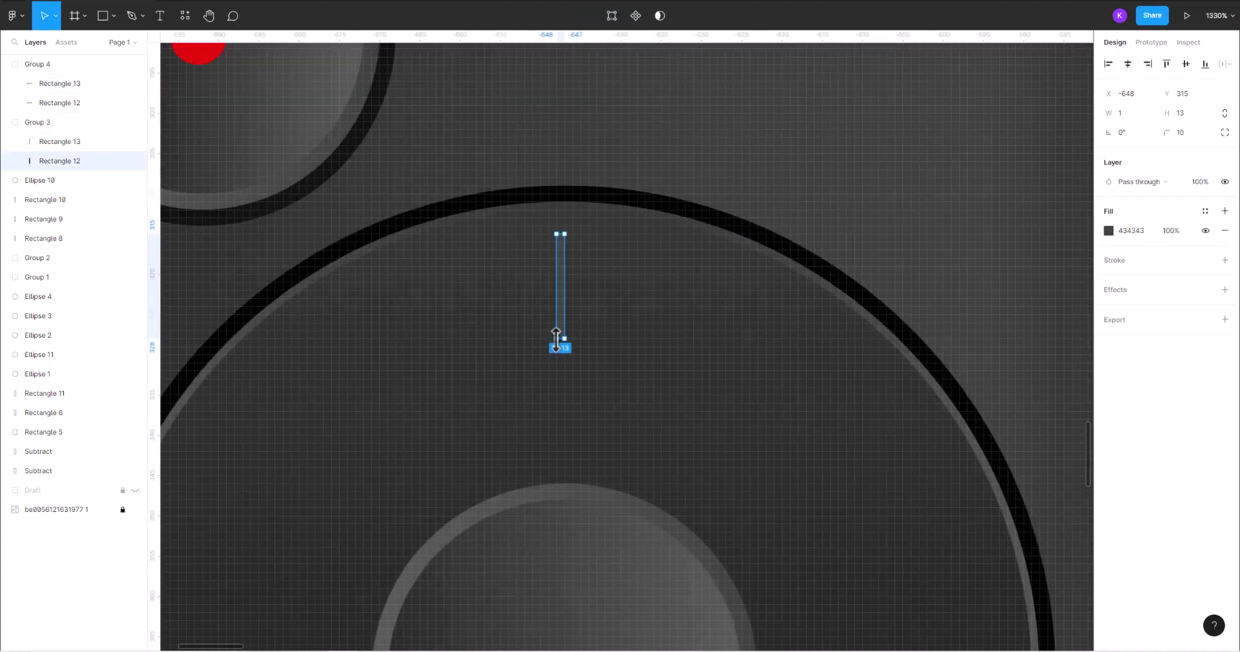
scroll(559, 310, "down", 5)
scroll(568, 510, "up", 3)
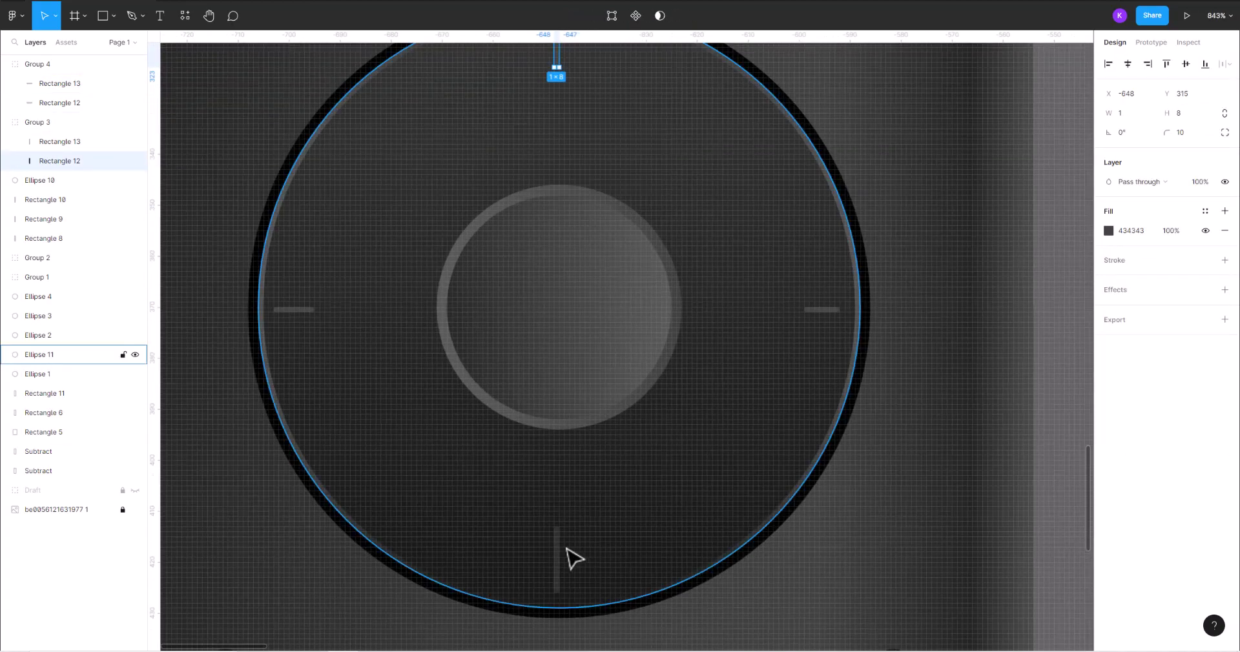
double_click(568, 558)
key("Escape")
scroll(646, 561, "down", 2)
- Shorten the wheel's bottom tick mark to 1×10
left_click(448, 568)
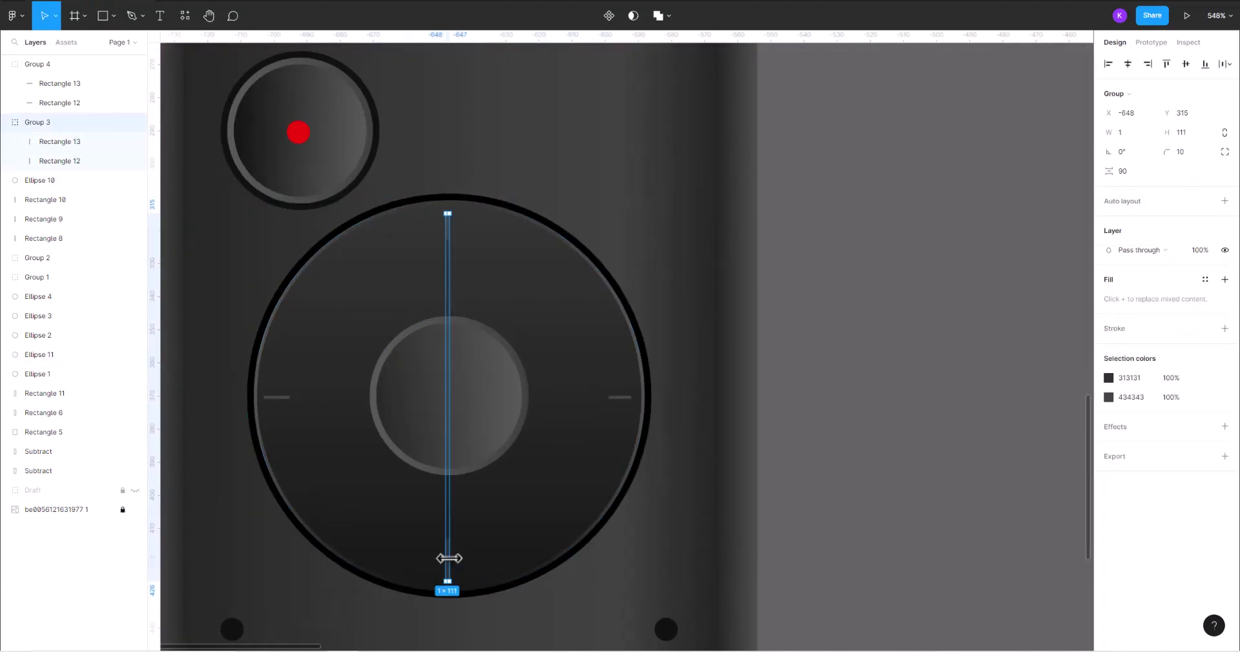
scroll(456, 568, "up", 3)
double_click(450, 527)
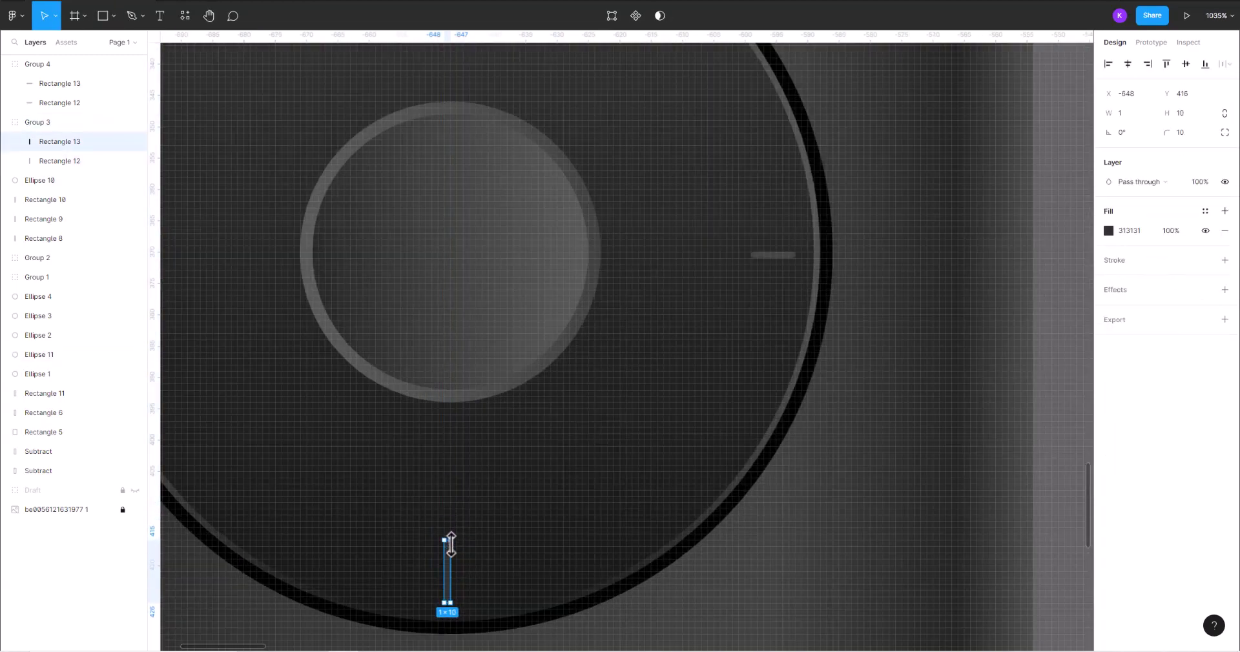
left_click(682, 597)
scroll(839, 604, "down", 5)
- Select the four mic dots, Ellipses 6–9, inside Group 2
left_click(972, 557)
scroll(962, 546, "down", 2)
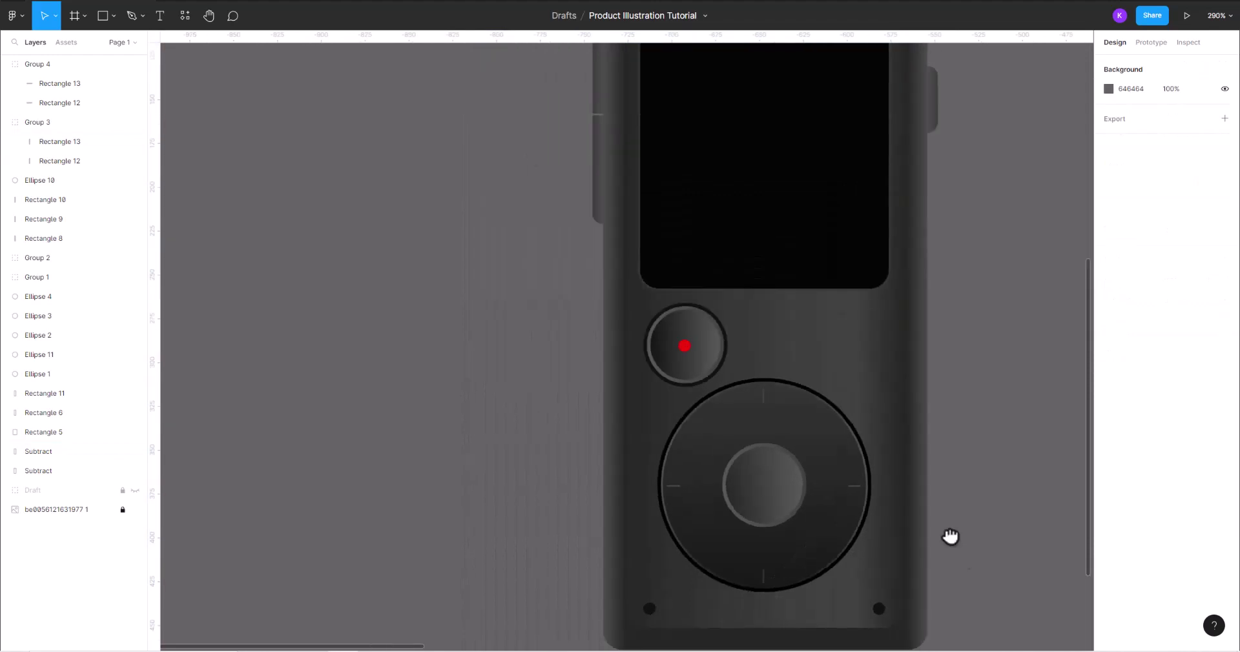
scroll(891, 536, "down", 3)
scroll(756, 526, "down", 2)
scroll(691, 525, "right", 3)
scroll(646, 525, "up", 2)
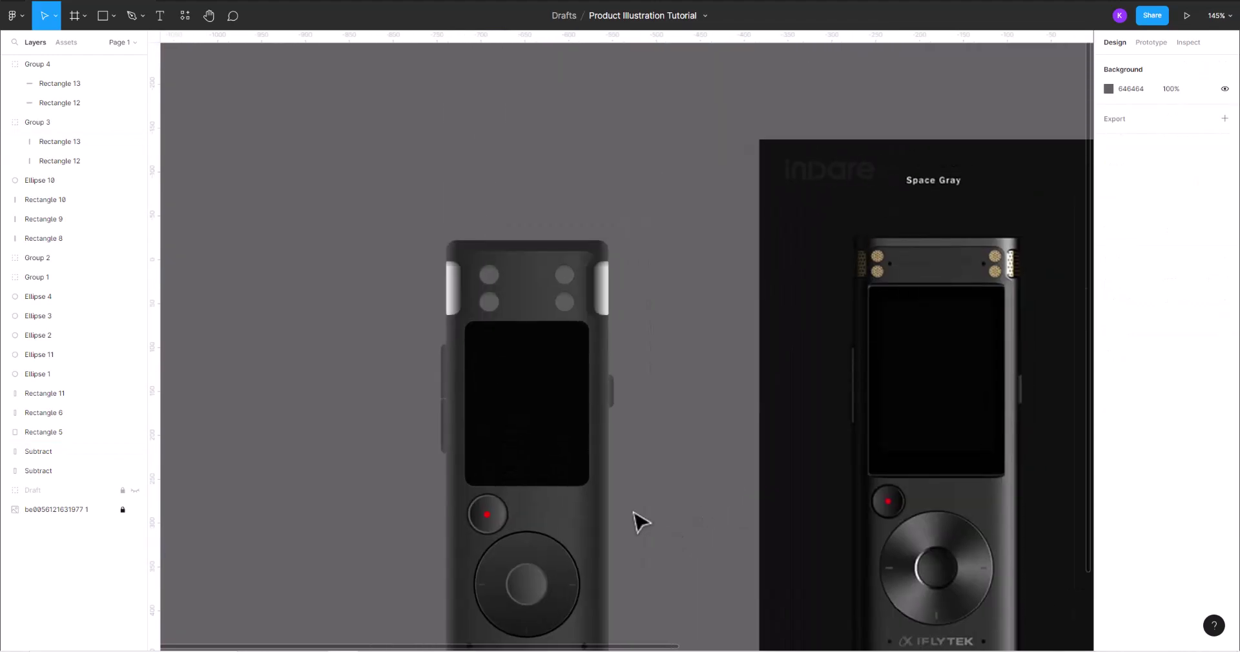
scroll(478, 320, "up", 3)
left_click(509, 302)
double_click(510, 297)
left_click(509, 246, "shift")
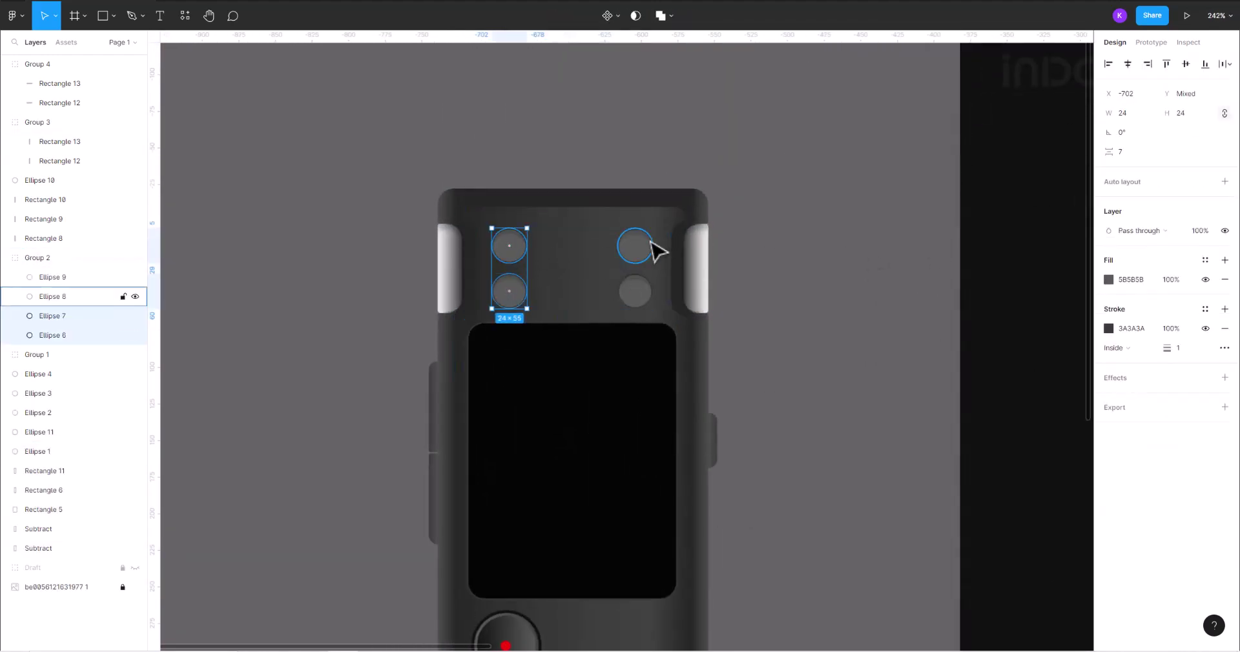
left_click(635, 246, "shift")
left_click(635, 291, "shift")
- Fill the mic dots with the light grey eyedropped from the reference photo
left_click(1109, 250)
left_click(966, 433)
left_click(455, 262)
left_click(354, 274)
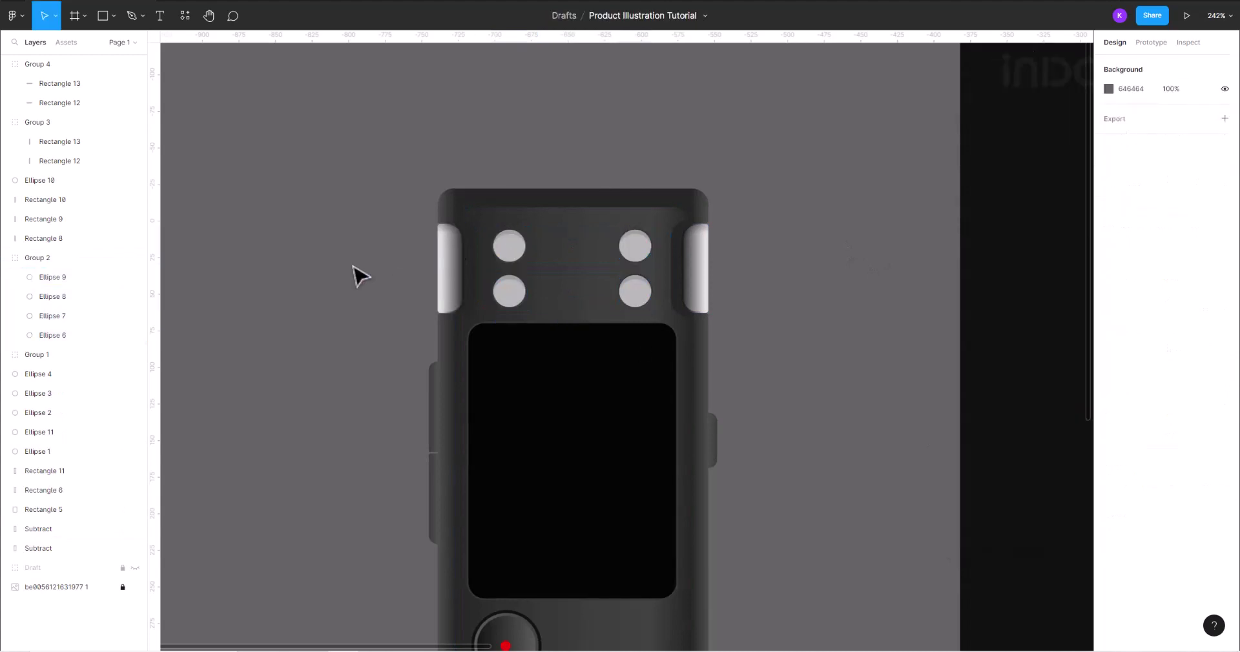
scroll(354, 273, "down", 3)
scroll(360, 276, "up", 2)
- Add an inner shadow effect to the recorder body at 100% opacity
left_click(494, 263)
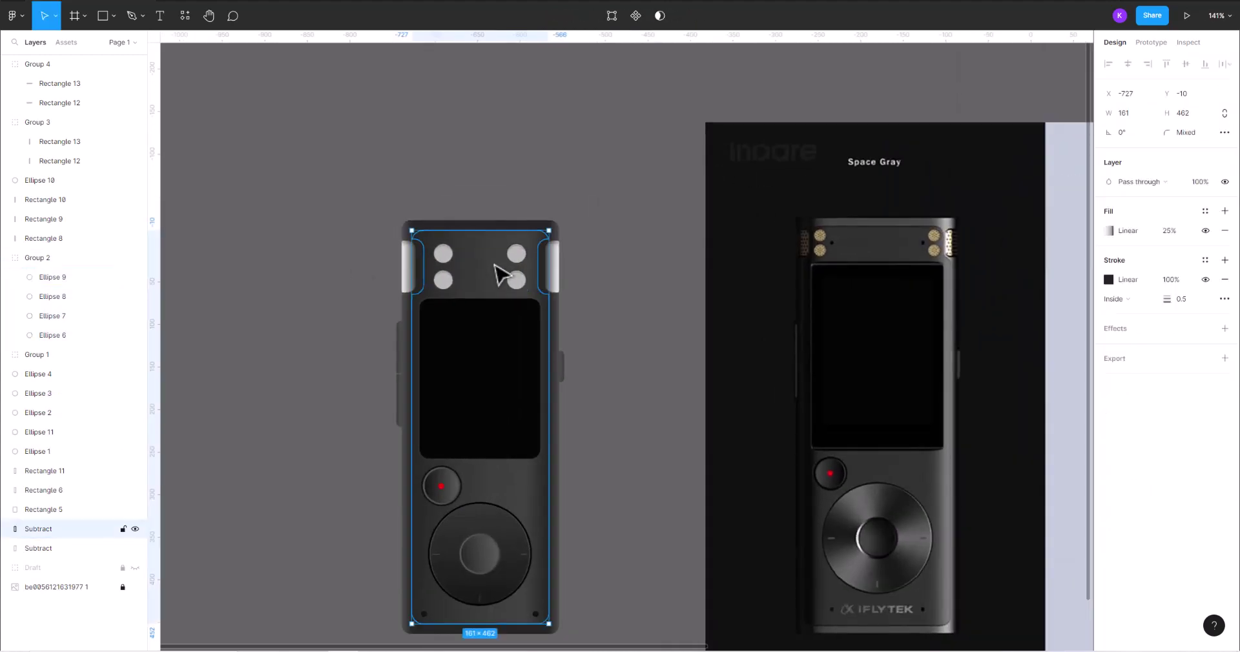
scroll(672, 308, "up", 5)
left_click(1224, 328)
left_click(1143, 347)
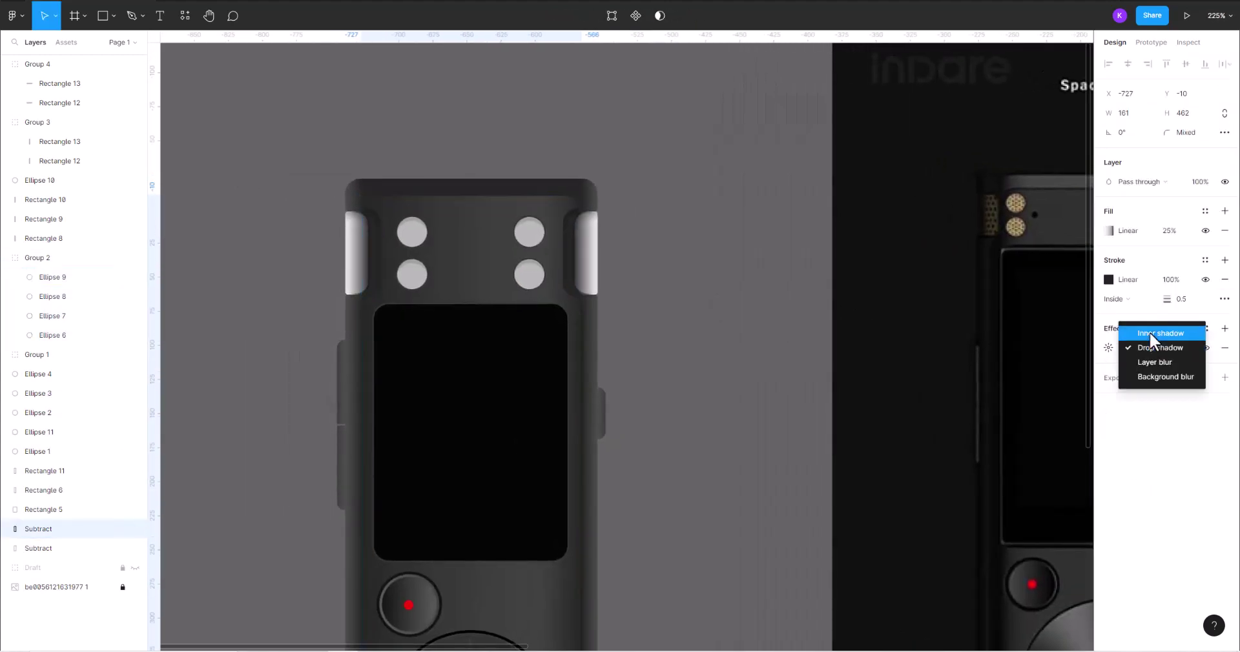
left_click(1109, 347)
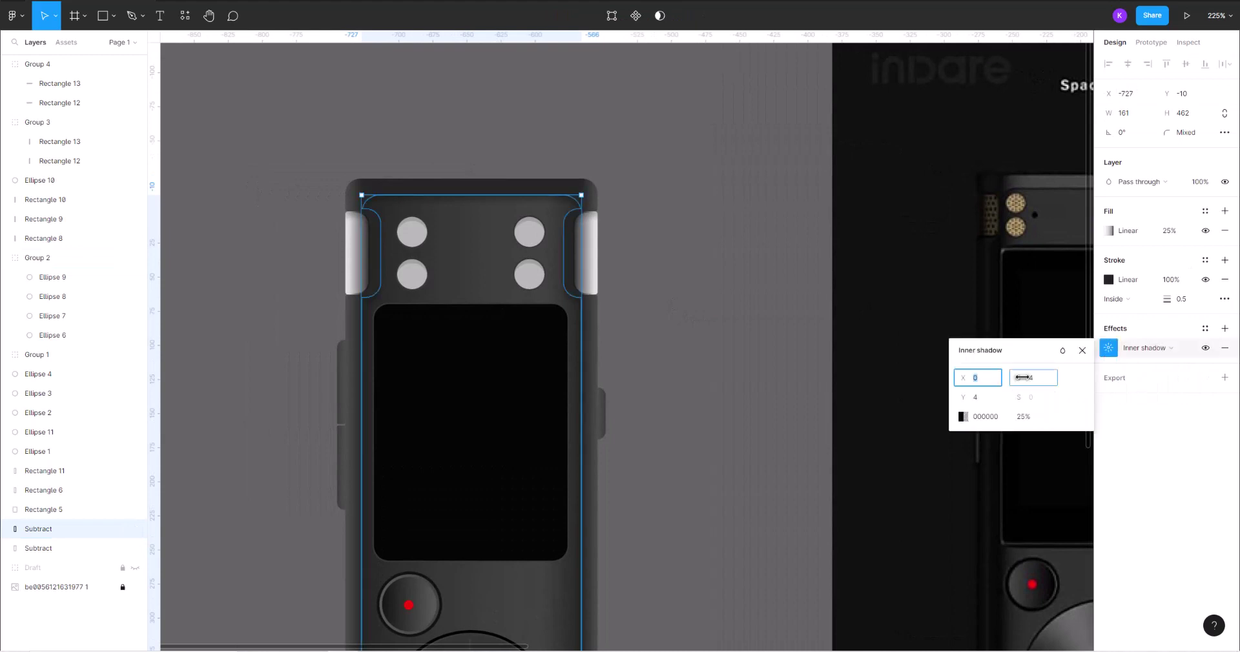
left_click_drag(1022, 378, 965, 426)
type("100")
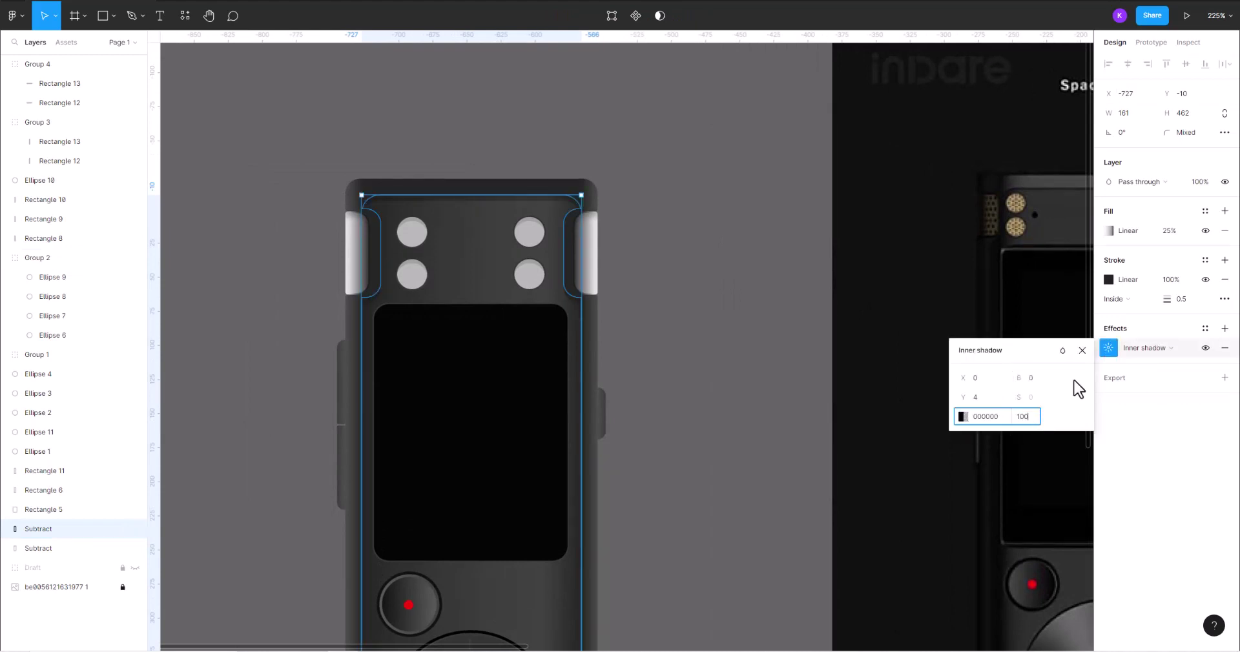
key("Return")
left_click(665, 296)
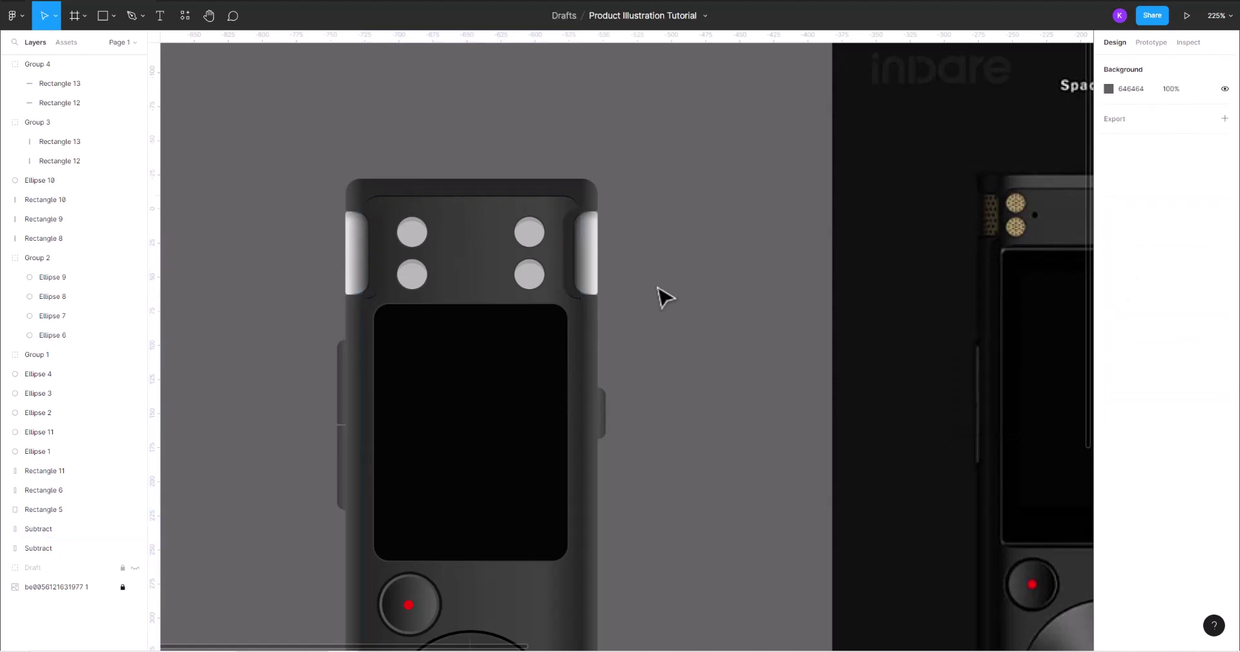
- Set the inner shadow's offset to X 46, Y 0 and its blur to 61
scroll(665, 296, "down", 2)
left_click(466, 251)
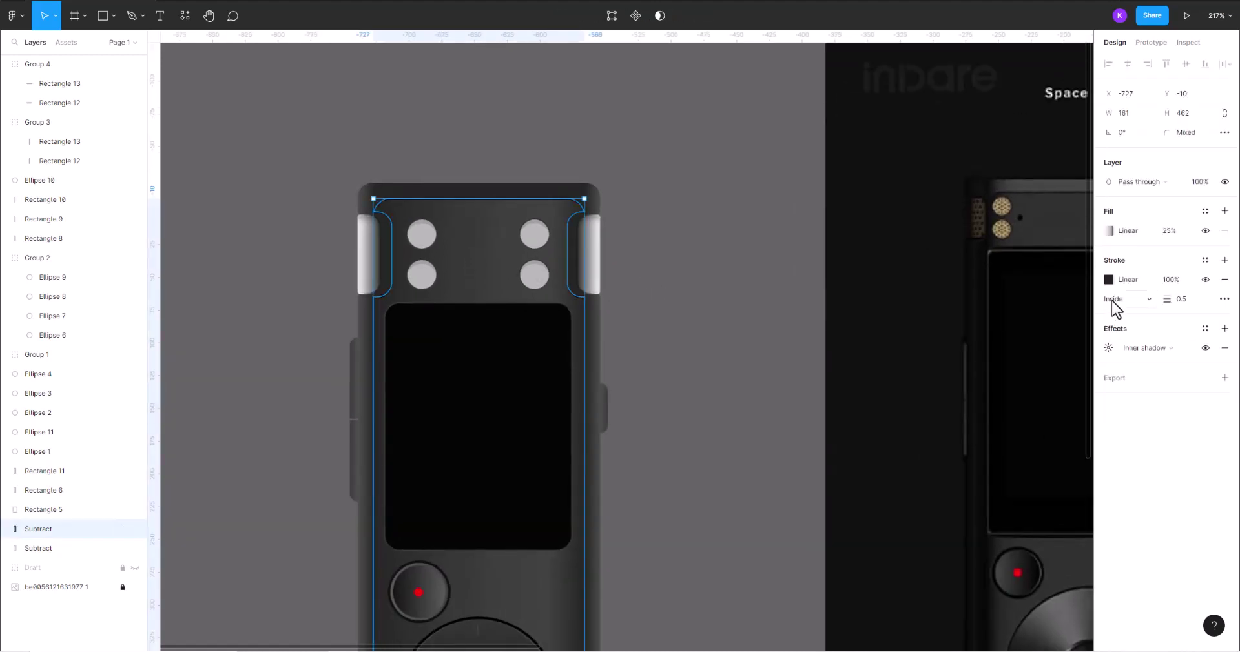
left_click(1108, 348)
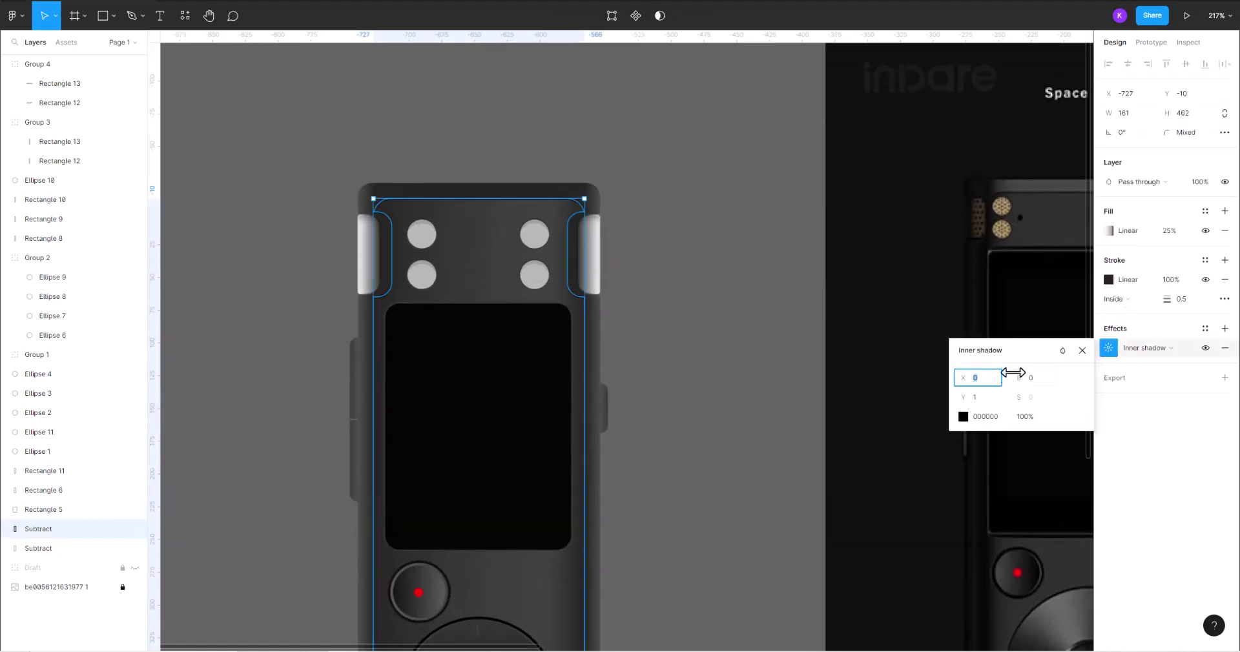
left_click(706, 388)
scroll(494, 278, "down", 1)
left_click(494, 278)
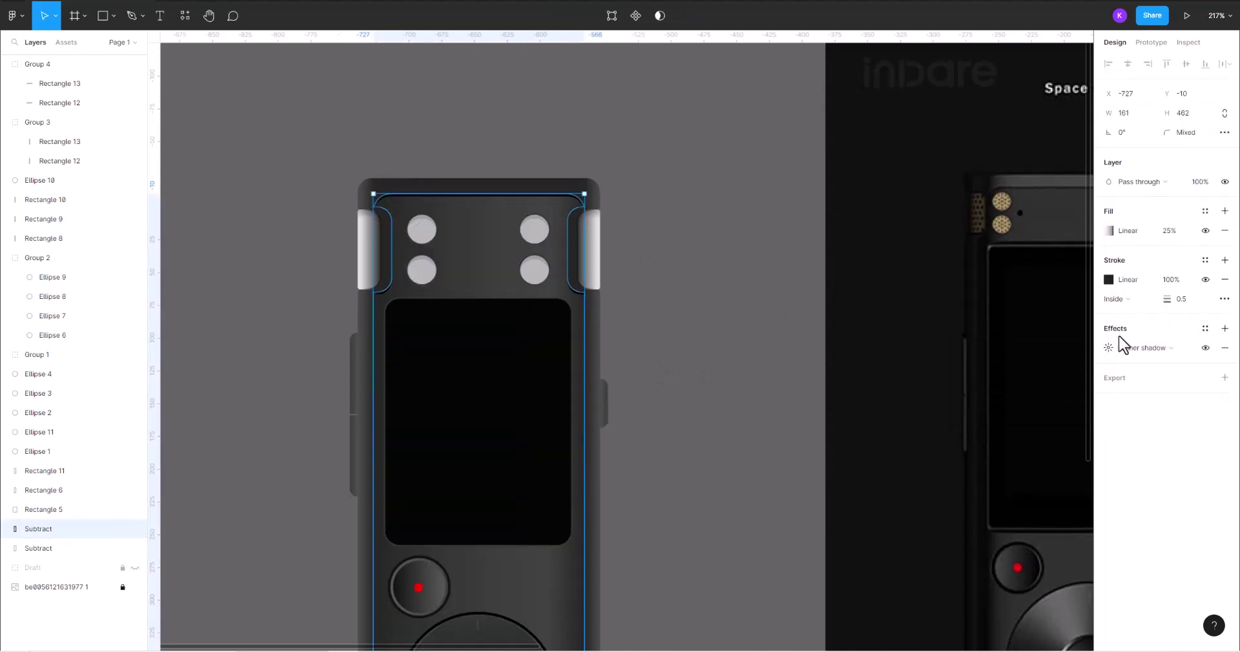
left_click(1108, 348)
left_click_drag(967, 399, 899, 375)
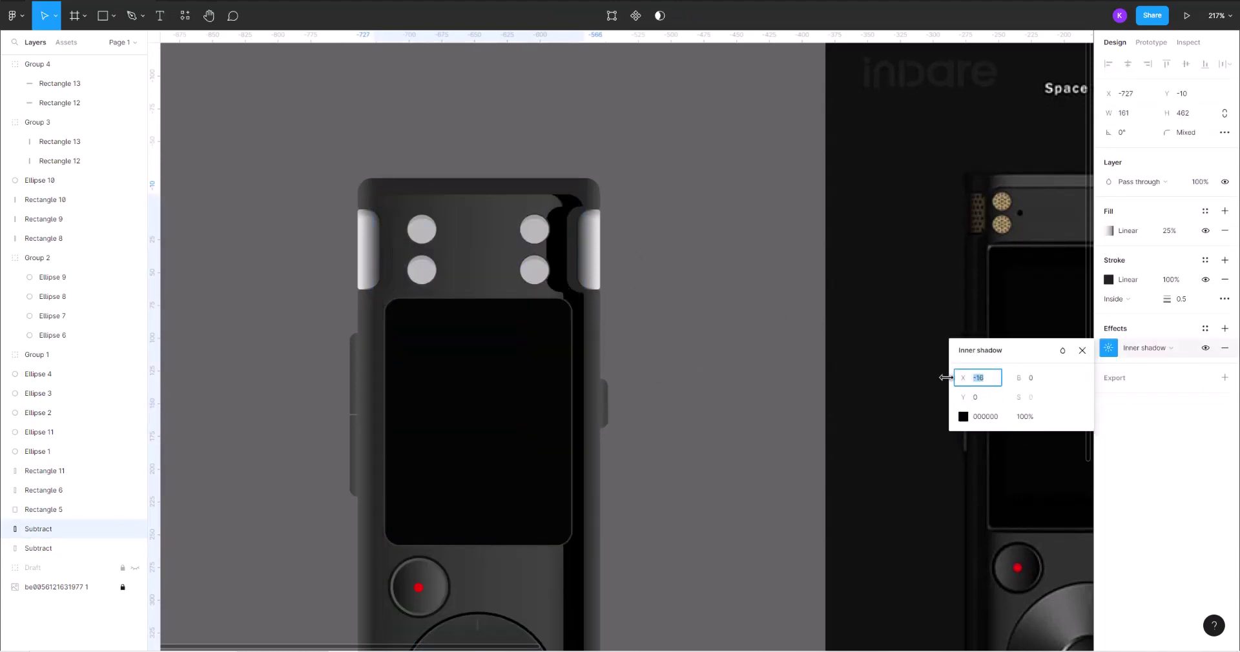
left_click_drag(1019, 378, 337, 414)
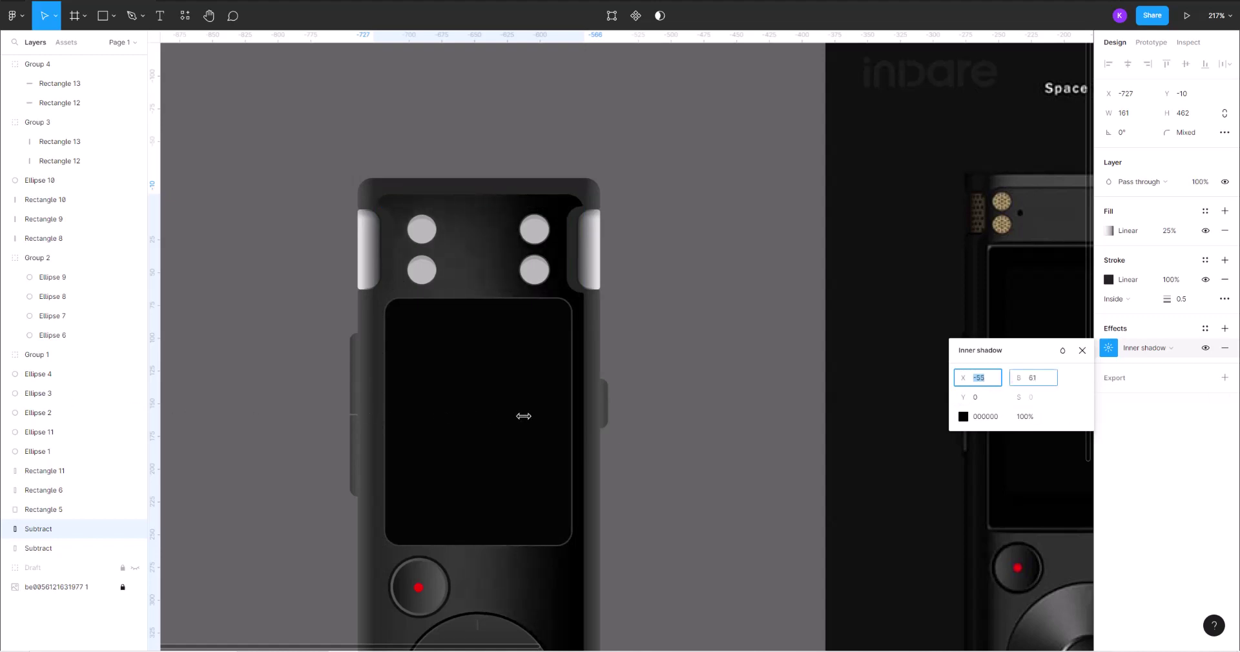
scroll(656, 343, "down", 5)
scroll(644, 360, "down", 5, "ctrl")
scroll(562, 451, "up", 2)
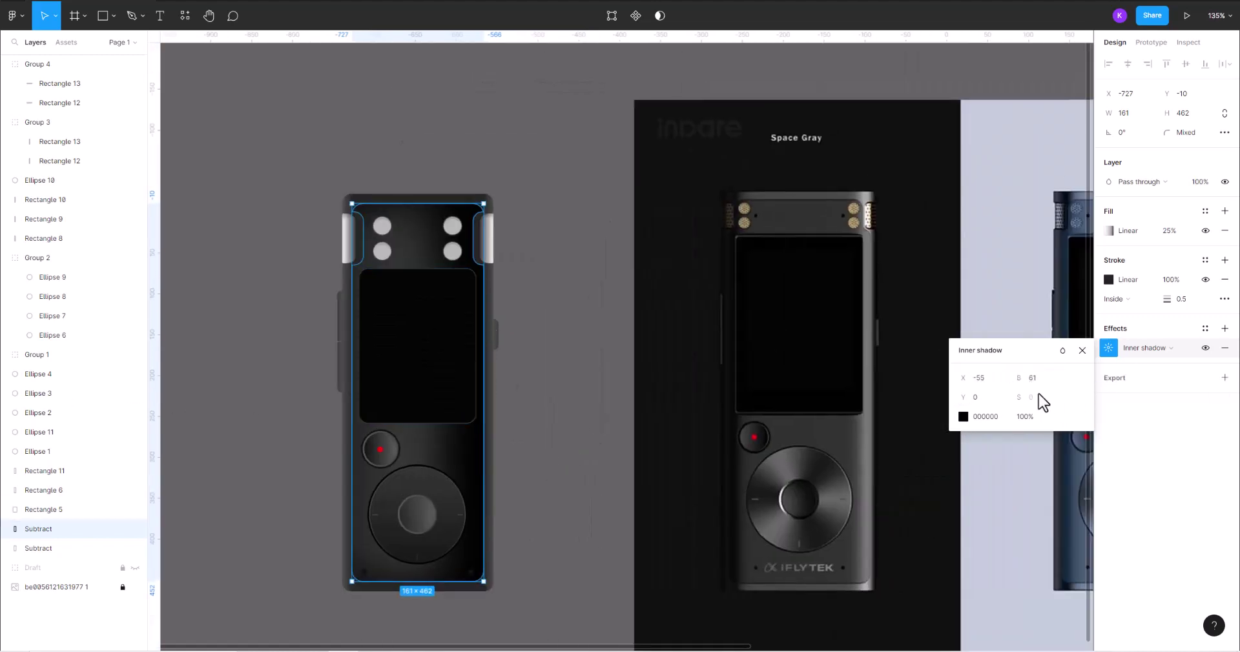
left_click_drag(962, 378, 1085, 385)
scroll(1026, 400, "up", 3, "ctrl")
- Colour the inner shadow 232323 by sampling a grey from the reference photo and darkening it
left_click(963, 417)
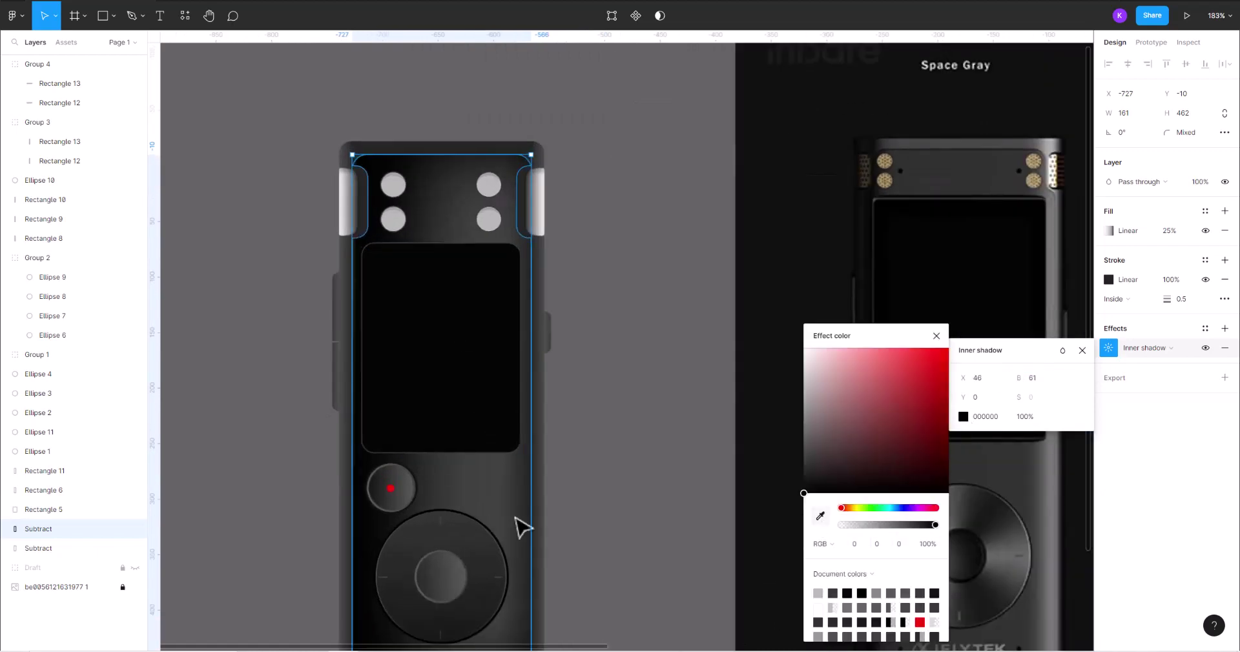
left_click(820, 516)
left_click(1033, 83)
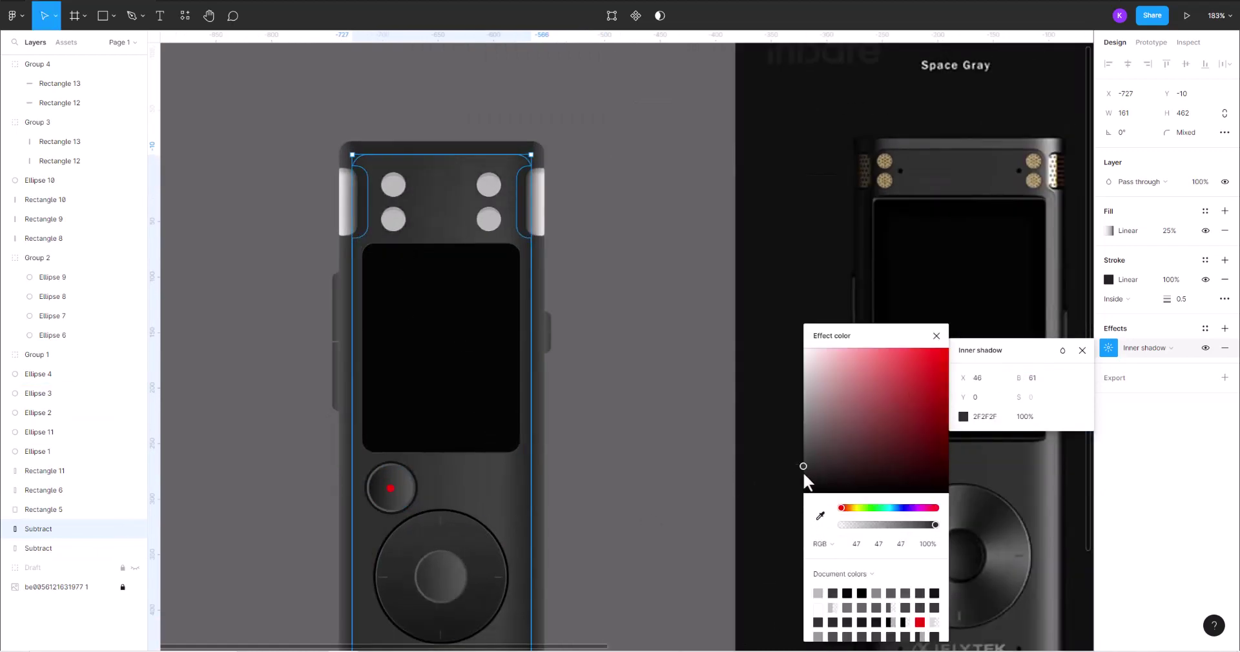
left_click_drag(804, 476, 801, 483)
scroll(593, 373, "down", 3)
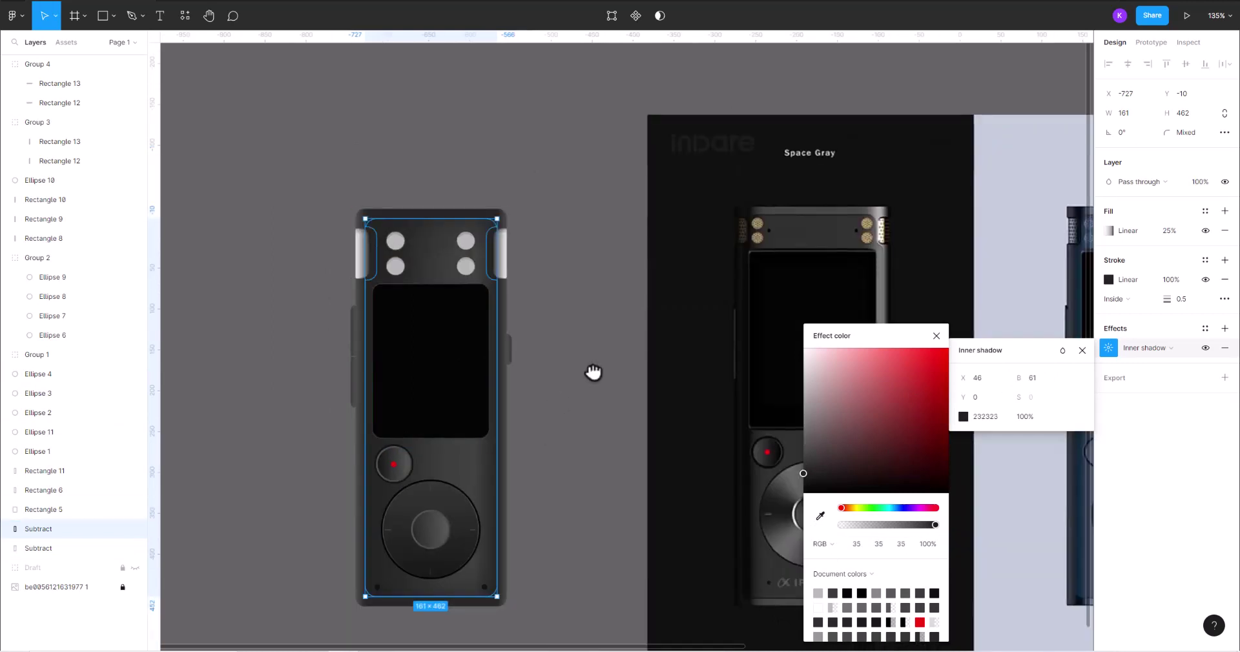
left_click(936, 336)
left_click(631, 346)
scroll(631, 346, "up", 3)
- Duplicate the bottom dot group and place it between the recorder's top buttons
left_click_drag(631, 345, 695, 363)
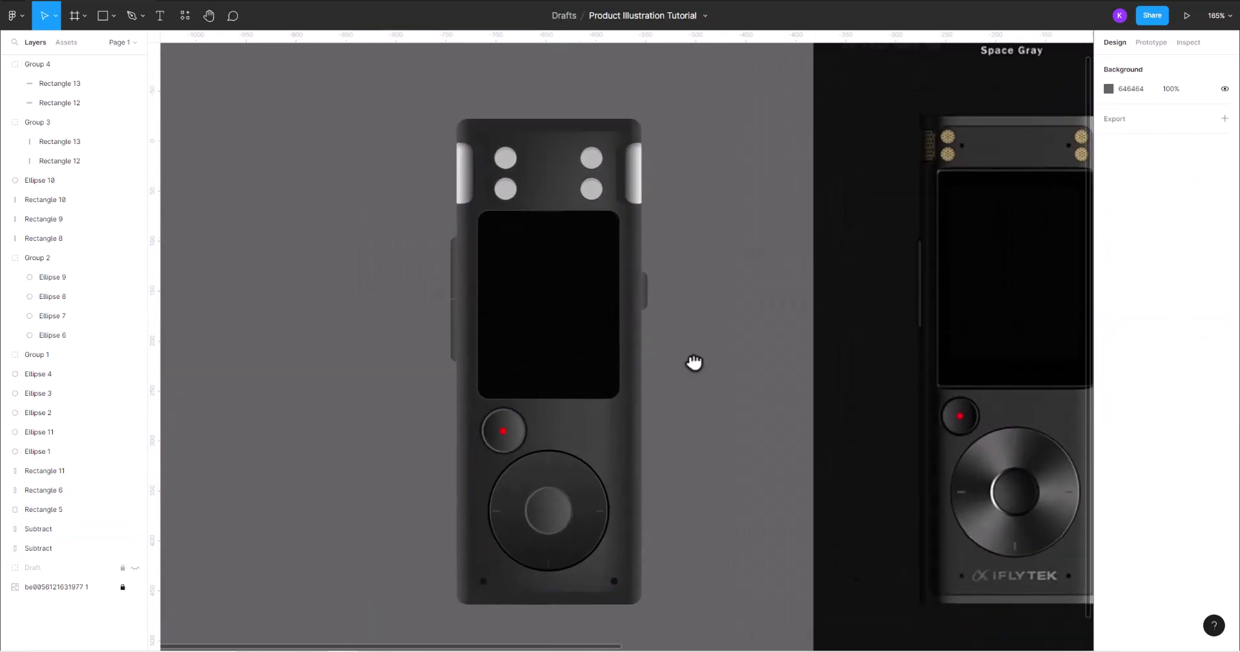
scroll(739, 368, "up", 3)
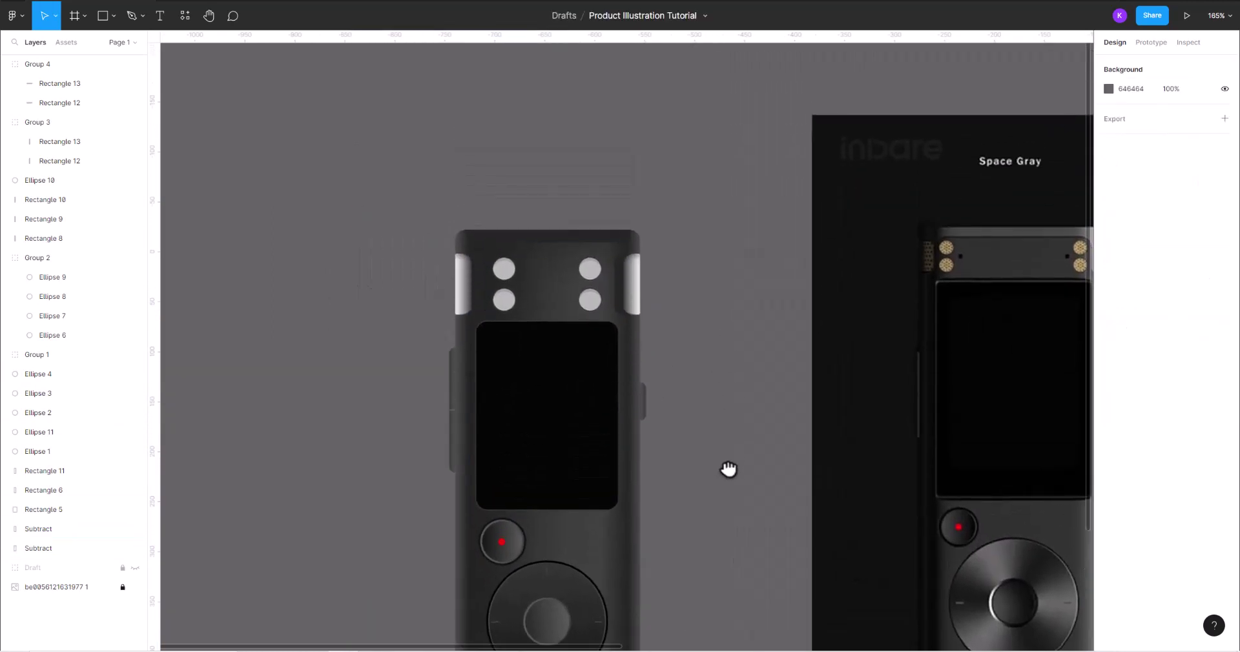
scroll(728, 470, "right", 2)
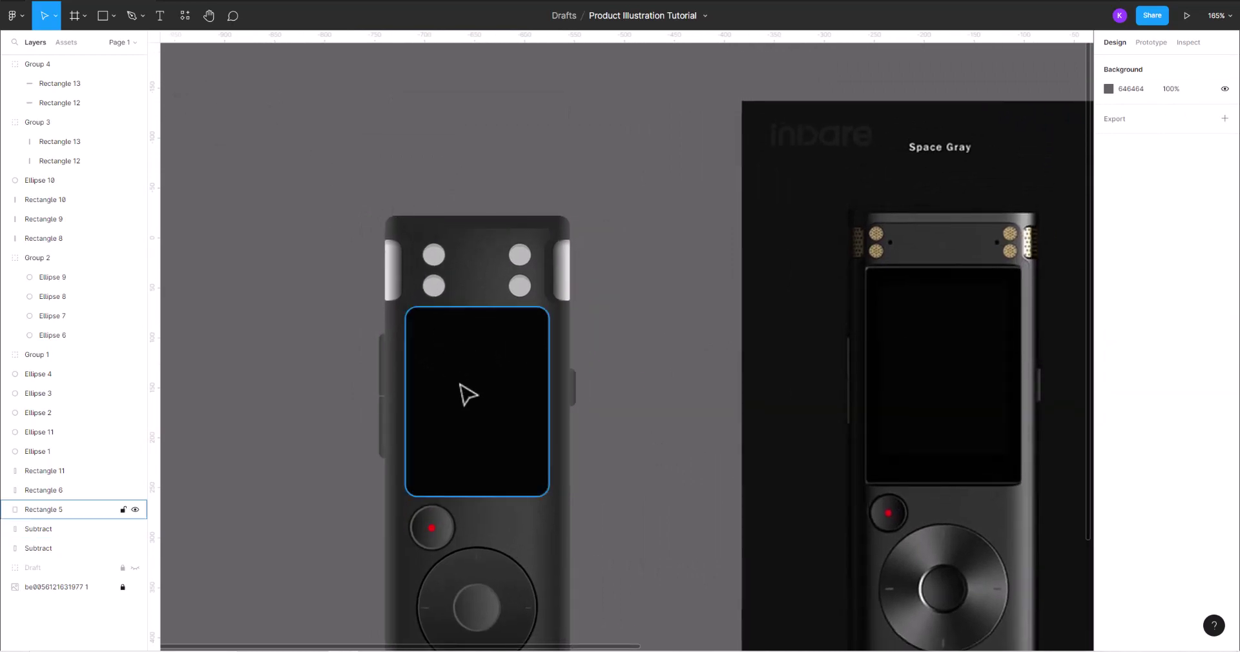
scroll(424, 640, "down", 2)
left_click(430, 632)
key("ctrl+c")
key("ctrl+v")
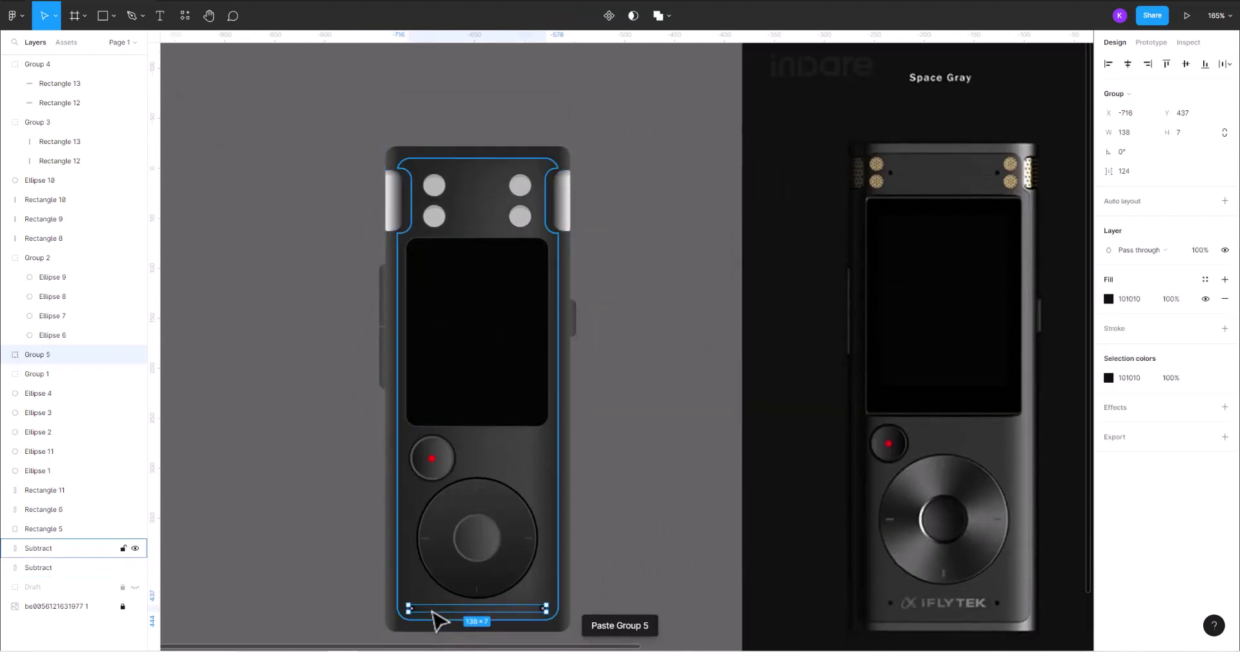
left_click_drag(430, 632, 460, 205)
scroll(460, 207, "up", 3)
key("Down")
key("Down")
key("Down")
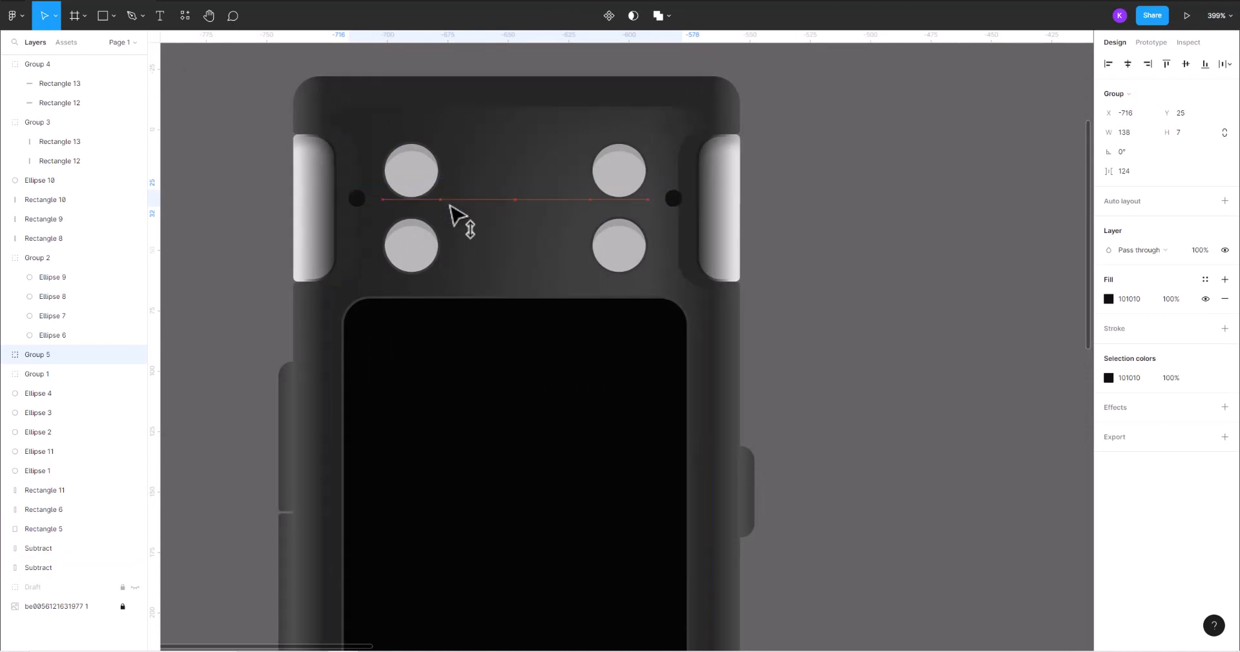
key("Down")
key("Down")
key("Down")
key("Down")
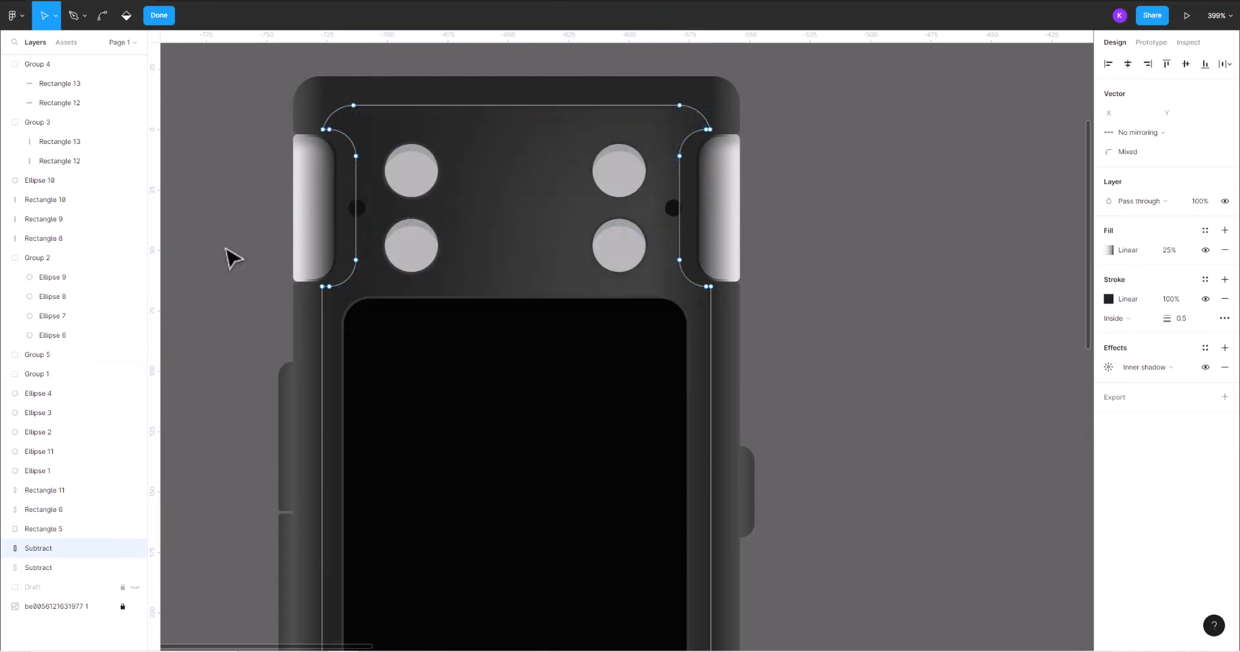
- Move the left and right mic dots inward to the centre and group them
double_click(357, 208)
left_click_drag(359, 209, 469, 219)
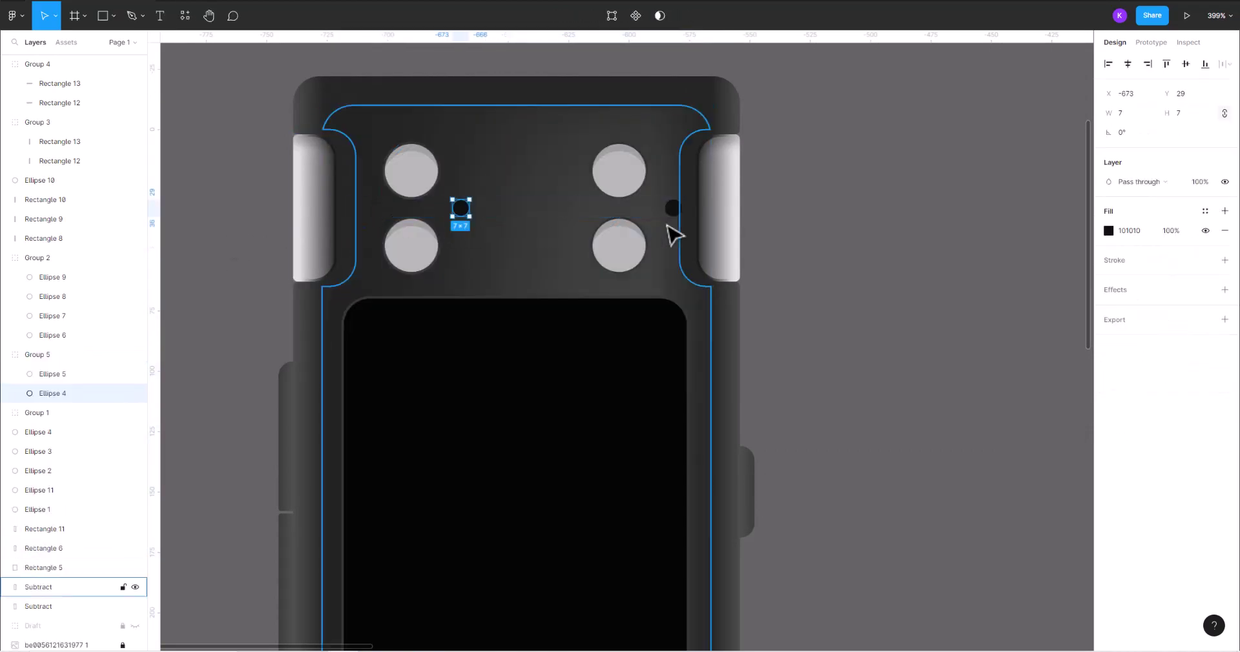
double_click(673, 208)
left_click_drag(673, 210, 543, 222)
left_click(464, 212, "shift")
key("ctrl+g")
key("Escape")
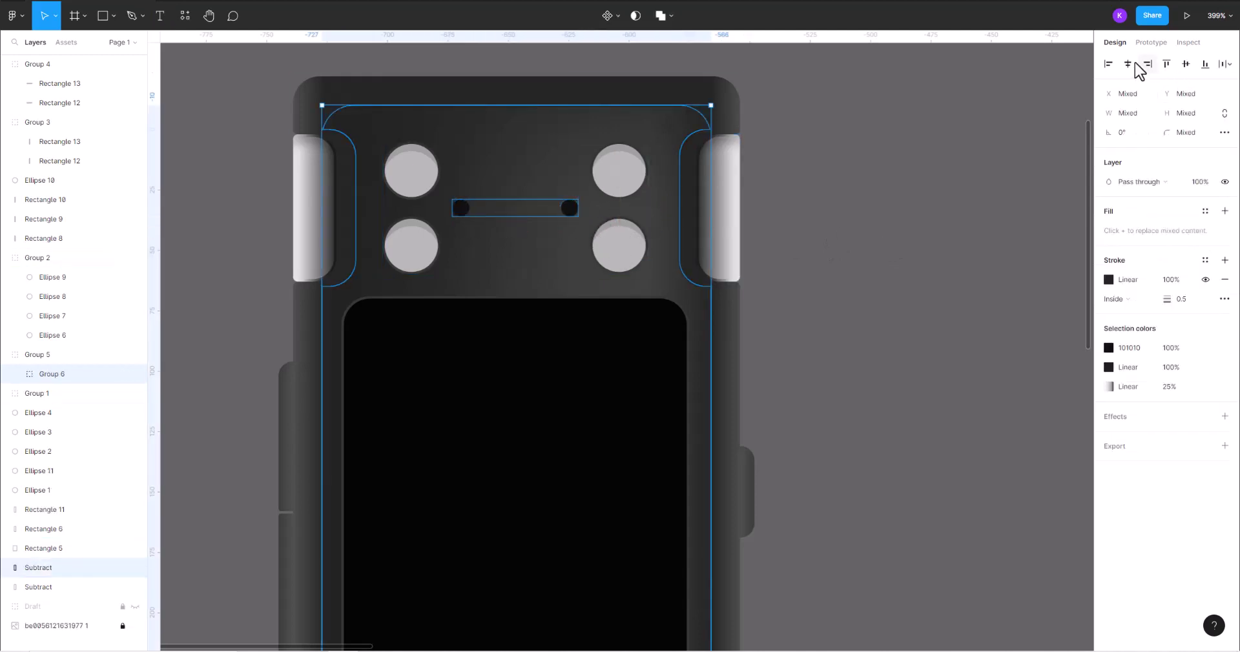
left_click(833, 254)
scroll(715, 297, "down", 5)
scroll(720, 299, "down", 1)
- Darken a gradient stop on the left side button (Rectangle 9)
scroll(717, 290, "down", 4)
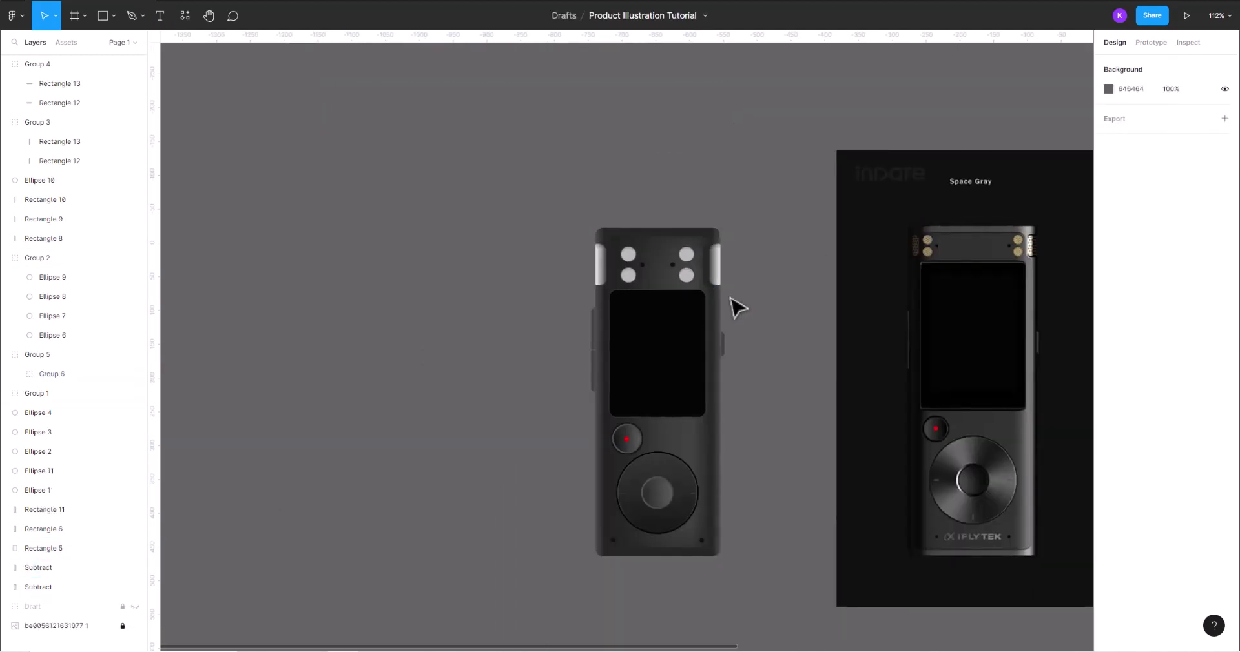
scroll(711, 329, "right", 2)
scroll(688, 352, "up", 1)
scroll(695, 359, "up", 3)
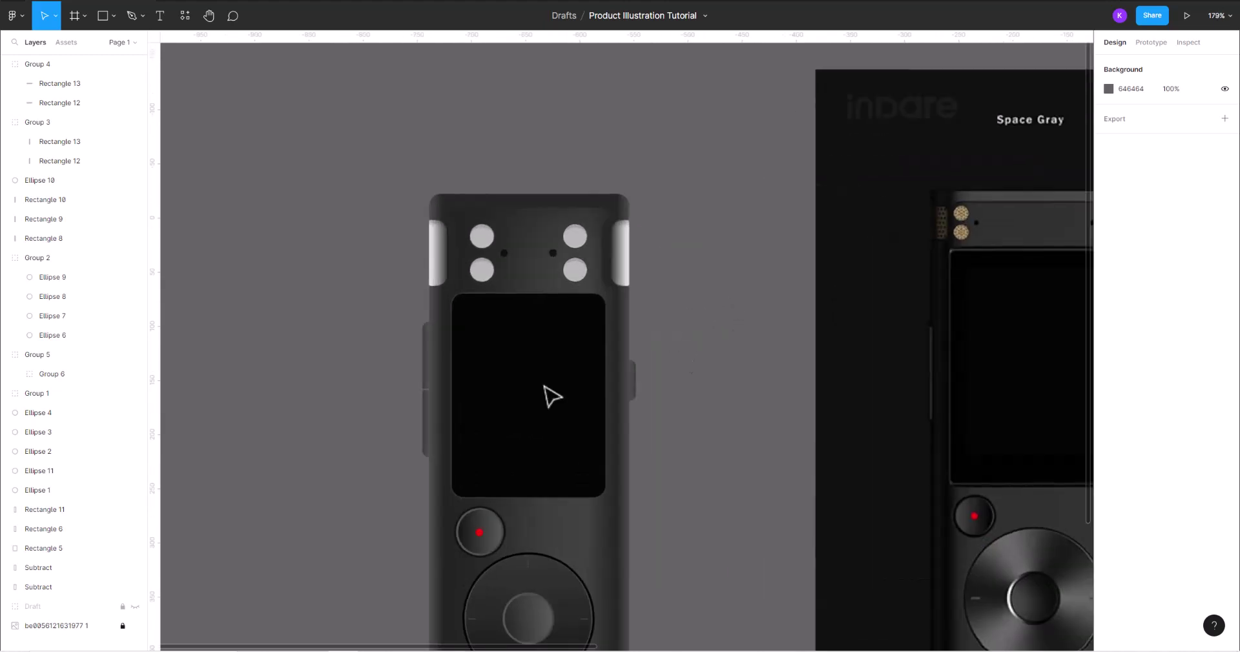
left_click(425, 381)
left_click(1109, 231)
scroll(509, 375, "up", 2)
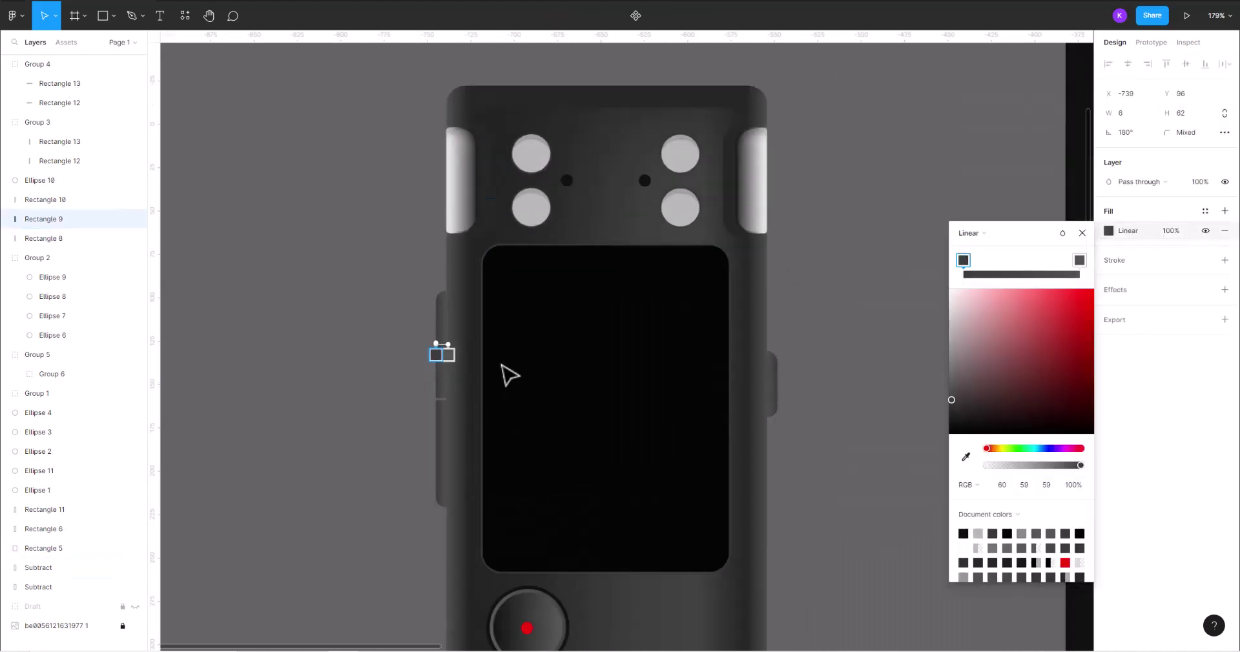
left_click(949, 415)
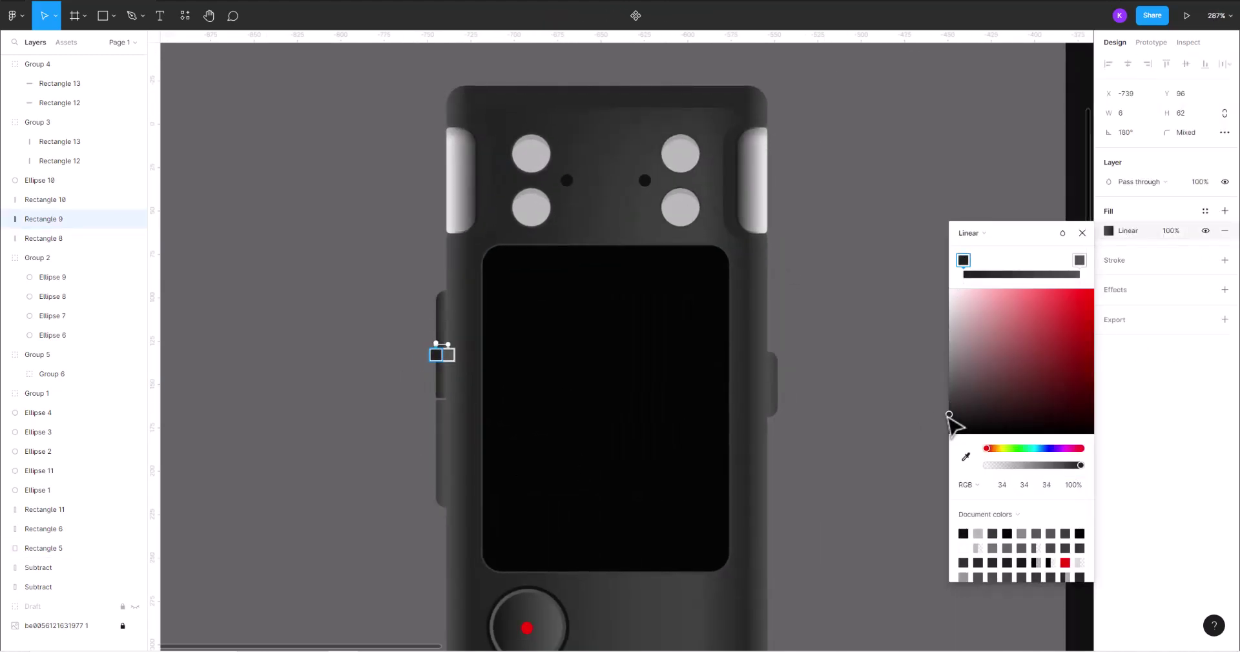
left_click(1082, 233)
- Copy the left side button's properties and paste them onto the right side button
right_click(436, 388)
key("Escape")
right_click(436, 414)
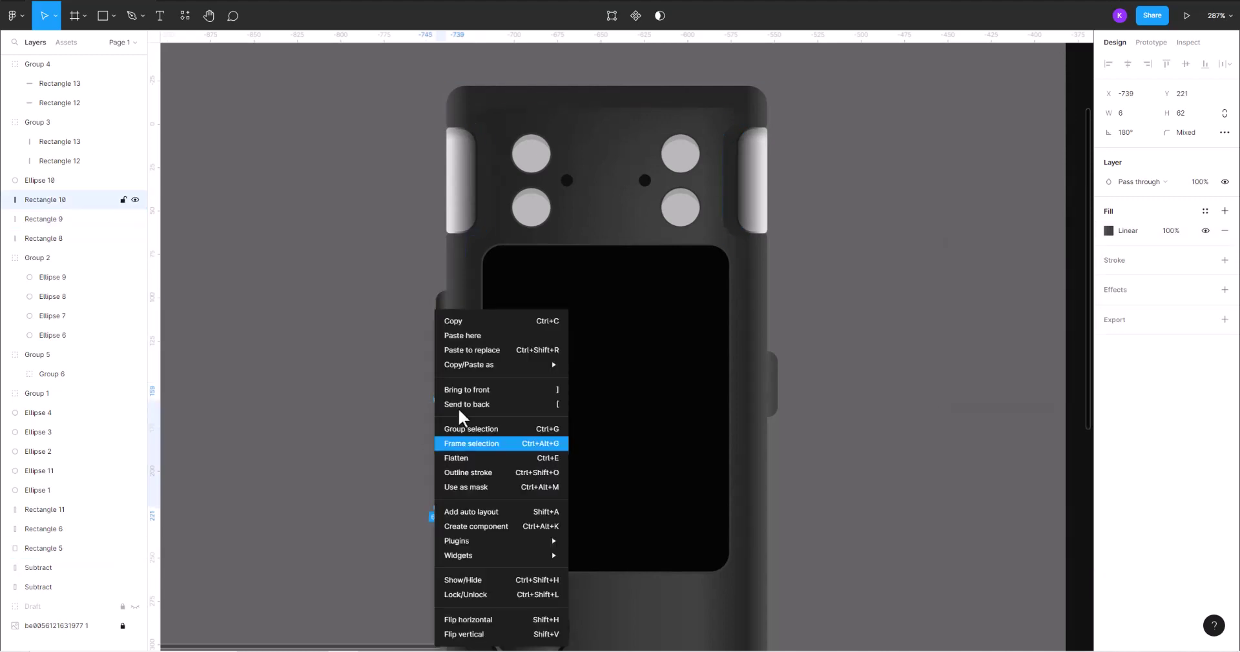
left_click(606, 432)
left_click(773, 387)
right_click(772, 388)
left_click(1008, 434)
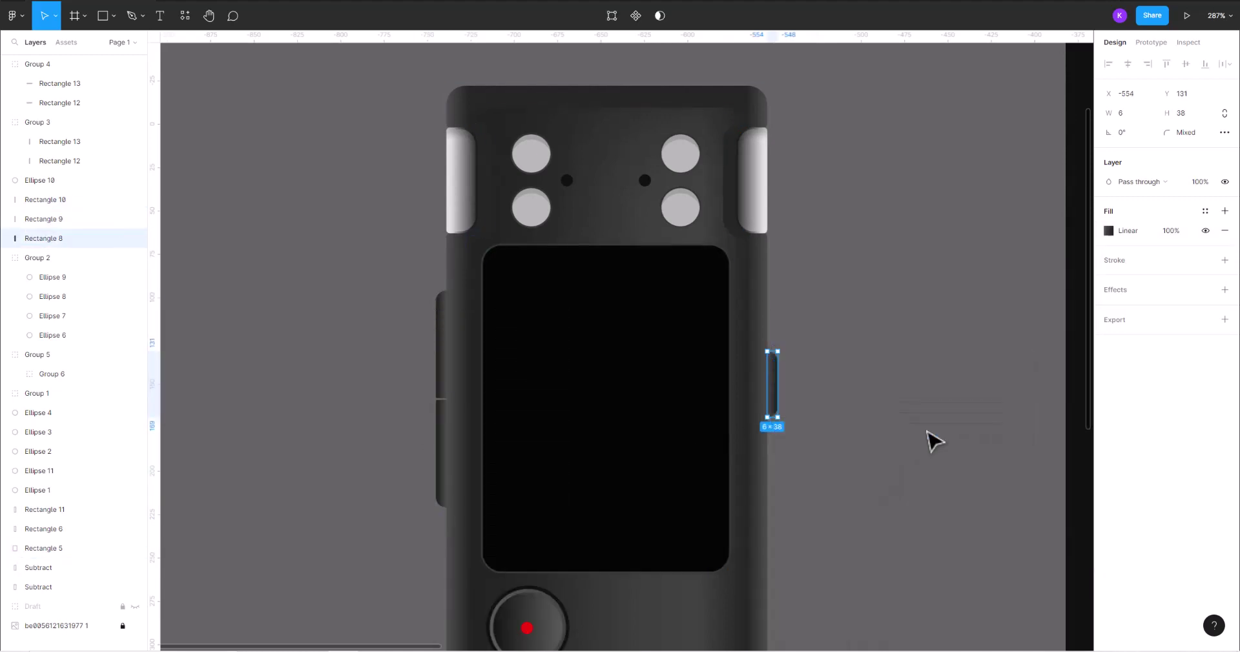
left_click(934, 441)
scroll(904, 441, "down", 3)
scroll(742, 381, "down", 3)
scroll(743, 381, "up", 4)
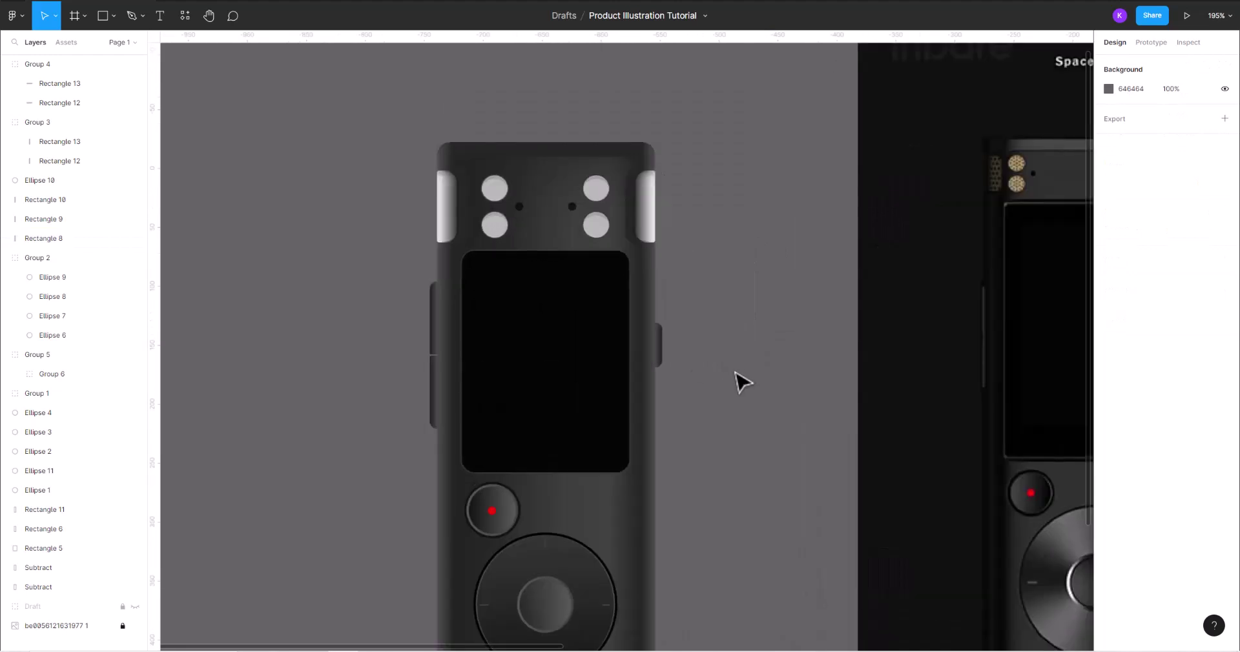
scroll(742, 381, "right", 3)
- Give the black screen a 2 px linear-gradient stroke running diagonally
left_click(465, 429)
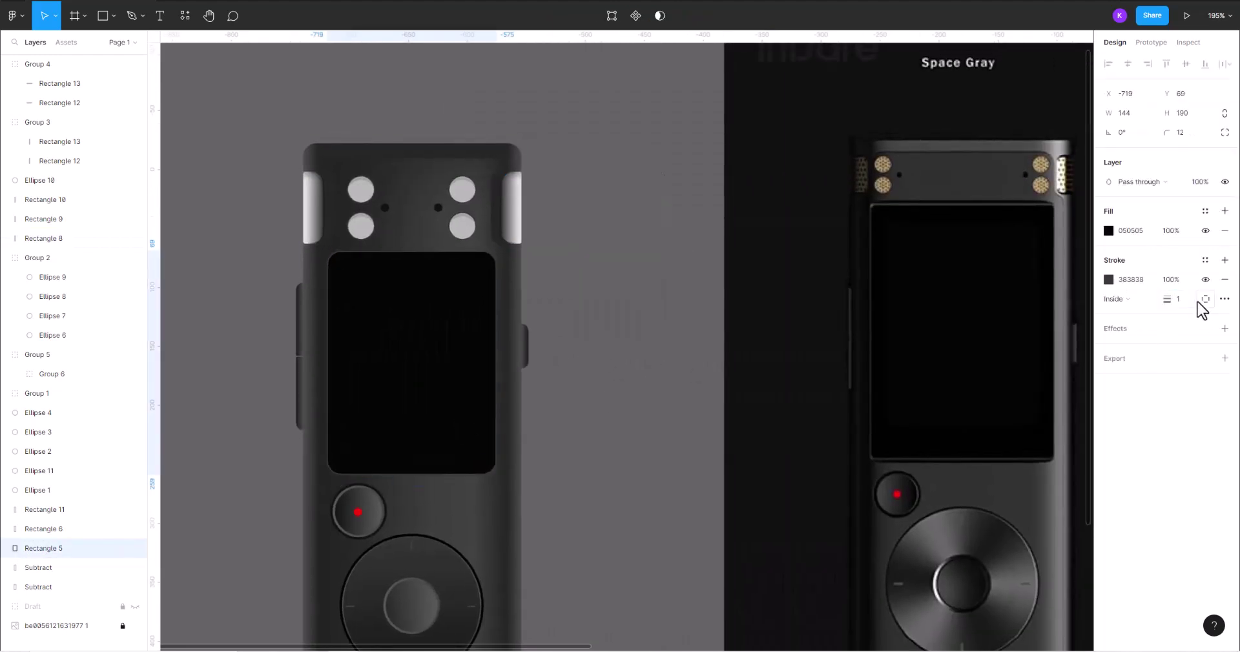
left_click(1190, 300)
type("2")
left_click(1109, 280)
left_click(972, 282)
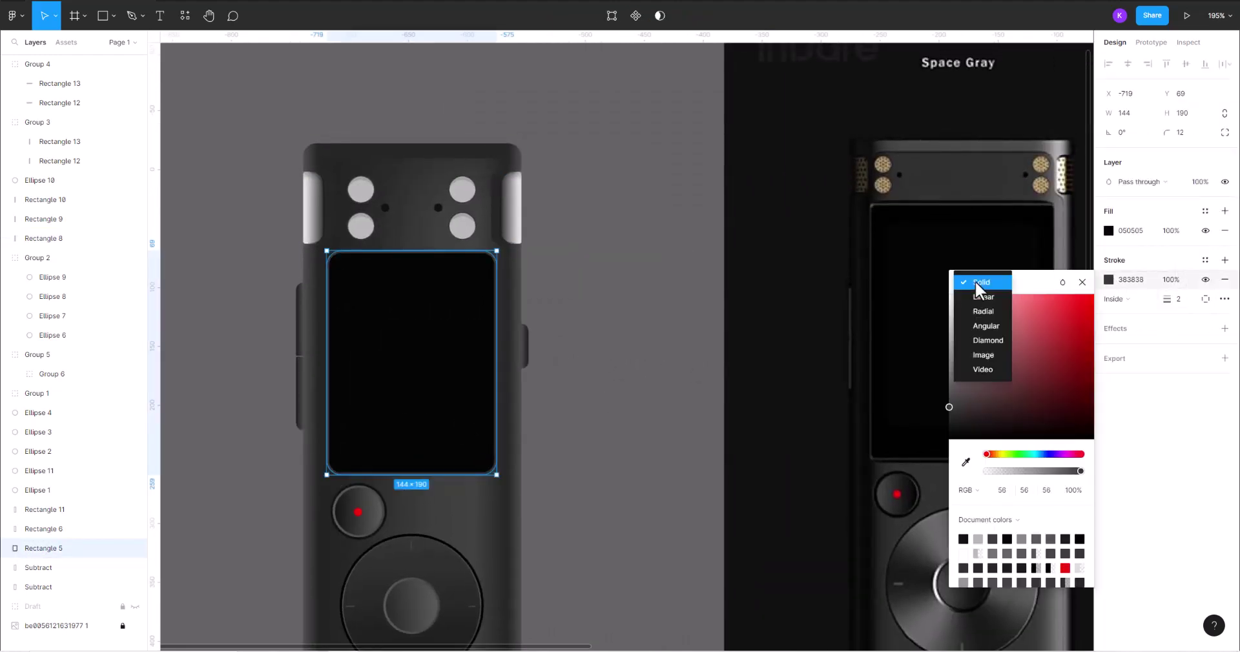
left_click(976, 309)
scroll(463, 369, "right", 2)
scroll(352, 338, "up", 1)
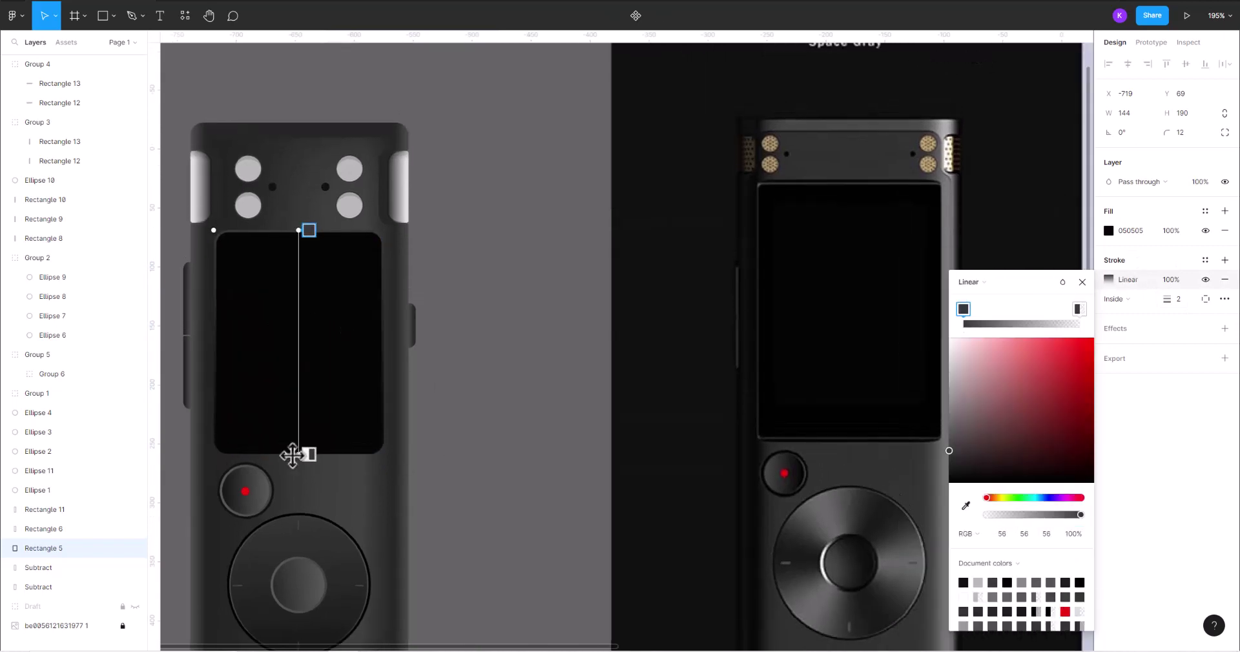
left_click_drag(309, 454, 376, 450)
left_click_drag(304, 229, 228, 233)
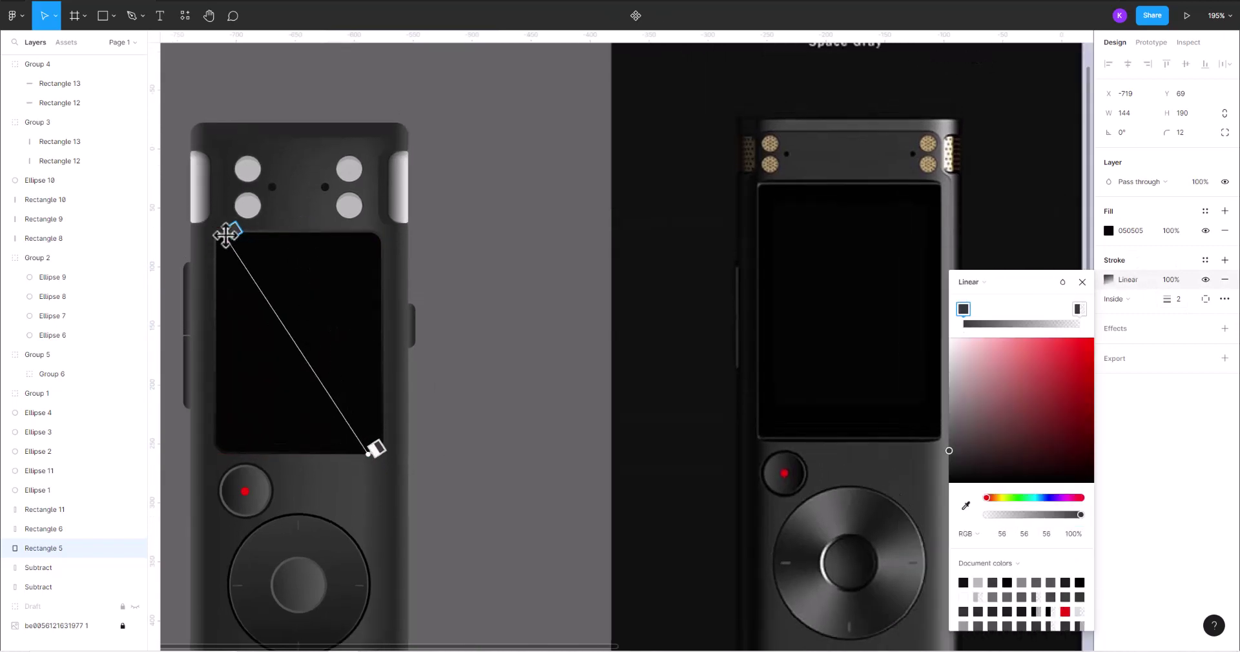
- Set the screen stroke's gradient stops to dark greys sampled from the canvas
left_click(967, 504)
left_click(296, 199)
left_click(966, 506)
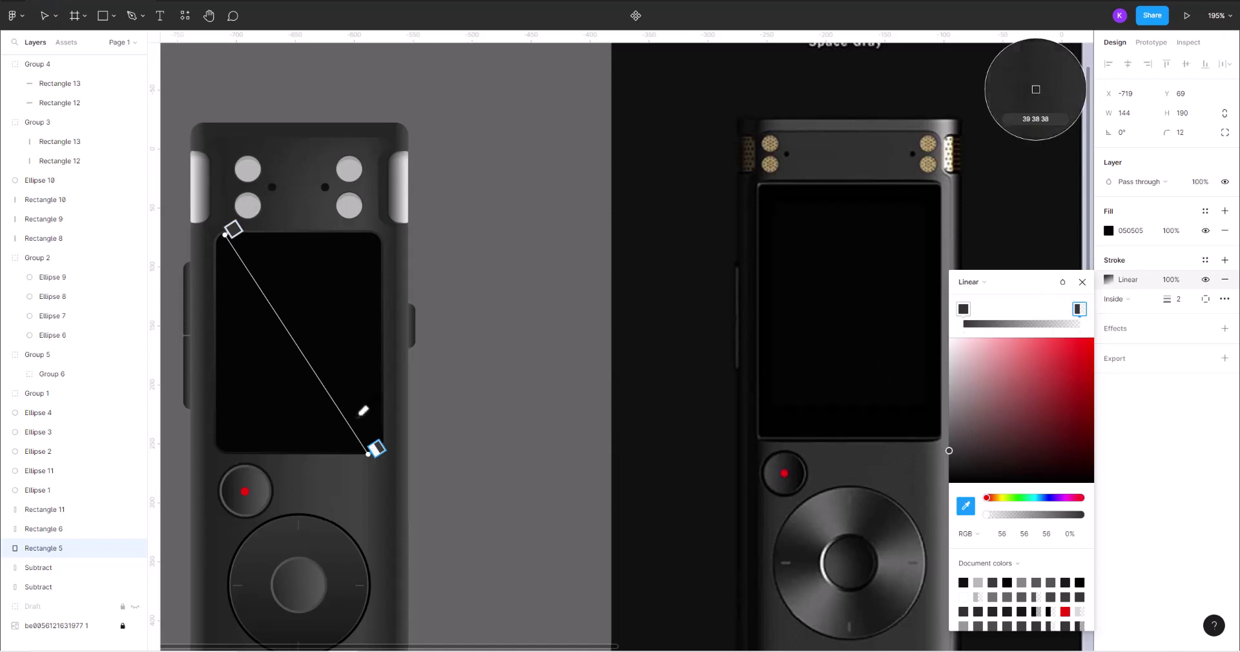
left_click(375, 491)
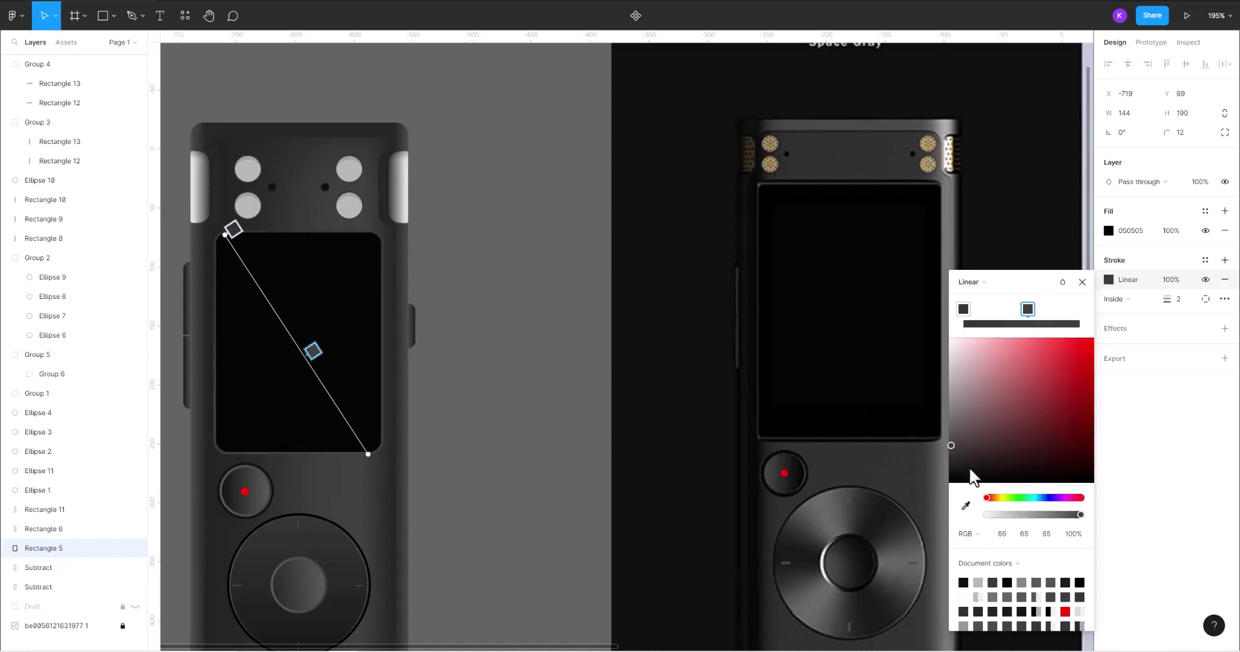
left_click(966, 505)
left_click(340, 223)
left_click_drag(299, 349, 294, 325)
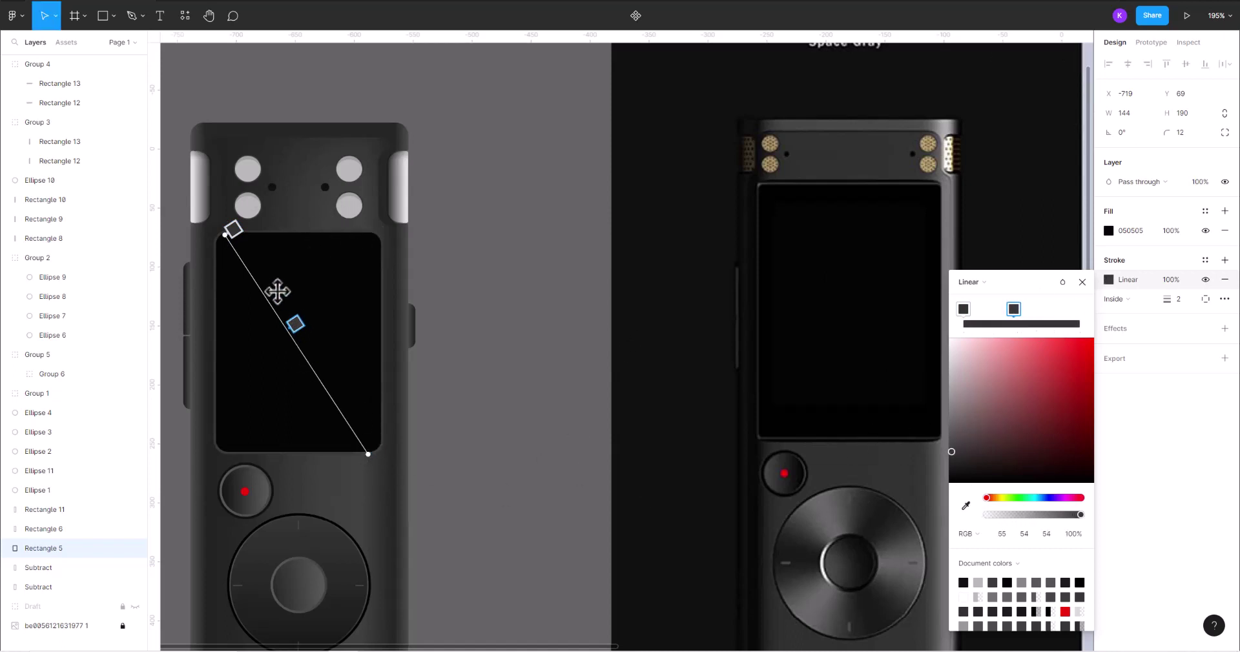
left_click_drag(959, 462, 926, 481)
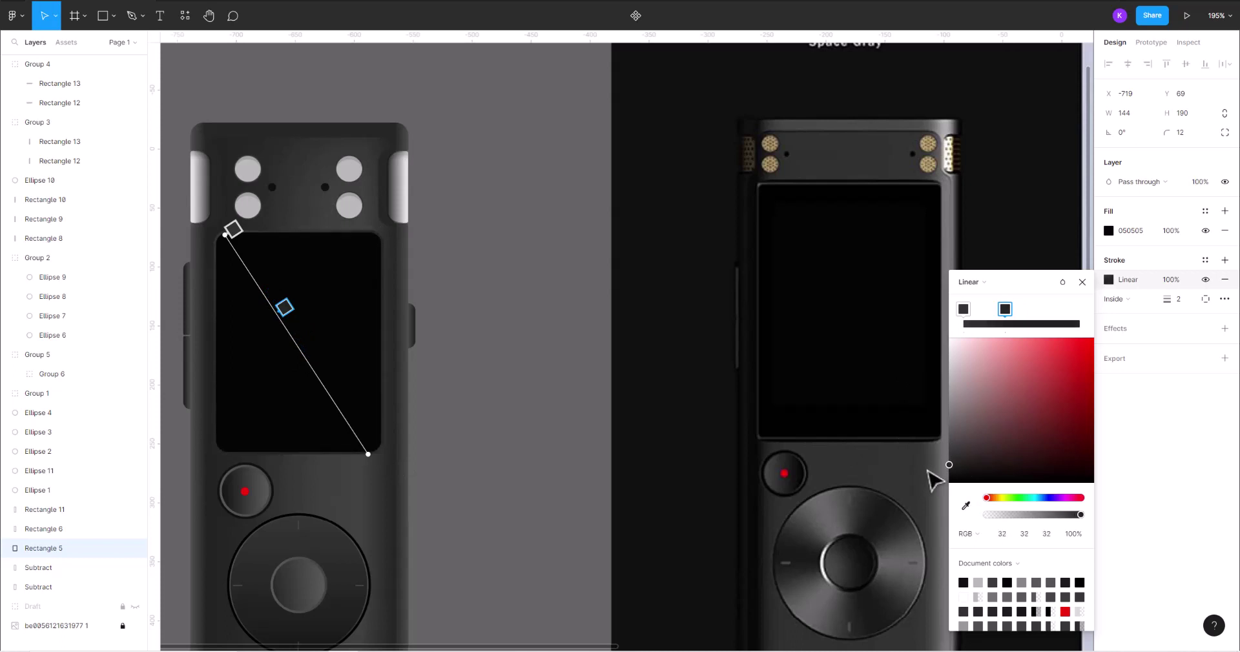
scroll(541, 338, "up", 5, "ctrl")
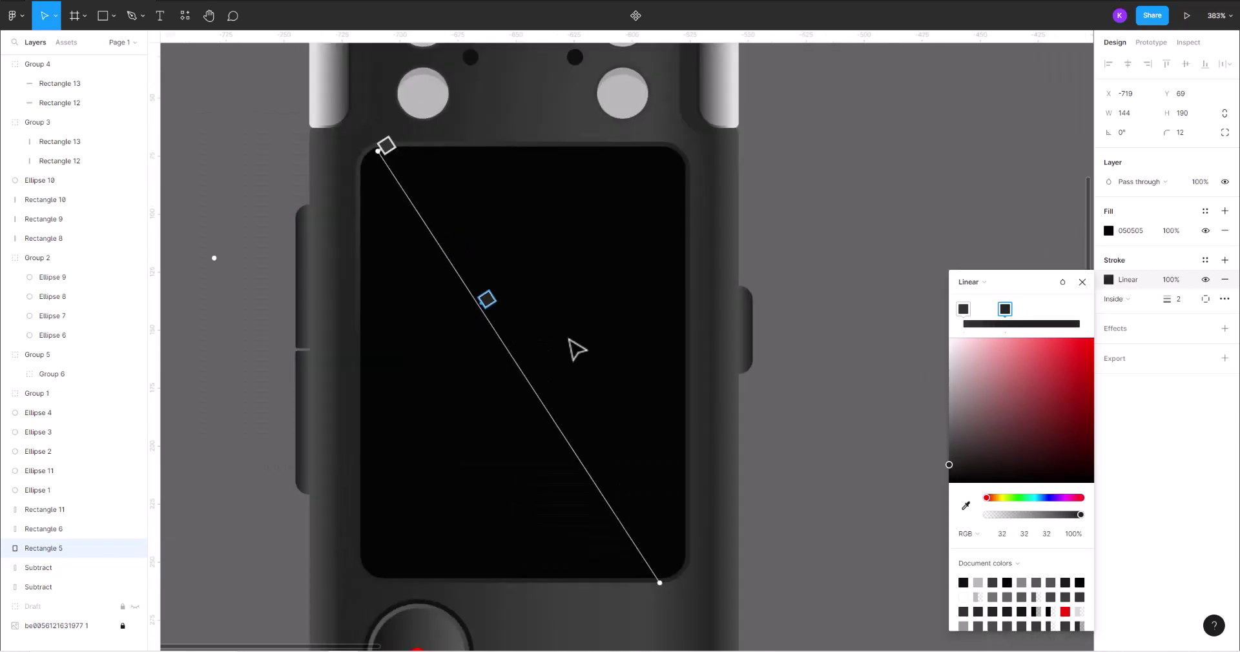
left_click_drag(954, 466, 955, 516)
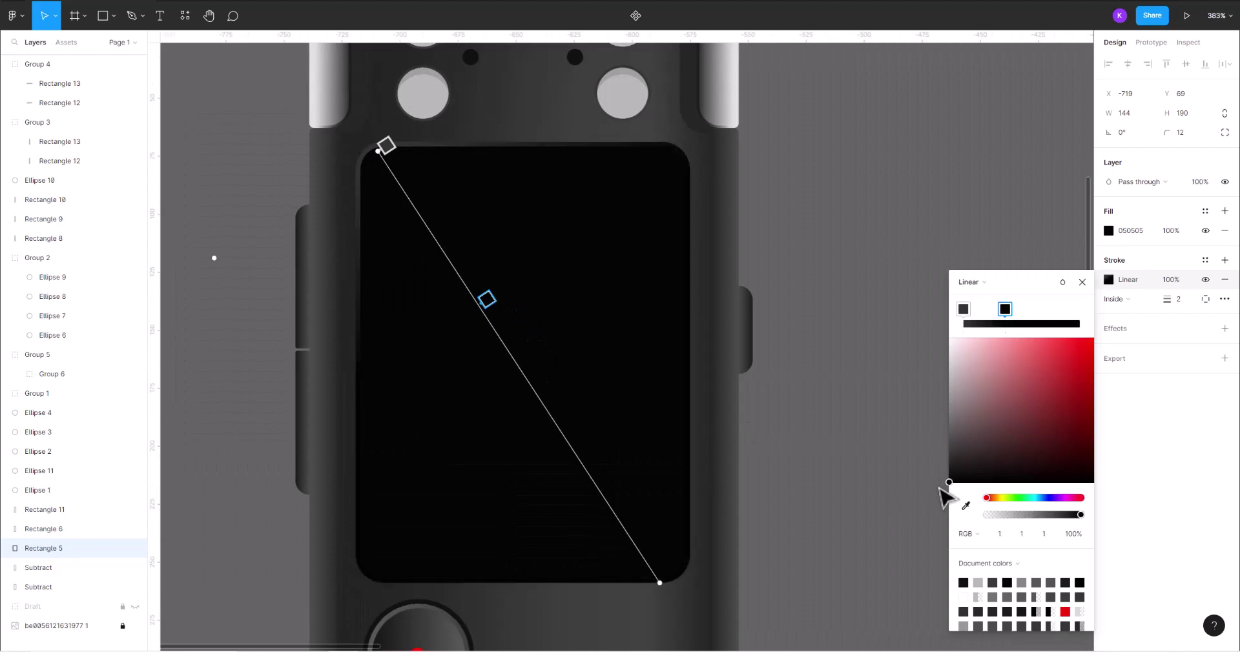
left_click_drag(950, 456, 949, 455)
- Darken the light end stop of the device body's stroke gradient to mid grey
left_click(892, 326)
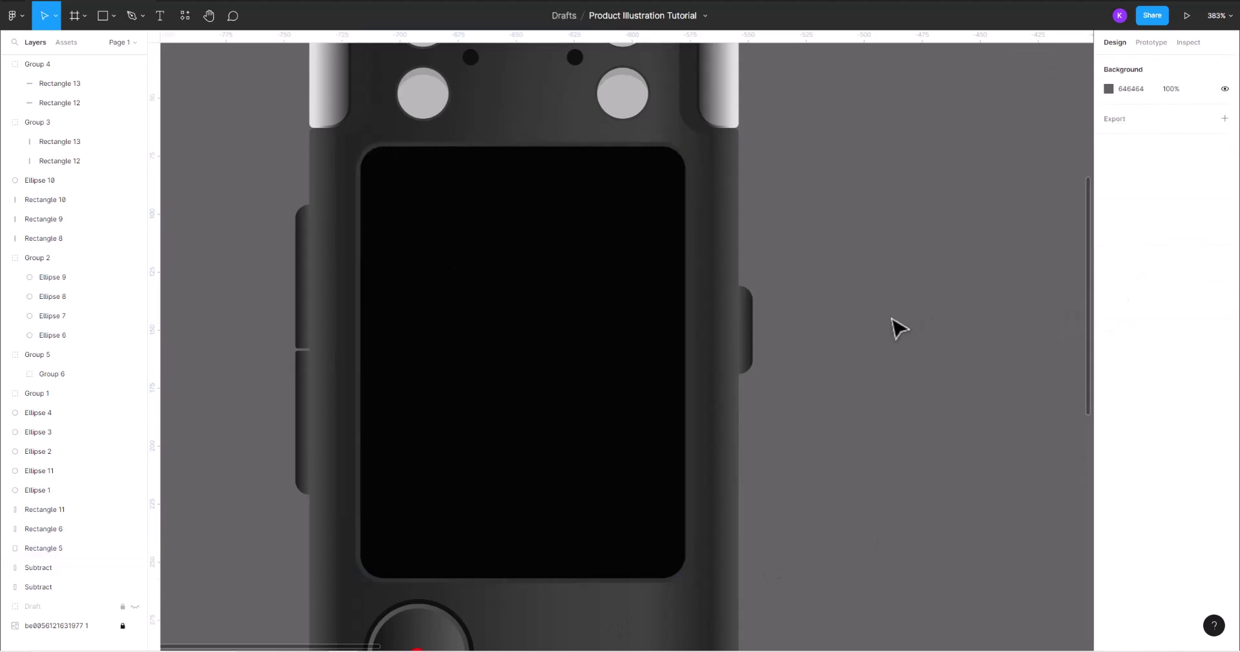
scroll(892, 327, "down", 5)
scroll(617, 321, "down", 1)
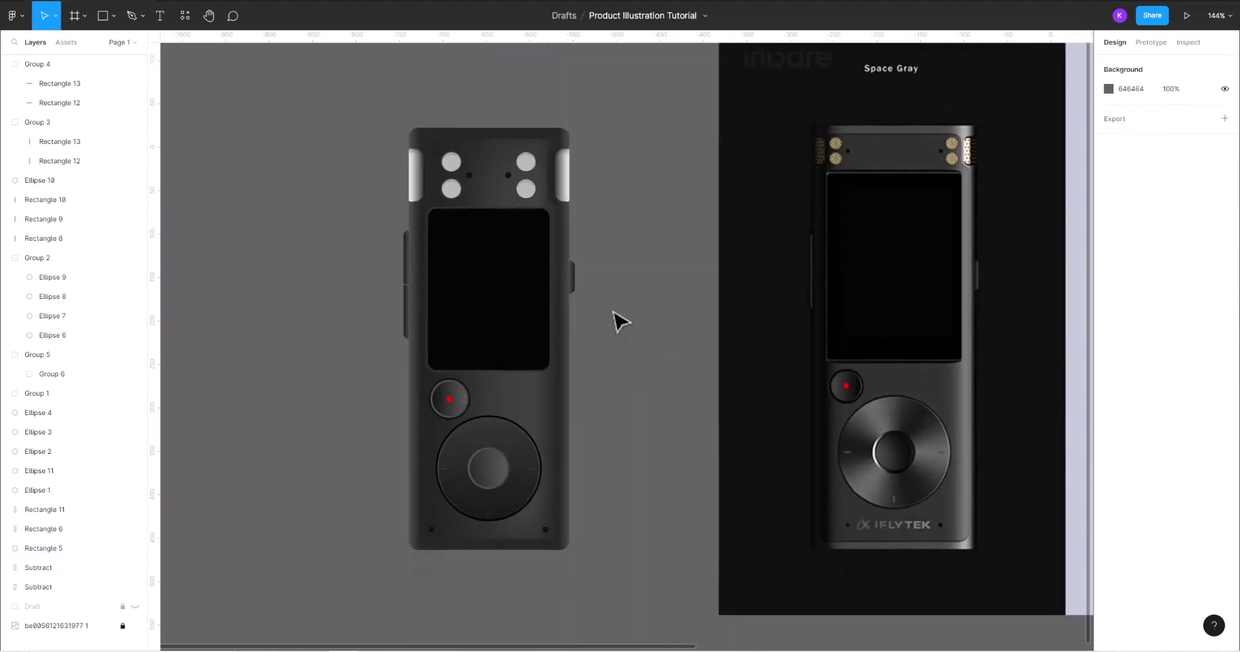
scroll(617, 321, "down", 1)
scroll(581, 323, "down", 1)
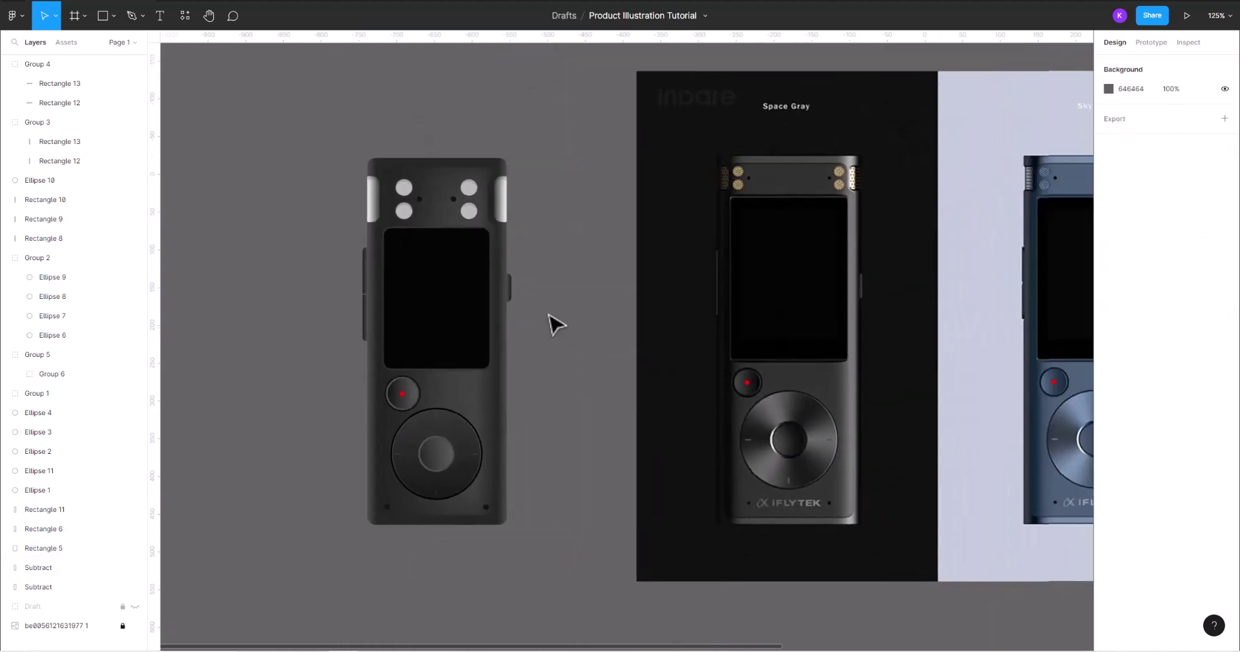
scroll(546, 525, "up", 3)
scroll(382, 514, "up", 1)
left_click(386, 507)
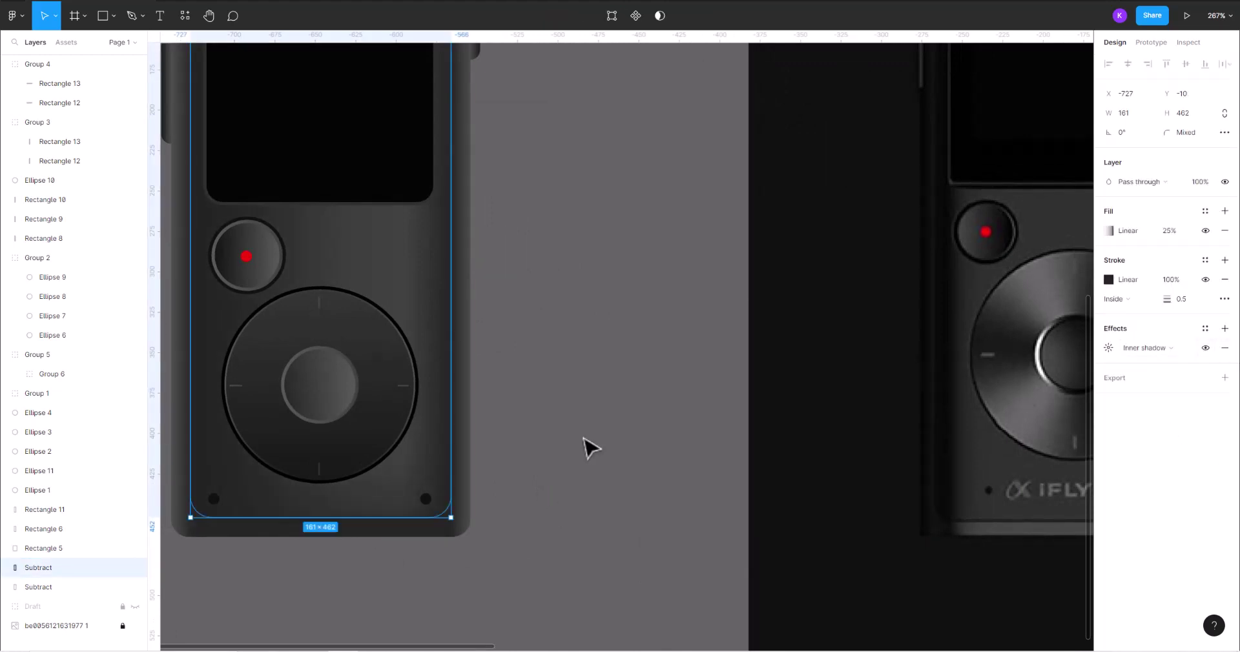
scroll(587, 448, "down", 1)
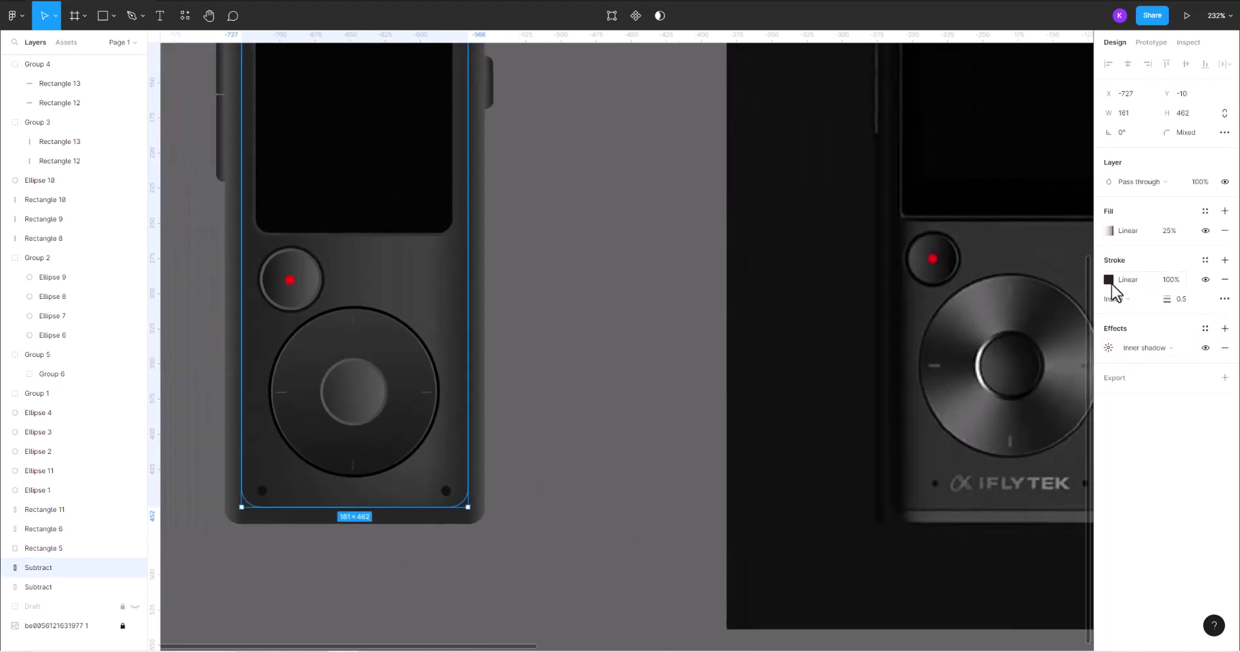
left_click(1110, 282)
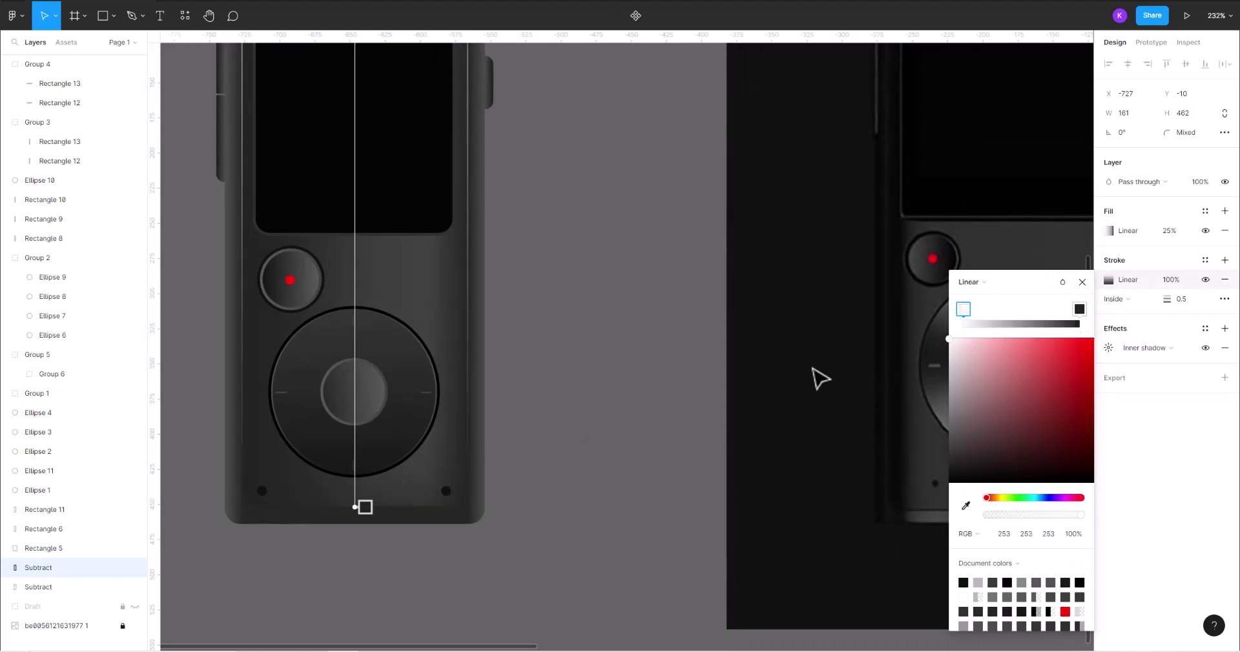
left_click(1079, 309)
scroll(599, 389, "up", 2)
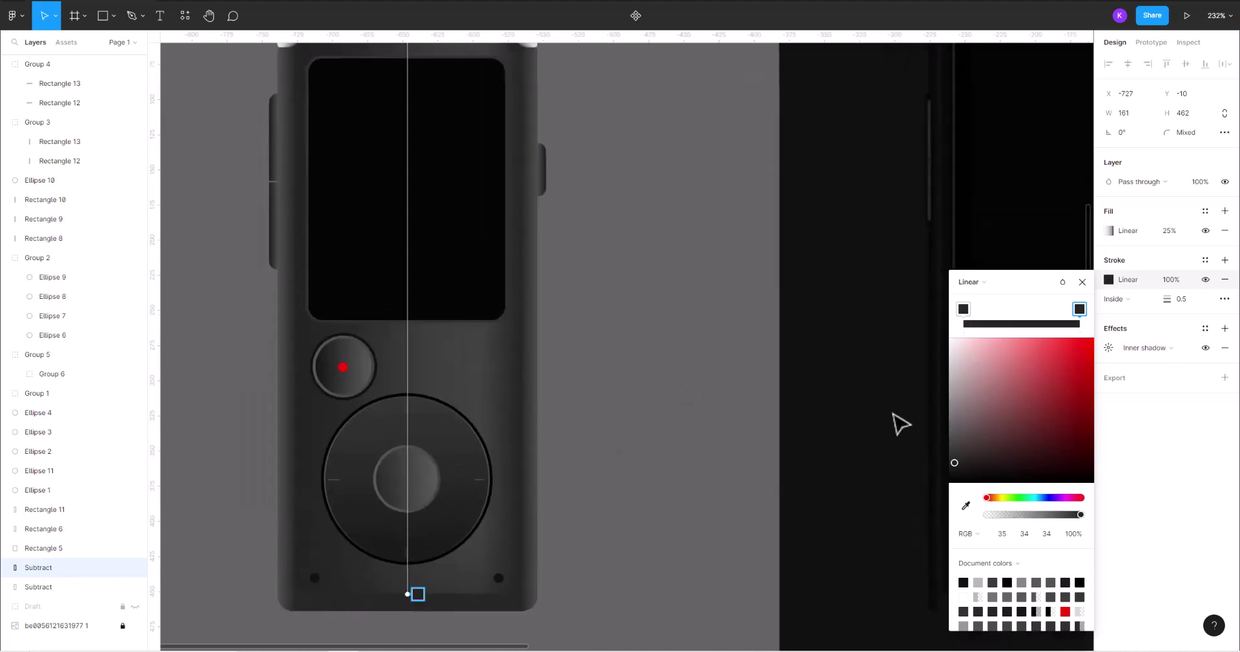
left_click(947, 421)
- Eyedrop and adjust that stroke stop to dark grey RGB 28,28,28
scroll(579, 457, "down", 3)
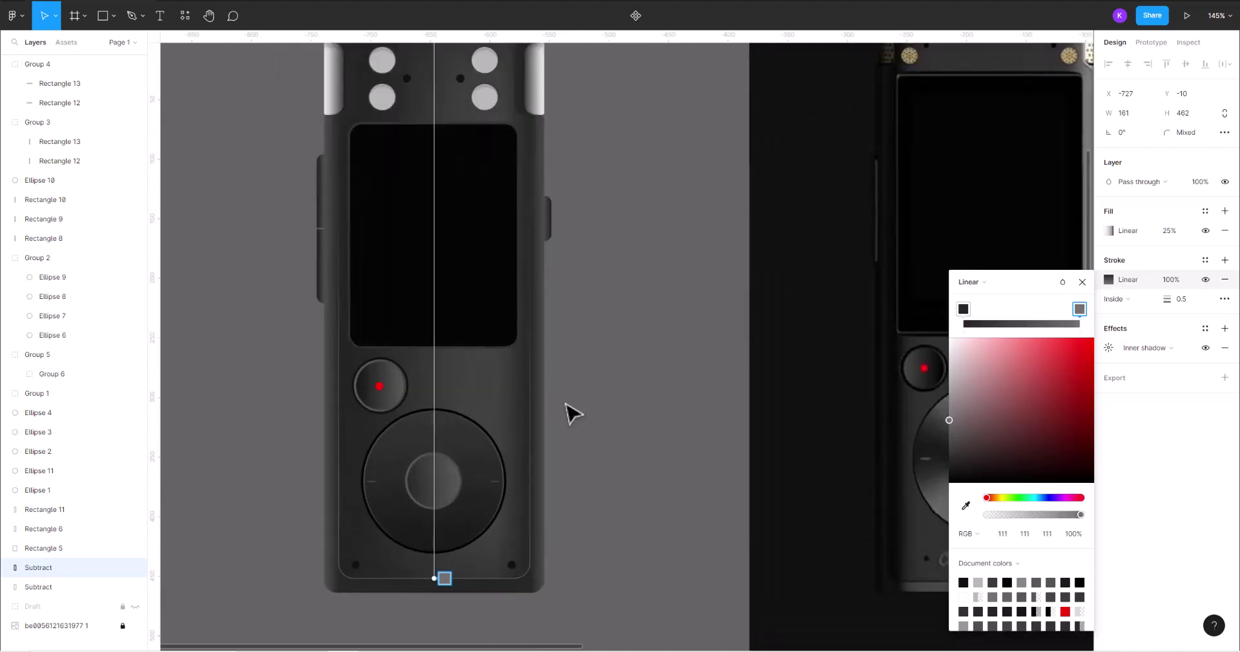
left_click_drag(948, 417, 932, 396)
left_click(967, 506)
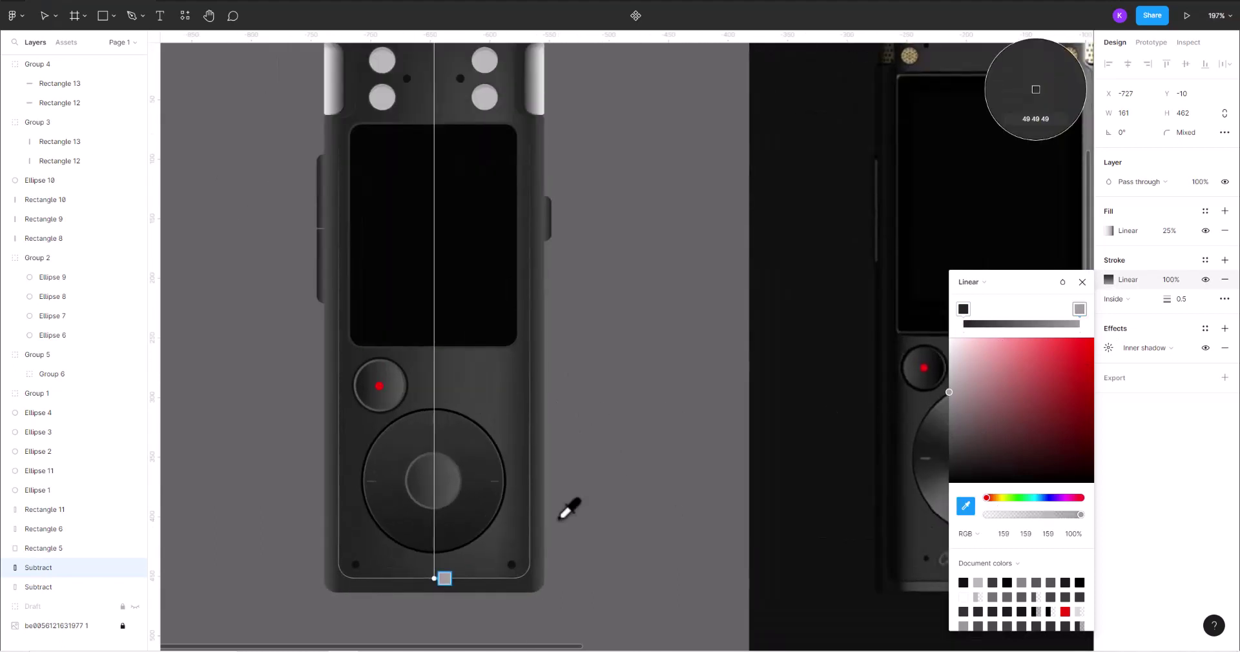
left_click(498, 396)
scroll(417, 557, "up", 2)
left_click_drag(948, 466, 942, 485)
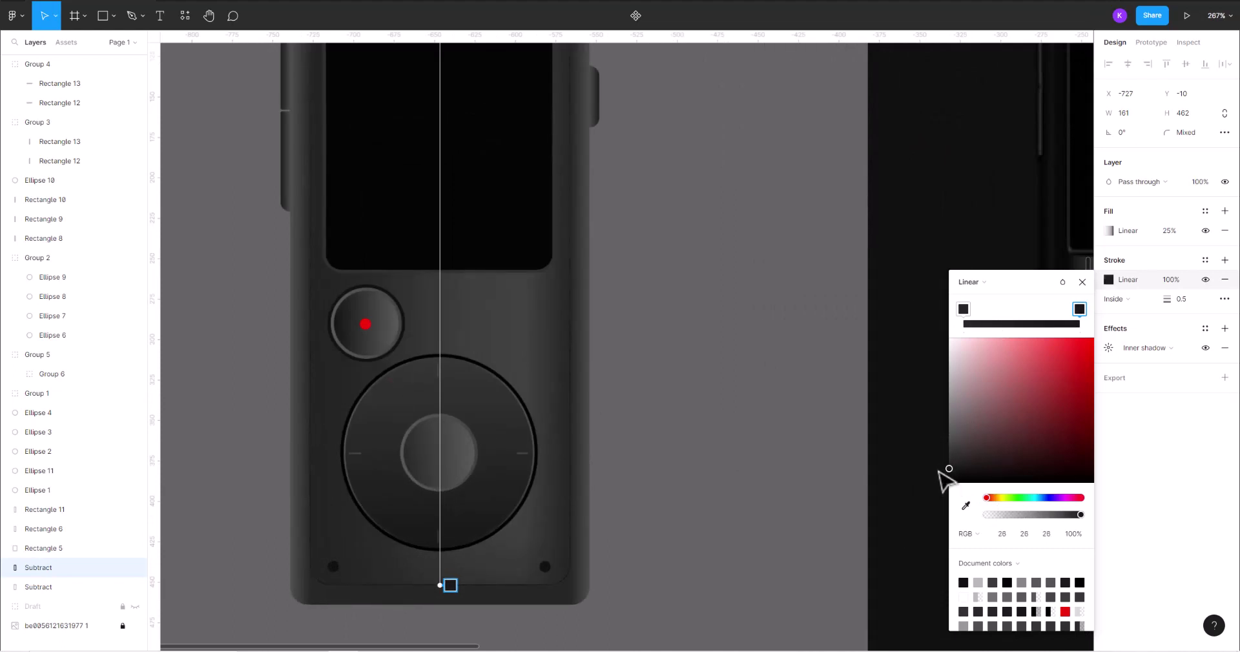
left_click_drag(941, 484, 705, 468)
scroll(631, 473, "right", 3)
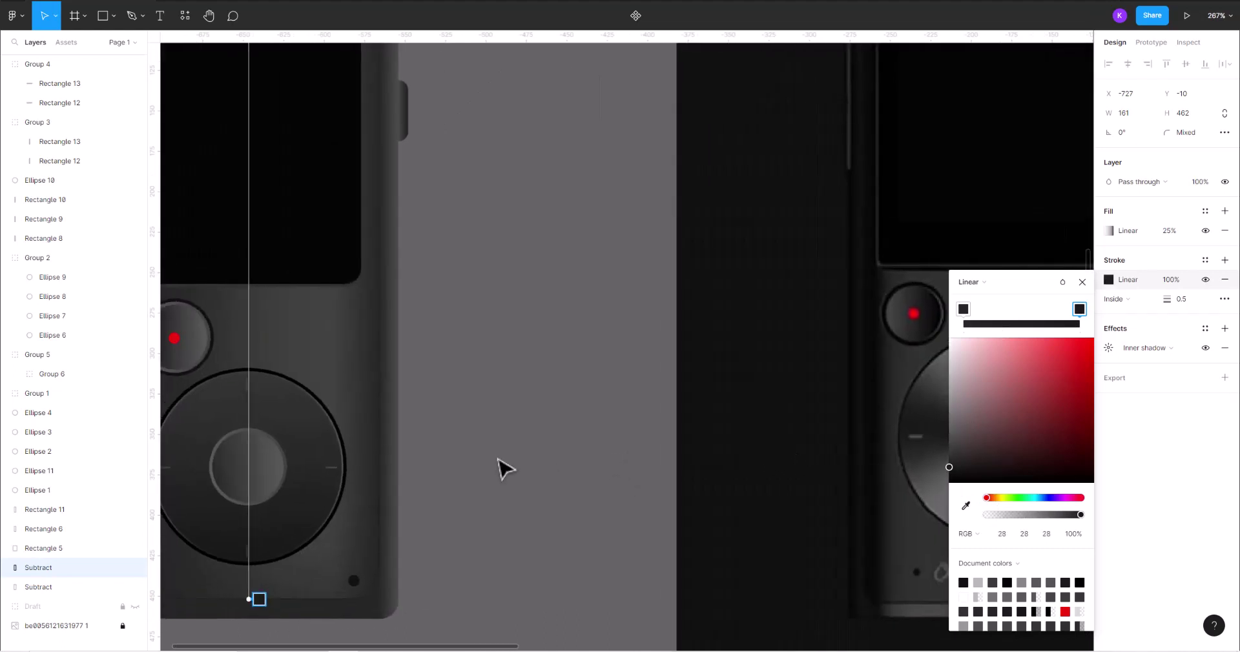
scroll(504, 470, "left", 2)
left_click(1083, 283)
scroll(678, 337, "down", 3)
- Inspect the small side bar and pan to bring the reference photos into view
left_click(590, 449)
scroll(589, 448, "down", 2)
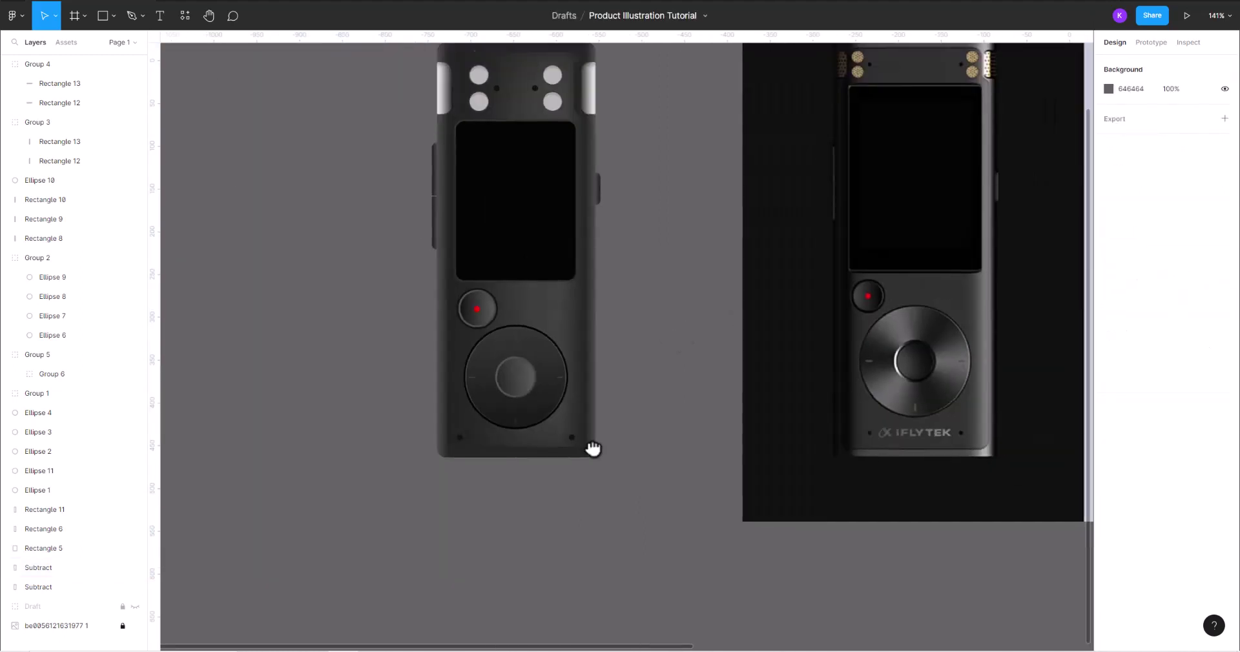
scroll(581, 415, "up", 2)
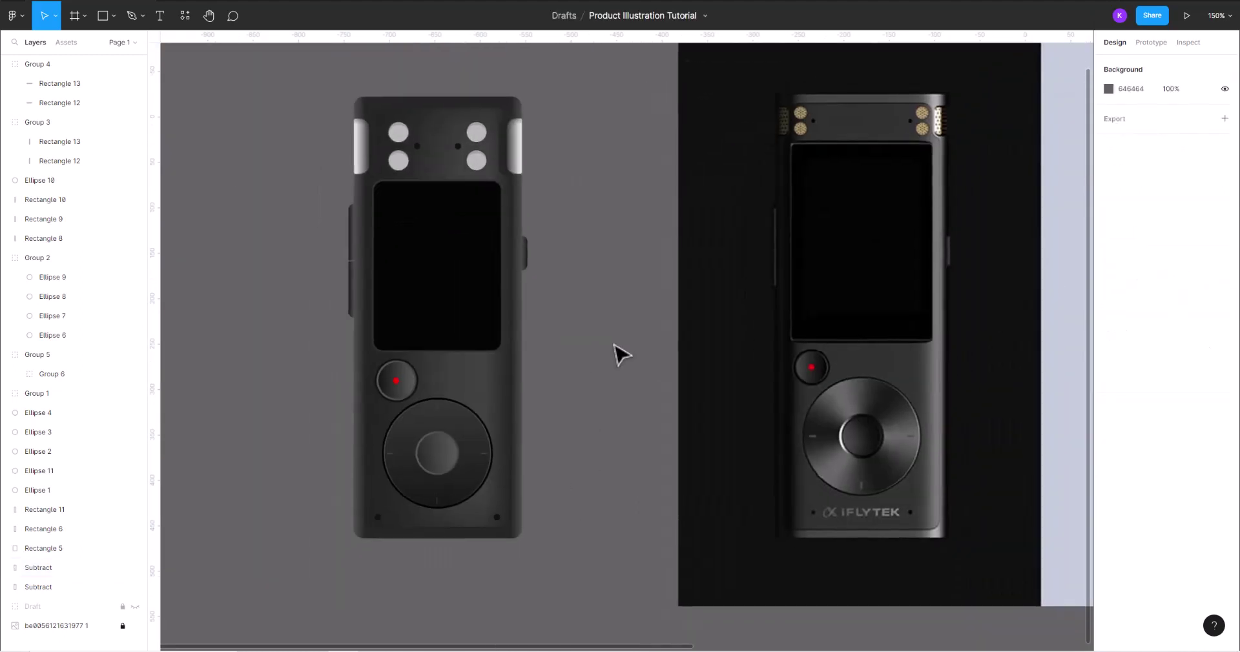
left_click(525, 255)
scroll(524, 255, "up", 3)
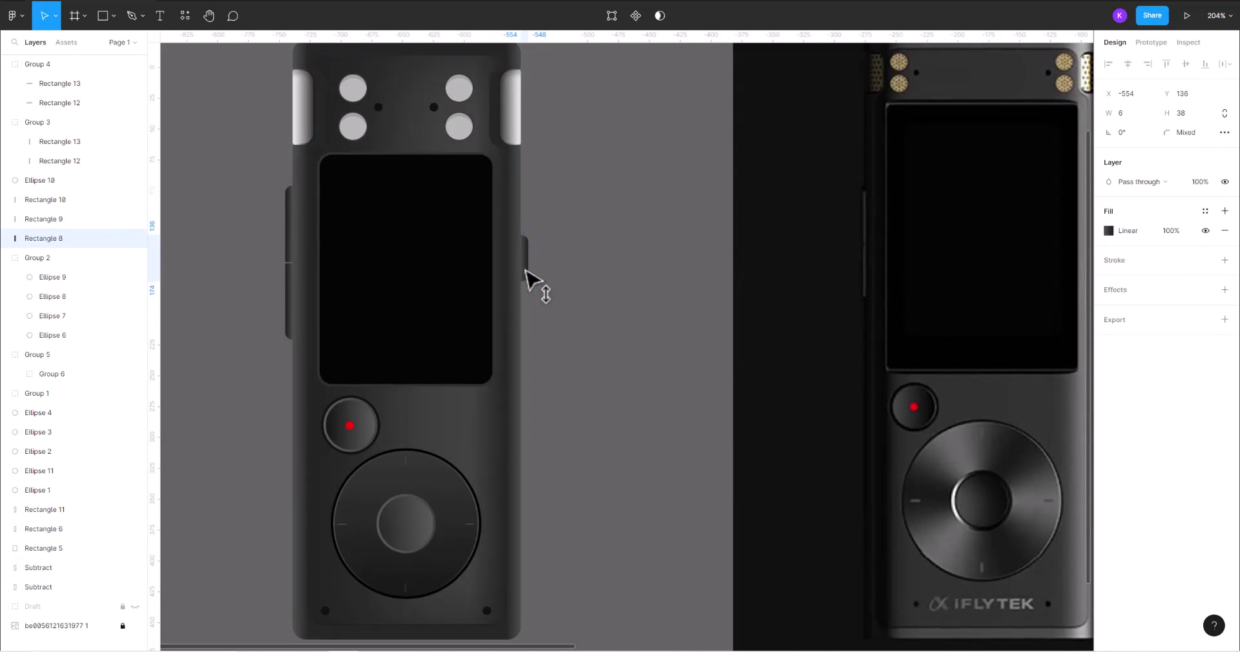
left_click(599, 280)
scroll(594, 280, "down", 3)
scroll(598, 284, "up", 1)
left_click_drag(598, 285, 526, 308)
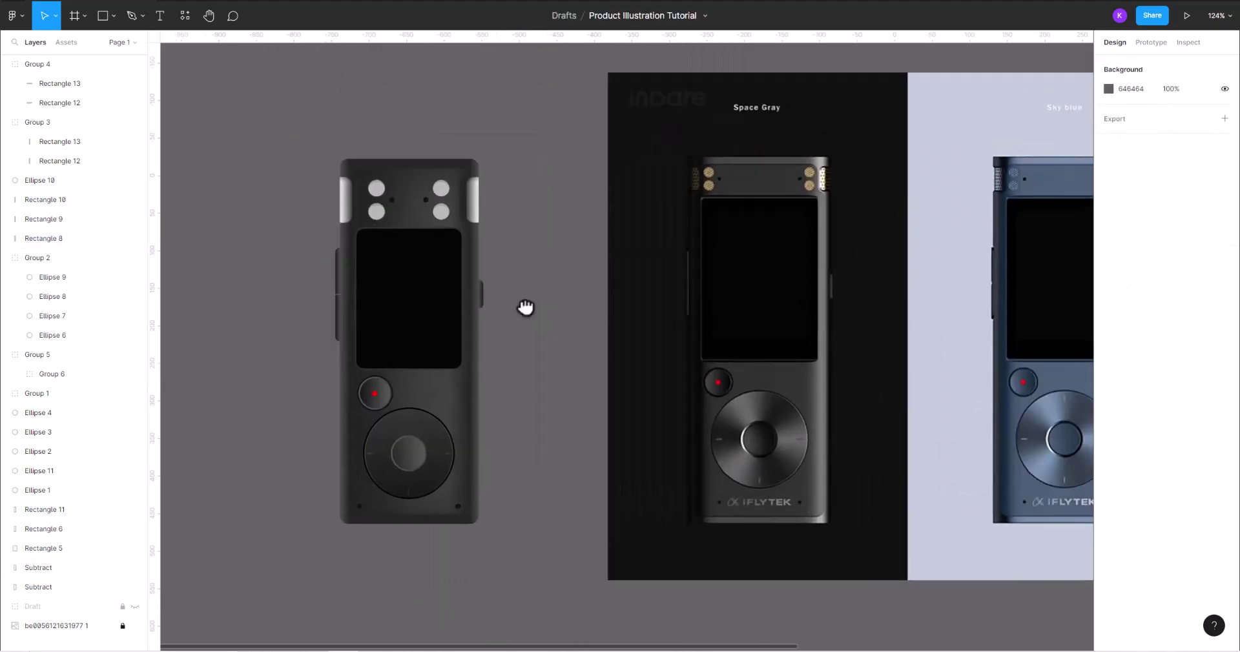
scroll(378, 525, "up", 2)
- Set the right stop of the body's linear gradient fill to RGB 5,5,5
left_click(381, 520)
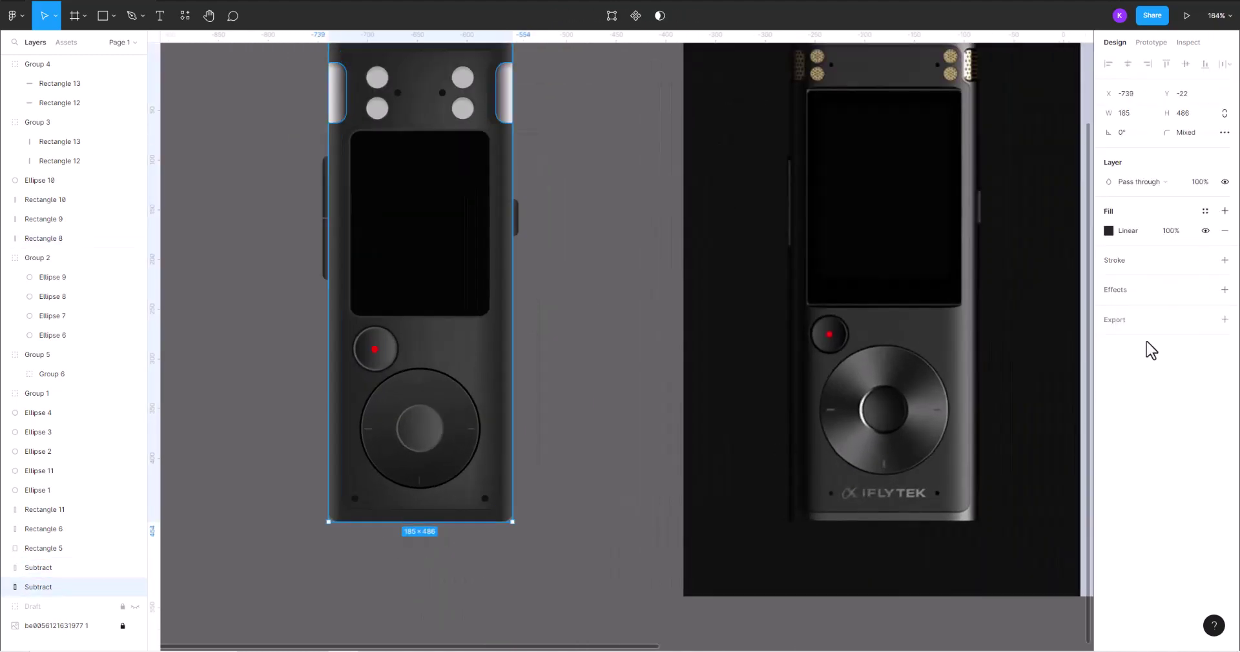
left_click(1109, 231)
left_click(1072, 260)
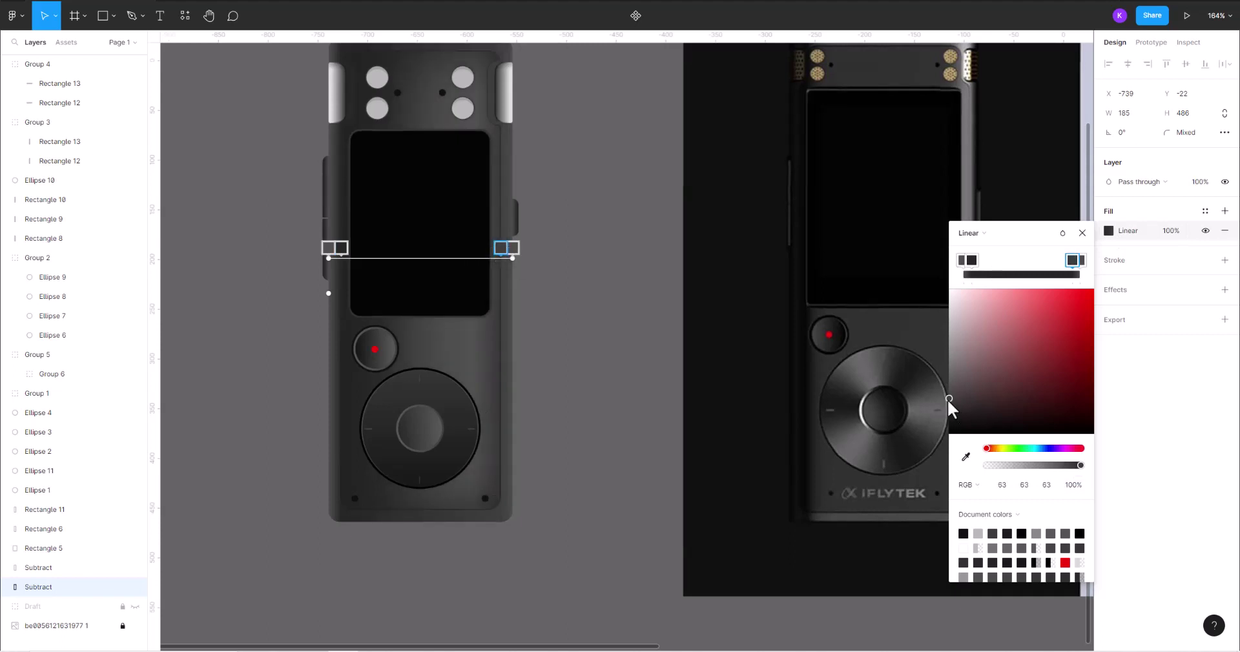
left_click_drag(963, 370, 952, 412)
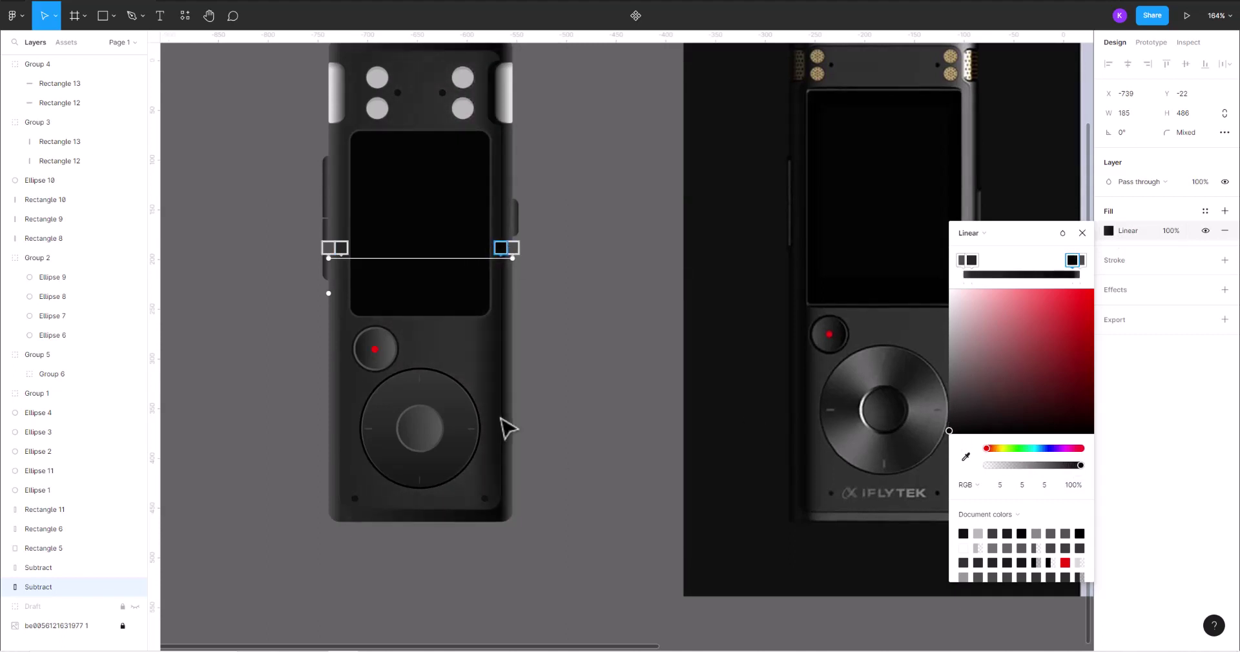
scroll(491, 407, "down", 3)
left_click(1081, 233)
left_click(531, 402)
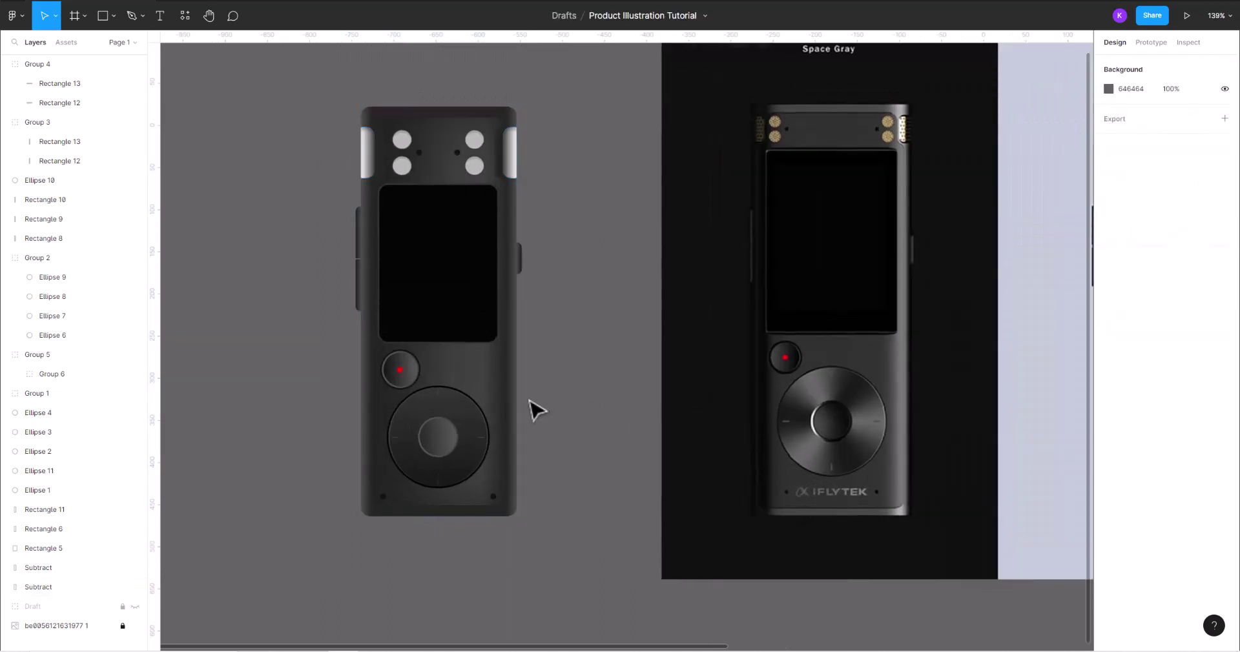
scroll(308, 345, "up", 3)
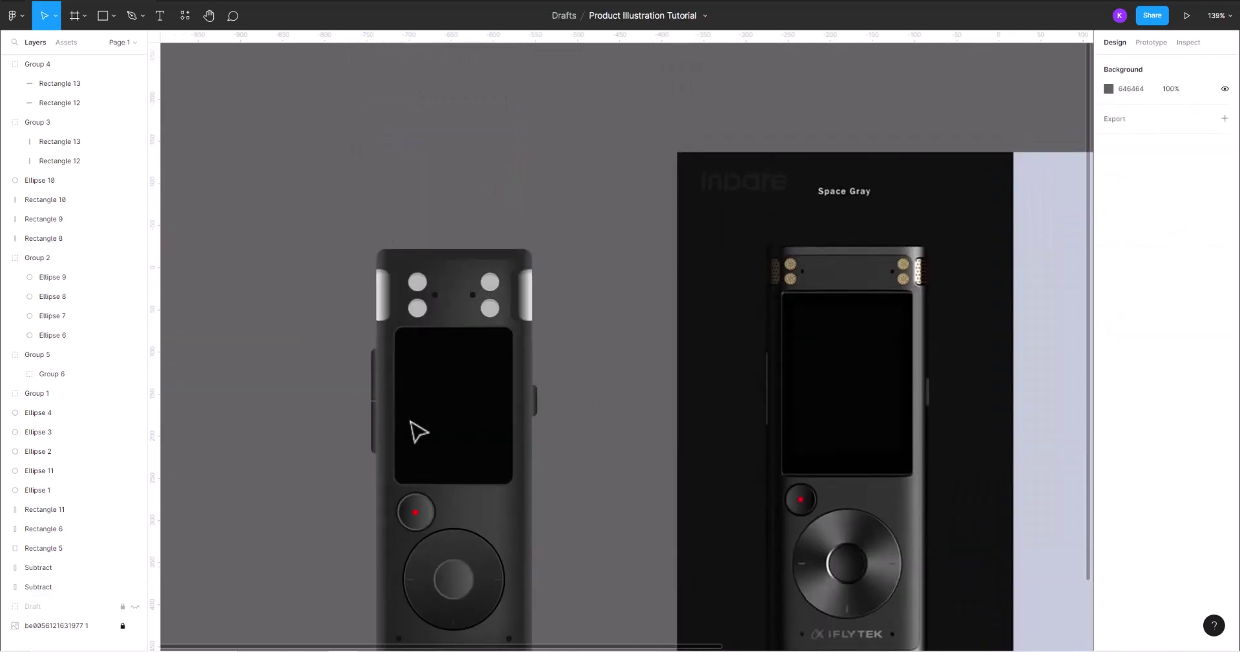
- Move Ellipse 5 right so the Group 5 mic-dot pair widens from 52 to 59 px
left_click(432, 299)
left_click(420, 224)
scroll(484, 324, "up", 3)
scroll(478, 303, "up", 4)
scroll(476, 297, "up", 3)
left_click(475, 296)
double_click(475, 296)
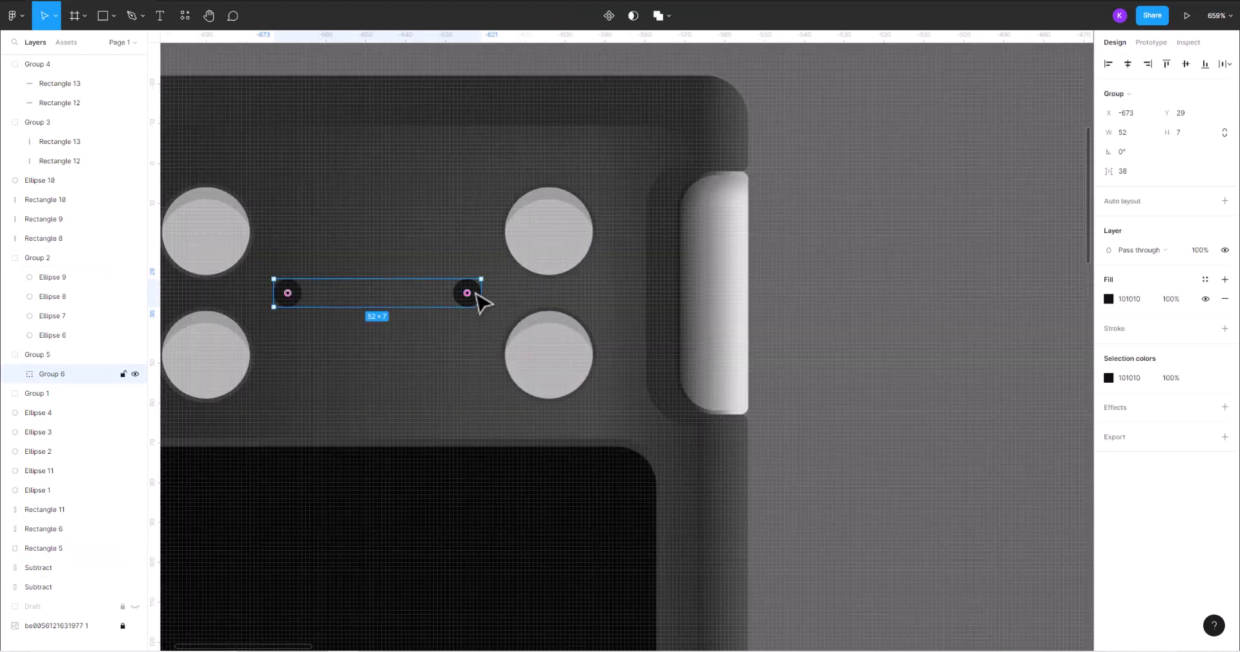
left_click(865, 313)
left_click(495, 294)
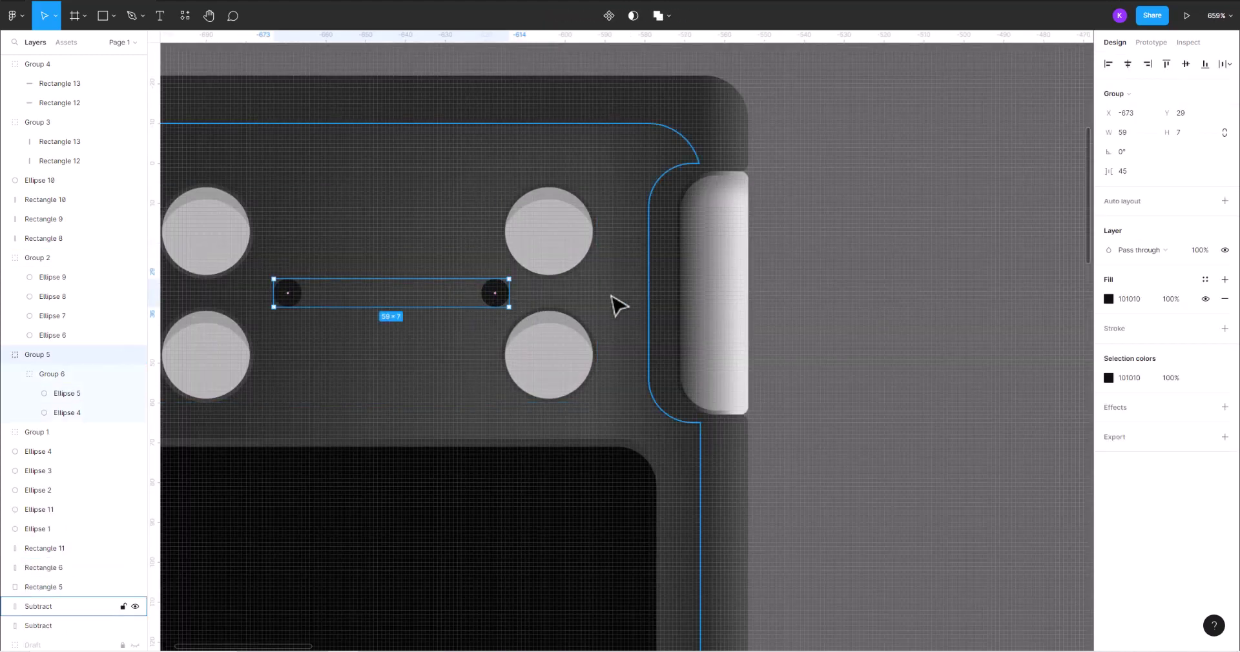
left_click(862, 270)
- Pan the view to show the device beside the reference photos
scroll(862, 270, "down", 3)
scroll(854, 265, "down", 8)
left_click_drag(858, 268, 529, 256)
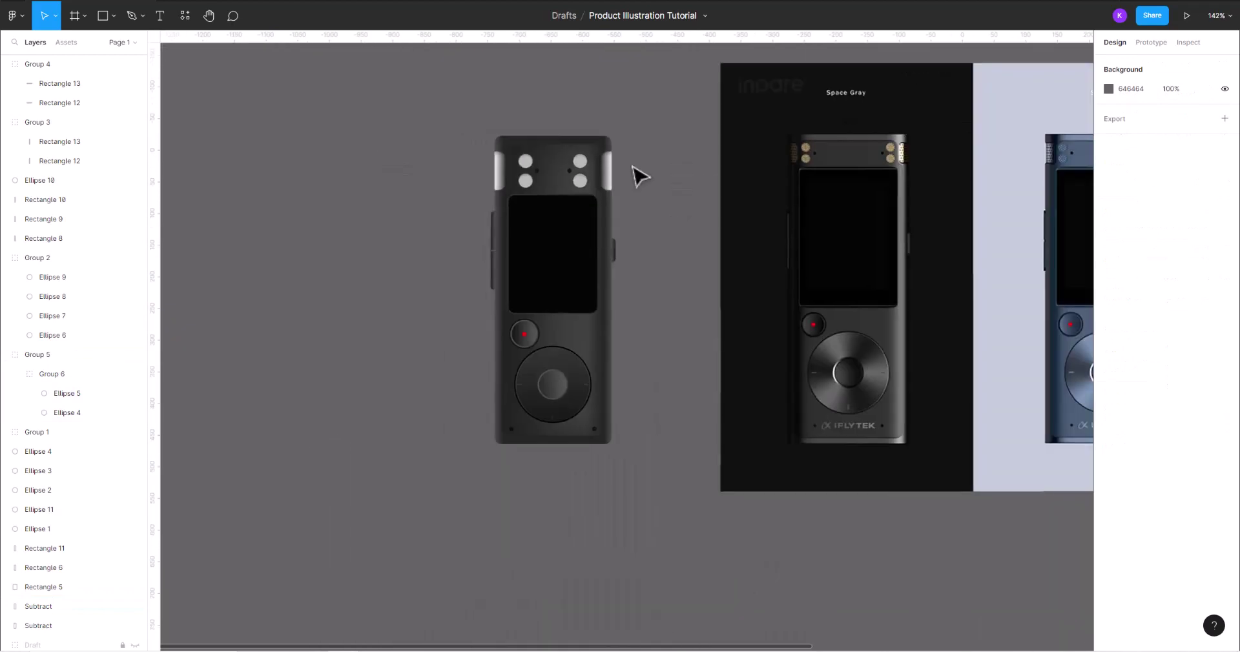
scroll(529, 256, "up", 4)
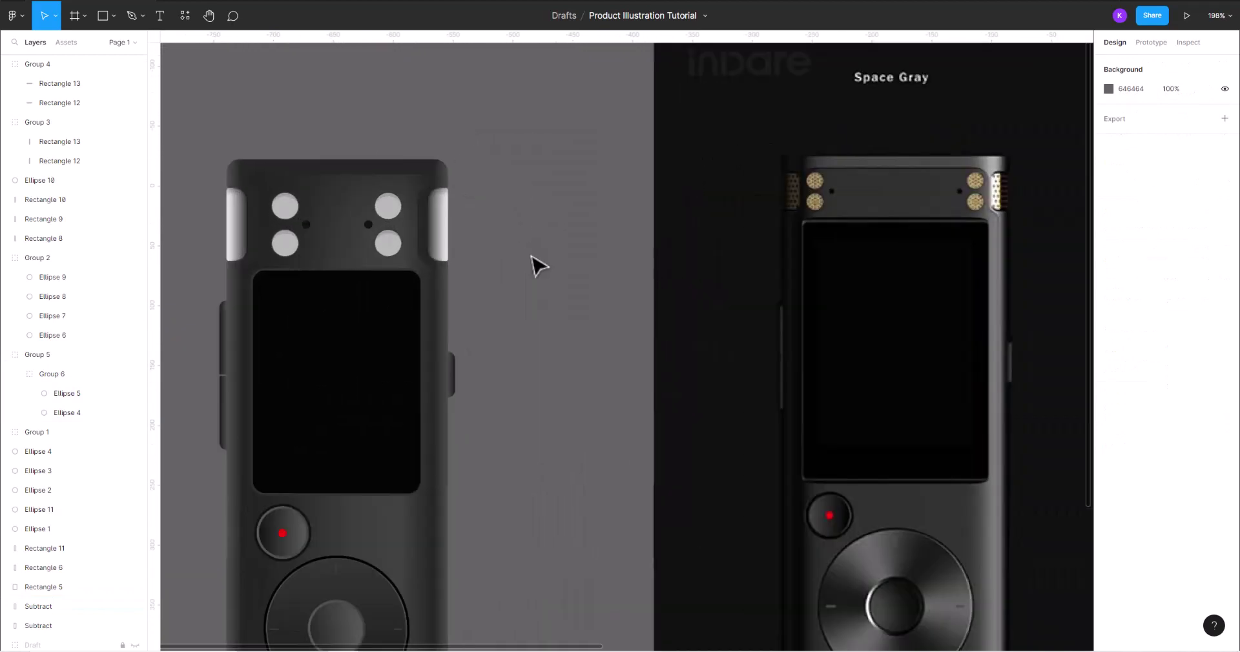
- Give the screen rectangle a linear gradient fill running from upper-left to lower-right
left_click(426, 387)
scroll(460, 315, "down", 2)
left_click(1108, 231)
left_click(967, 233)
left_click(972, 249)
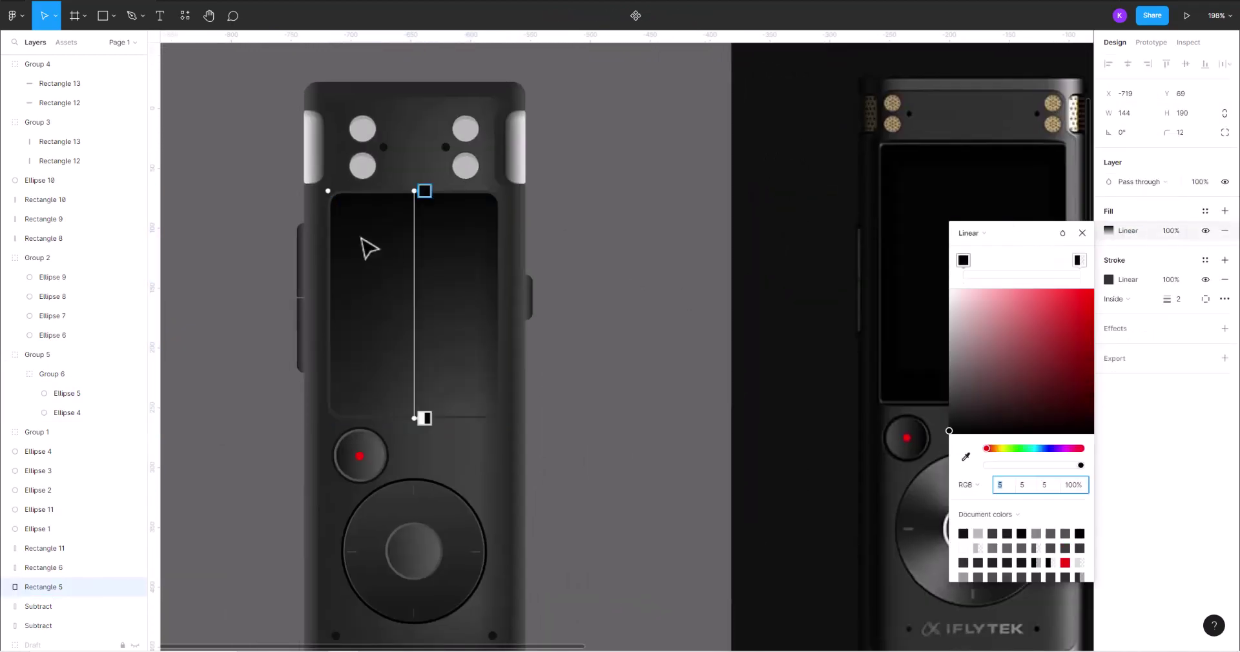
mouse_move(424, 190)
left_mouse_down()
mouse_move(343, 205)
mouse_move(344, 189)
left_mouse_up()
left_click_drag(425, 419, 503, 412)
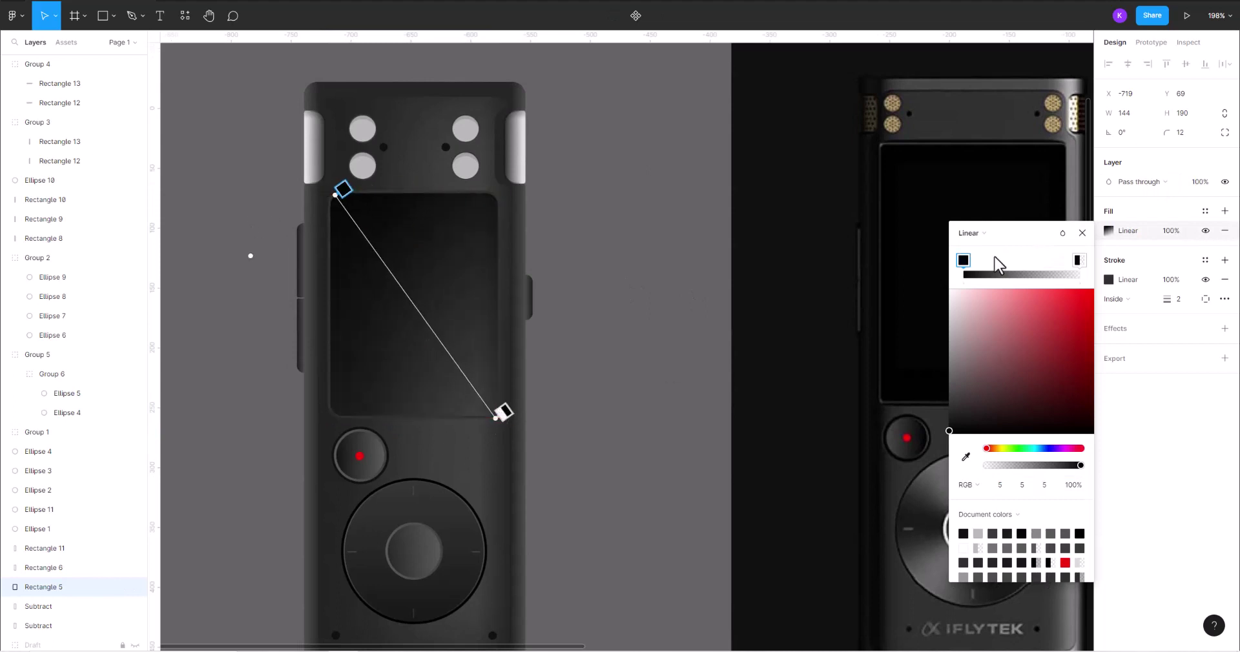
- Eyedrop dark greys from the device for the gradient's start and end stops
left_click(966, 457)
left_click(415, 170)
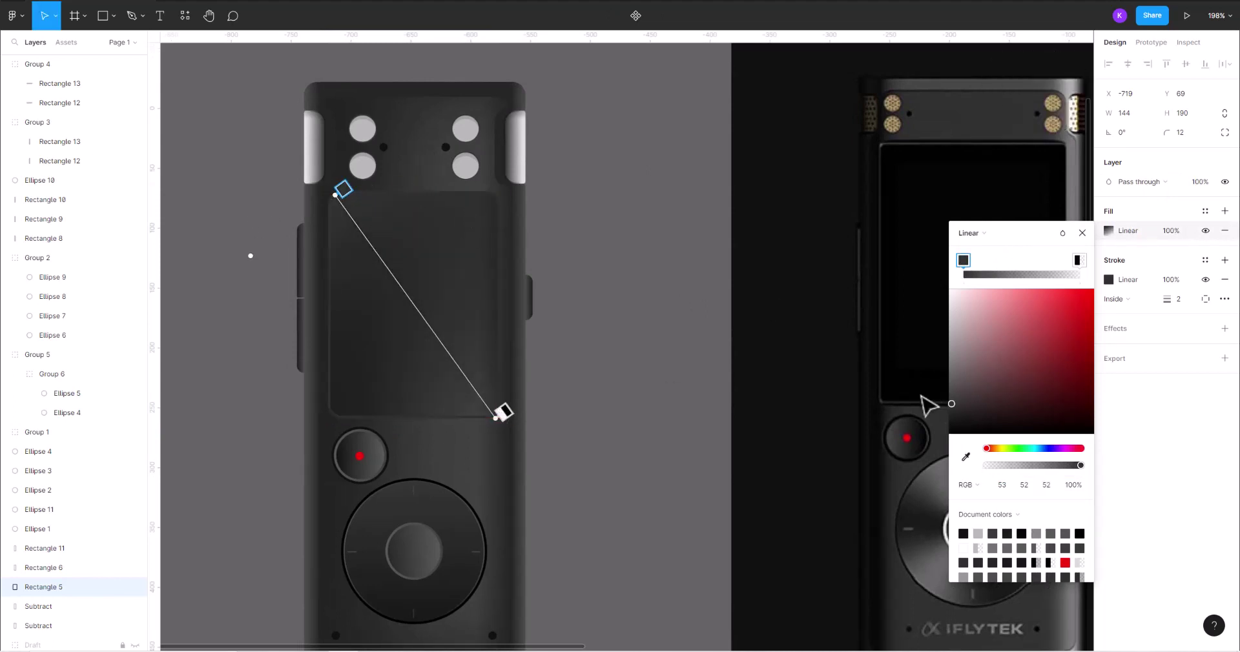
mouse_move(949, 416)
left_mouse_down()
mouse_move(927, 403)
mouse_move(912, 423)
left_mouse_up()
left_click(966, 457)
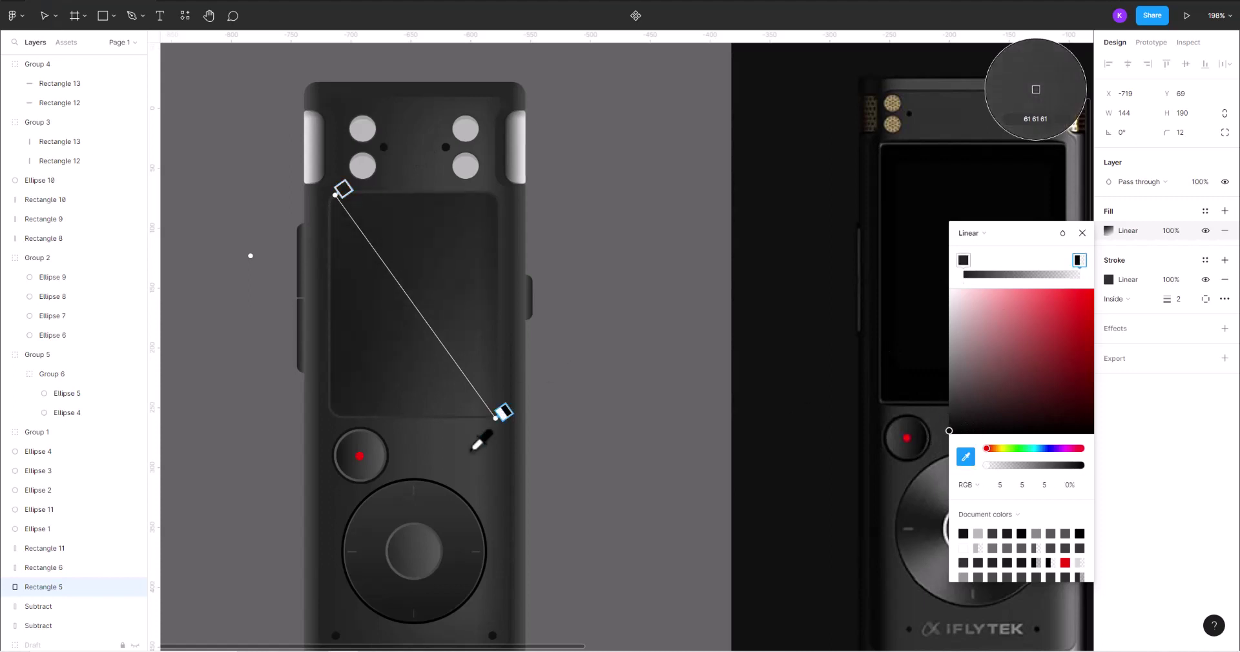
left_click(484, 436)
left_click(966, 456)
left_click(462, 553)
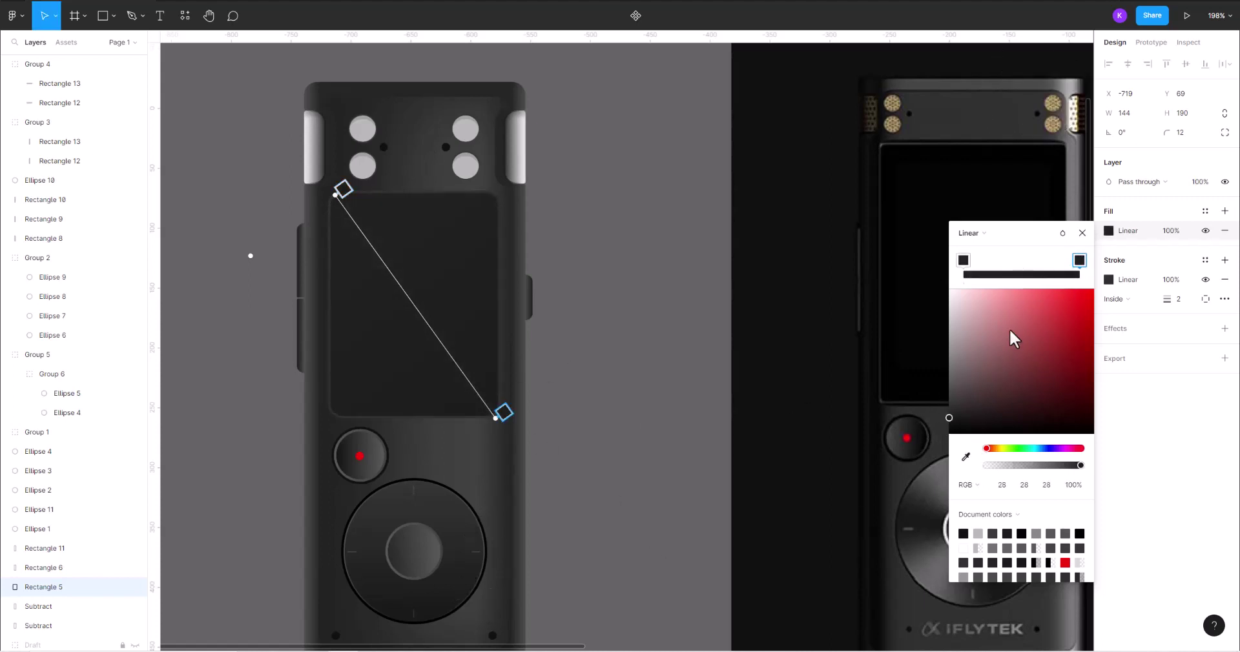
- Add a middle gradient stop and set it to a dark grey of RGB 24
left_click(1018, 274)
mouse_move(951, 401)
left_mouse_down()
mouse_move(948, 413)
mouse_move(911, 406)
mouse_move(904, 421)
mouse_move(936, 433)
left_mouse_up()
scroll(462, 321, "down", 3)
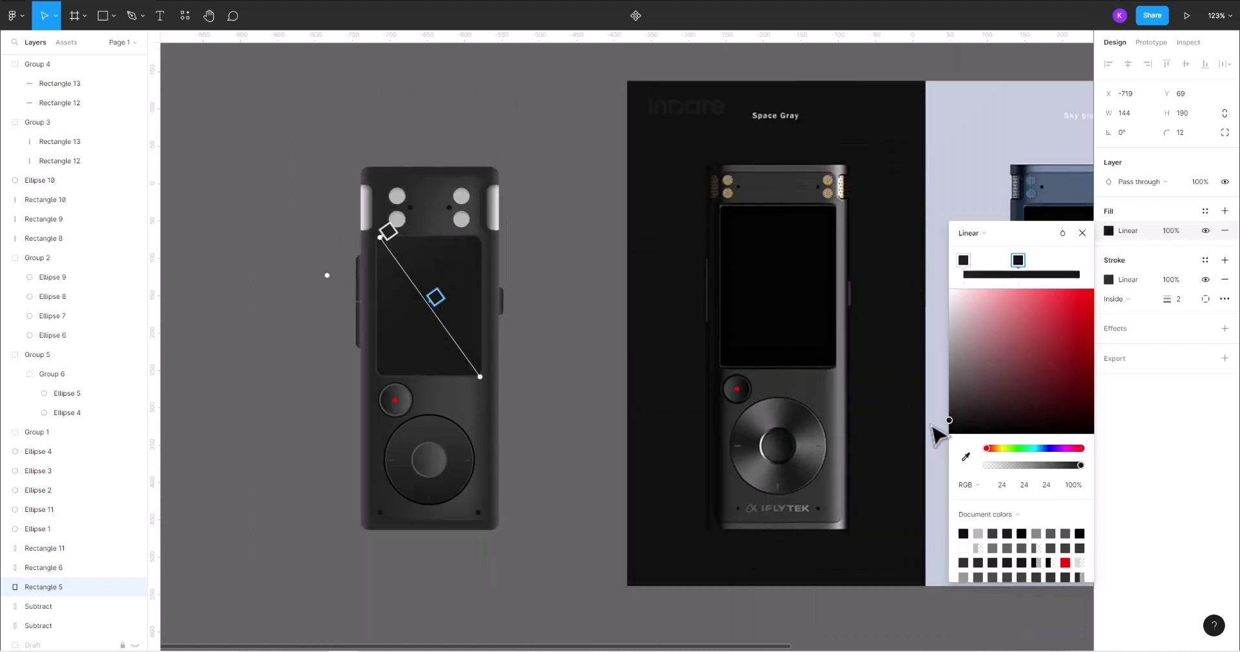
- Marquee-select all the recorder's parts and group them as Group 7
key("Escape")
key("Escape")
scroll(529, 288, "down", 5)
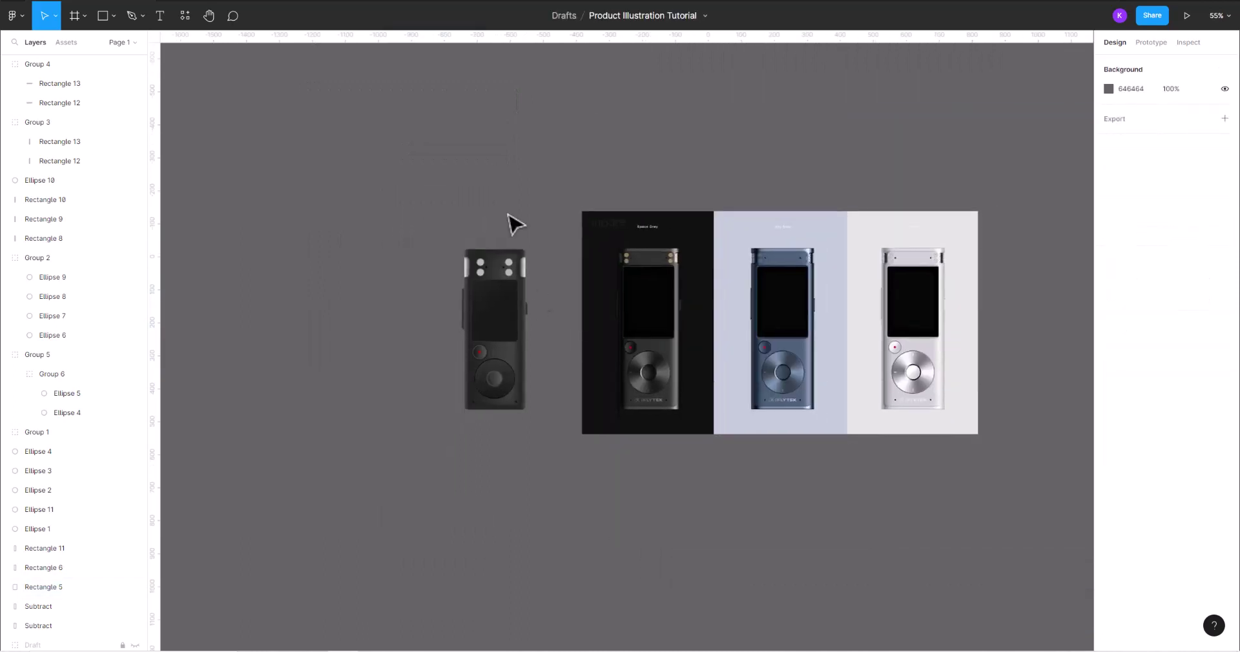
left_click_drag(509, 222, 510, 432)
key("ctrl+g")
- Place Group 7 below the reference photo strip and zoom to it
scroll(545, 418, "down", 3)
left_click_drag(435, 239, 594, 451)
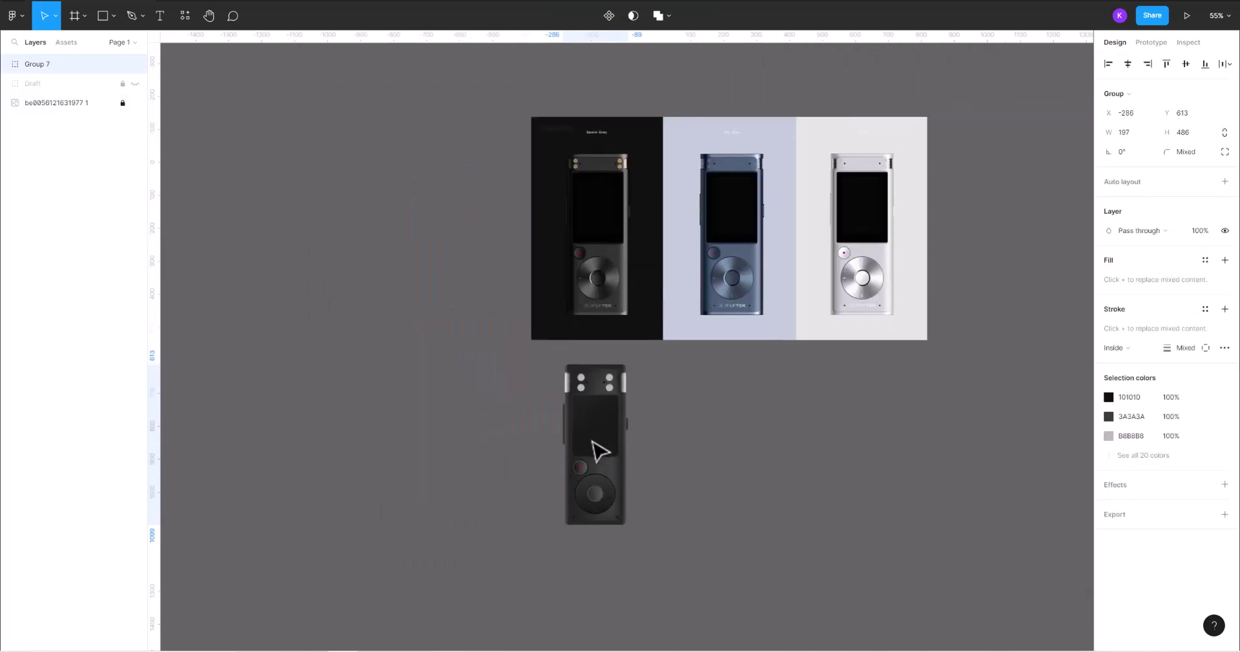
key("shift+2")
scroll(721, 449, "down", 3)
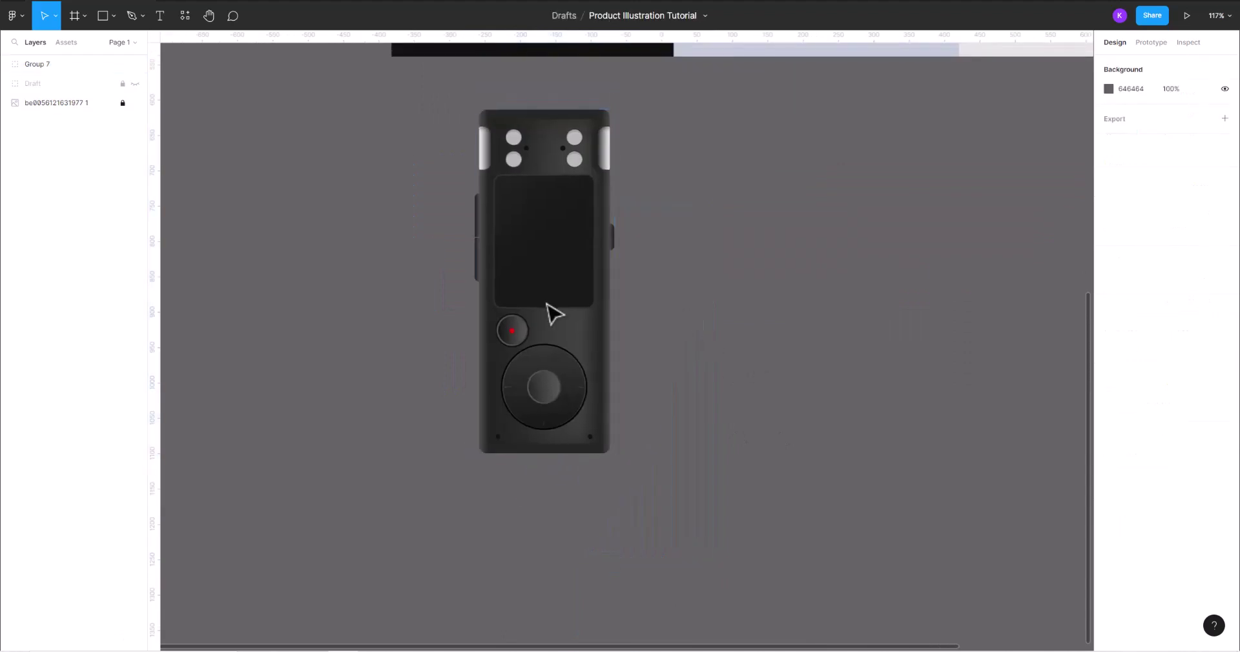